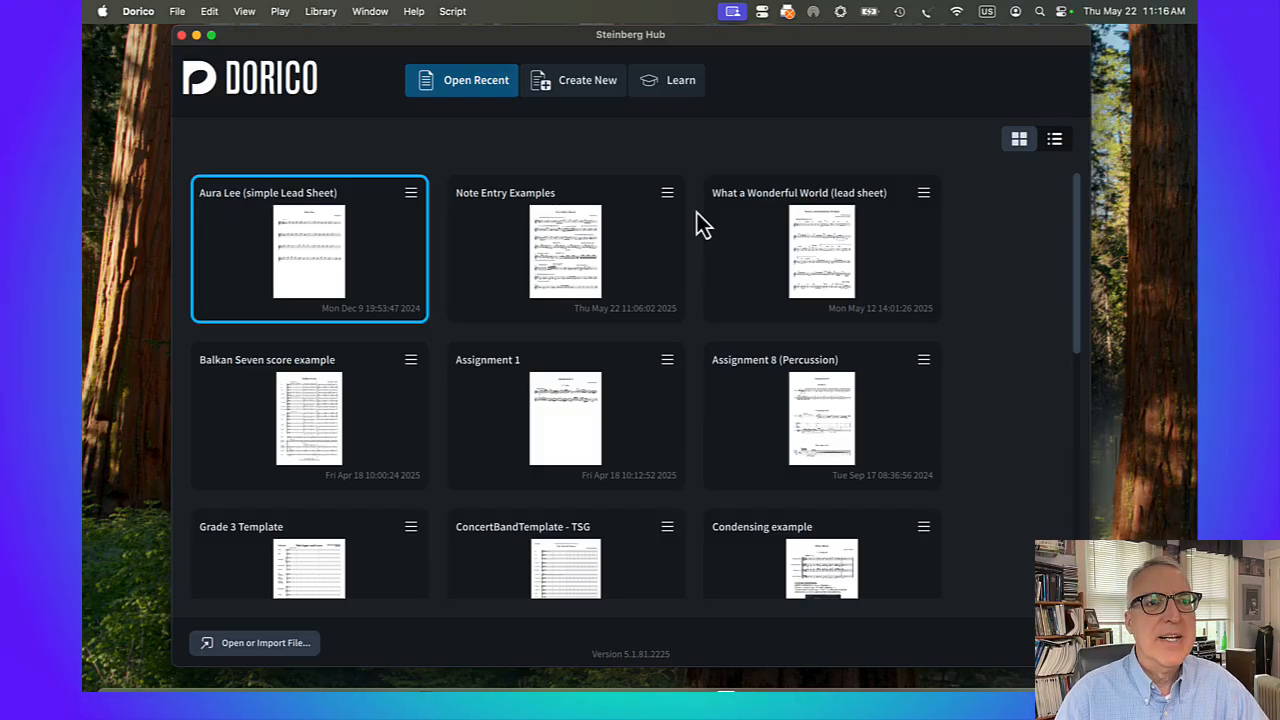
# Create a new project and add a single player holding an Oboe from the Woodwinds family
pyautogui.click(176, 12)
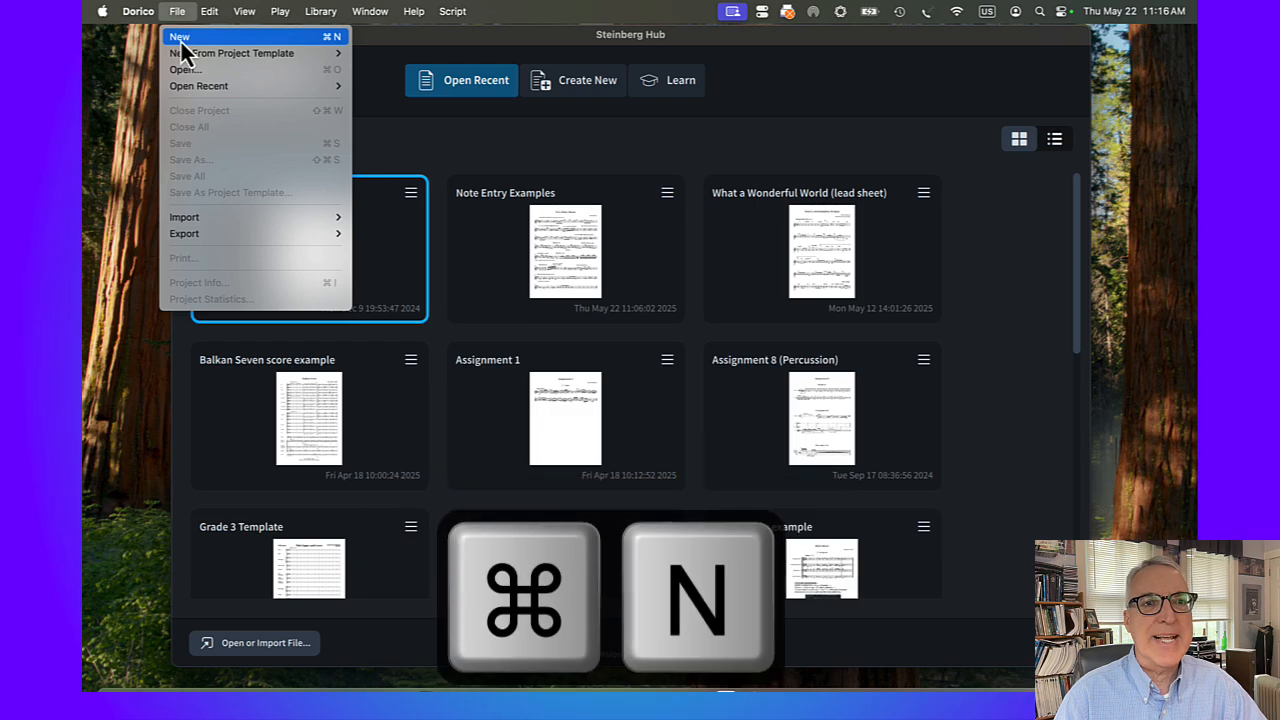
pyautogui.click(180, 40)
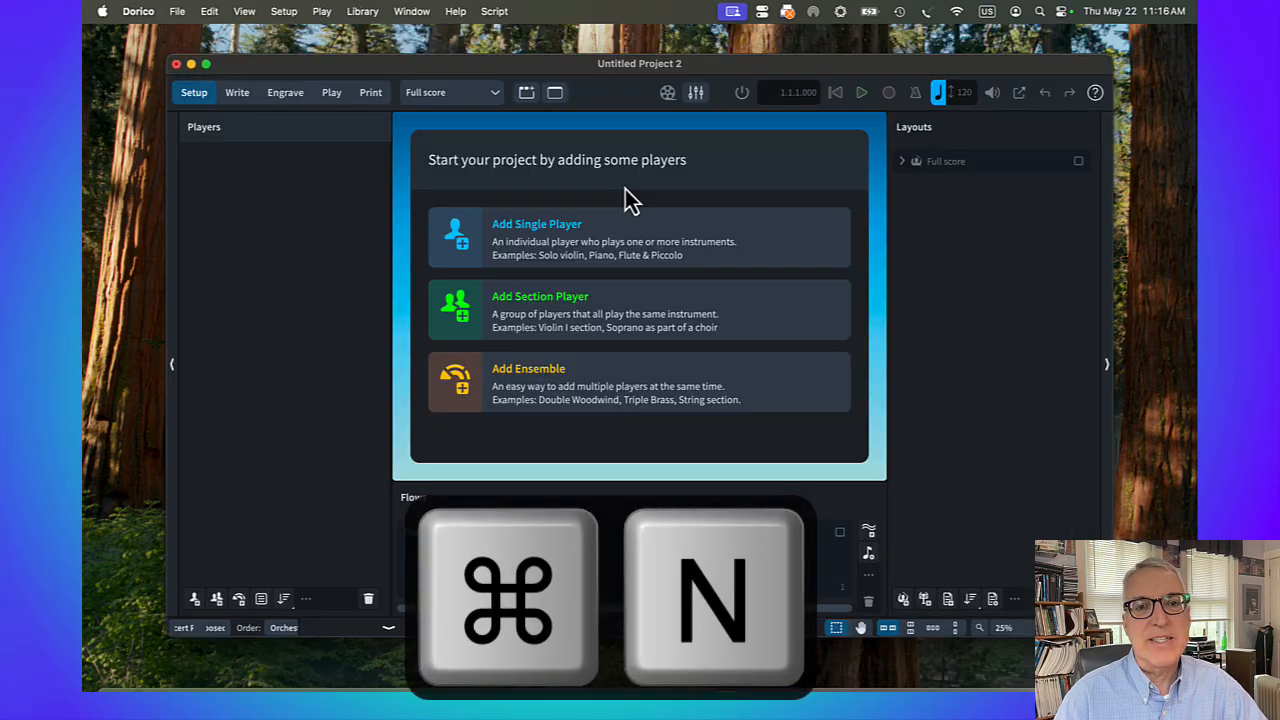
pyautogui.click(535, 242)
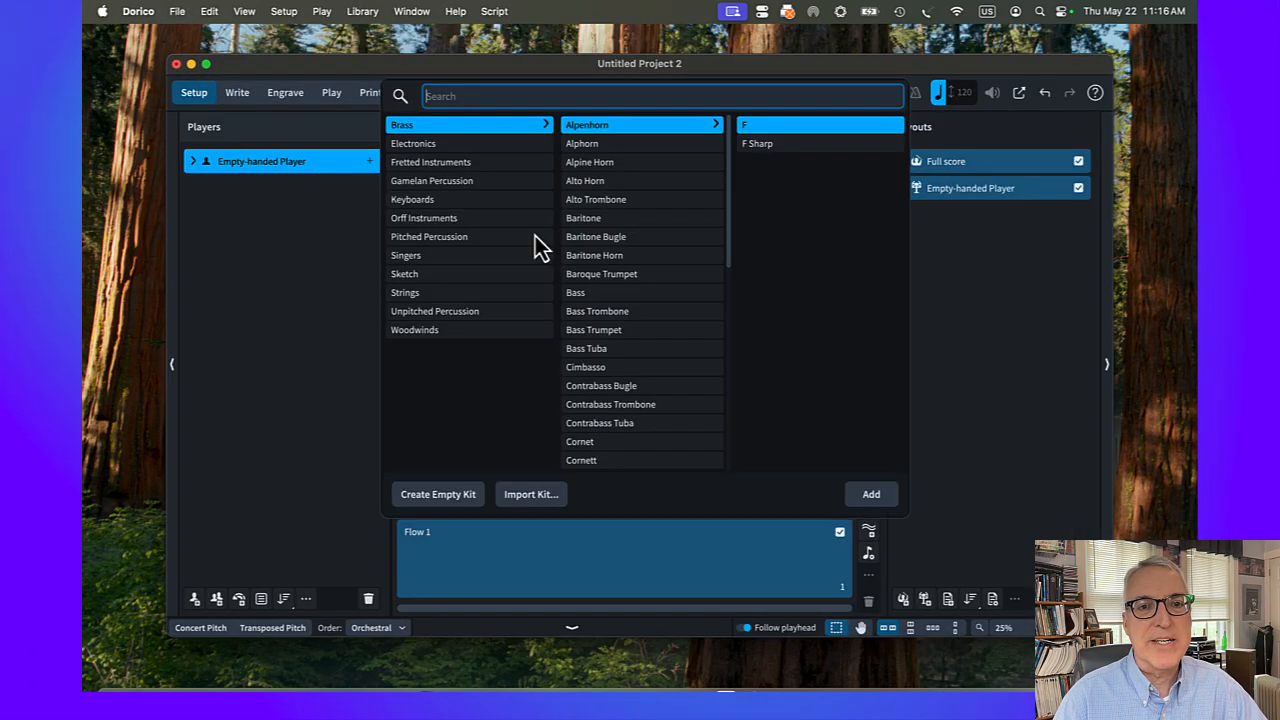
pyautogui.click(442, 334)
pyautogui.scroll(-10, 589, 320)
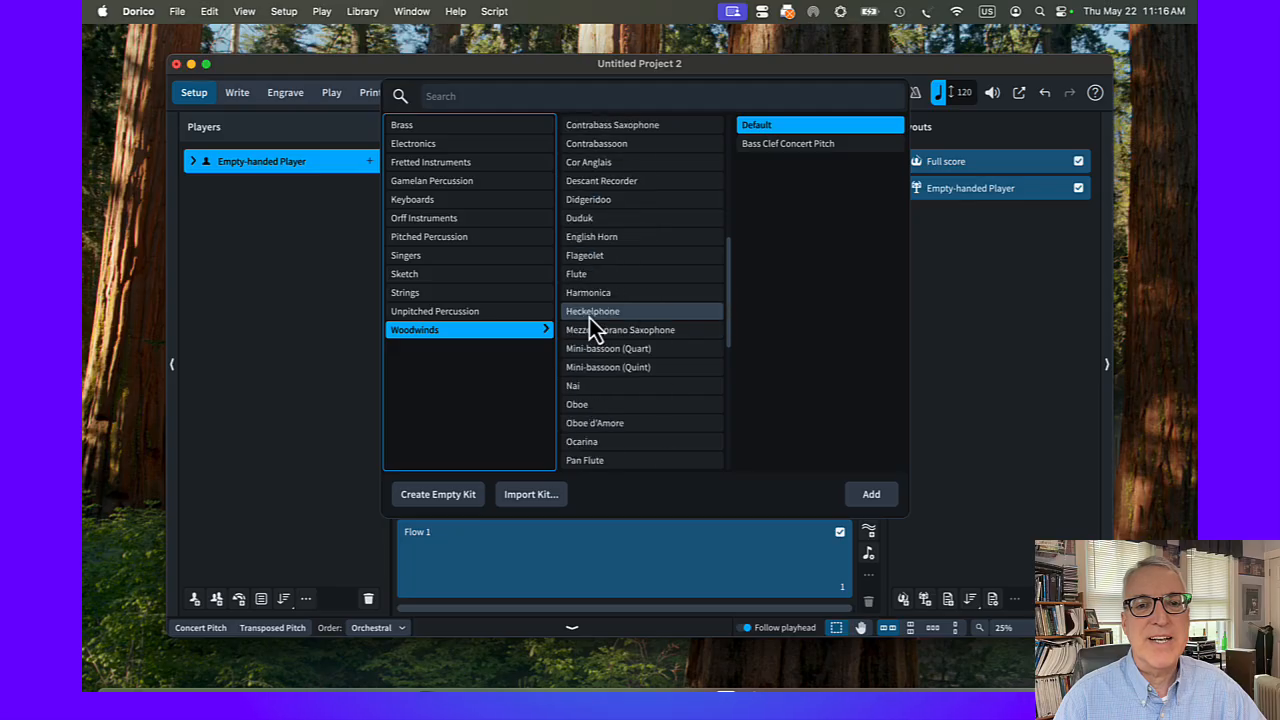
pyautogui.click(594, 405)
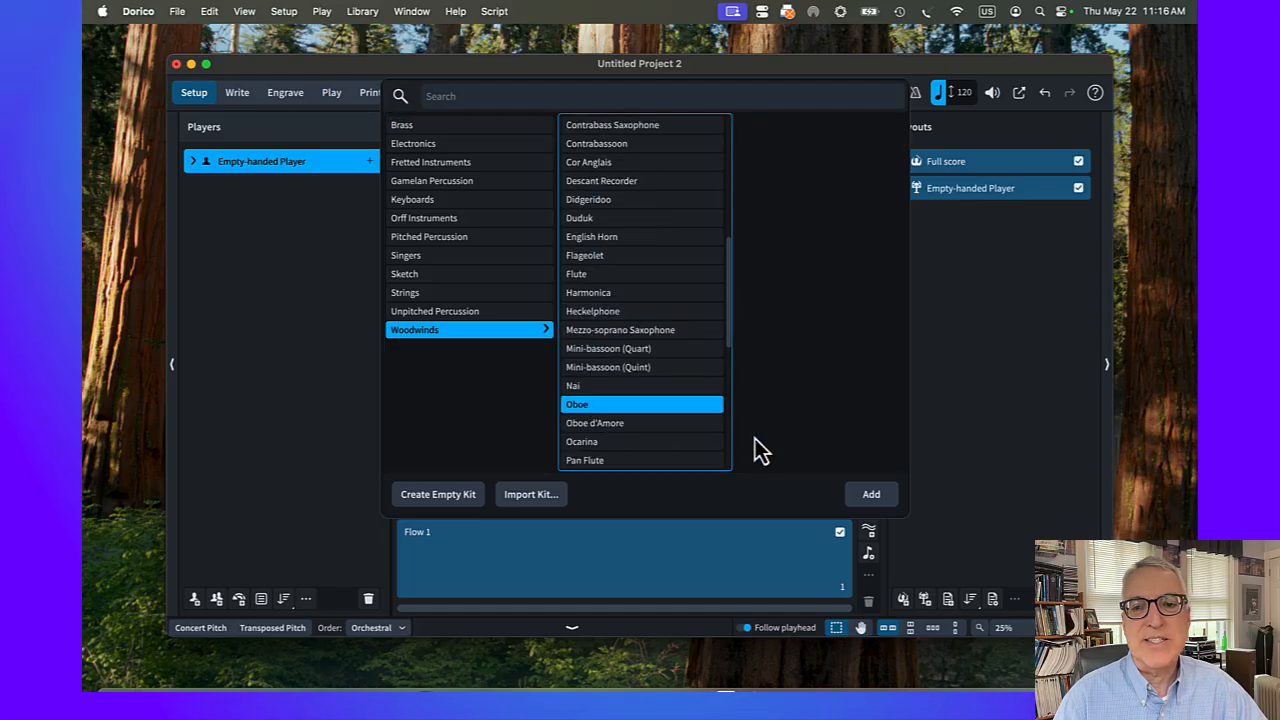
pyautogui.click(872, 496)
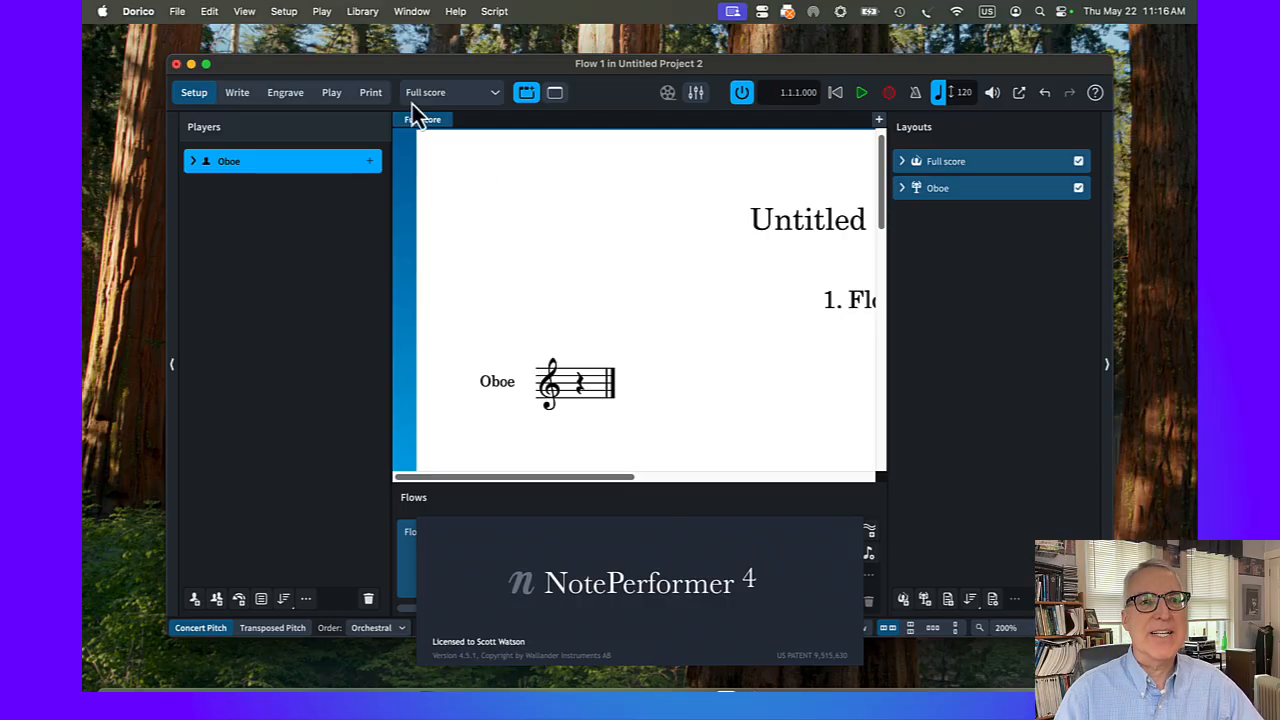
# Move and enlarge the project window to fill the screen, and switch the project to Write mode
pyautogui.moveTo(357, 71); pyautogui.dragTo(268, 39)
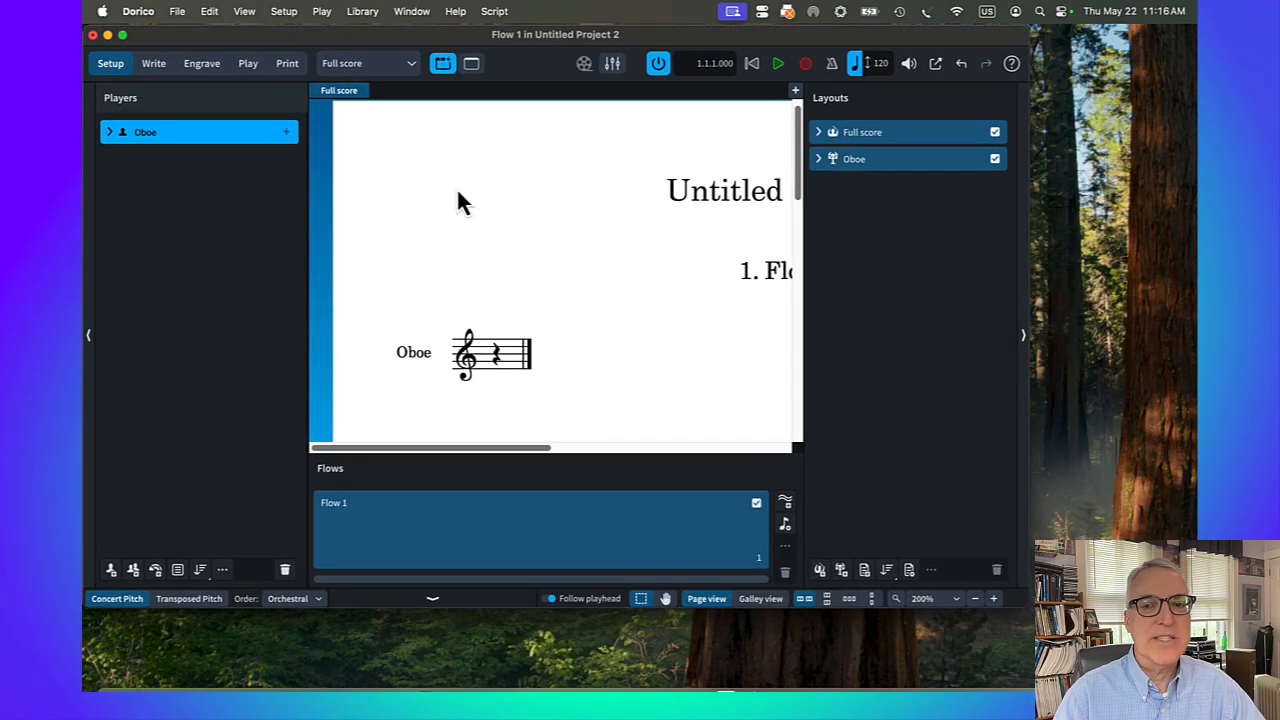
pyautogui.moveTo(1022, 602); pyautogui.dragTo(1197, 690)
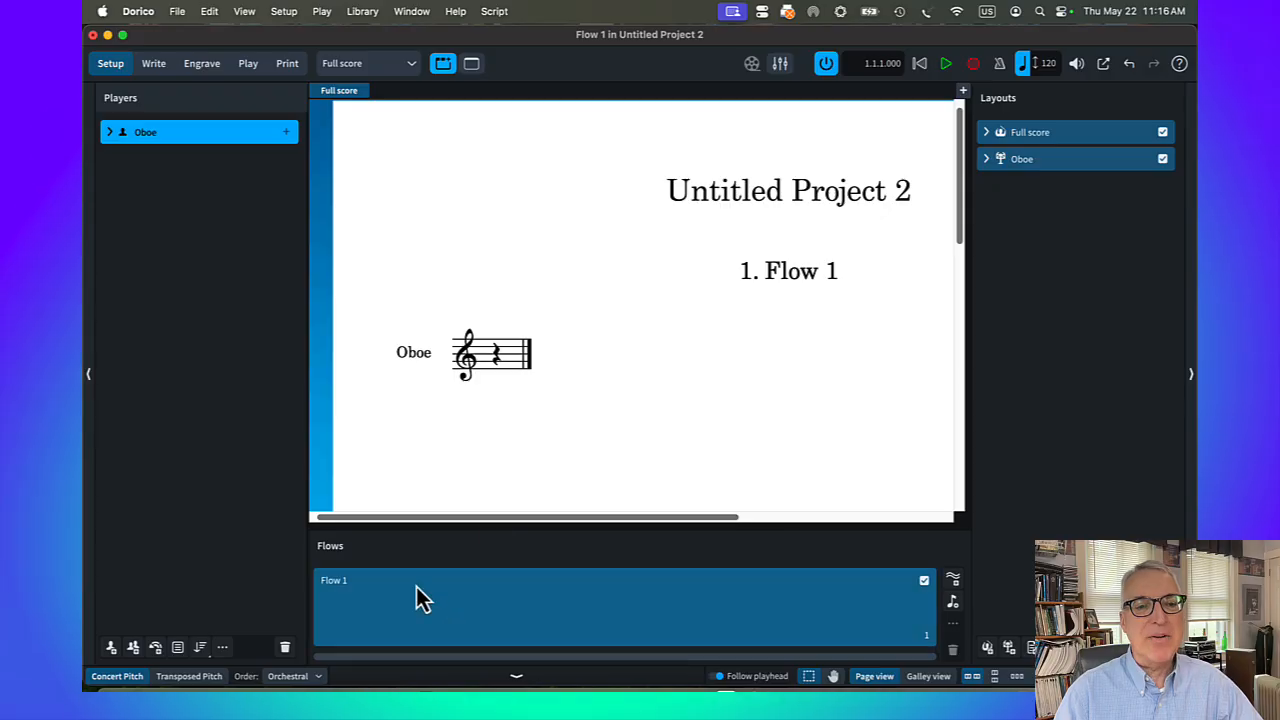
pyautogui.click(155, 66)
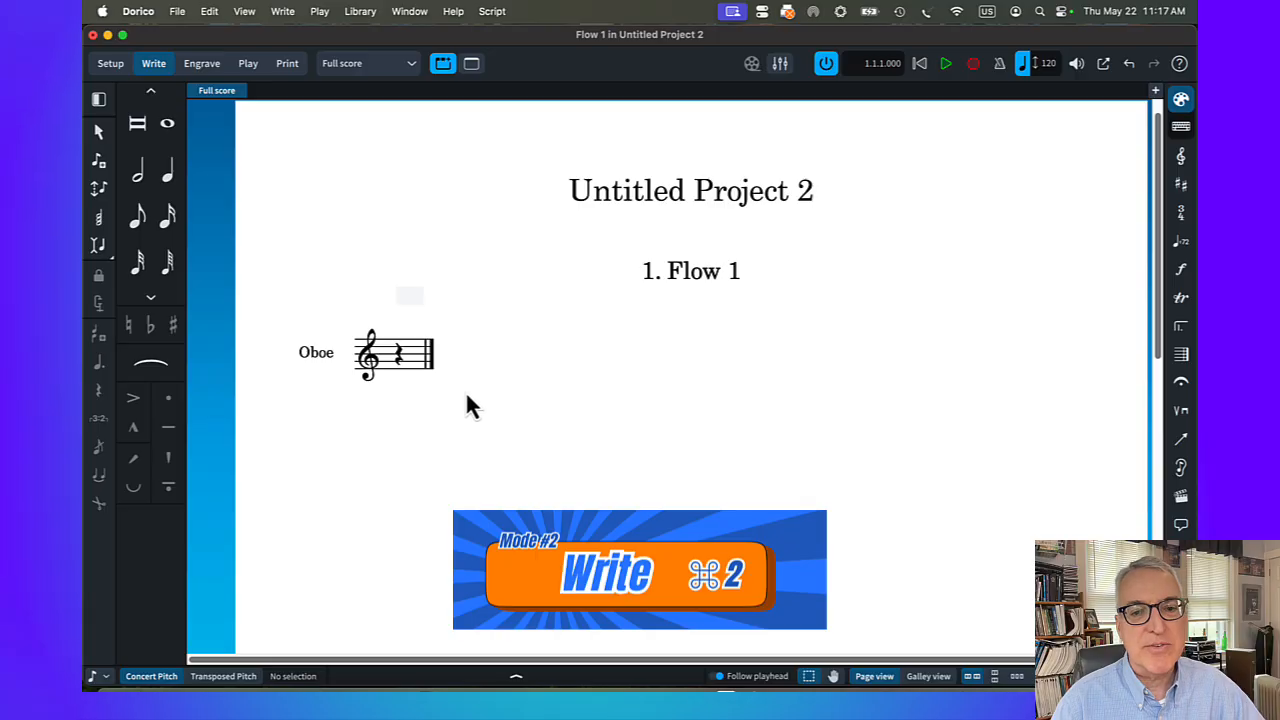
# Compare galley view with page view by alternating between them, finishing in page view
pyautogui.click(928, 677)
pyautogui.click(874, 677)
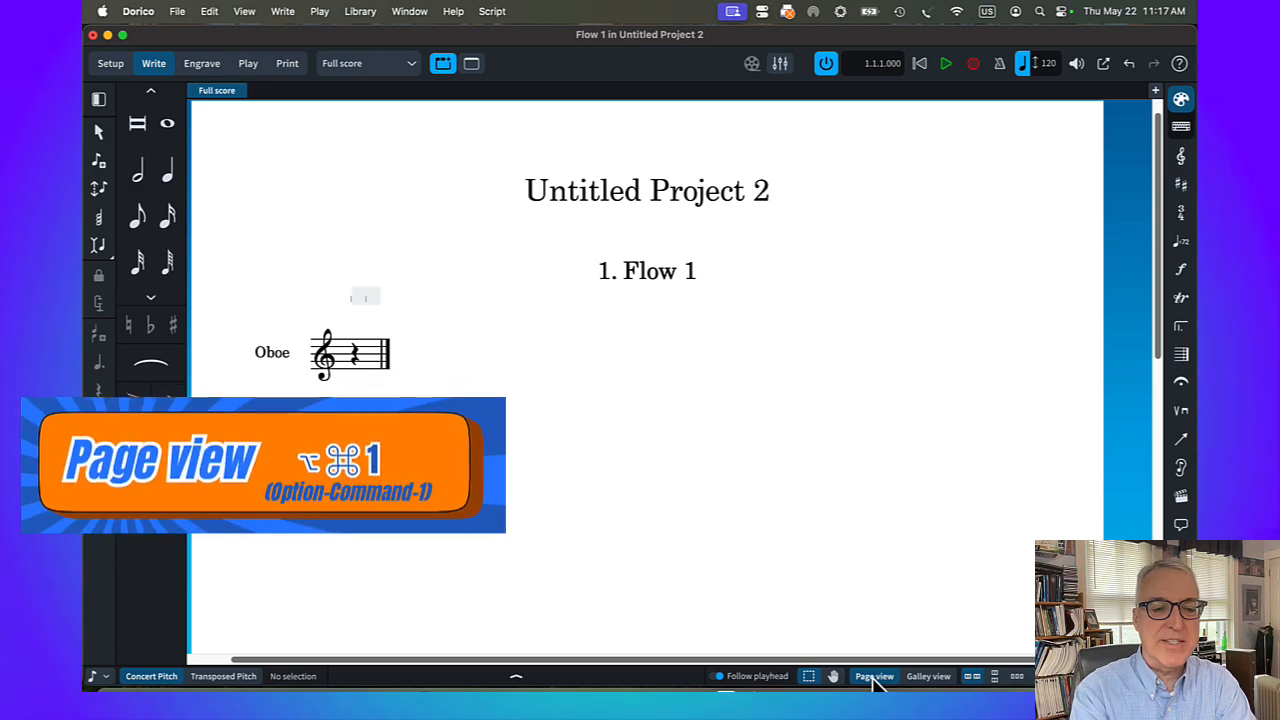
pyautogui.press('alt+super+2')
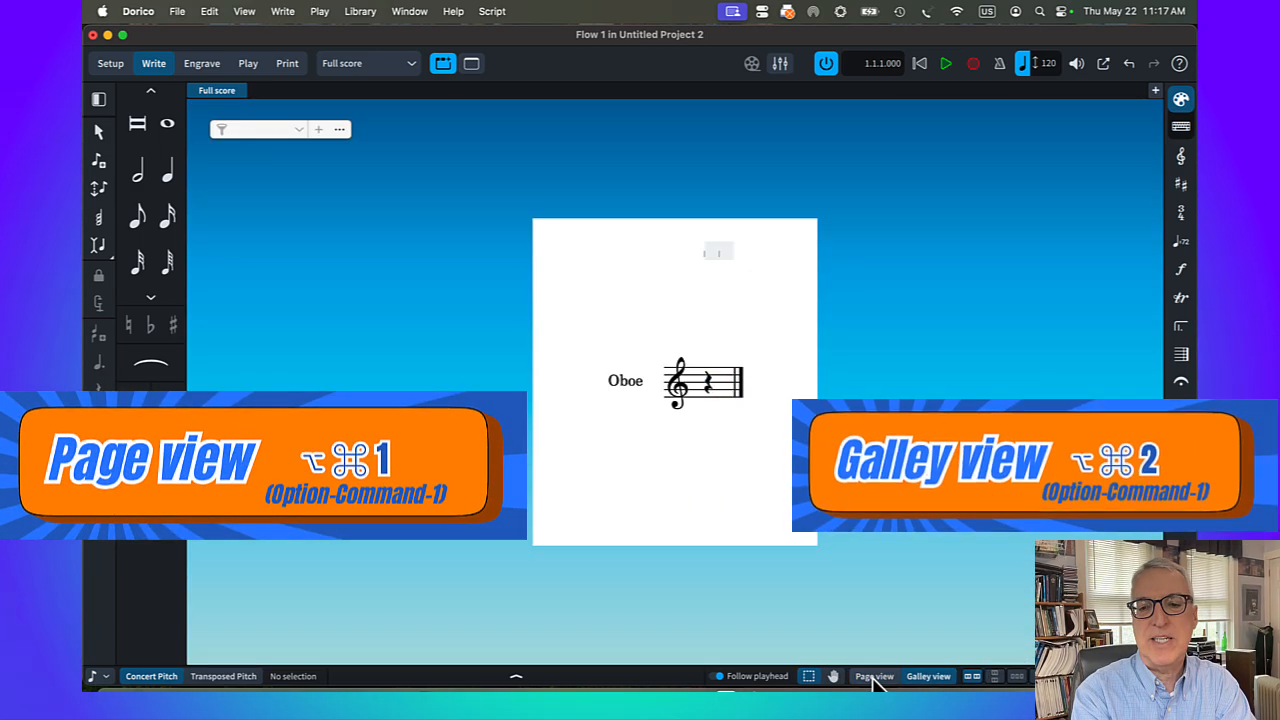
pyautogui.click(874, 677)
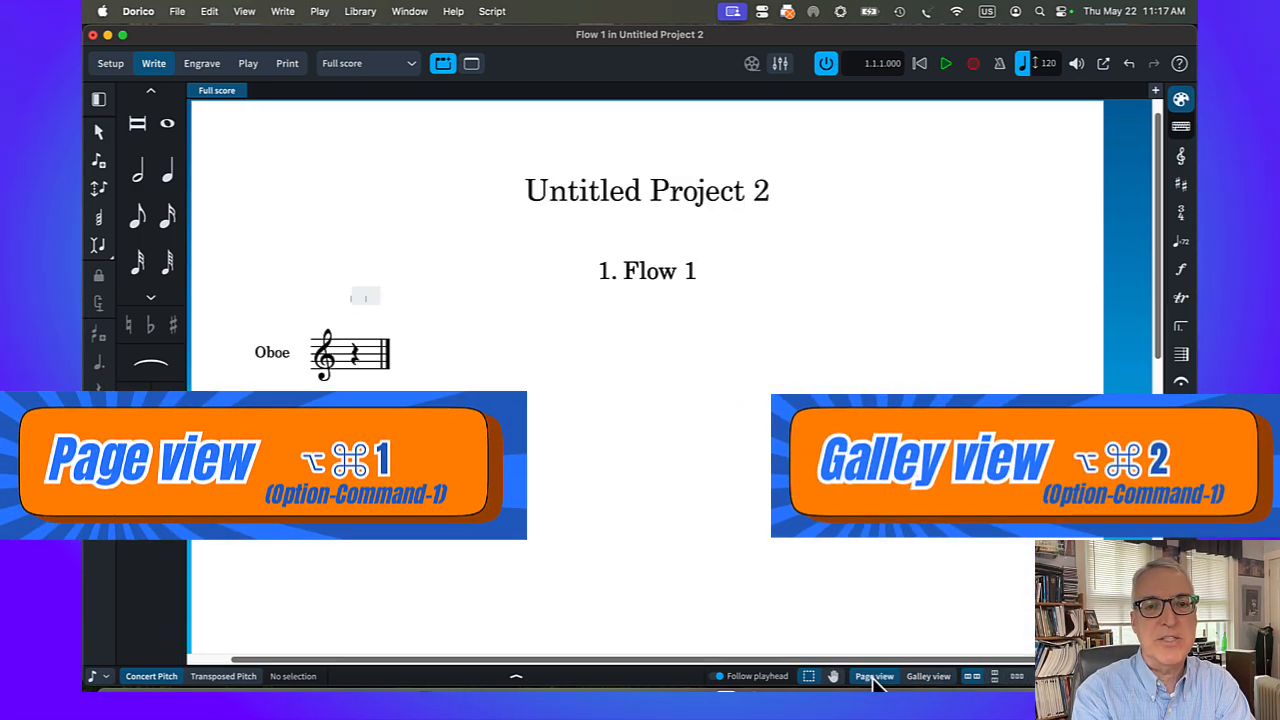
pyautogui.press('alt+super+2')
pyautogui.click(874, 677)
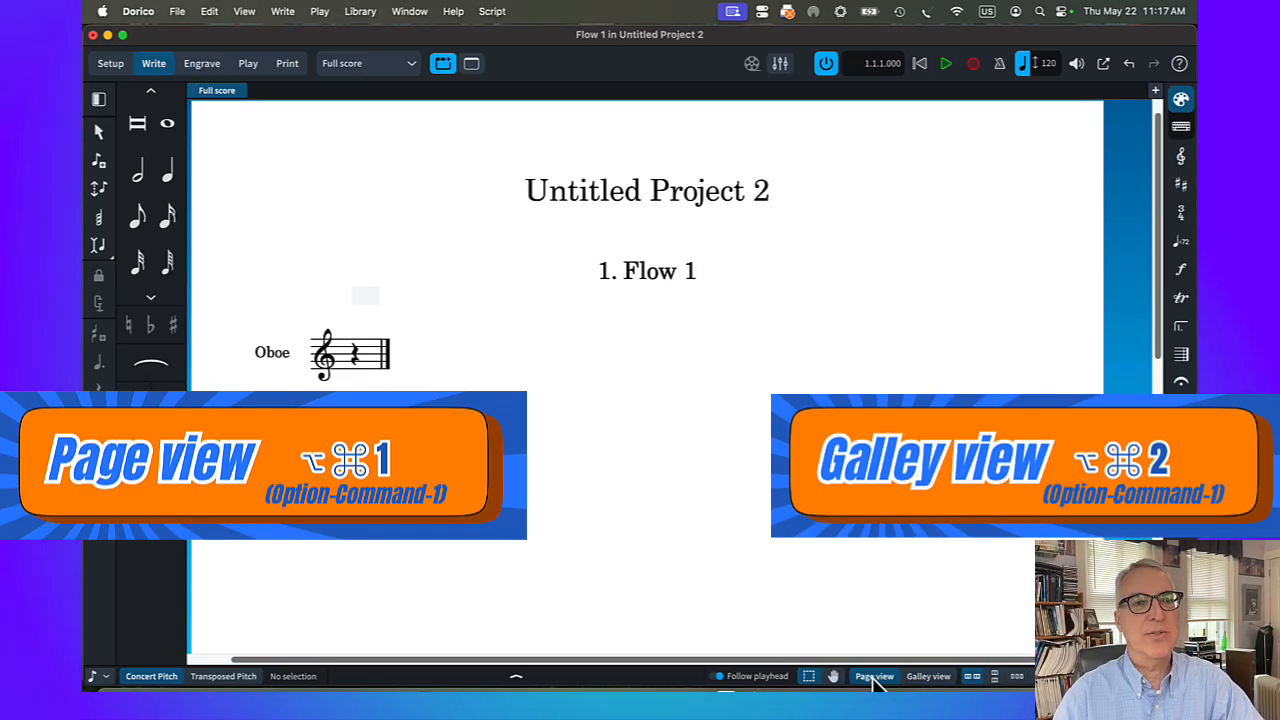
# Add a 4/4 time signature at the rest in the oboe's first bar
pyautogui.click(355, 358)
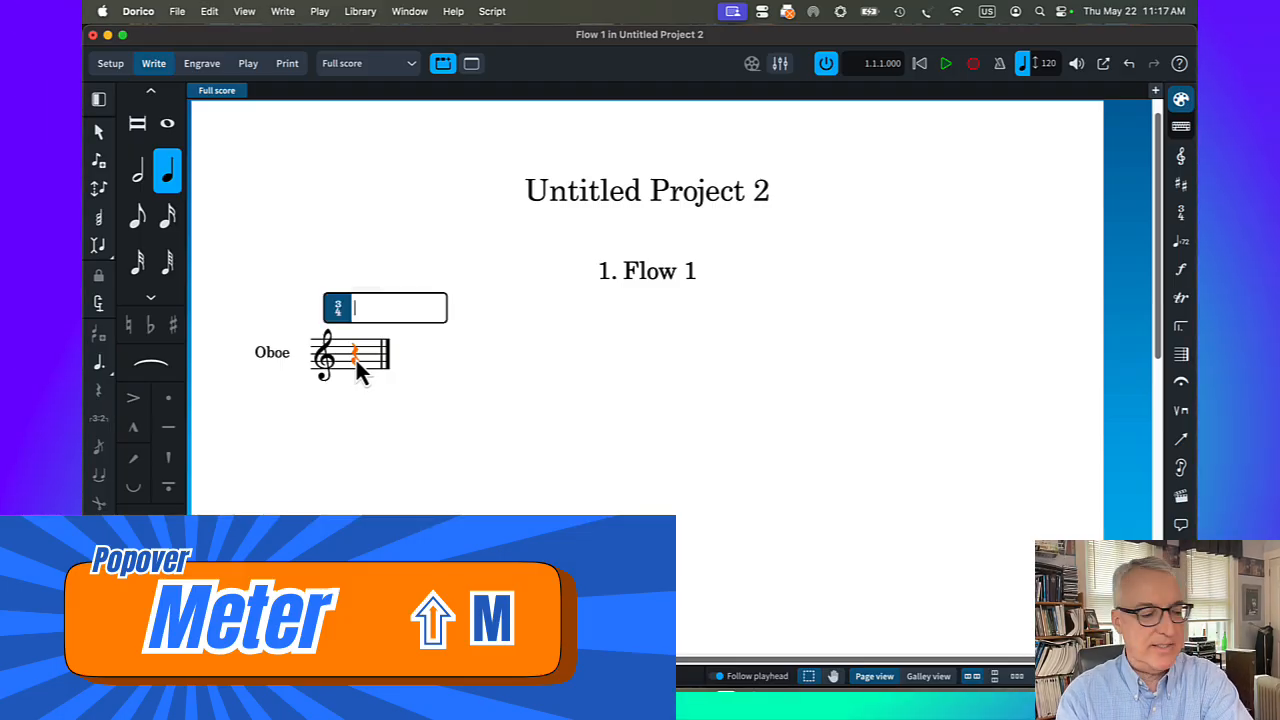
pyautogui.write('4/4')
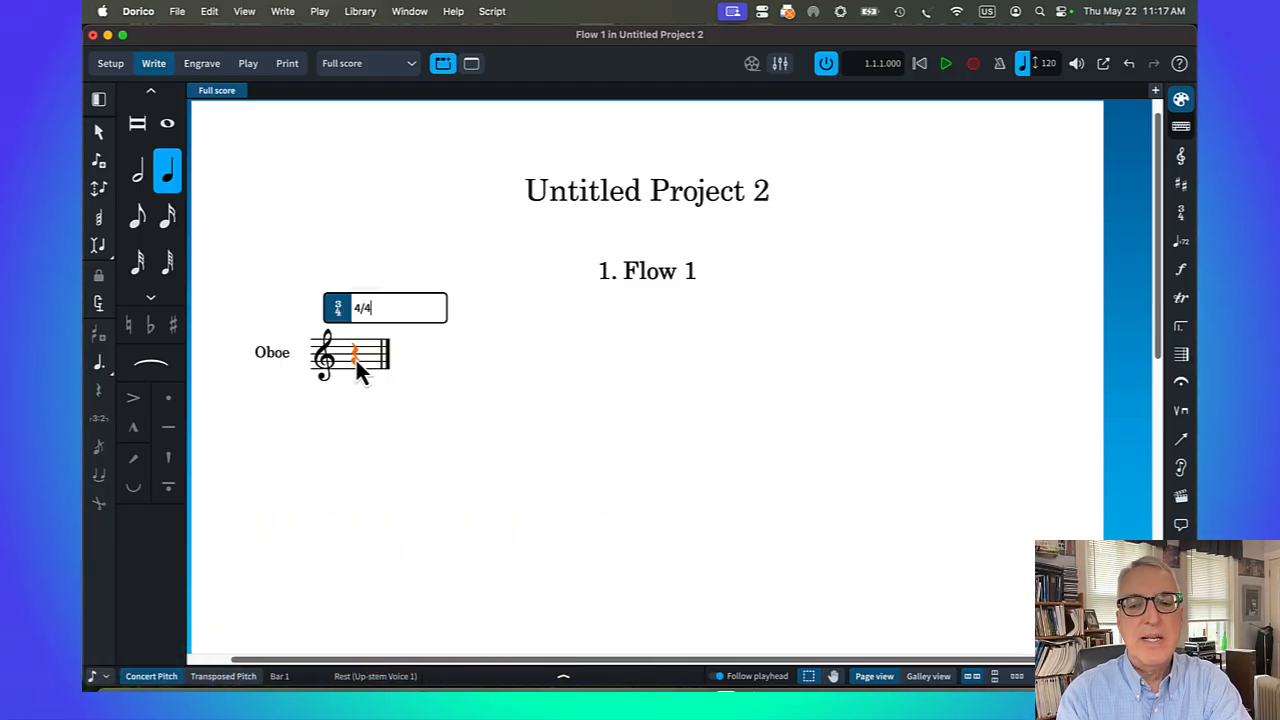
pyautogui.press('Return')
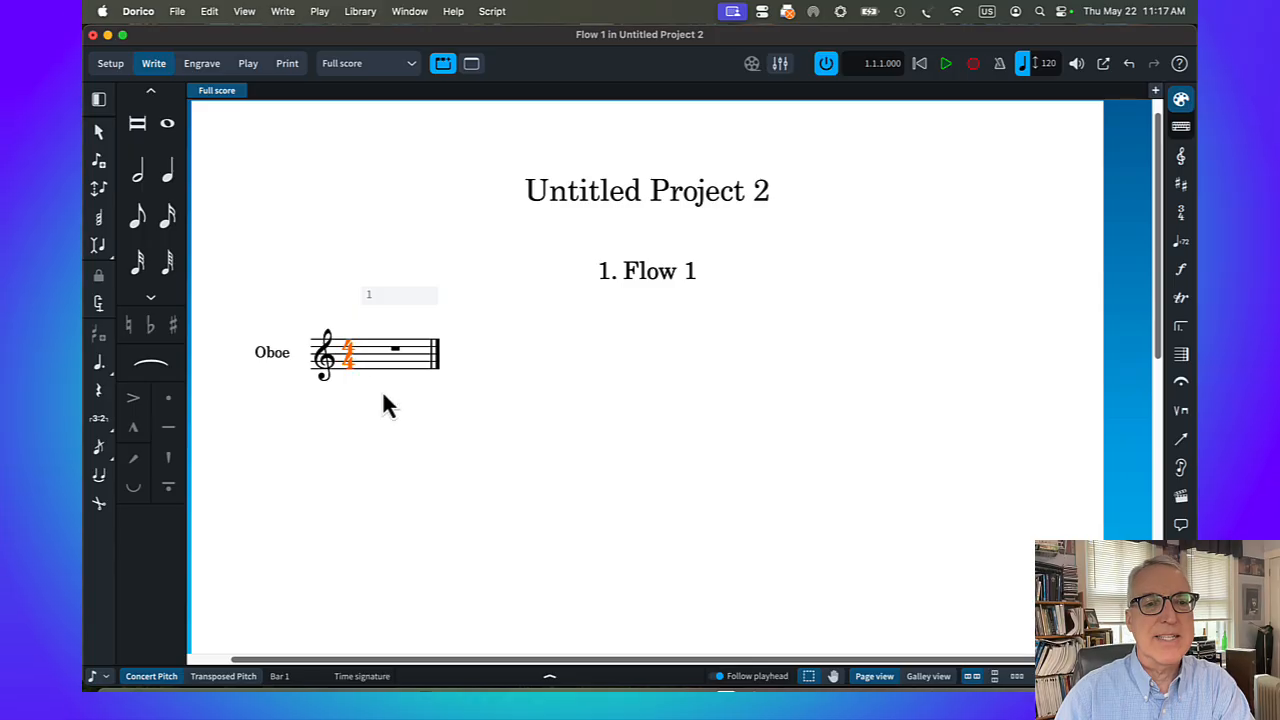
# Add a D major key signature at the start of the oboe staff
pyautogui.click(394, 347)
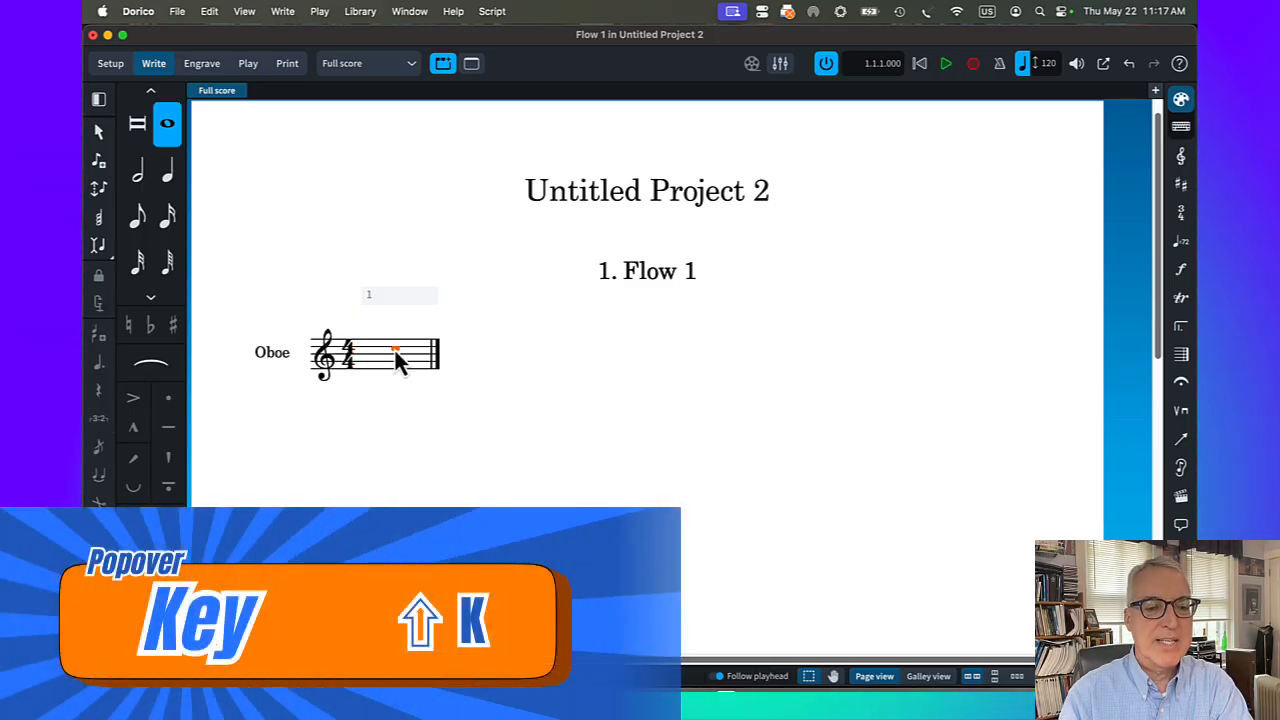
pyautogui.hotkey('shift', 'k')
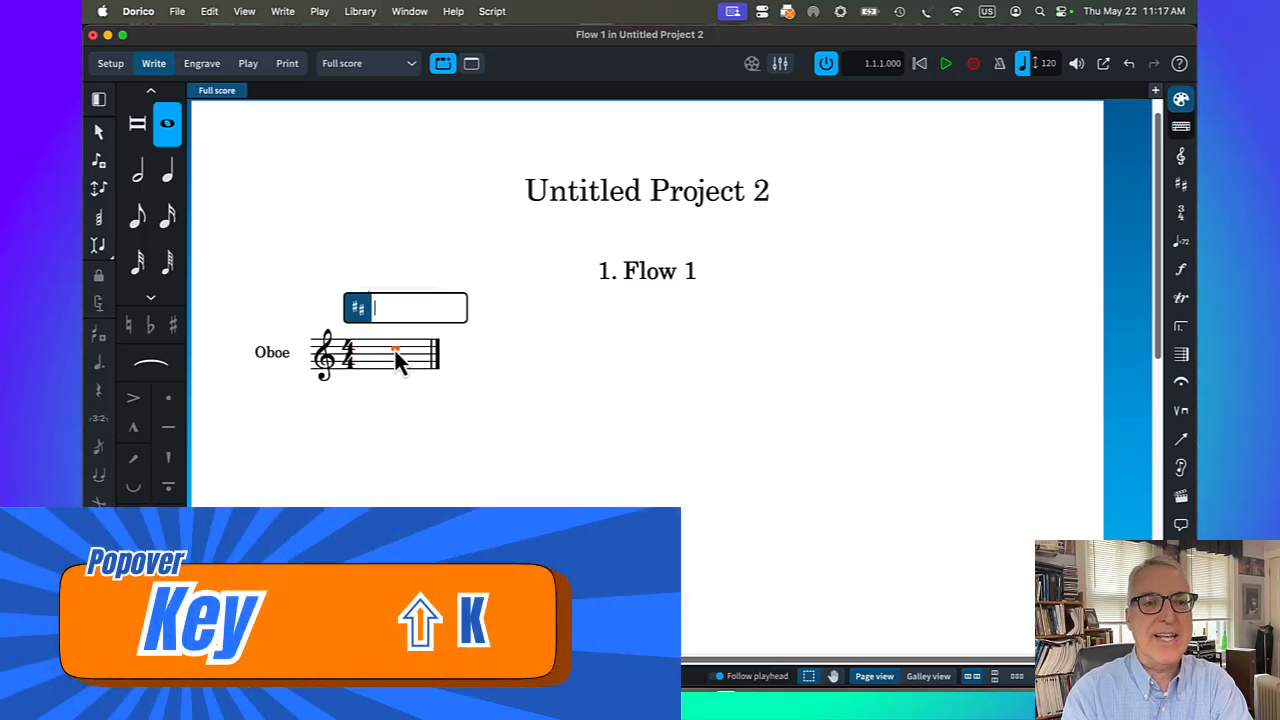
pyautogui.write('D')
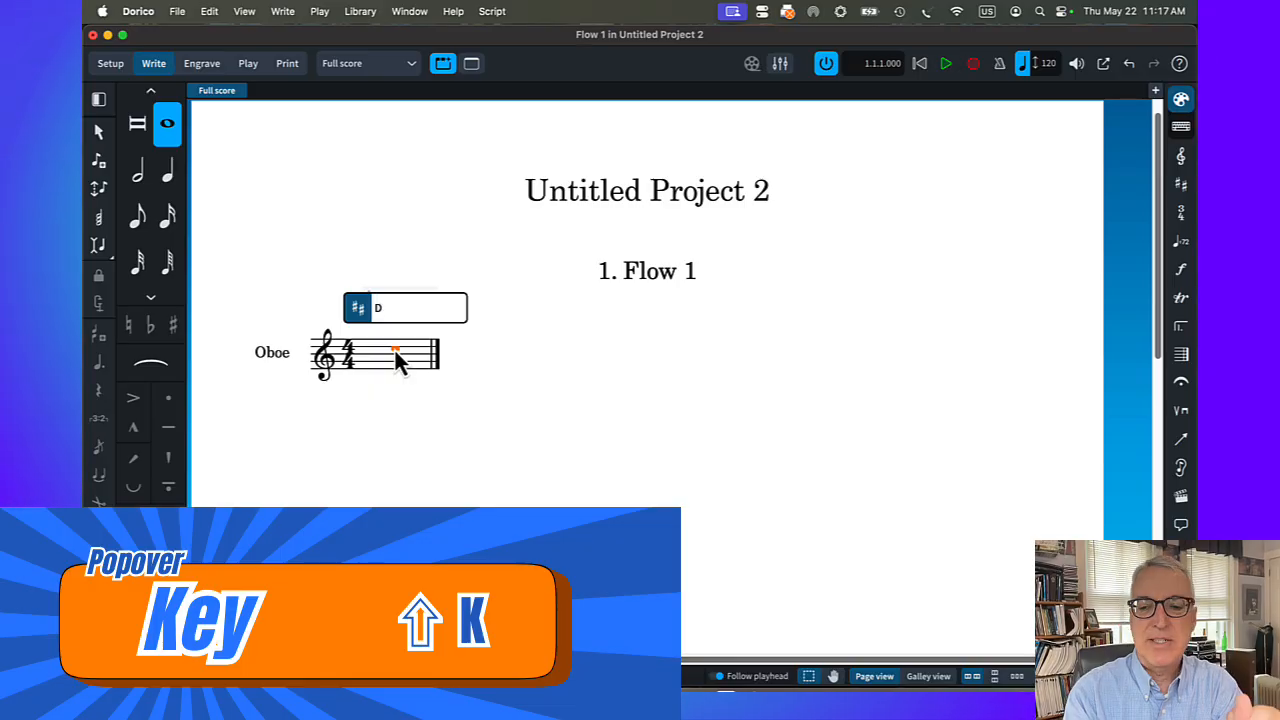
pyautogui.press('Return')
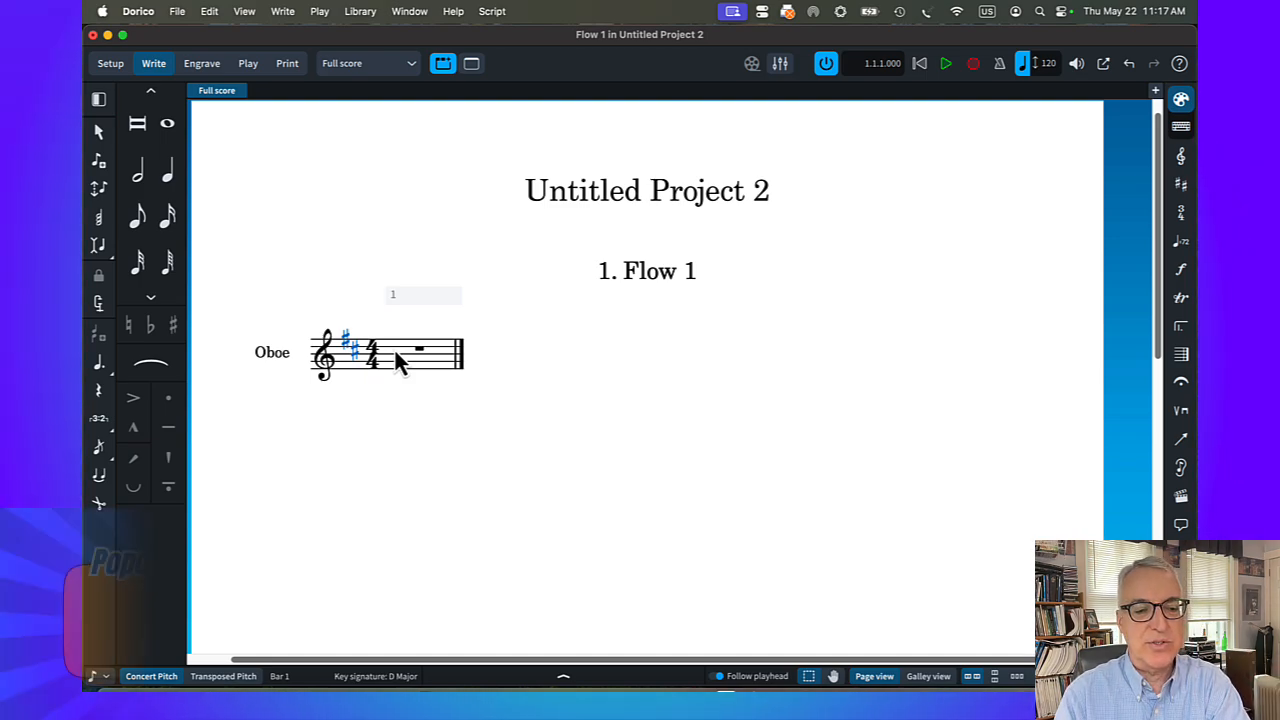
# Add enough empty bars to the flow to fill several systems of the oboe staff
pyautogui.hotkey('shift', 'b')
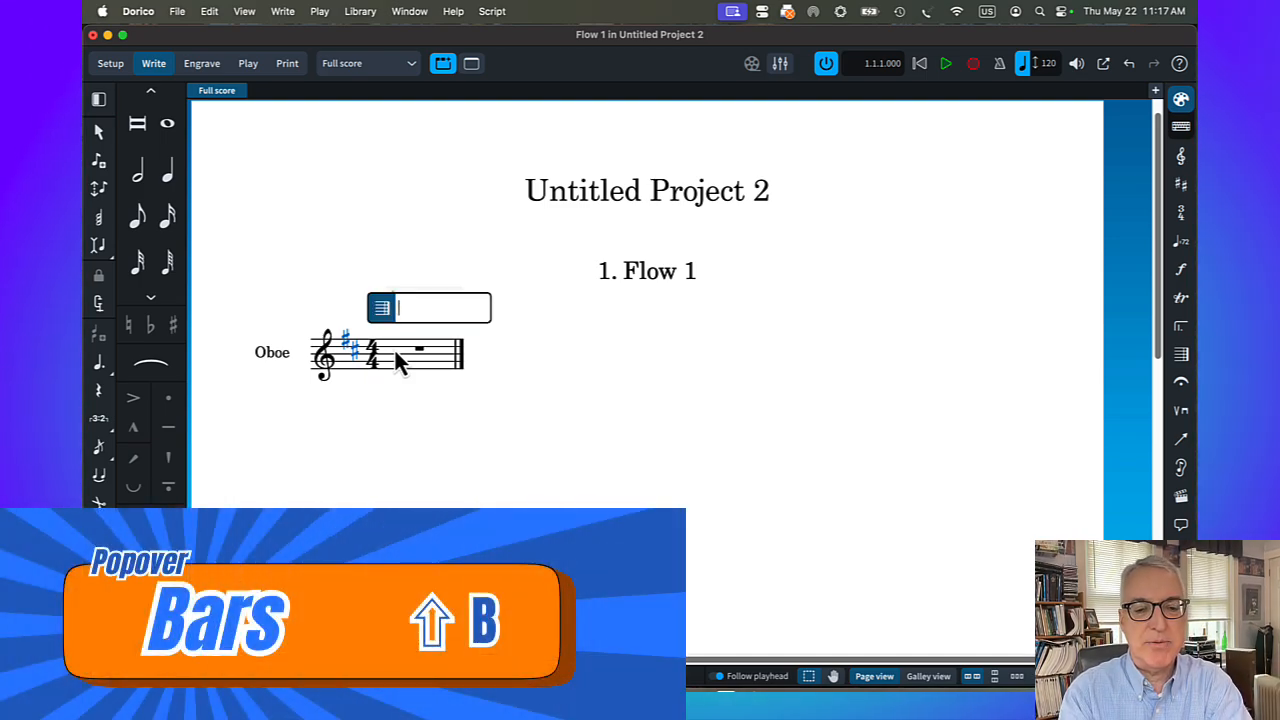
pyautogui.write('3')
pyautogui.press('Return')
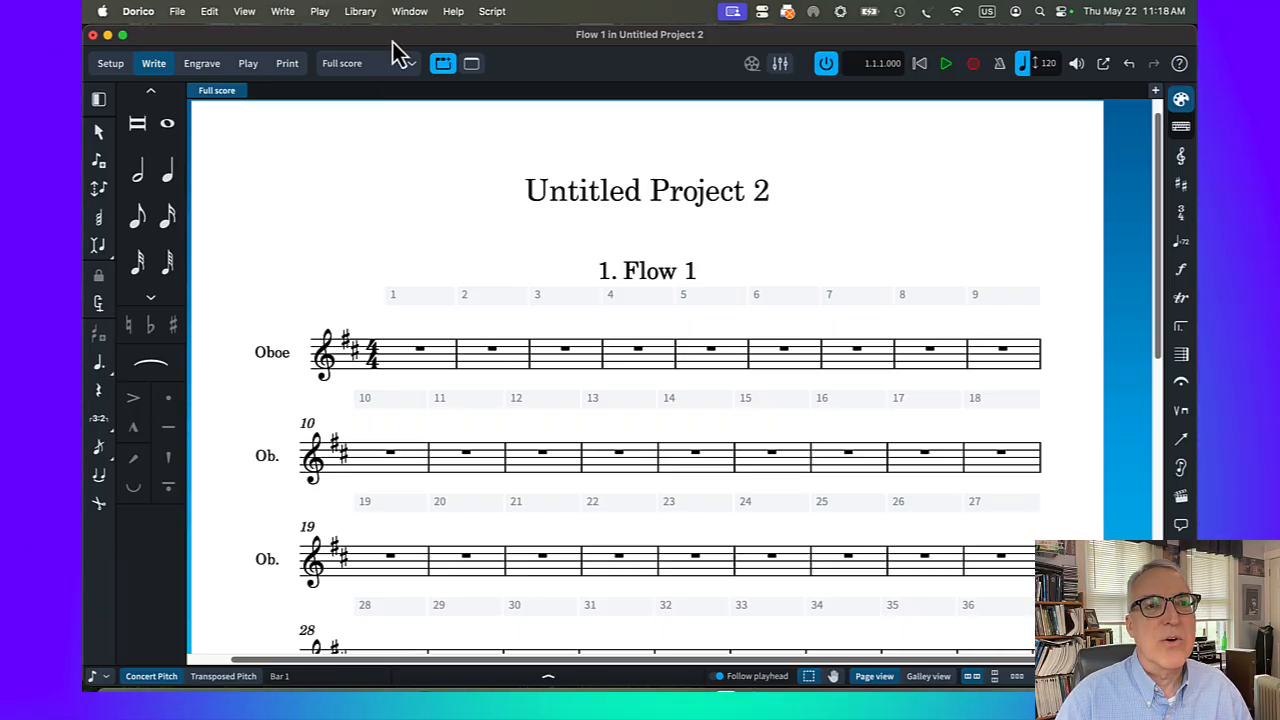
# Set the full score's staff labels to None on both the first and subsequent systems in Layout Options
pyautogui.click(361, 12)
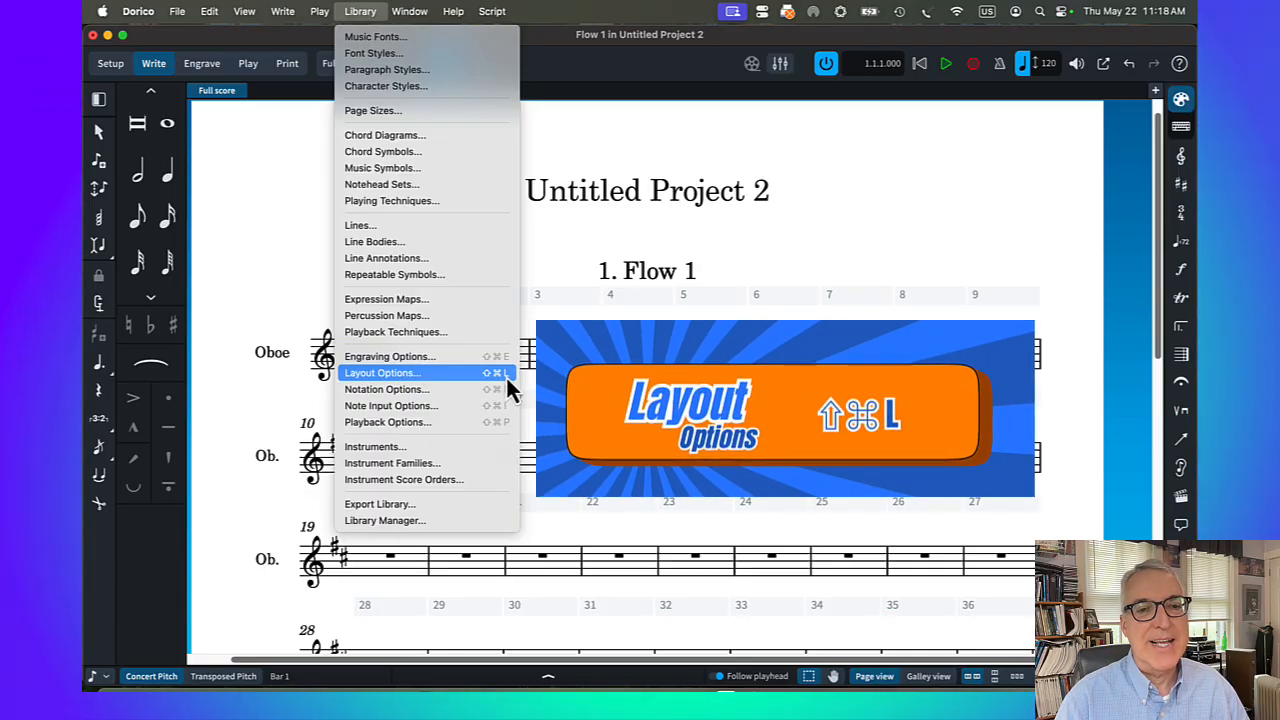
pyautogui.click(421, 374)
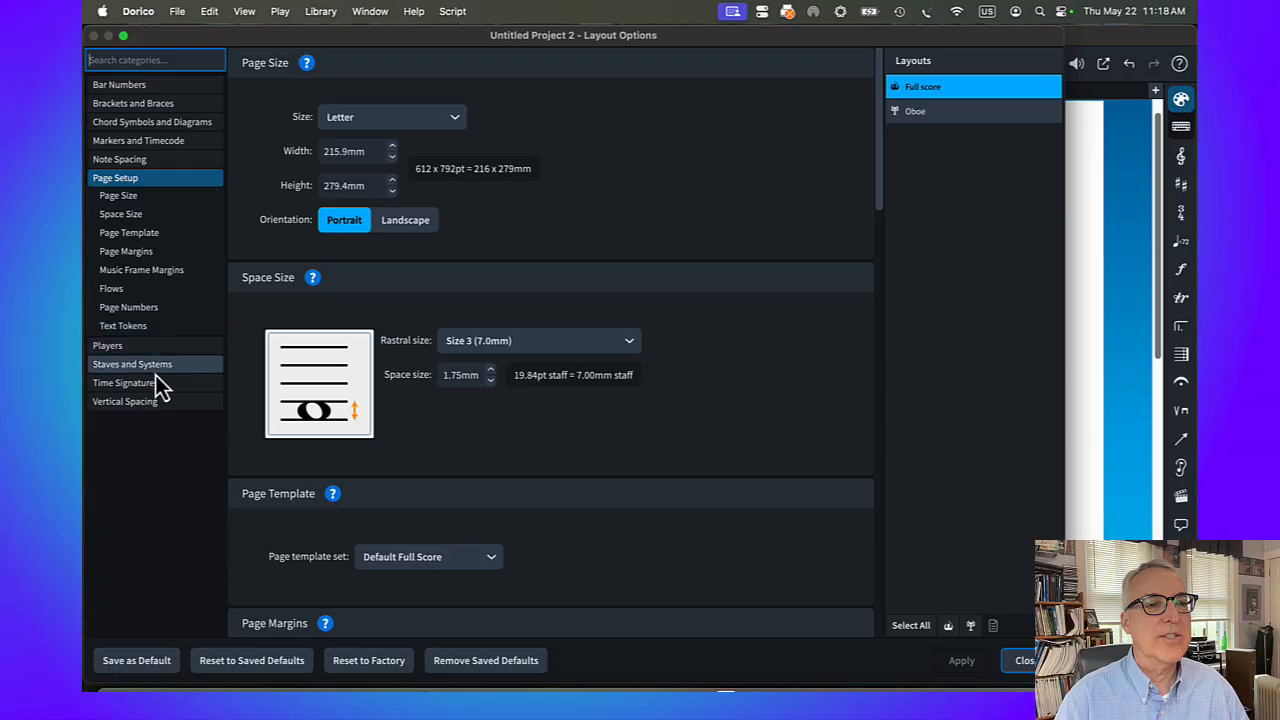
pyautogui.click(155, 368)
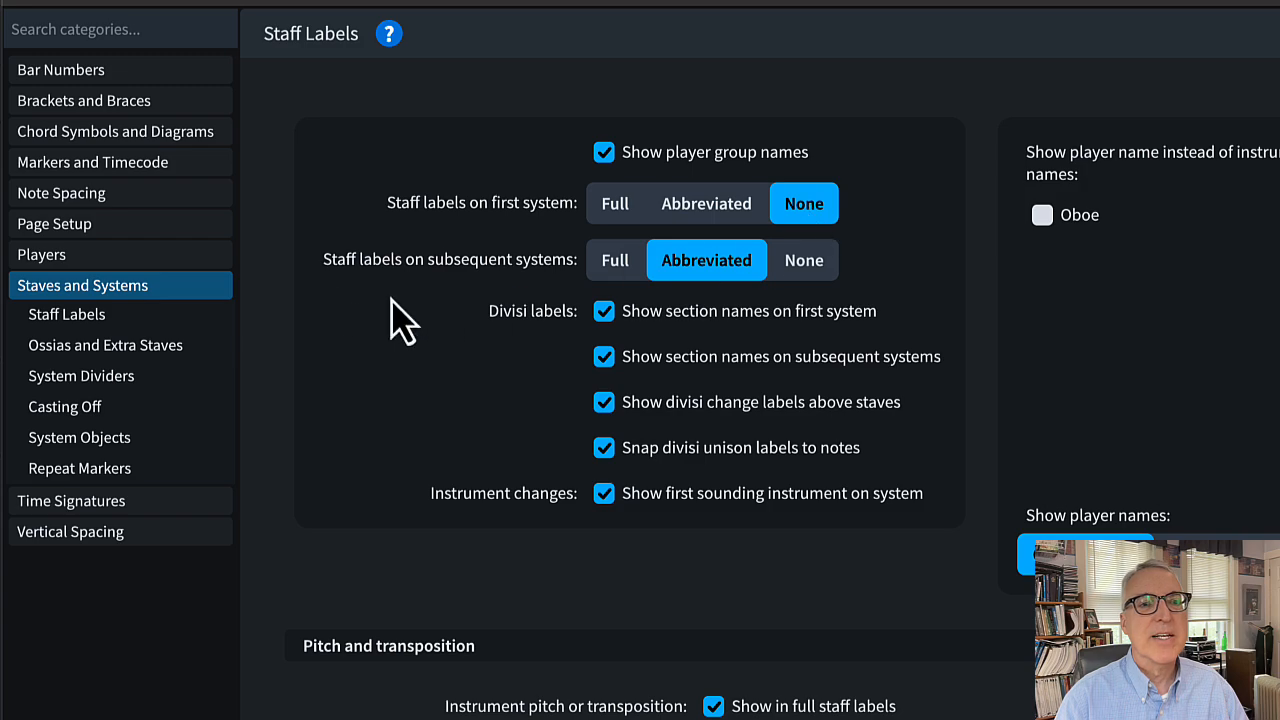
pyautogui.click(822, 266)
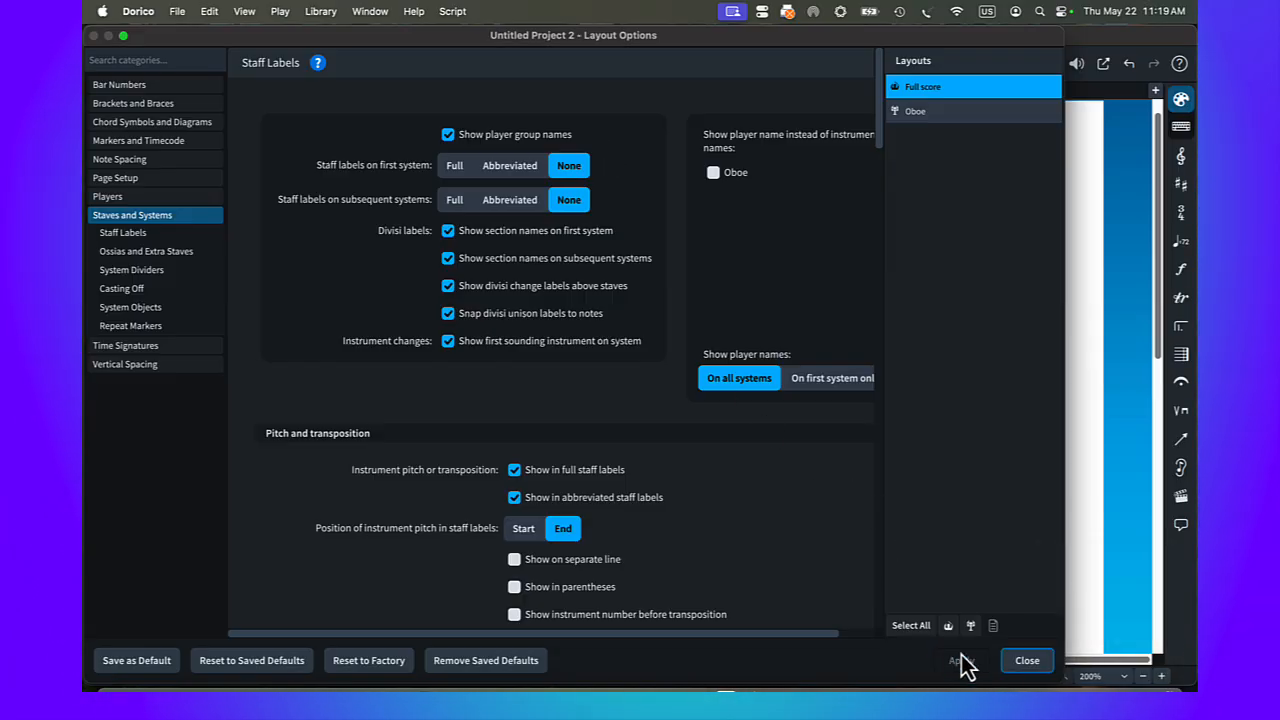
pyautogui.click(1027, 661)
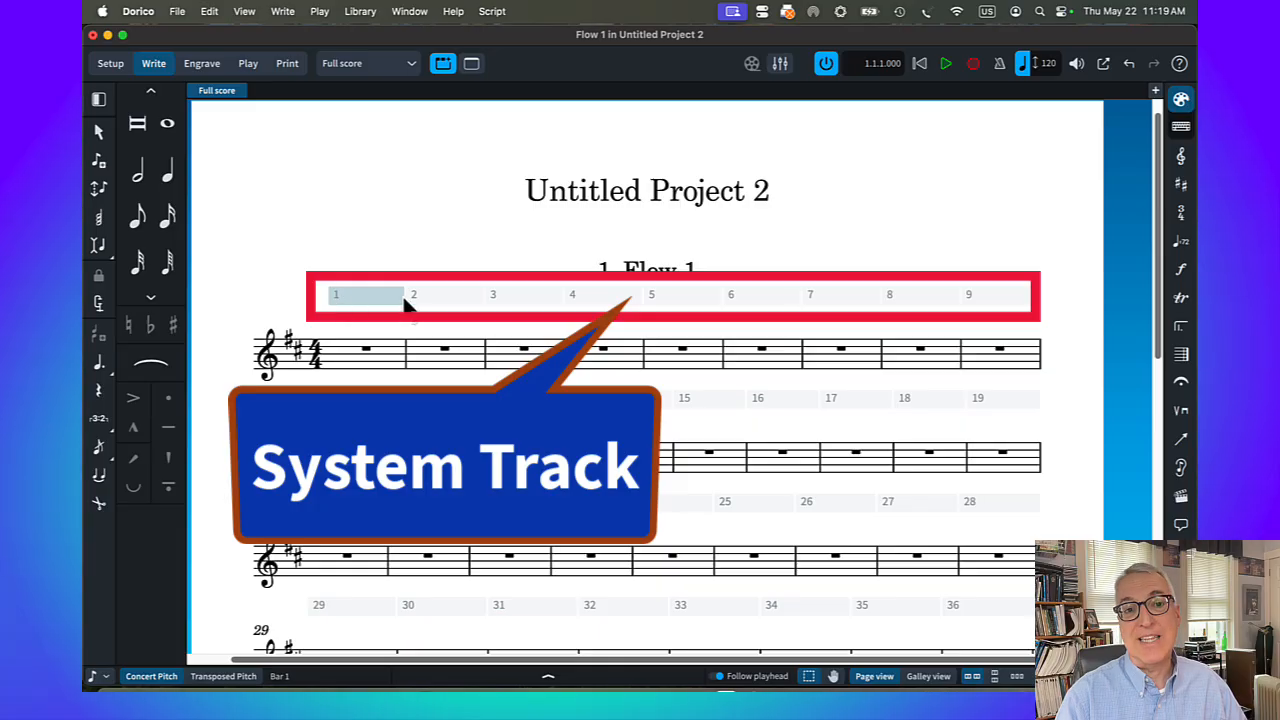
# Hide the system track above the staves and show it again
pyautogui.click(244, 11)
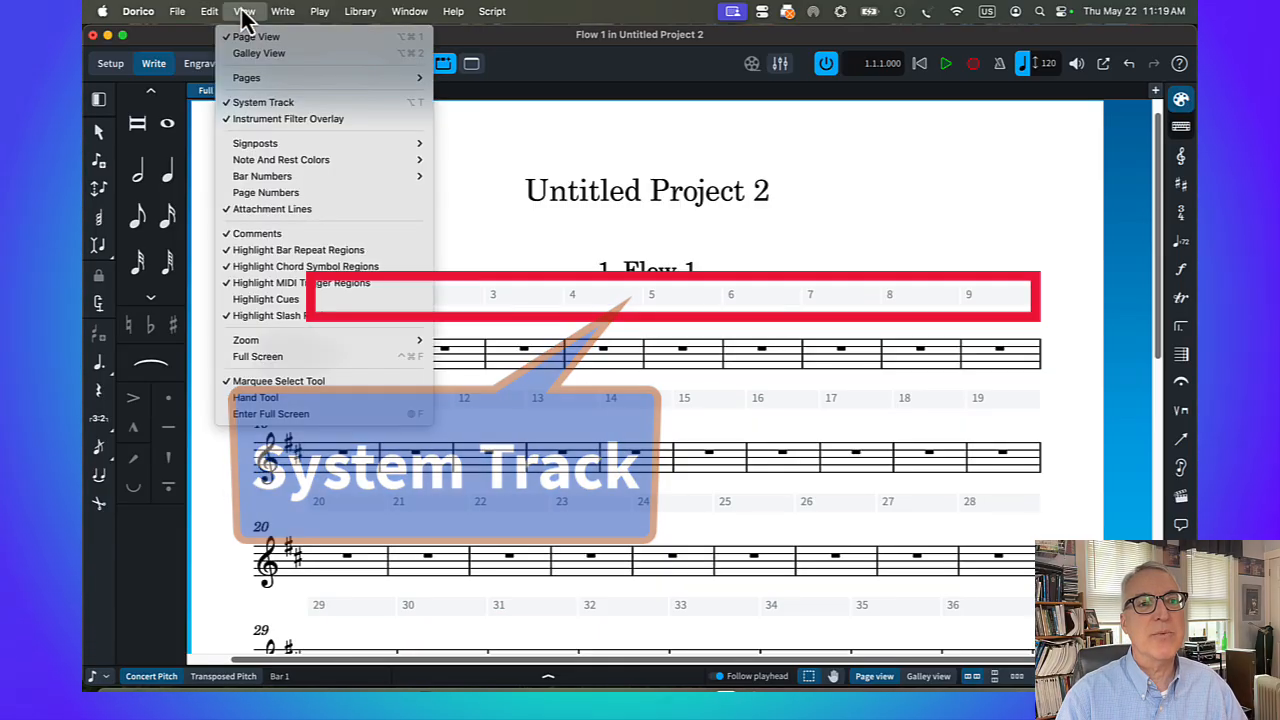
pyautogui.click(269, 104)
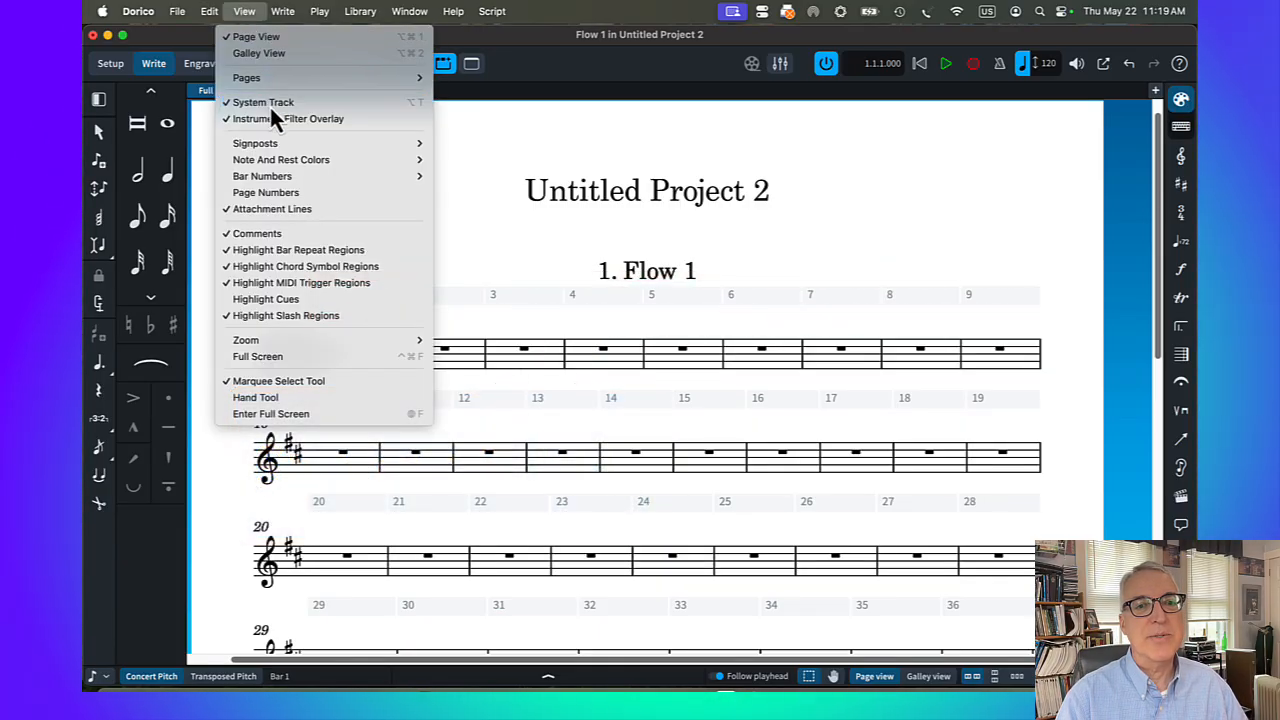
pyautogui.click(244, 11)
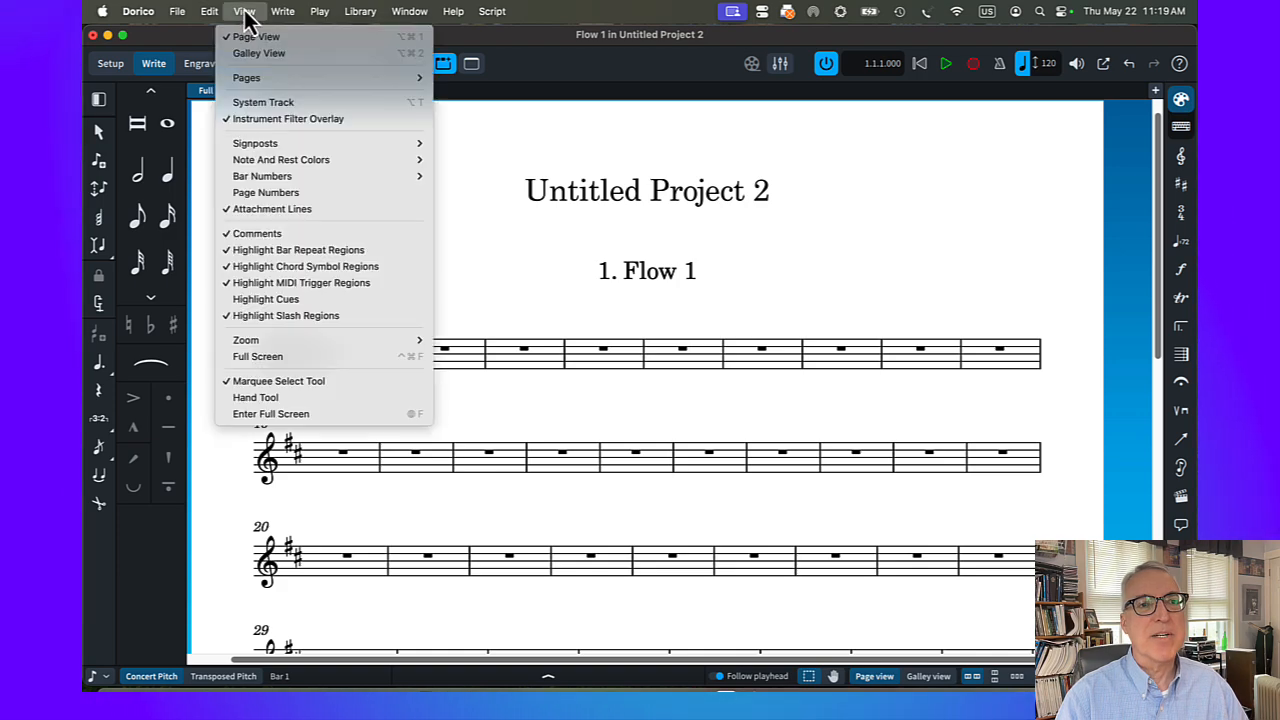
pyautogui.click(272, 104)
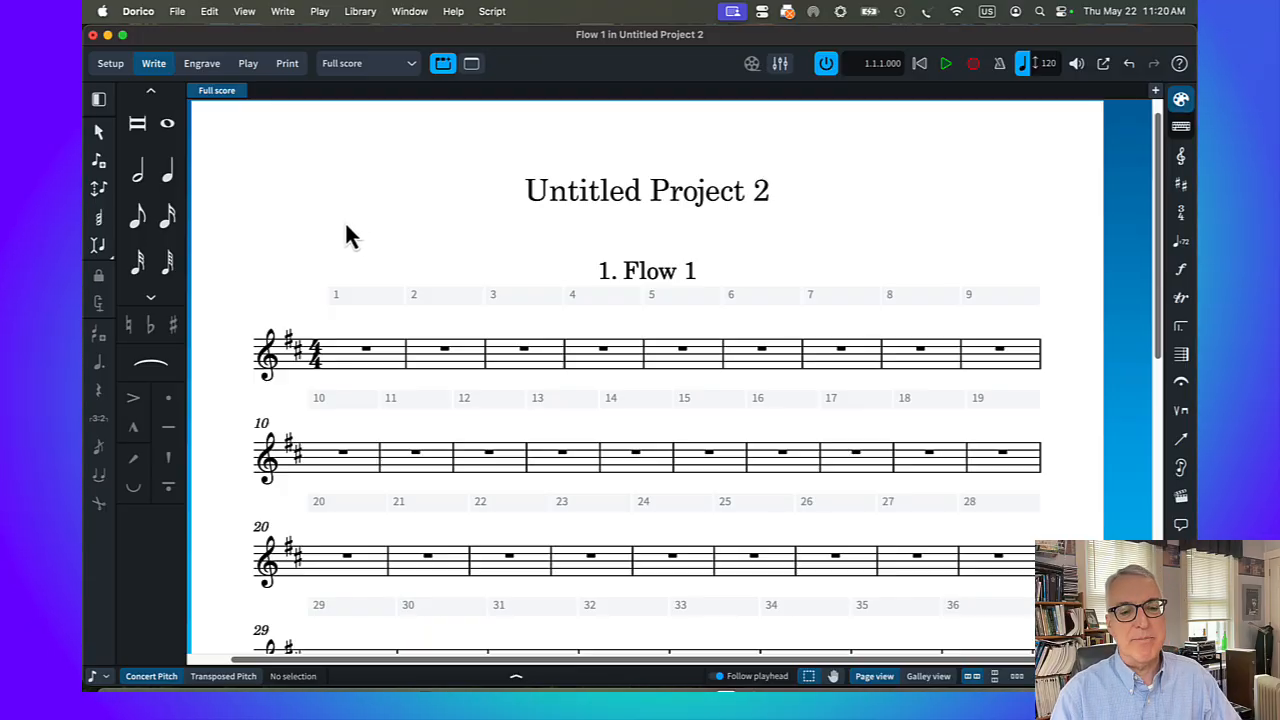
# Set the project title to "Note Entry Basics" in the Project Info
pyautogui.press('super+i')
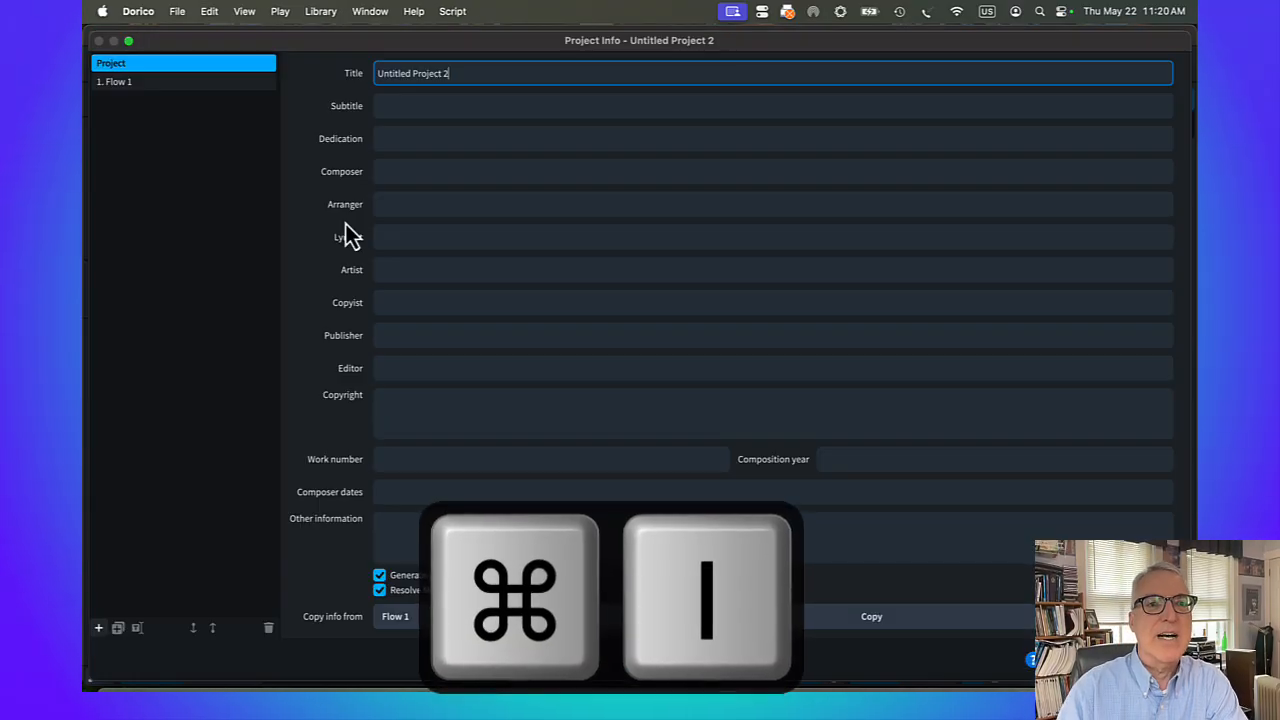
pyautogui.moveTo(456, 75); pyautogui.dragTo(378, 74)
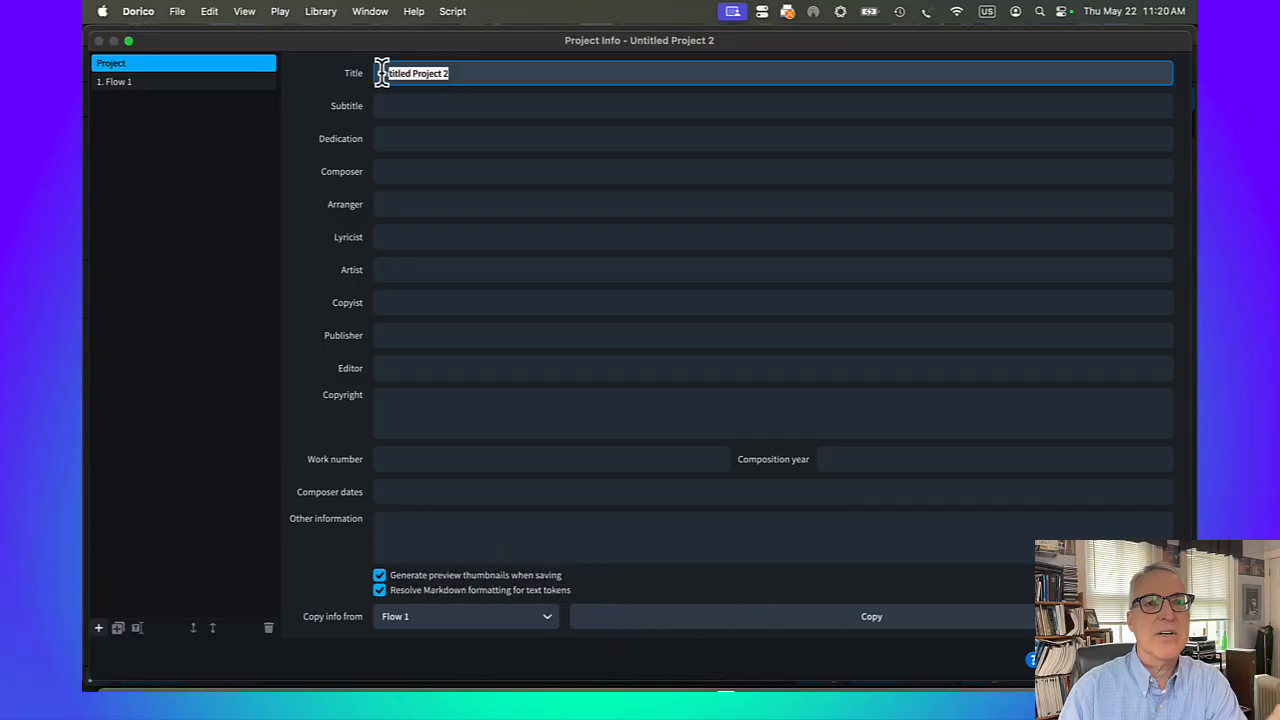
pyautogui.write('Note ')
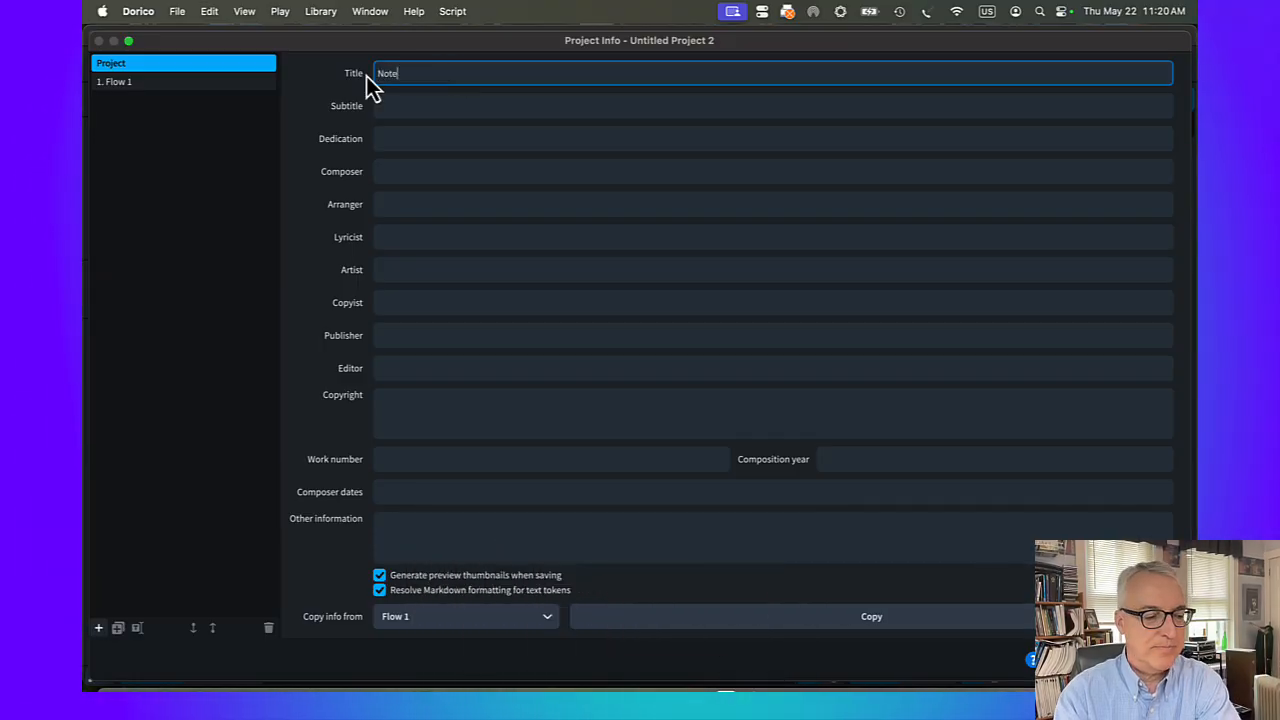
pyautogui.write('Entry ')
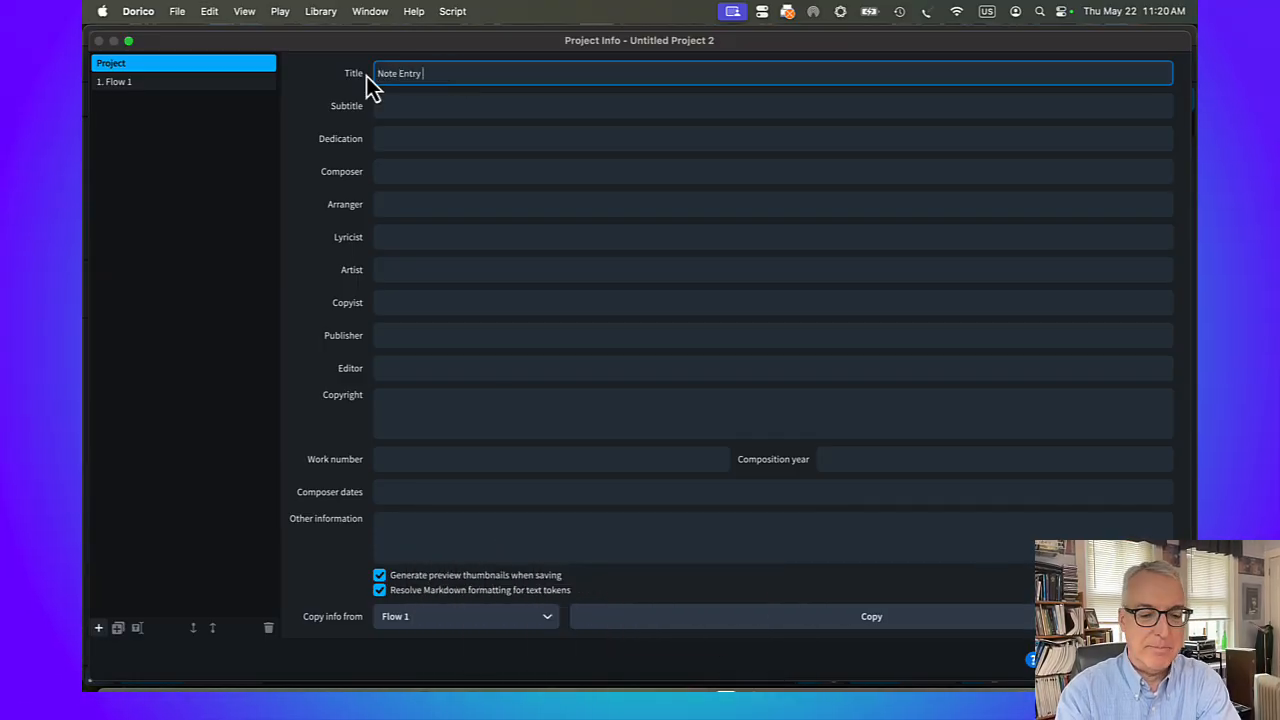
pyautogui.write('Basics')
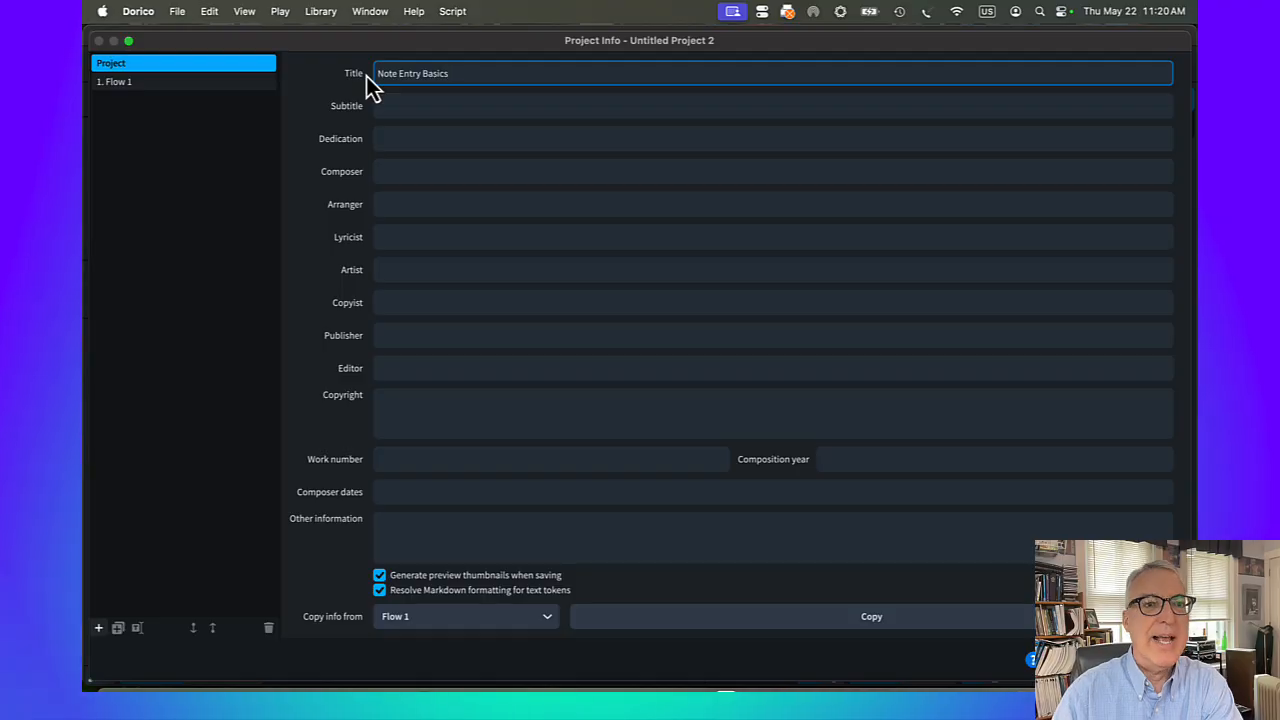
# Enter the composer's full name for the project and apply the Project Info changes
pyautogui.click(391, 171)
pyautogui.write('Scott Watson')
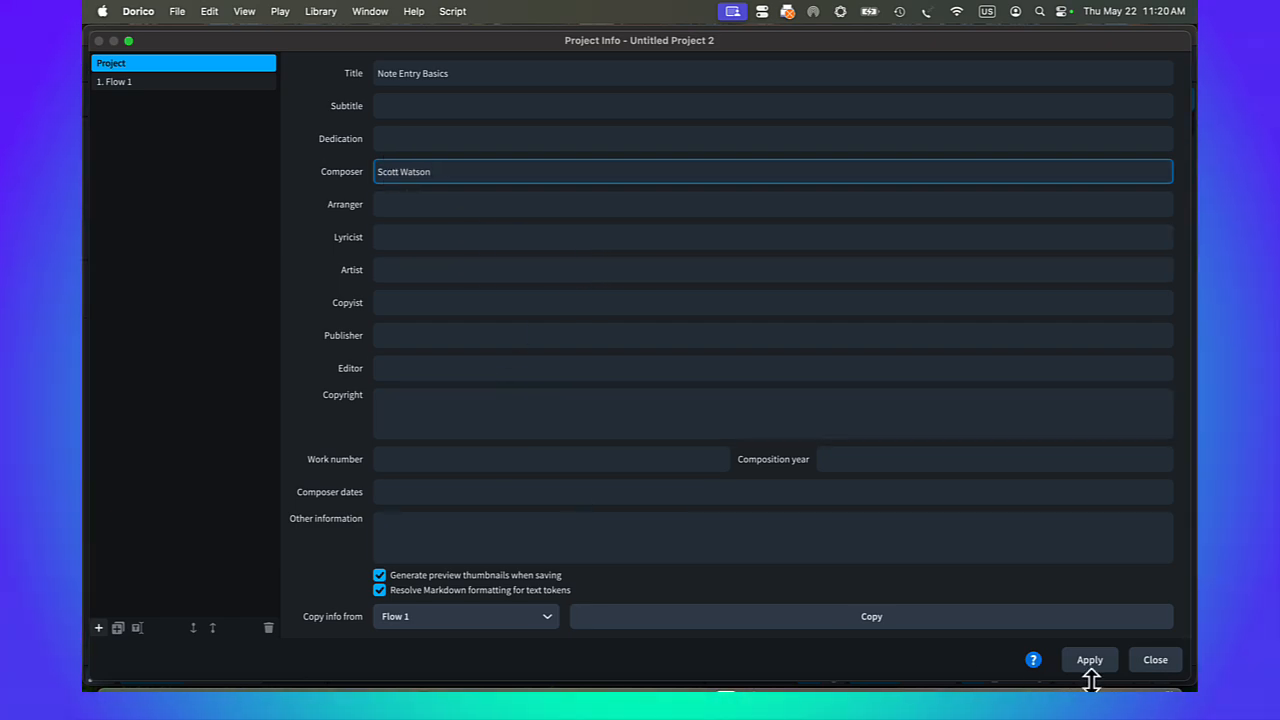
pyautogui.click(157, 84)
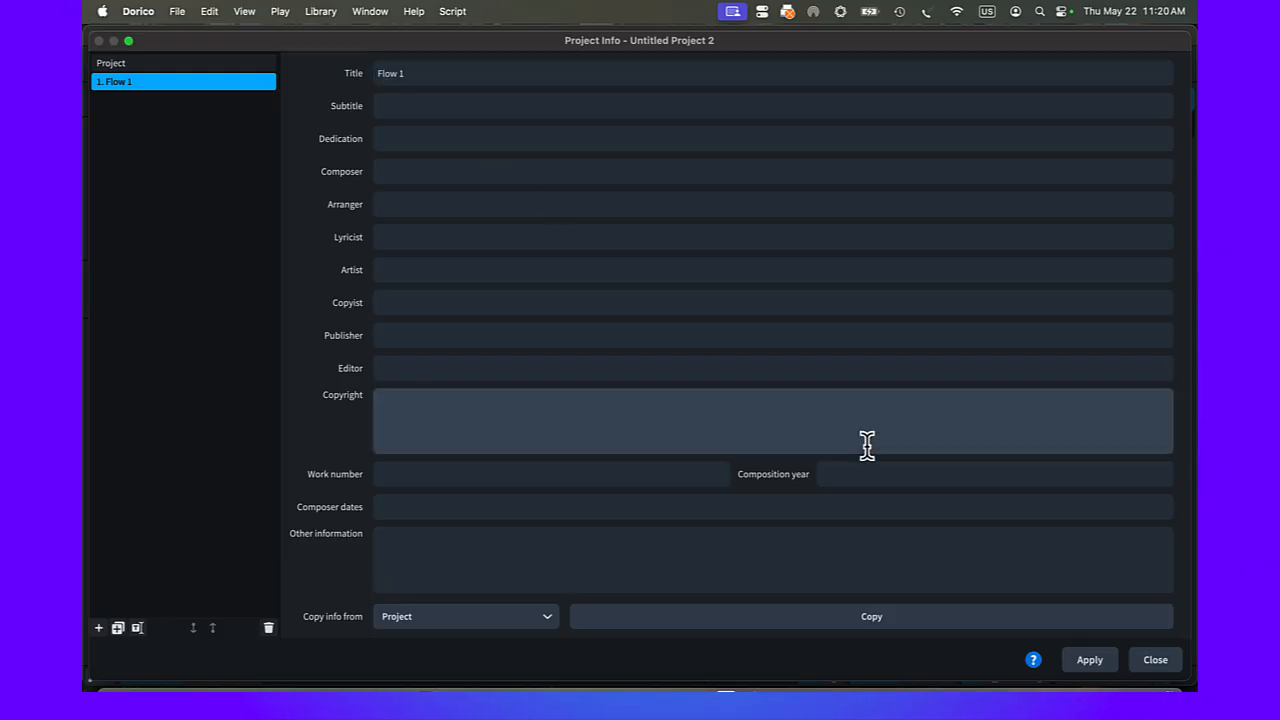
pyautogui.click(194, 66)
pyautogui.click(1092, 662)
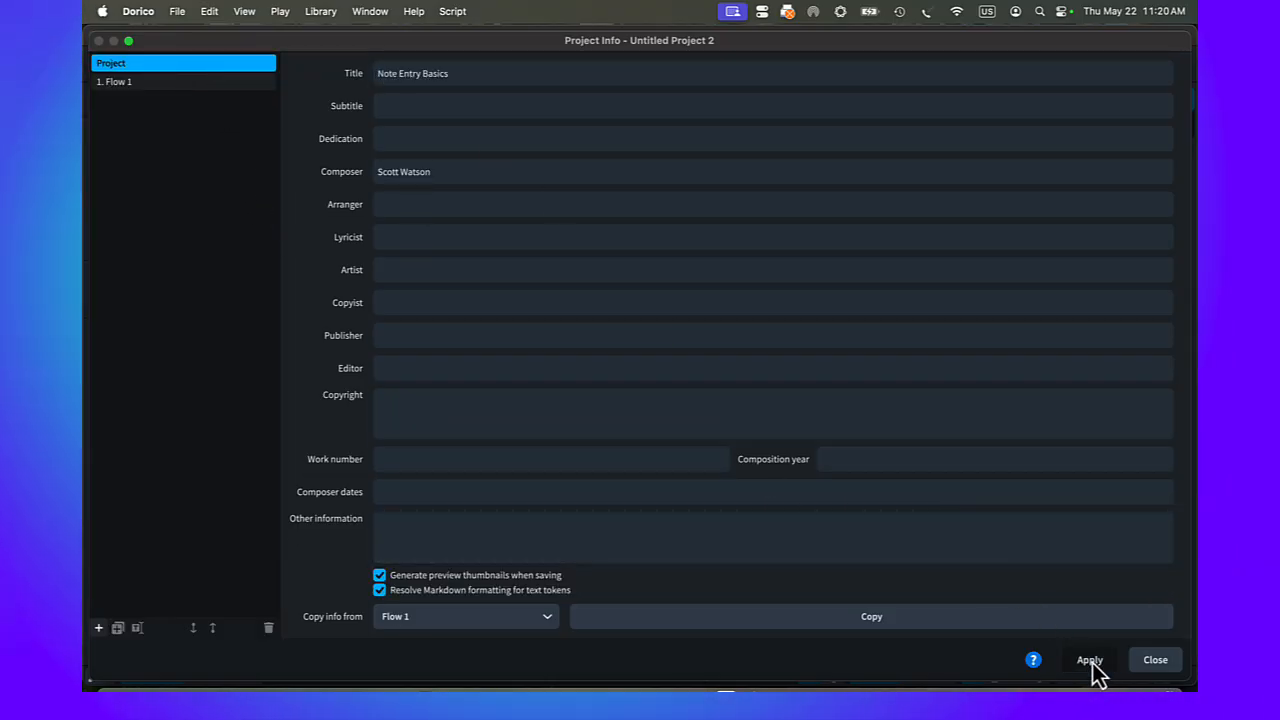
pyautogui.click(1155, 660)
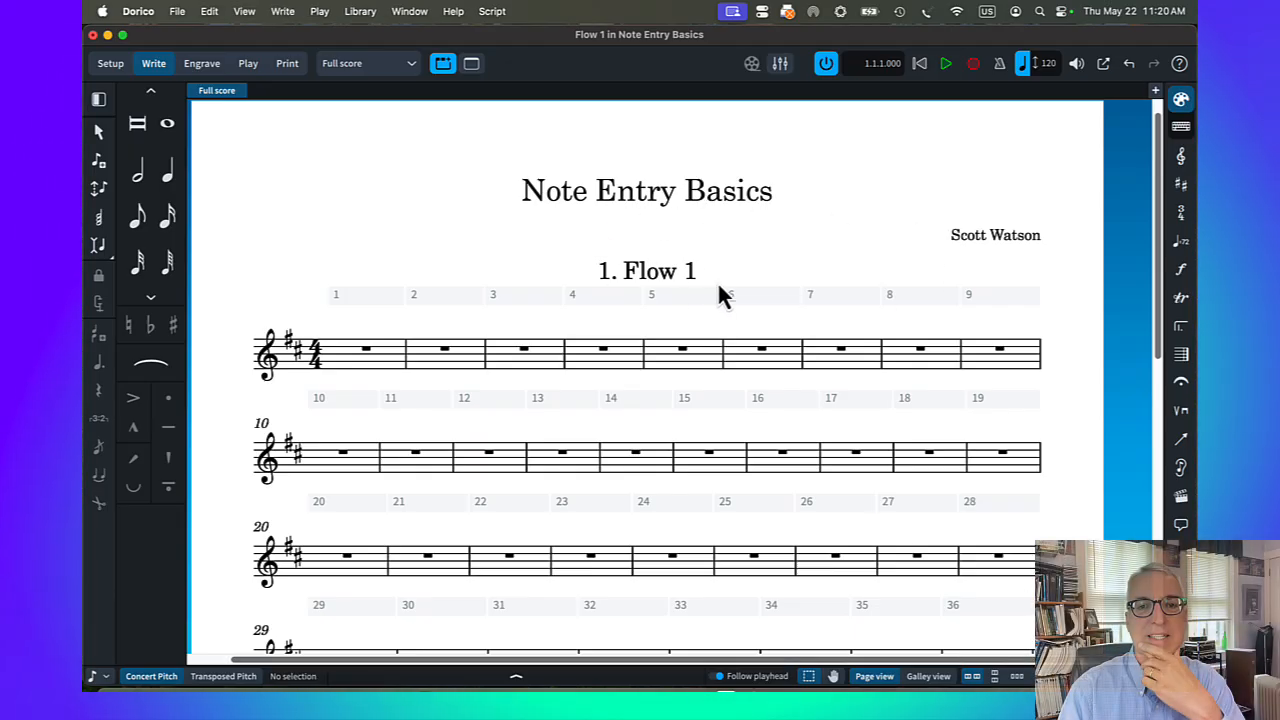
# Set Show flow headings to Never for the full score in Layout Options and apply it
pyautogui.click(360, 11)
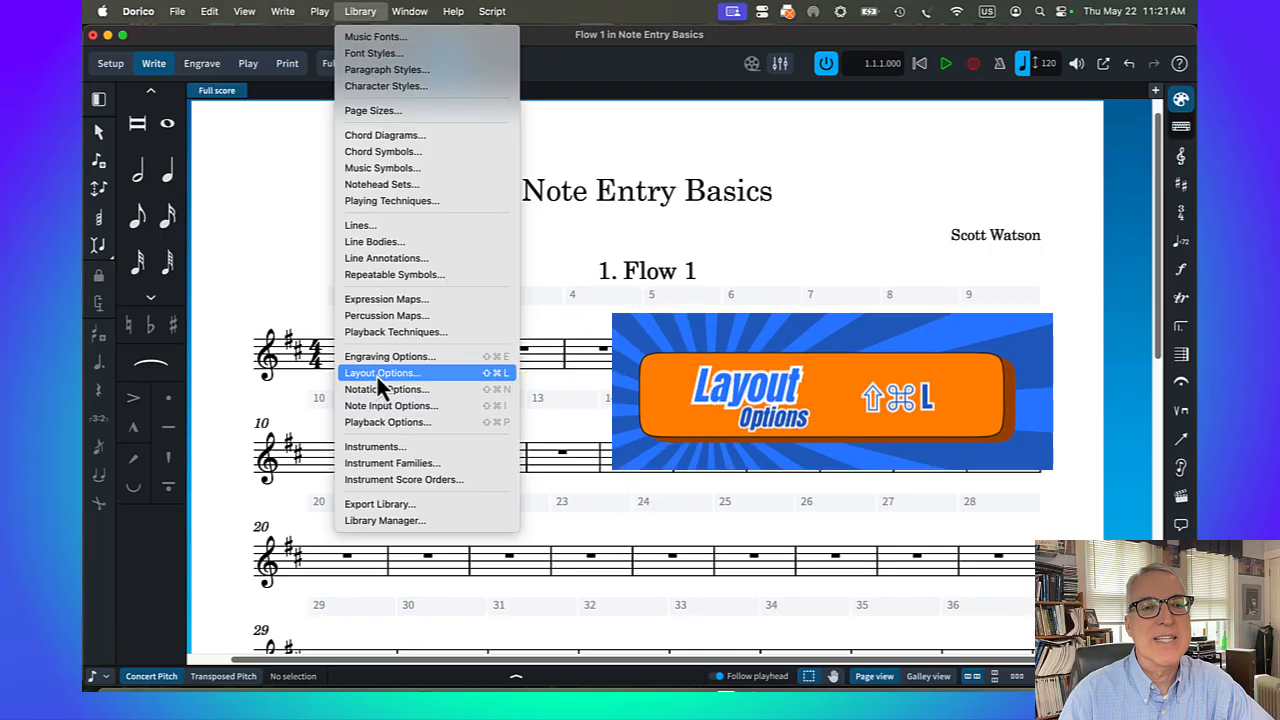
pyautogui.click(377, 373)
pyautogui.click(110, 60)
pyautogui.write('flow')
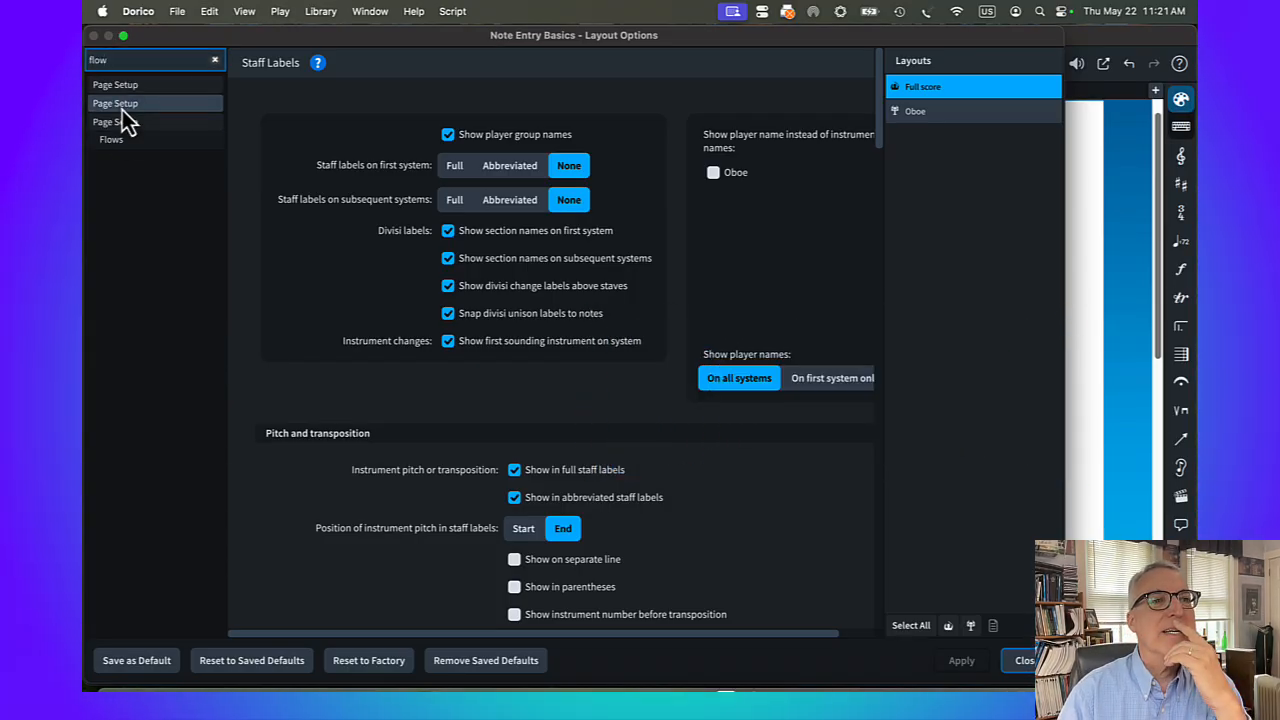
pyautogui.click(112, 145)
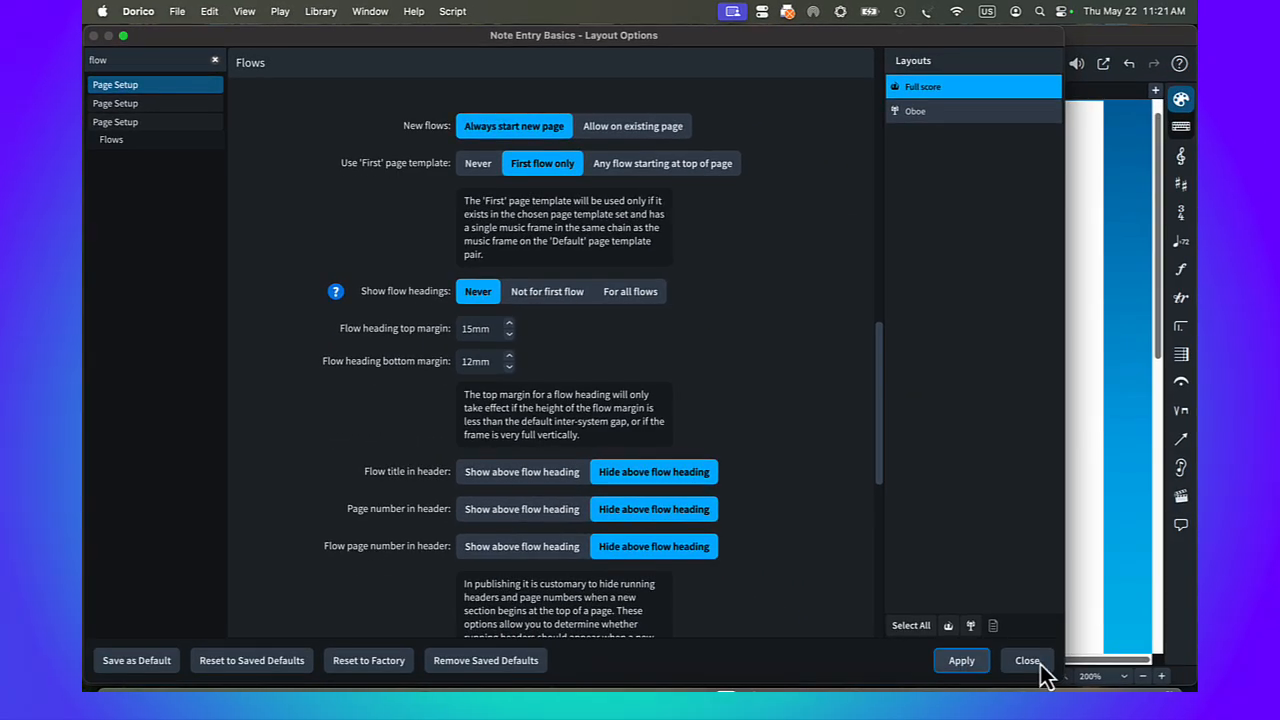
pyautogui.click(1045, 668)
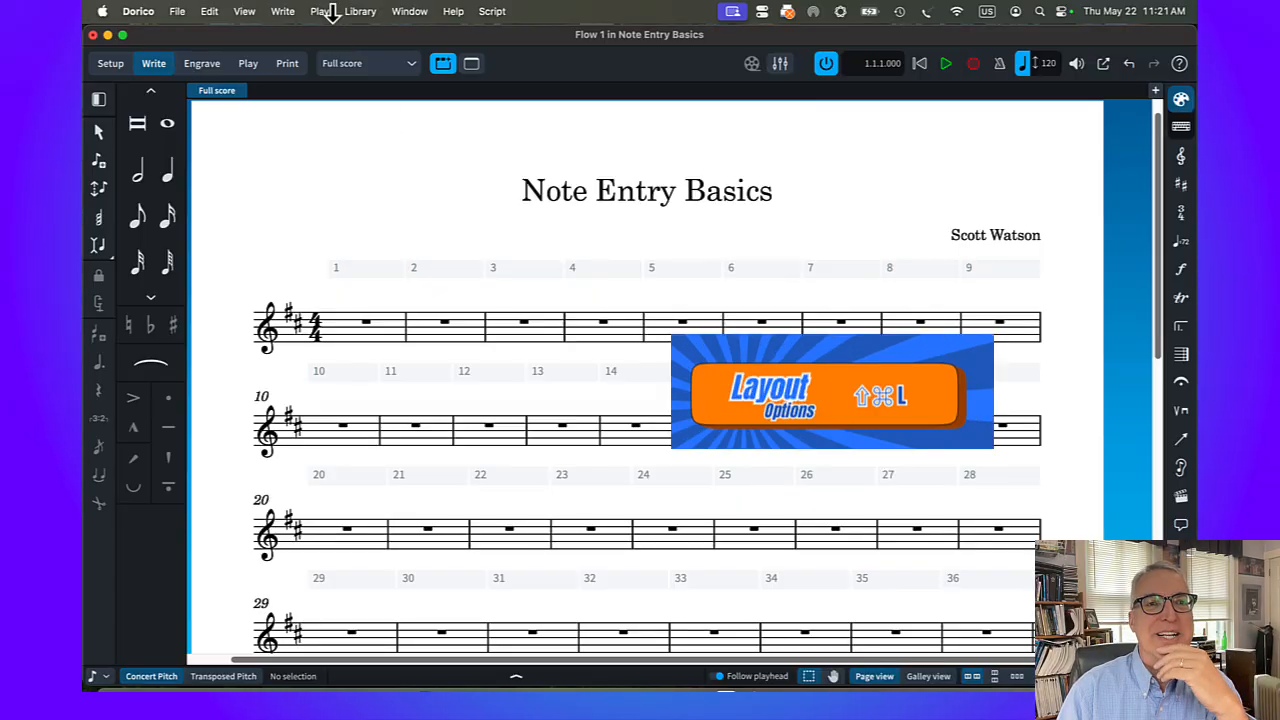
# Search Layout Options for "Flow" and review the full score's flow heading settings without changing them
pyautogui.click(360, 11)
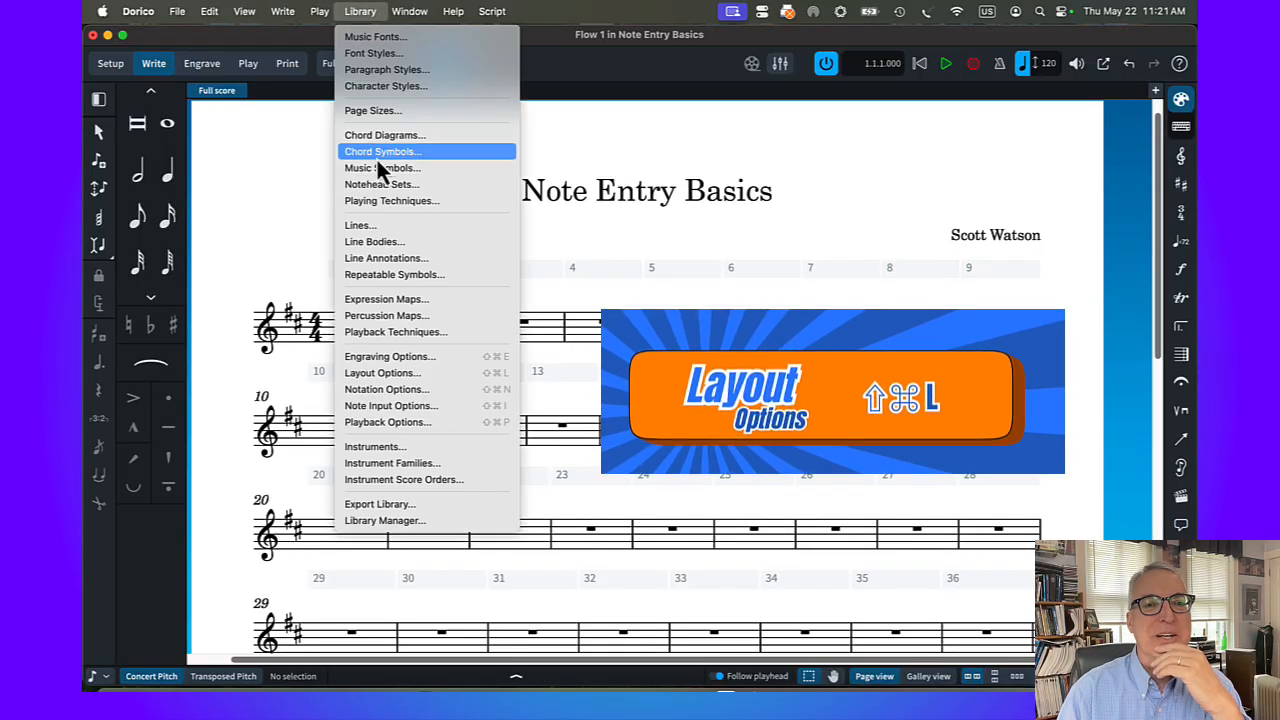
pyautogui.click(378, 373)
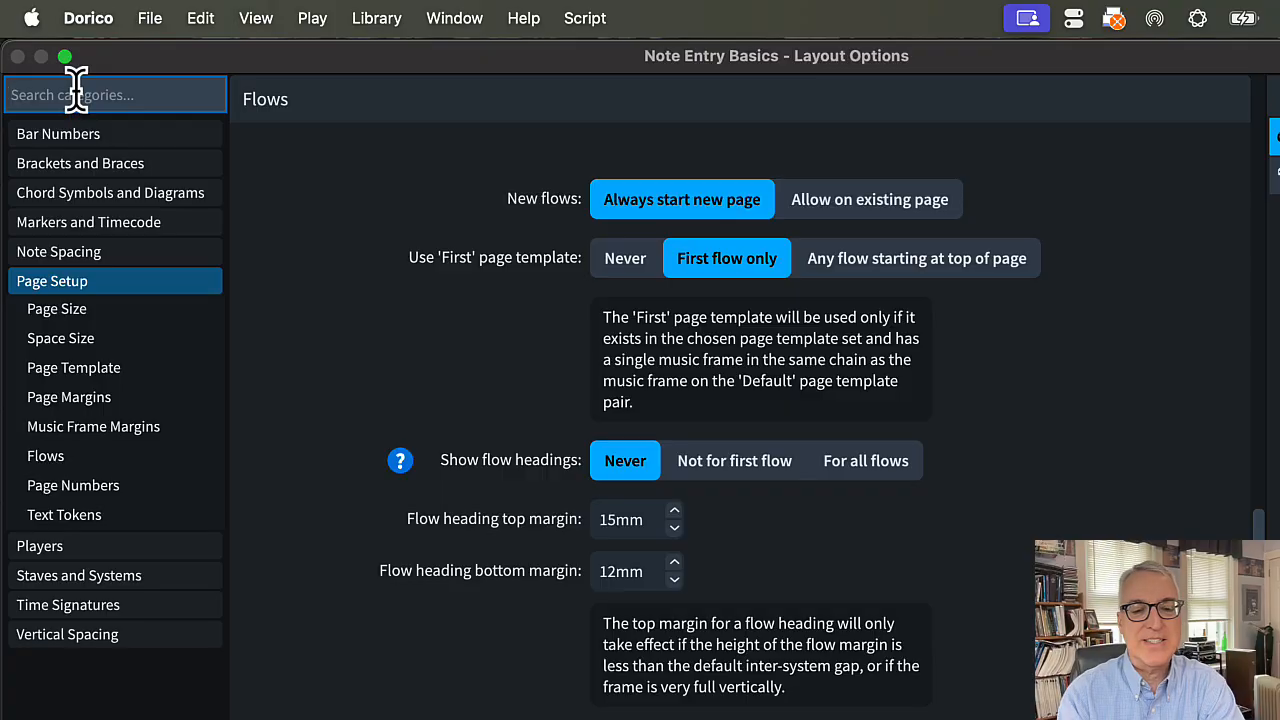
pyautogui.write('Flow')
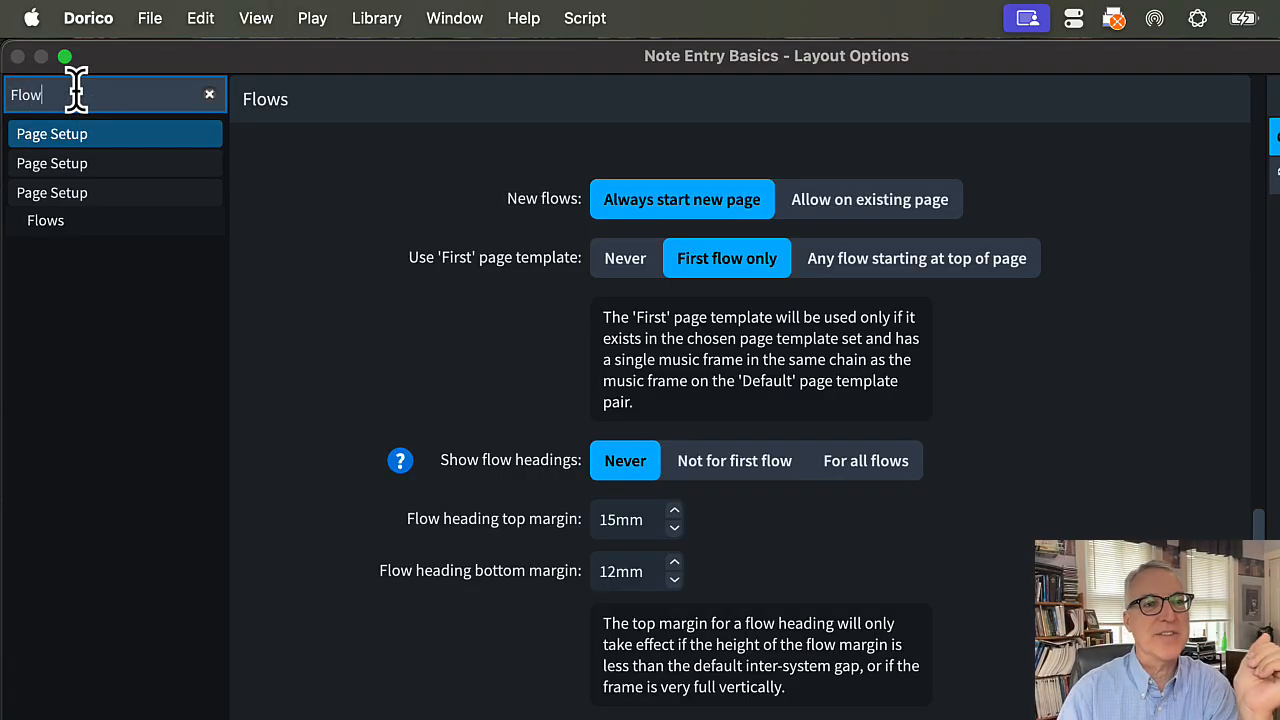
pyautogui.click(210, 96)
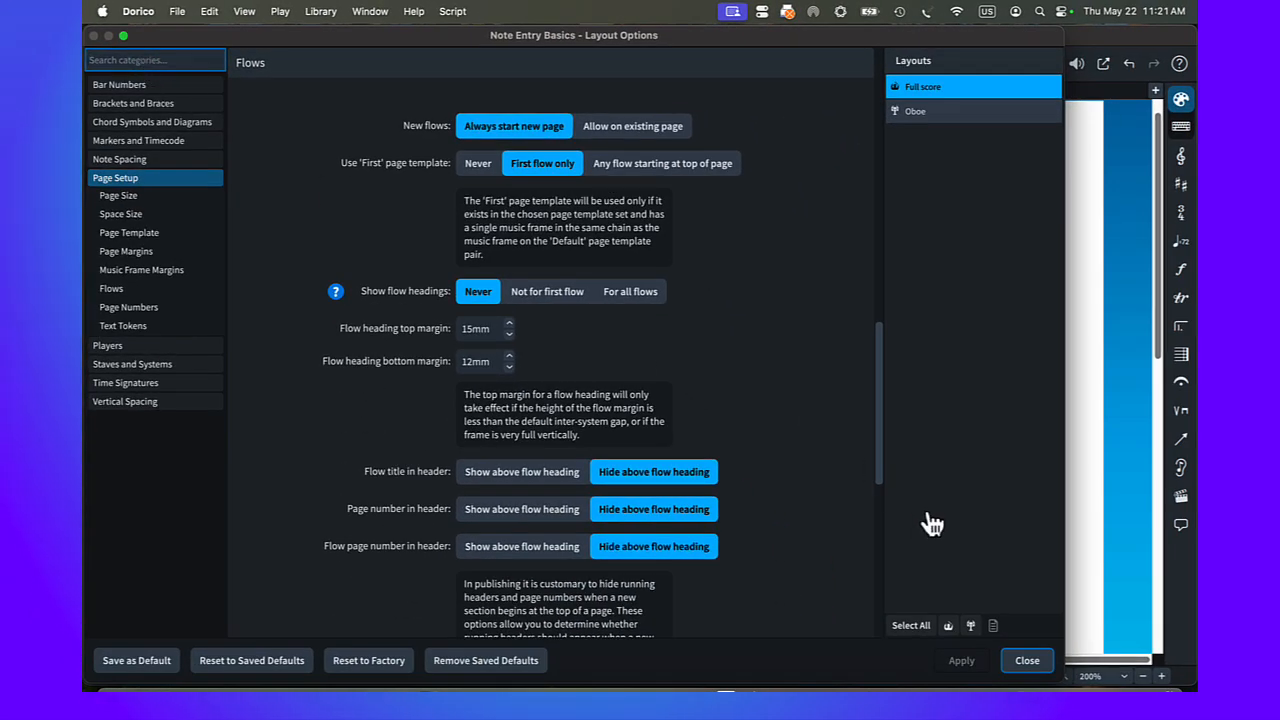
pyautogui.click(1028, 662)
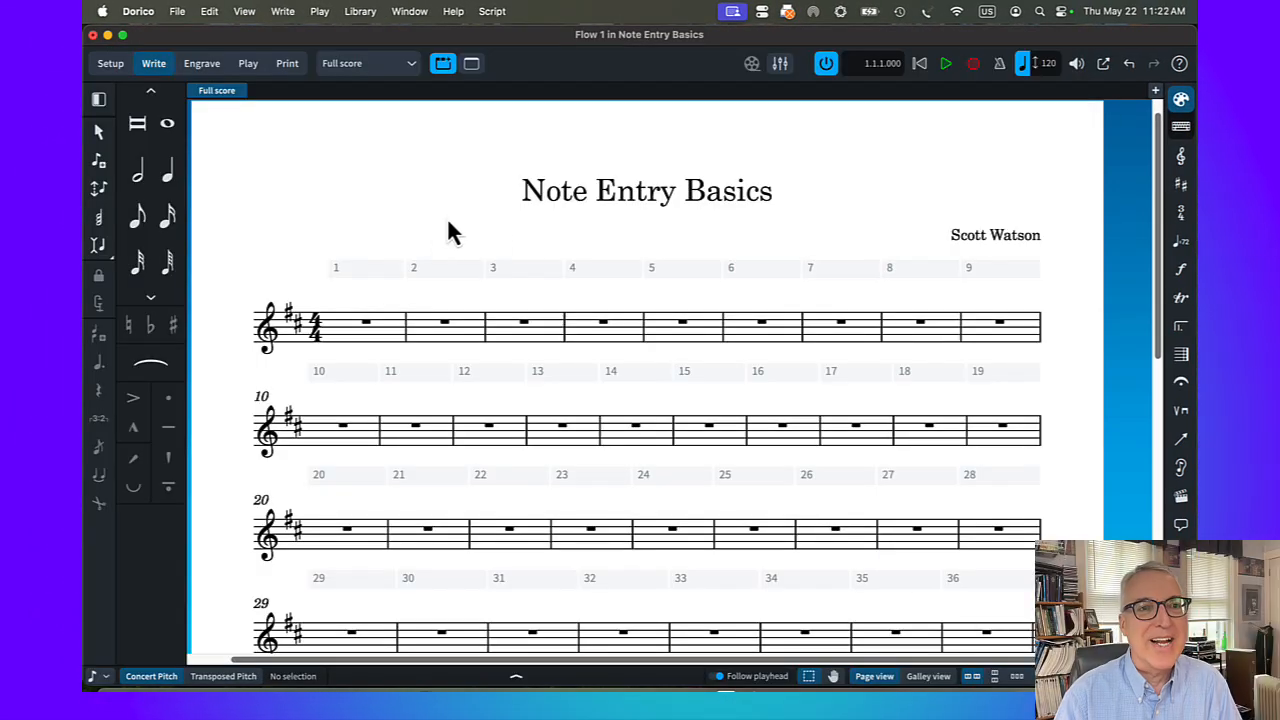
# Save the project to the Desktop as "Note Entry Basics SW.dorico"
pyautogui.click(176, 12)
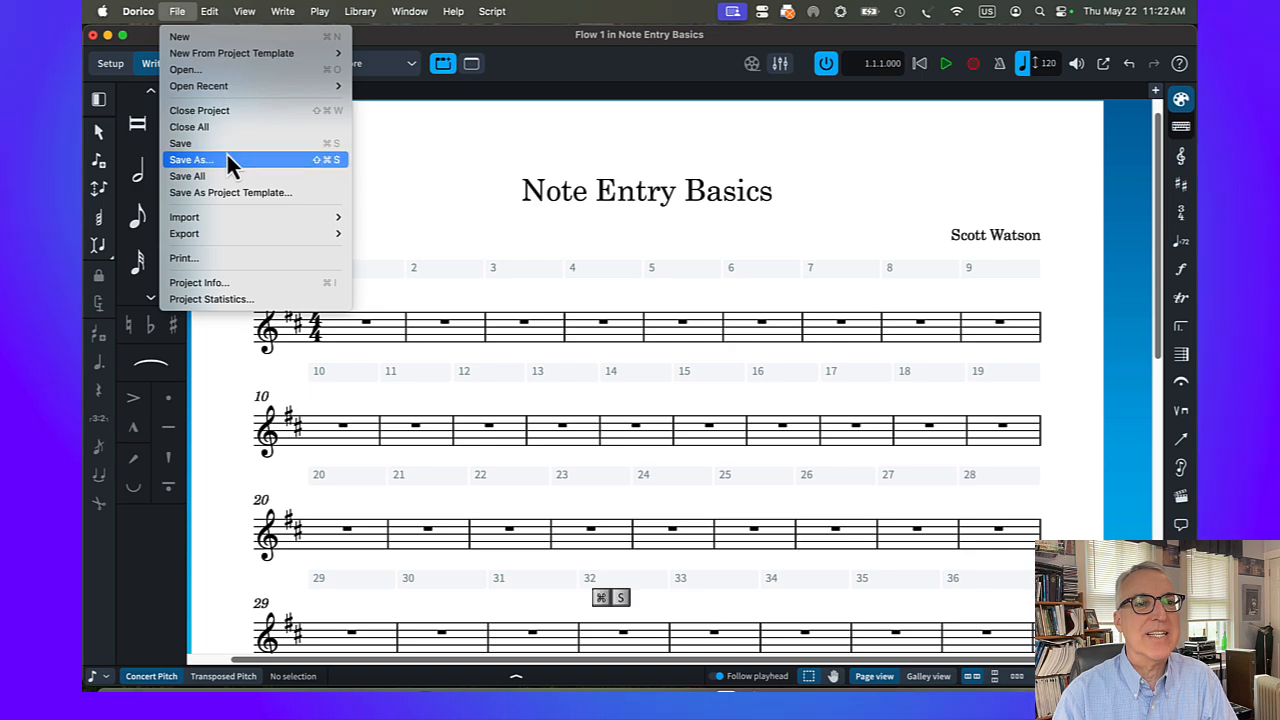
pyautogui.press('super+s')
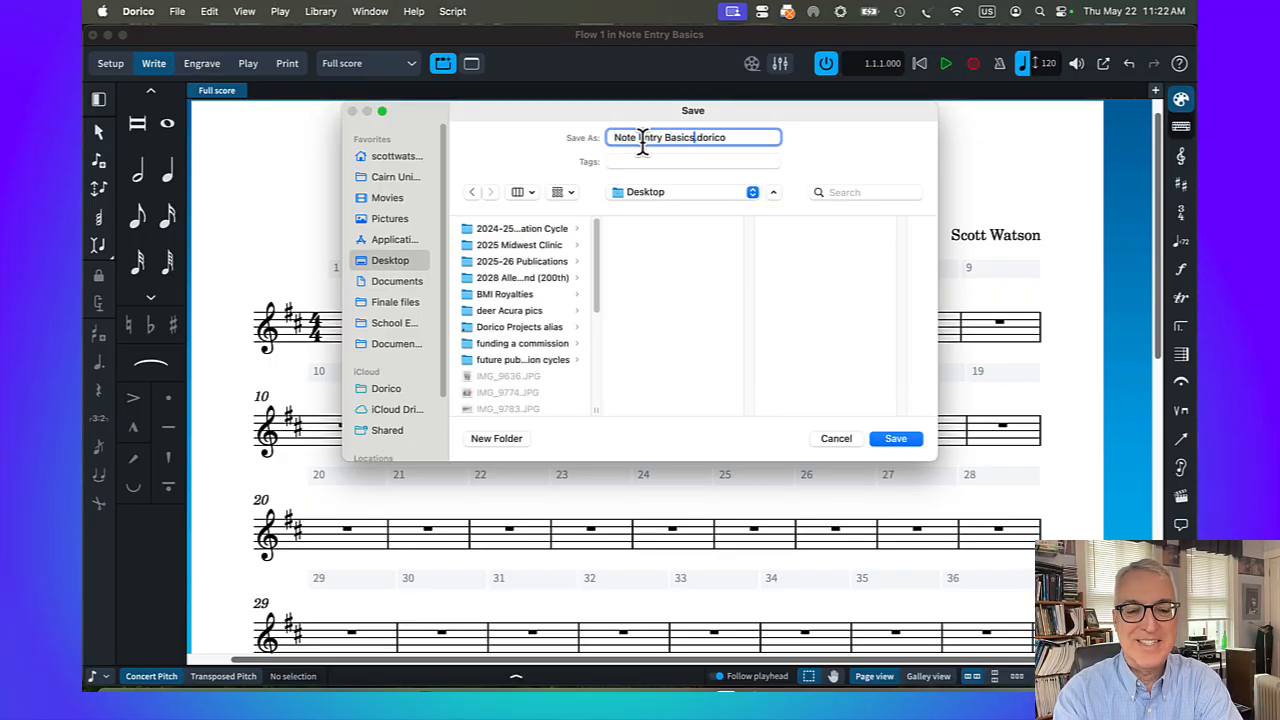
pyautogui.write('SW')
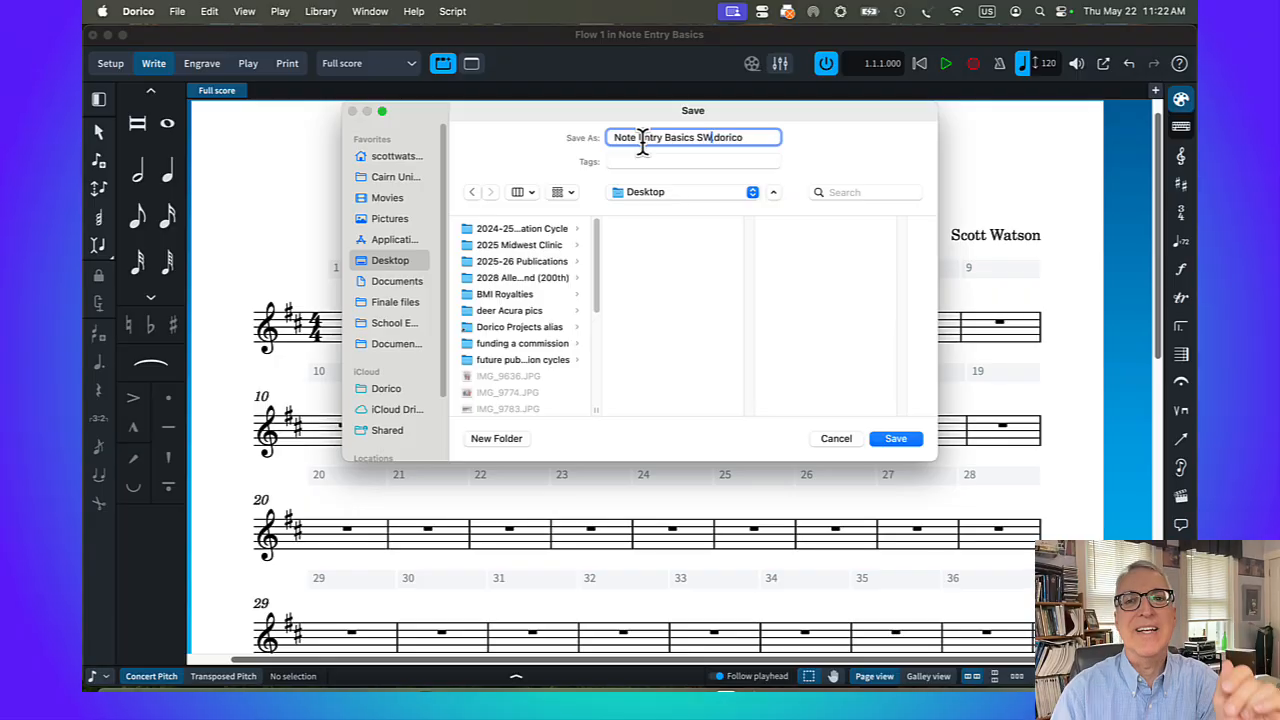
pyautogui.click(896, 441)
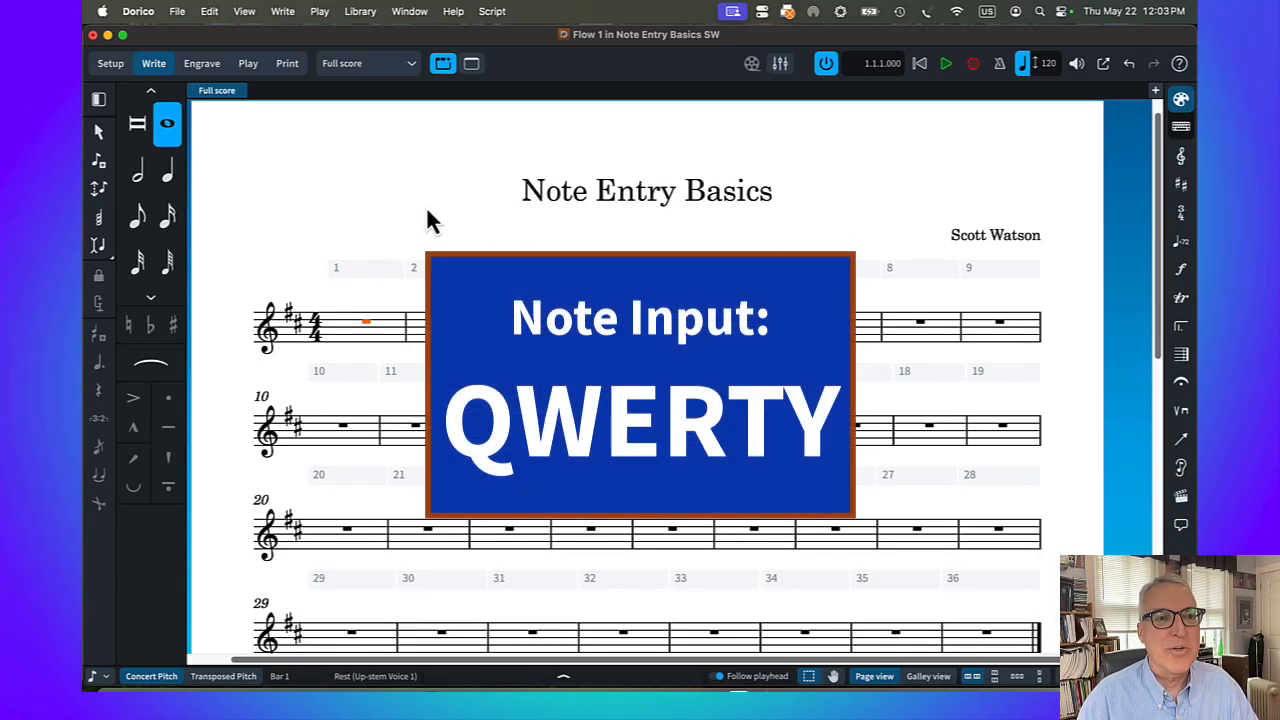
# Start note input at the bar 1 rest and enter a quarter note D on the first beat
pyautogui.click(382, 172)
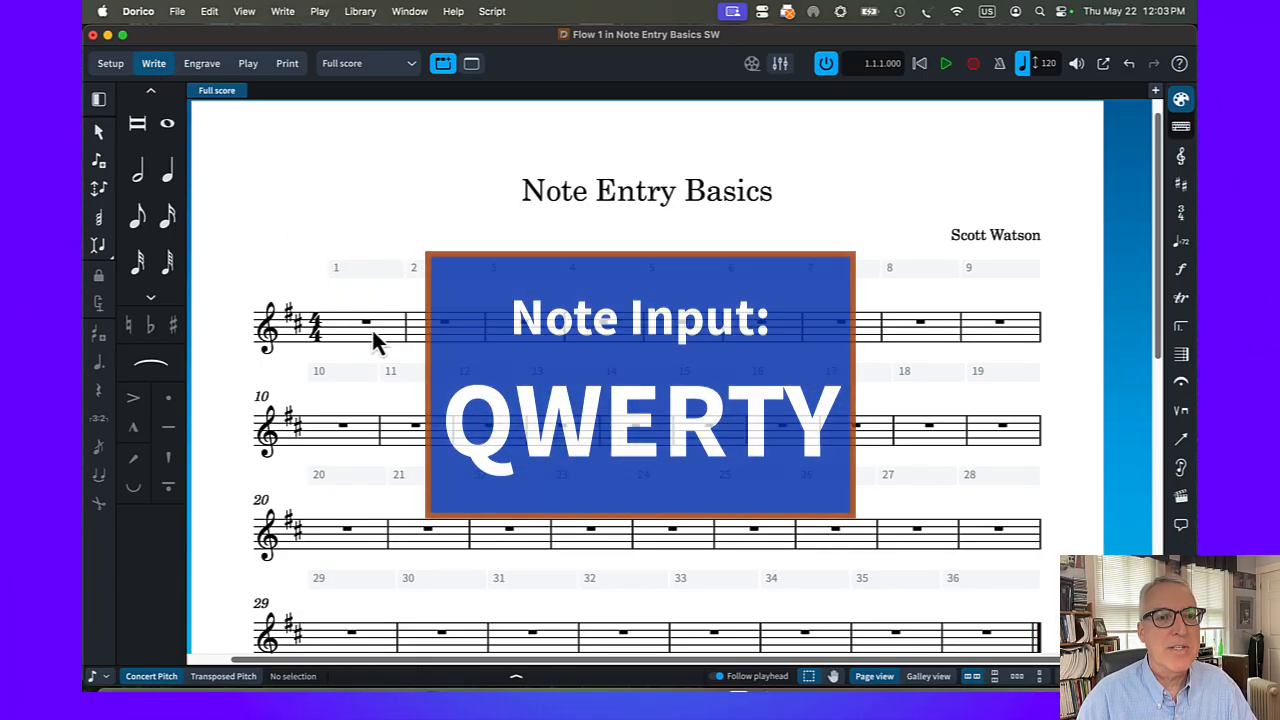
pyautogui.click(368, 324)
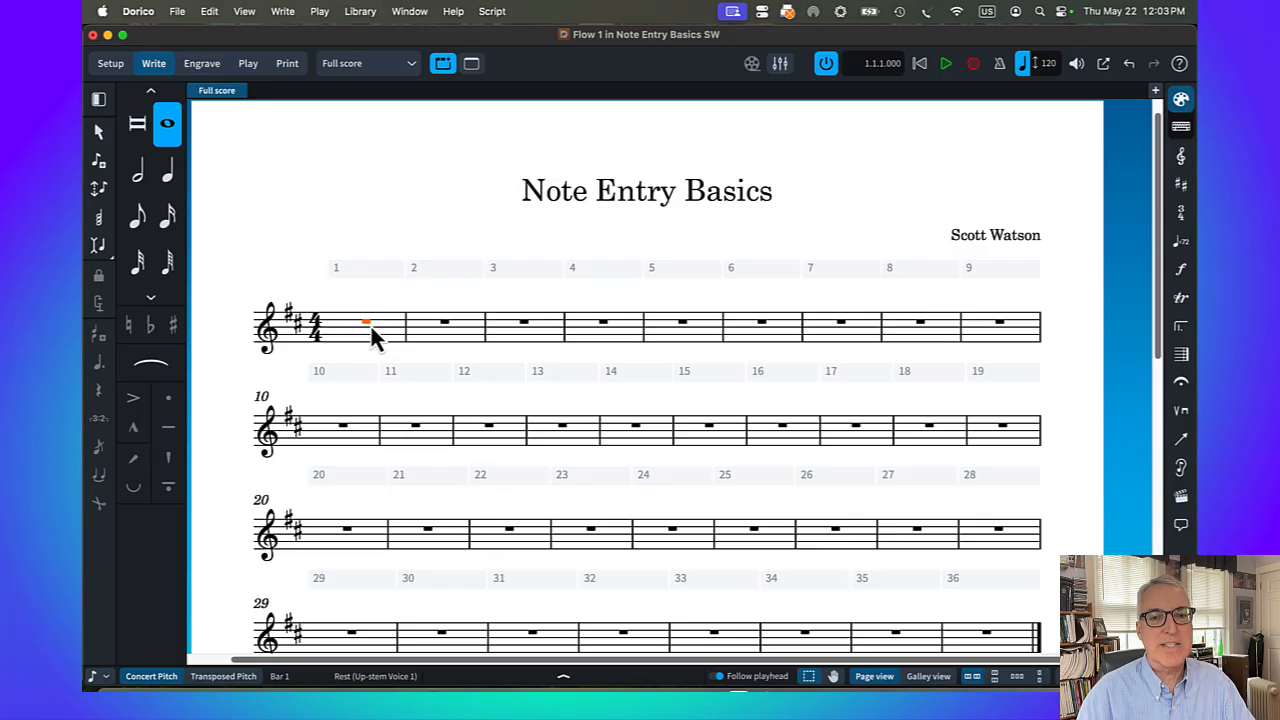
pyautogui.press('Return')
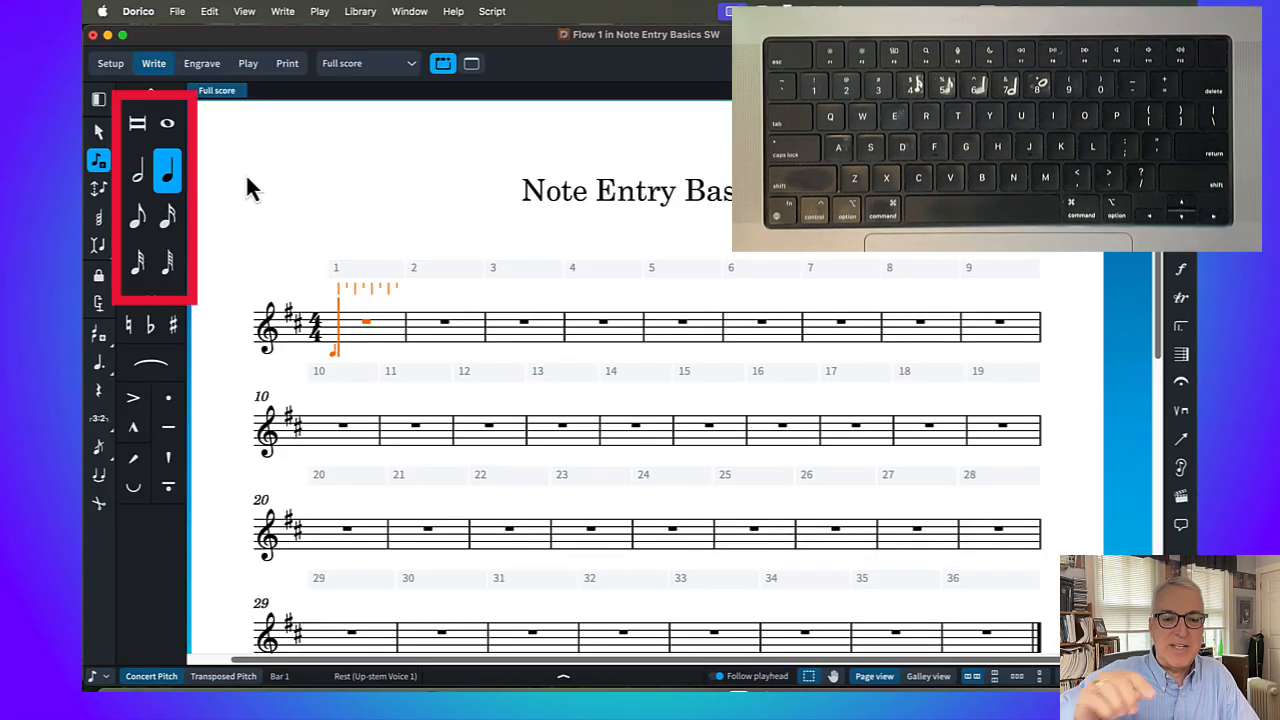
pyautogui.press('5')
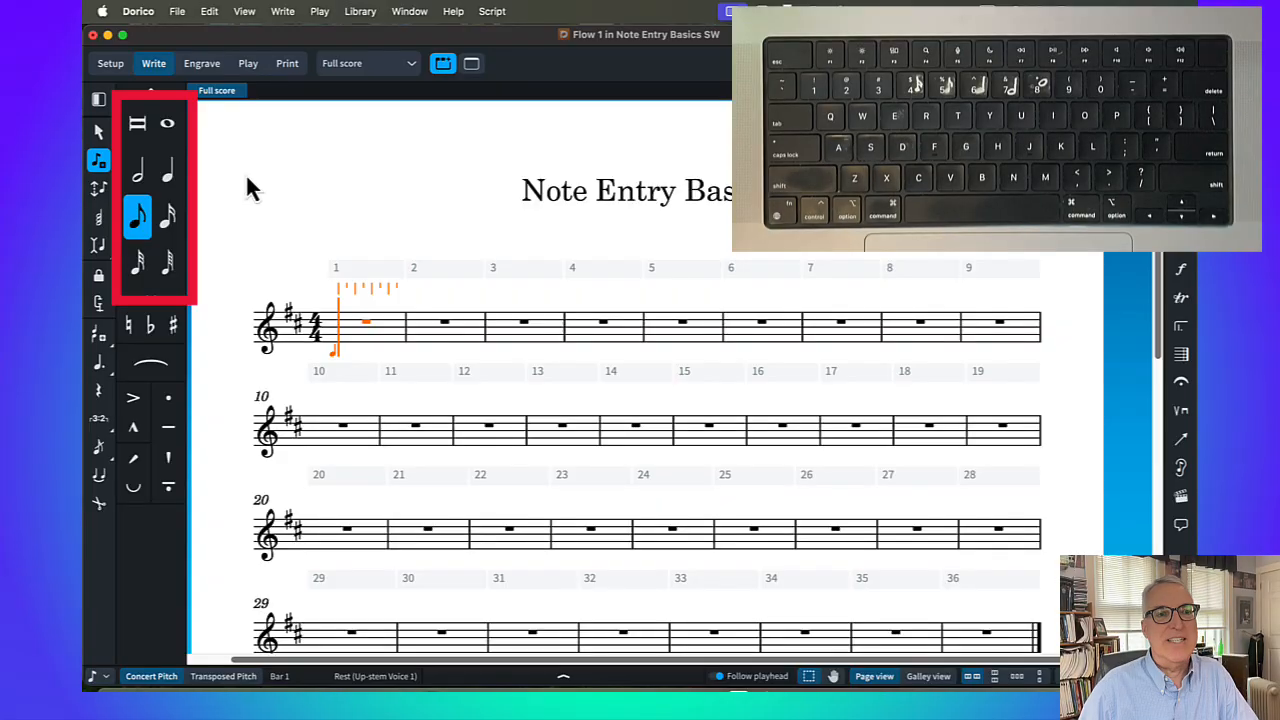
pyautogui.press('6')
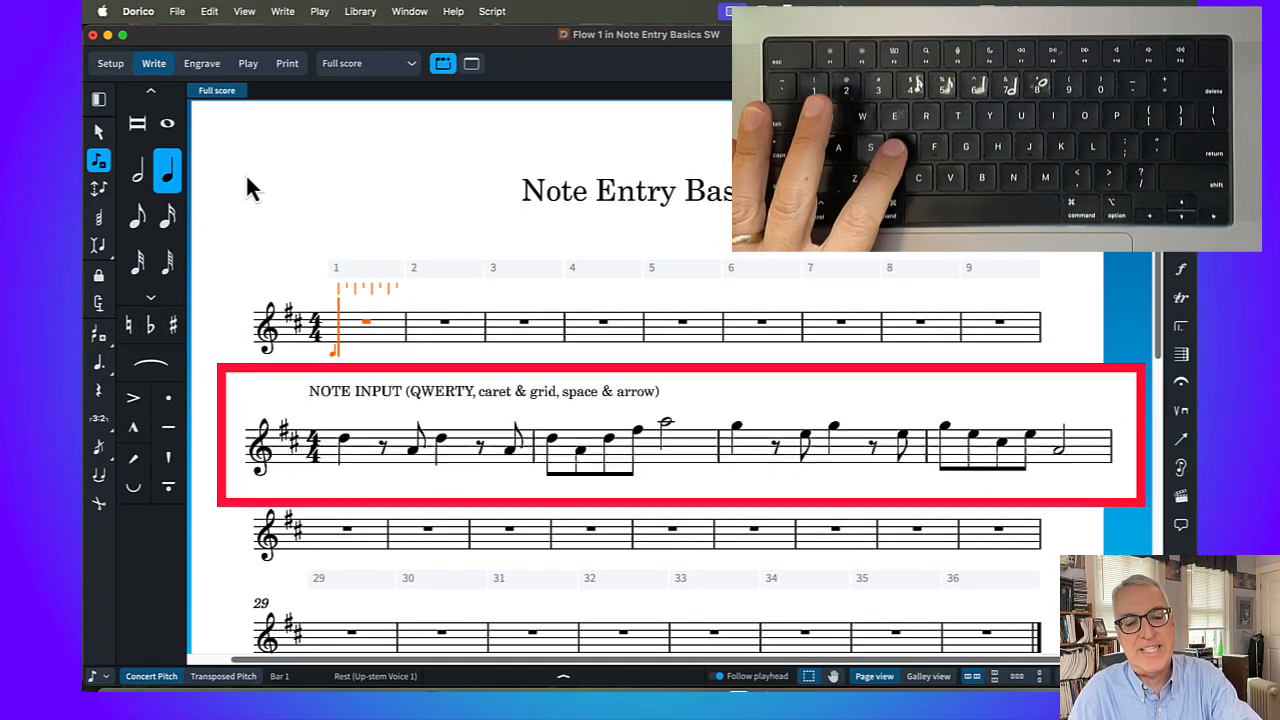
pyautogui.press('d')
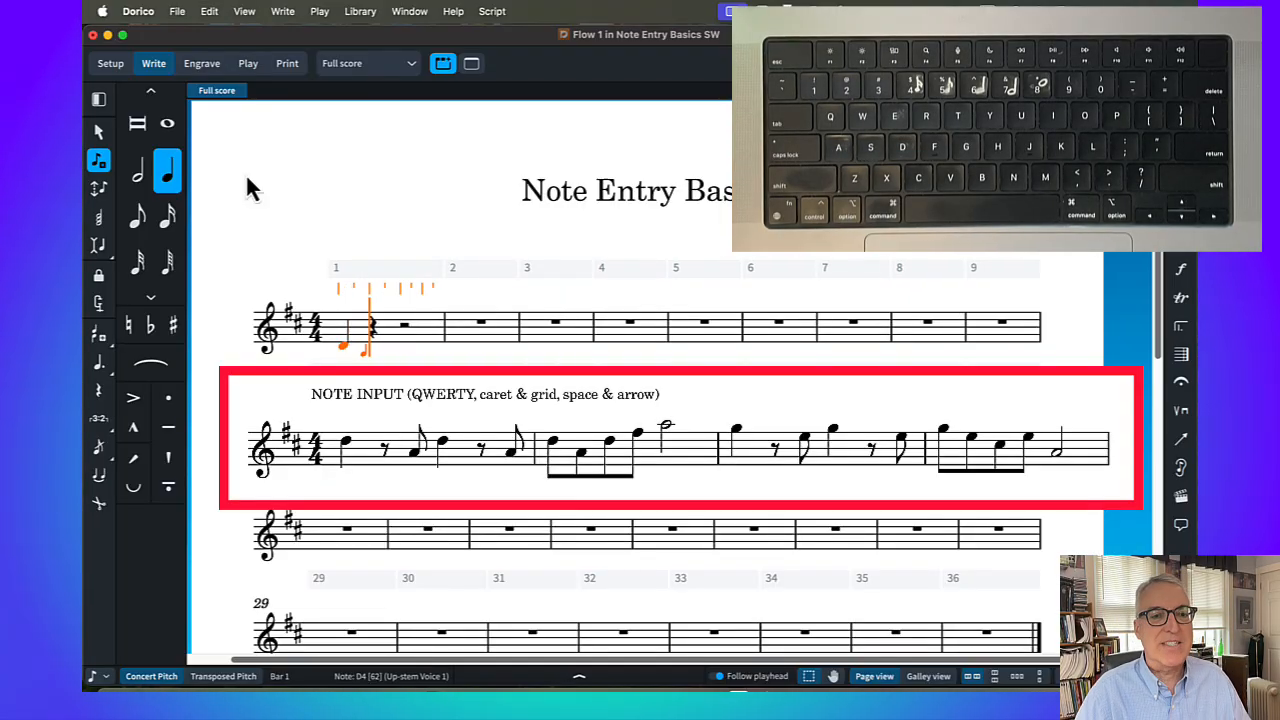
# Shift the first D up an octave and back down, once by whole octaves and once by scale steps
pyautogui.press('alt+super+Up')
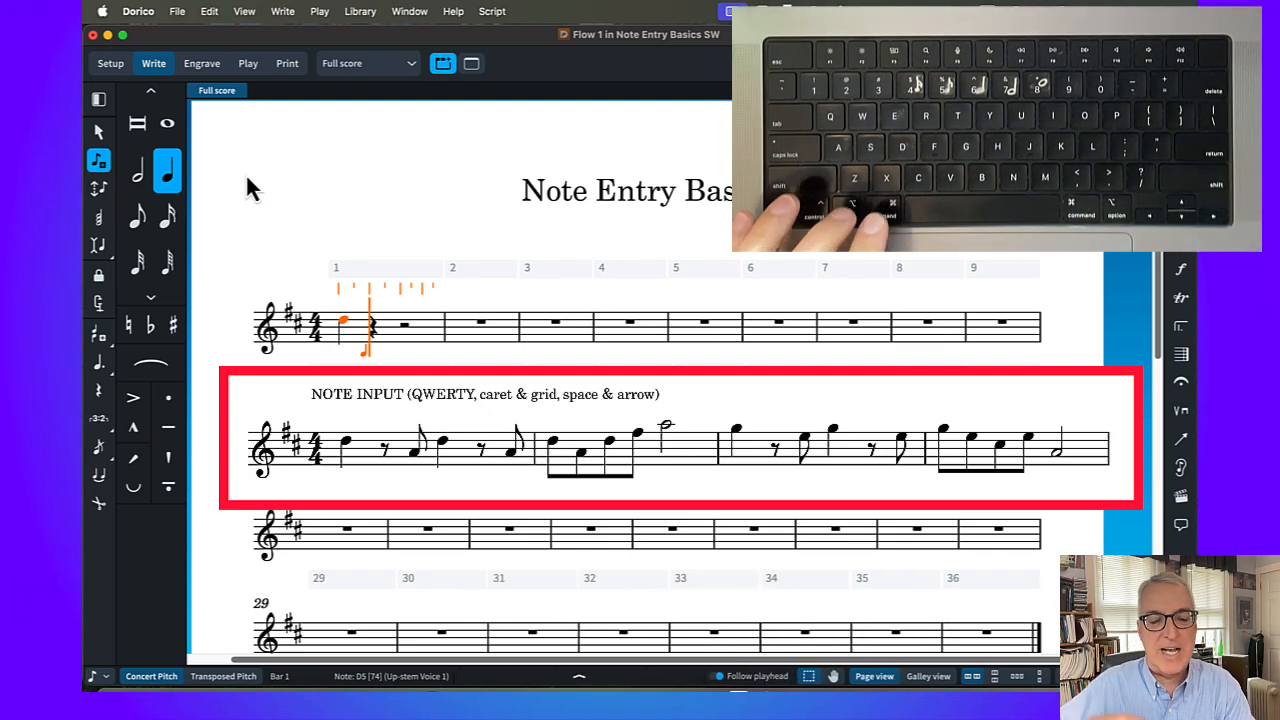
pyautogui.press('alt+super+Down')
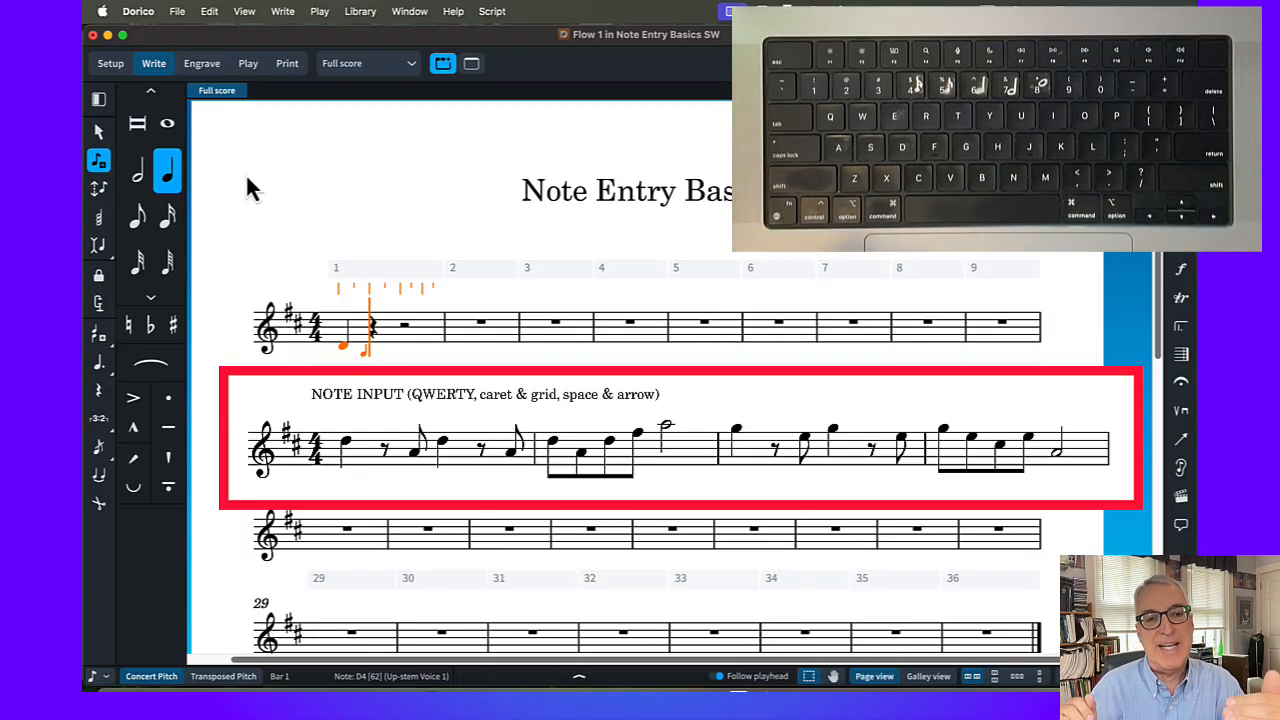
pyautogui.hotkey('alt', 'Up')
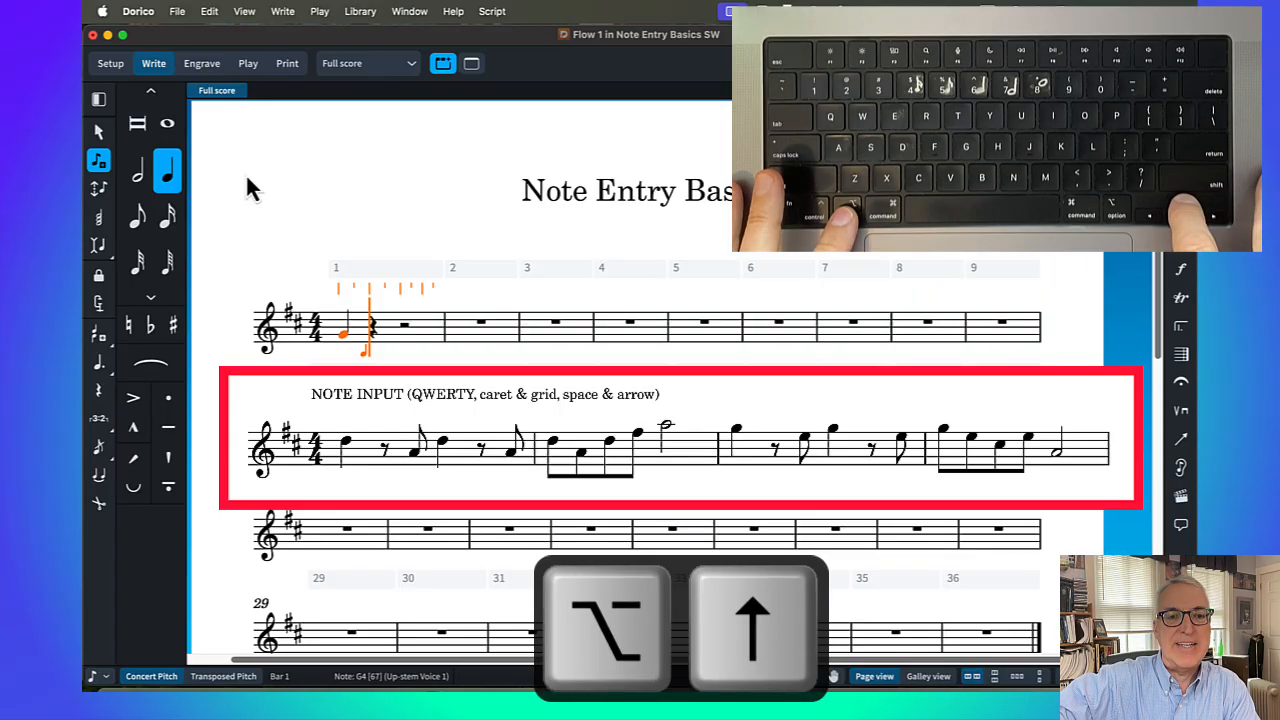
pyautogui.hotkey('alt', 'Up')
pyautogui.hotkey('alt', 'Up')
pyautogui.hotkey('alt', 'Up')
pyautogui.hotkey('alt', 'Up')
pyautogui.hotkey('alt', 'Up')
pyautogui.hotkey('alt', 'Up')
pyautogui.hotkey('alt', 'Up')
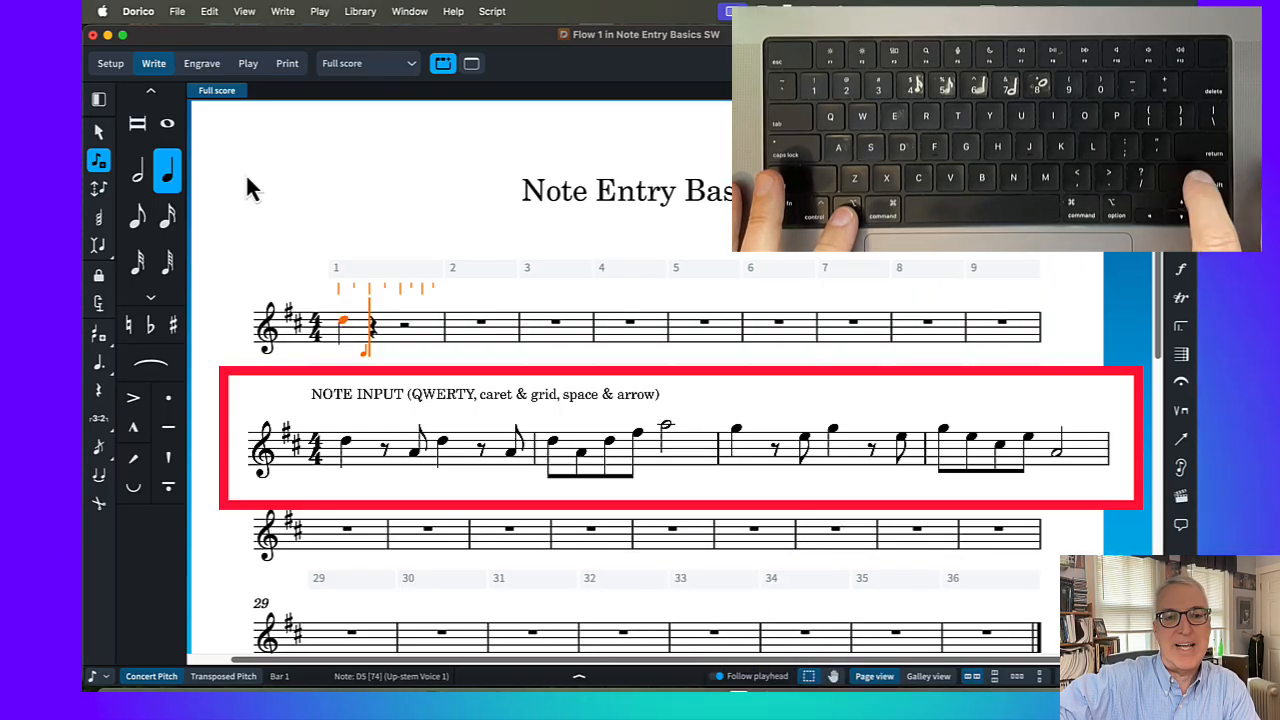
pyautogui.hotkey('alt', 'Down')
pyautogui.hotkey('alt', 'Down')
pyautogui.hotkey('alt', 'Down')
pyautogui.hotkey('alt', 'Down')
pyautogui.hotkey('alt', 'Down')
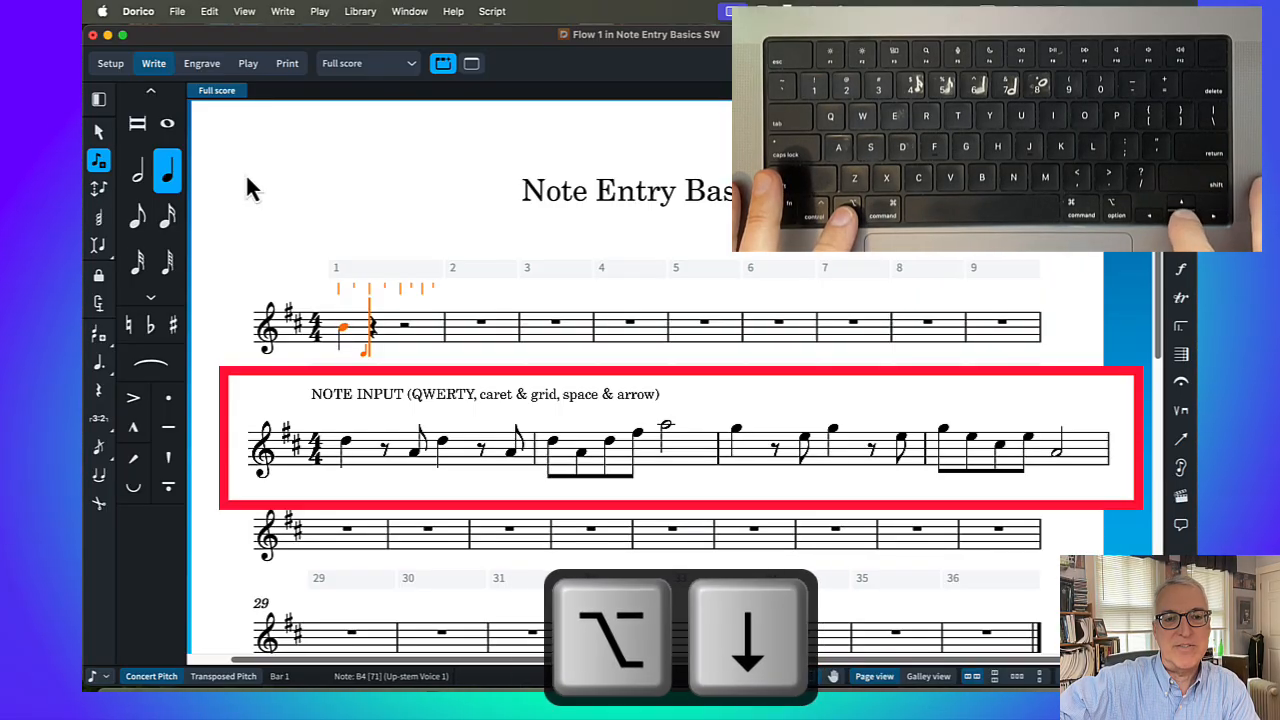
pyautogui.hotkey('alt', 'Down')
pyautogui.hotkey('alt', 'Down')
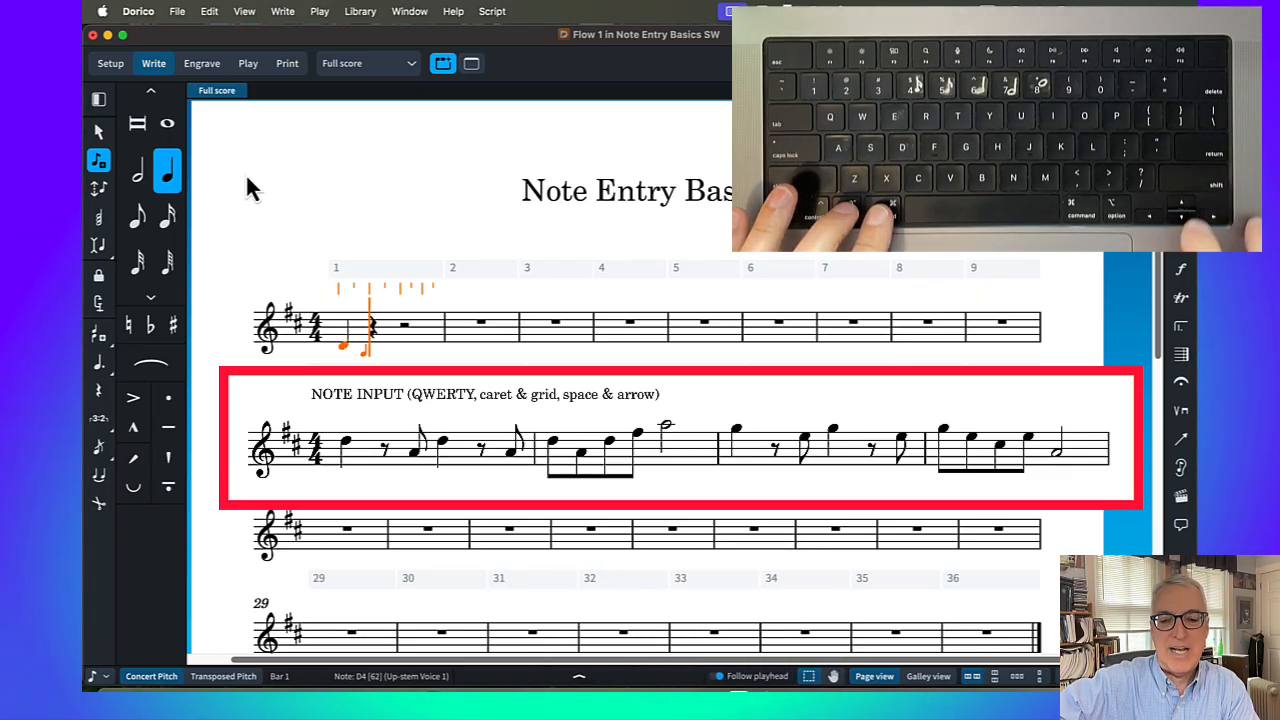
# Raise the quarter note D in bar 1 by one octave to D5
pyautogui.hotkey('ctrl', 'alt', 'Up')
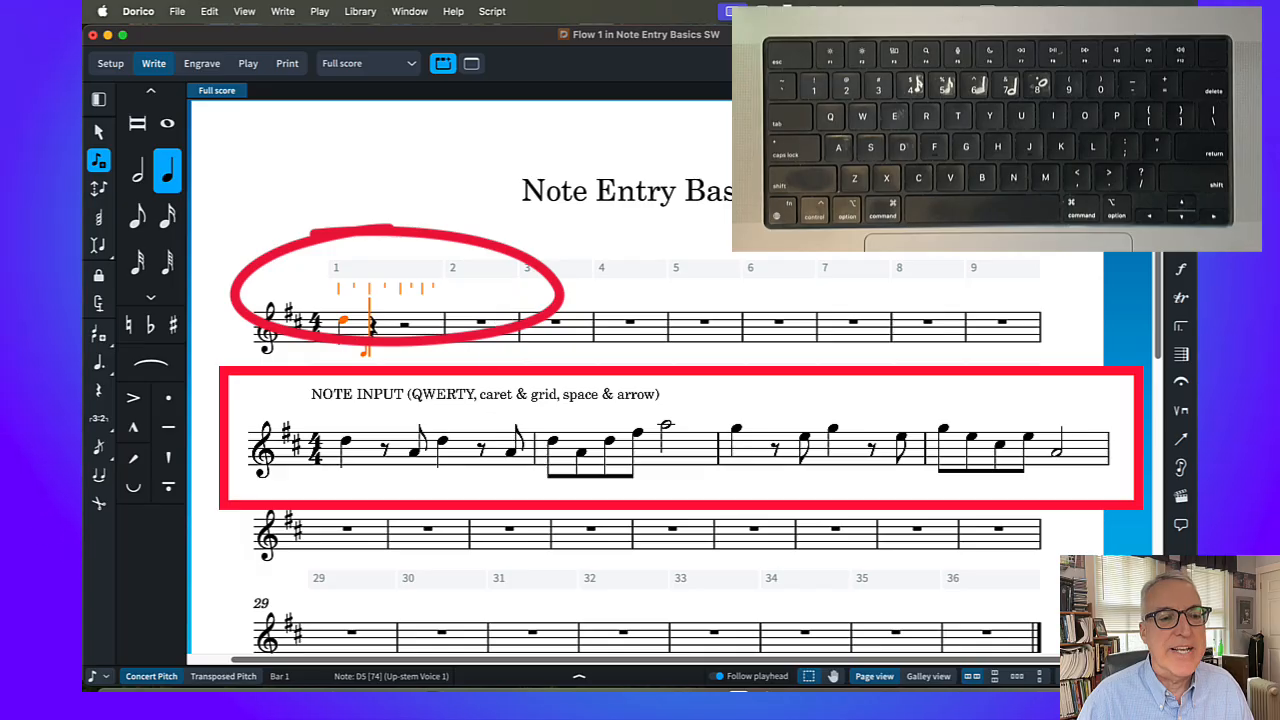
# Change the rhythmic grid resolution to sixteenth notes and back to eighth notes
pyautogui.click(91, 677)
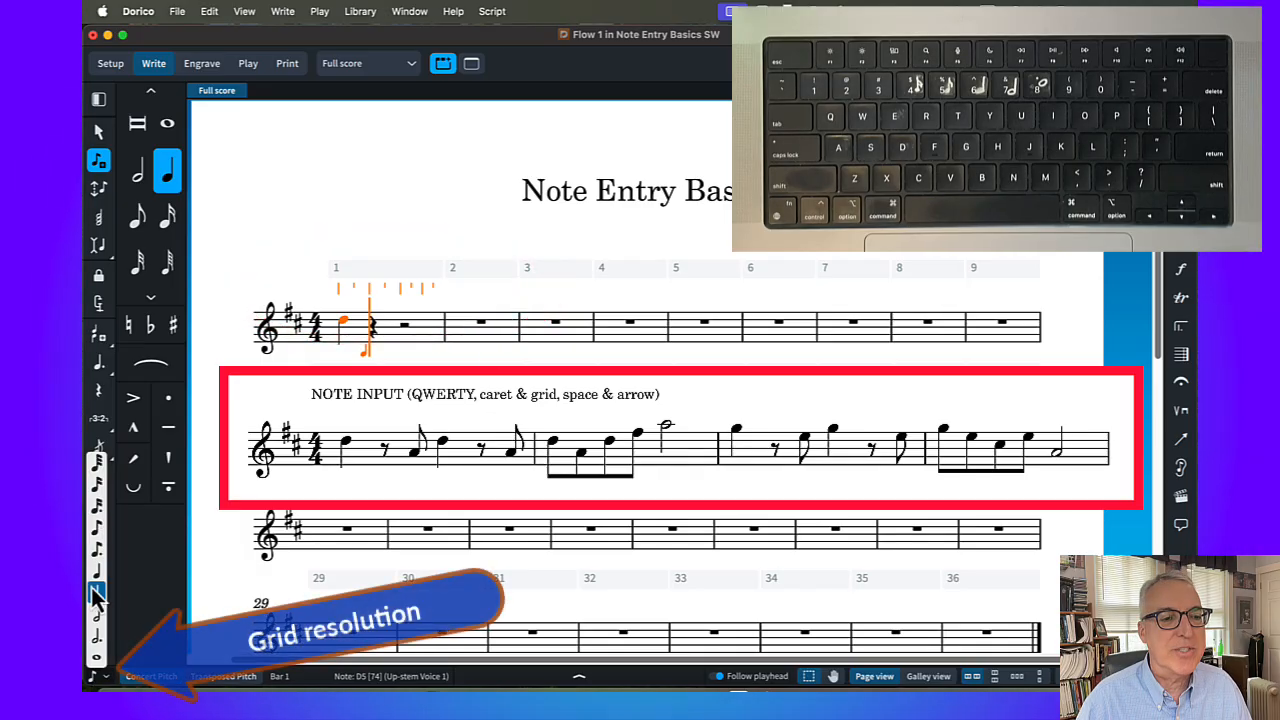
pyautogui.click(91, 677)
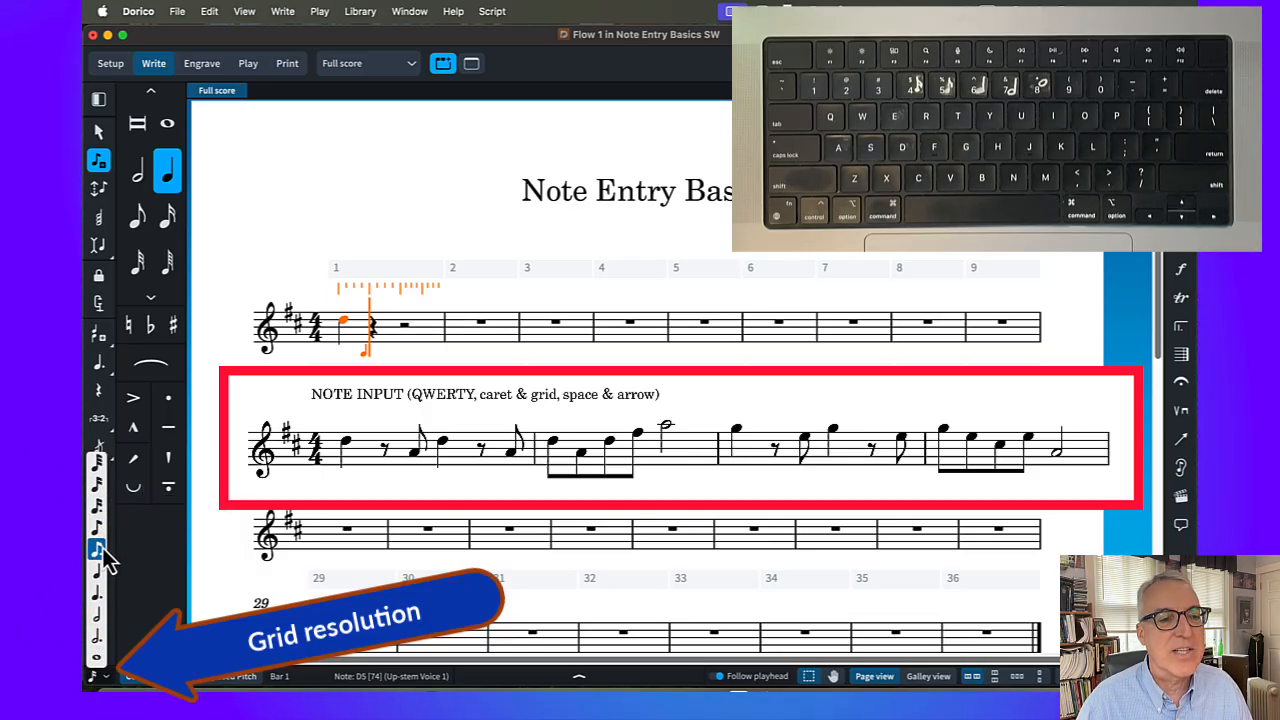
pyautogui.click(99, 548)
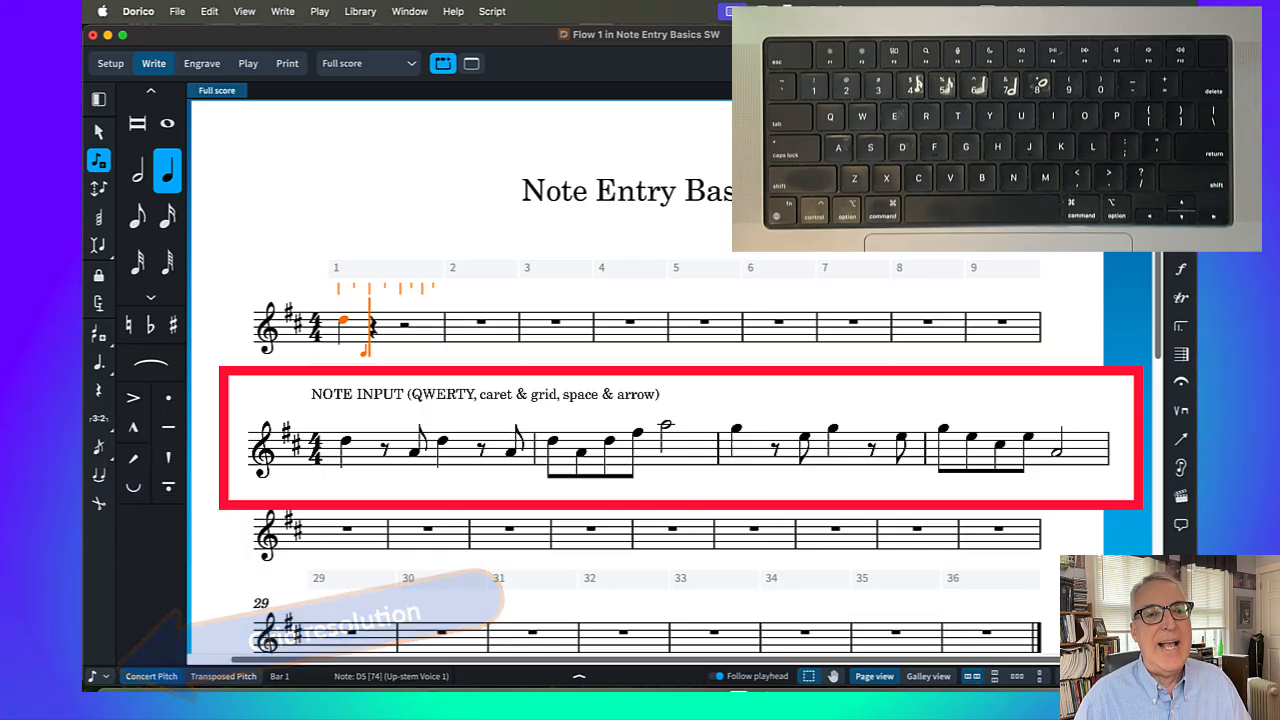
# Complete bar 1 with an eighth rest, an eighth-note A4, a quarter-note D5, an eighth rest and an eighth-note A4
pyautogui.press('Right')
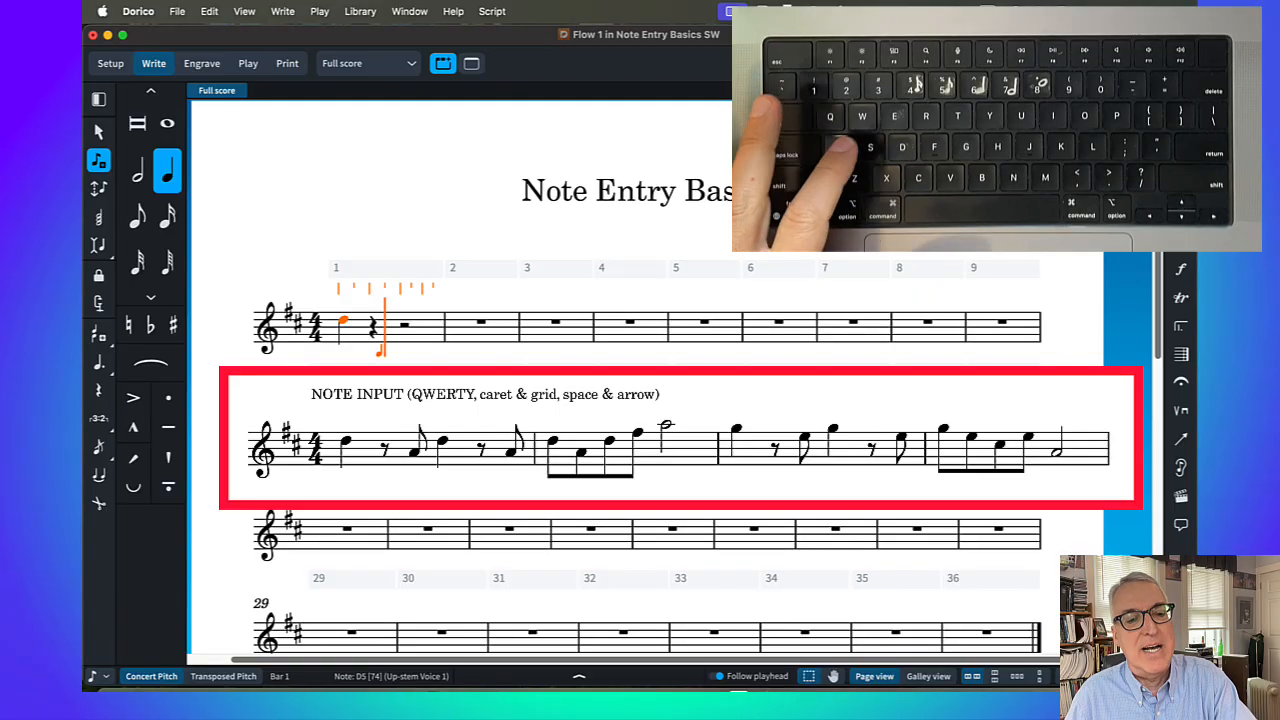
pyautogui.press('5')
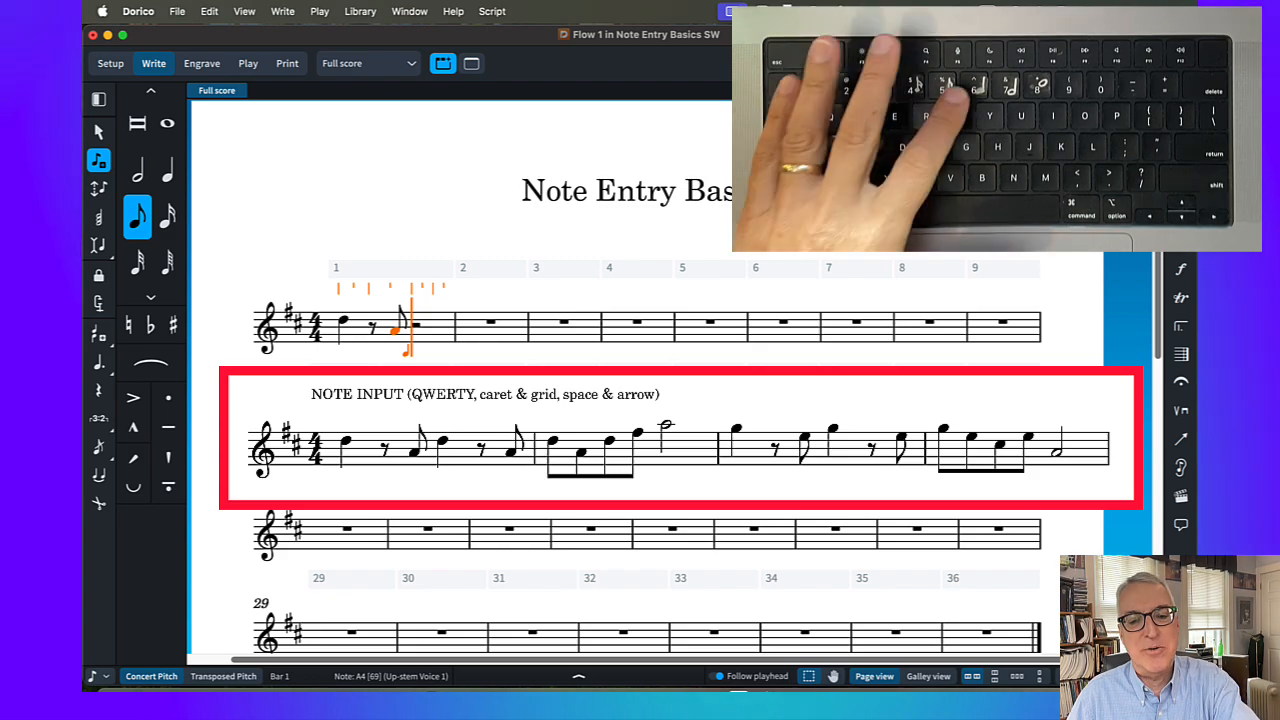
pyautogui.press('6')
pyautogui.press('d')
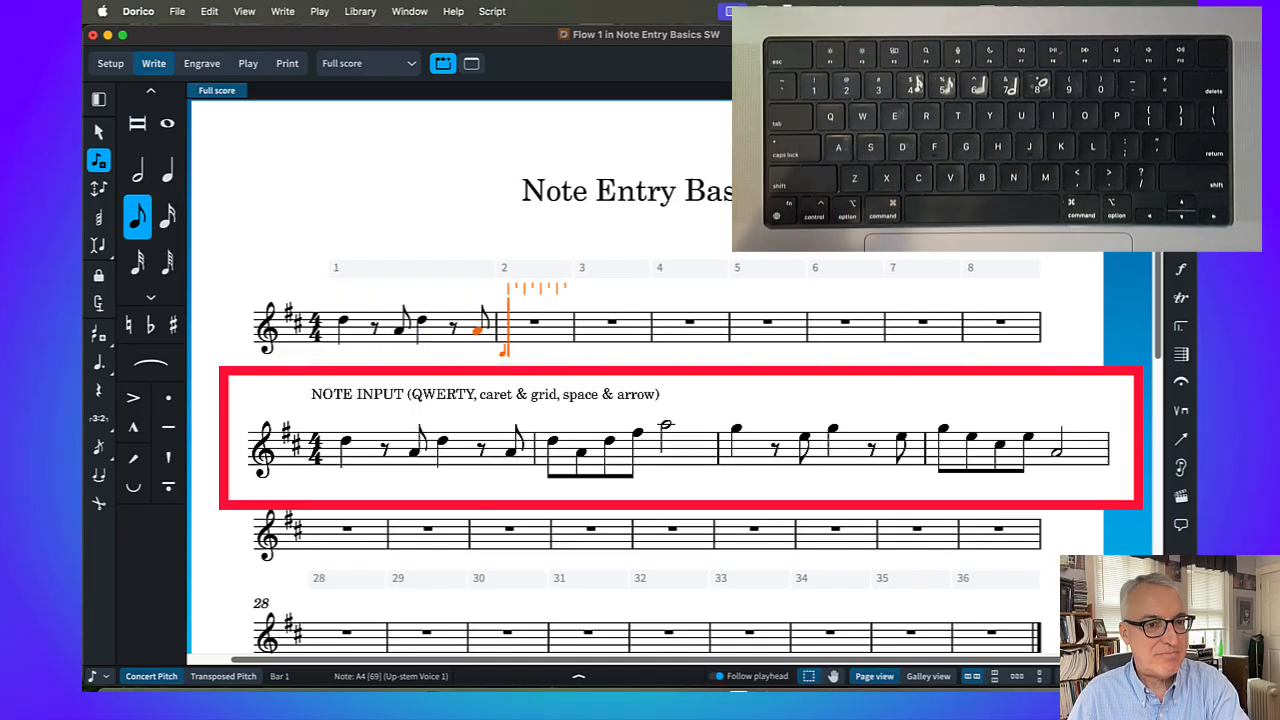
# Try the final A of bar 1 as a quarter note across the barline instead of an eighth, and undo it
pyautogui.press('super+z')
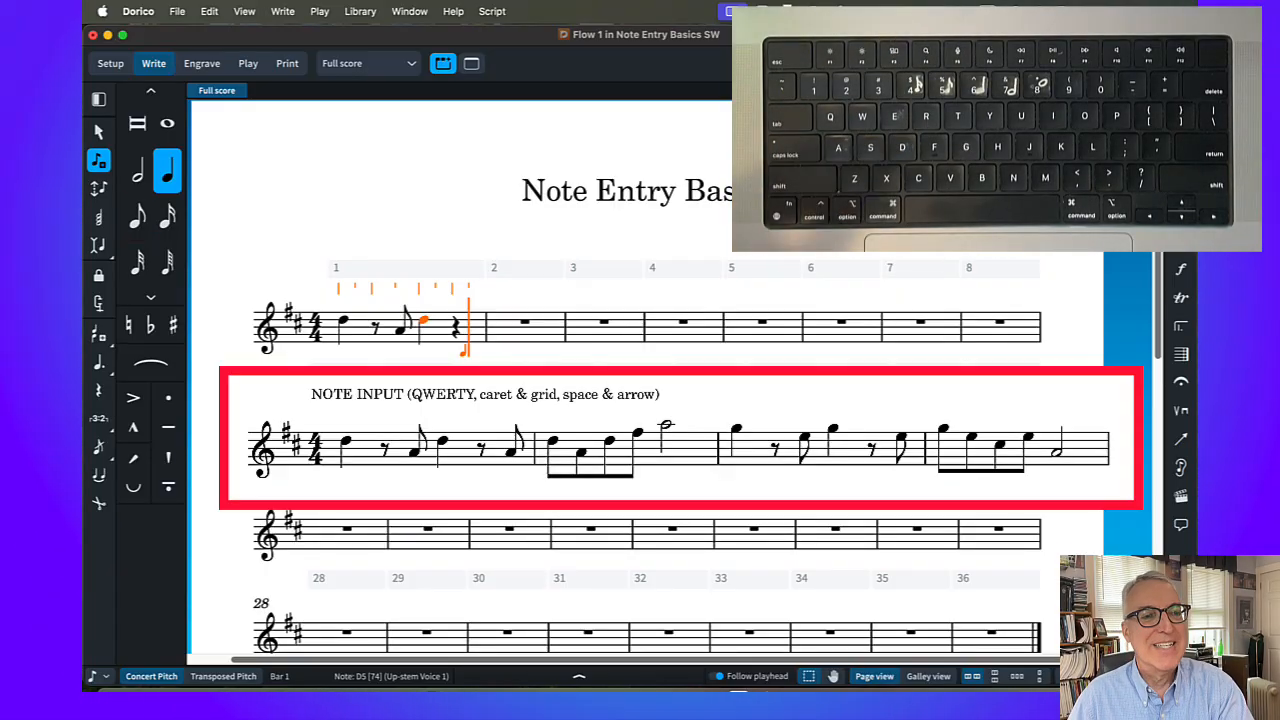
pyautogui.press('a')
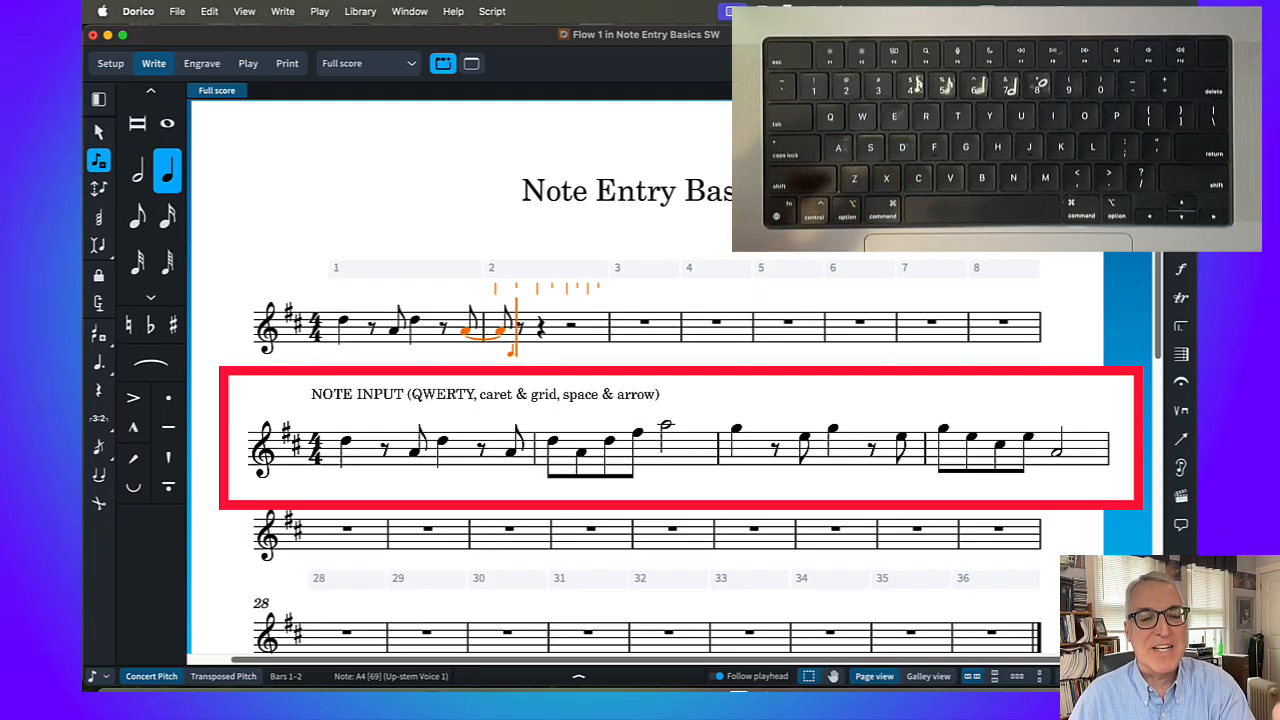
pyautogui.press('super+z')
pyautogui.press('super+z')
pyautogui.press('super+z')
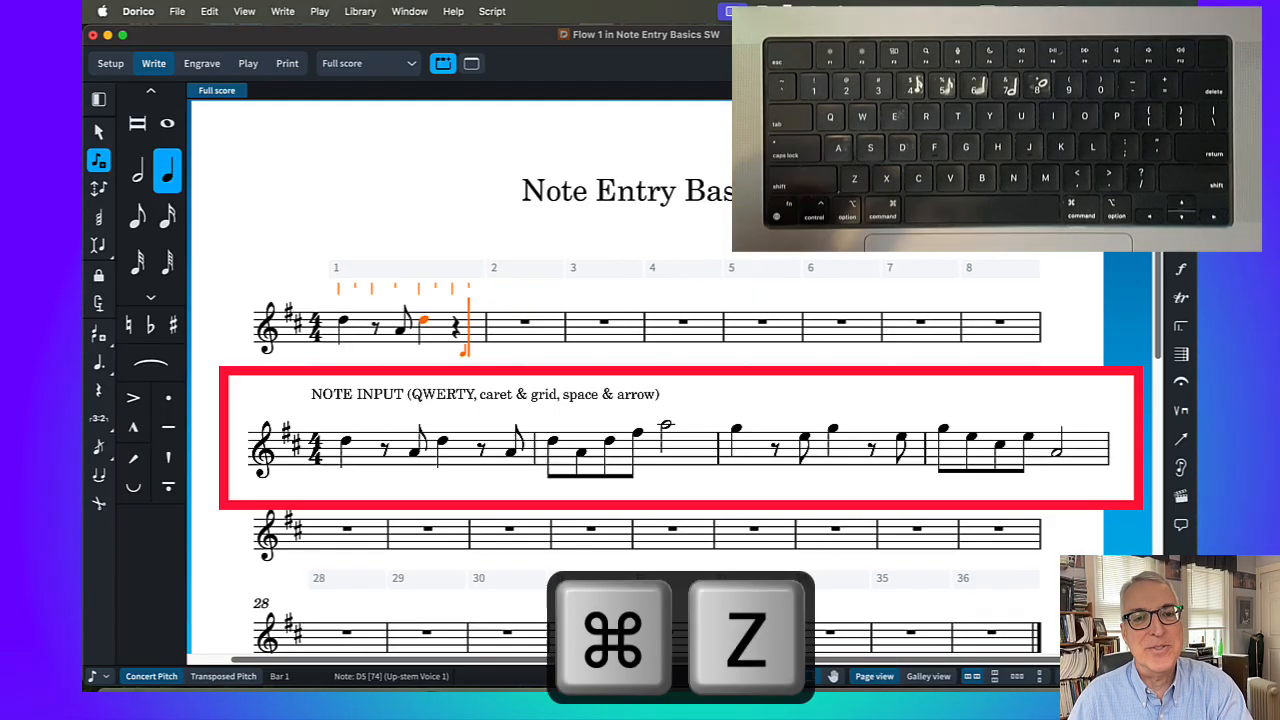
# Enter the final A of bar 1 as an eighth note, and undo that entry
pyautogui.press('5')
pyautogui.press('space')
pyautogui.press('a')
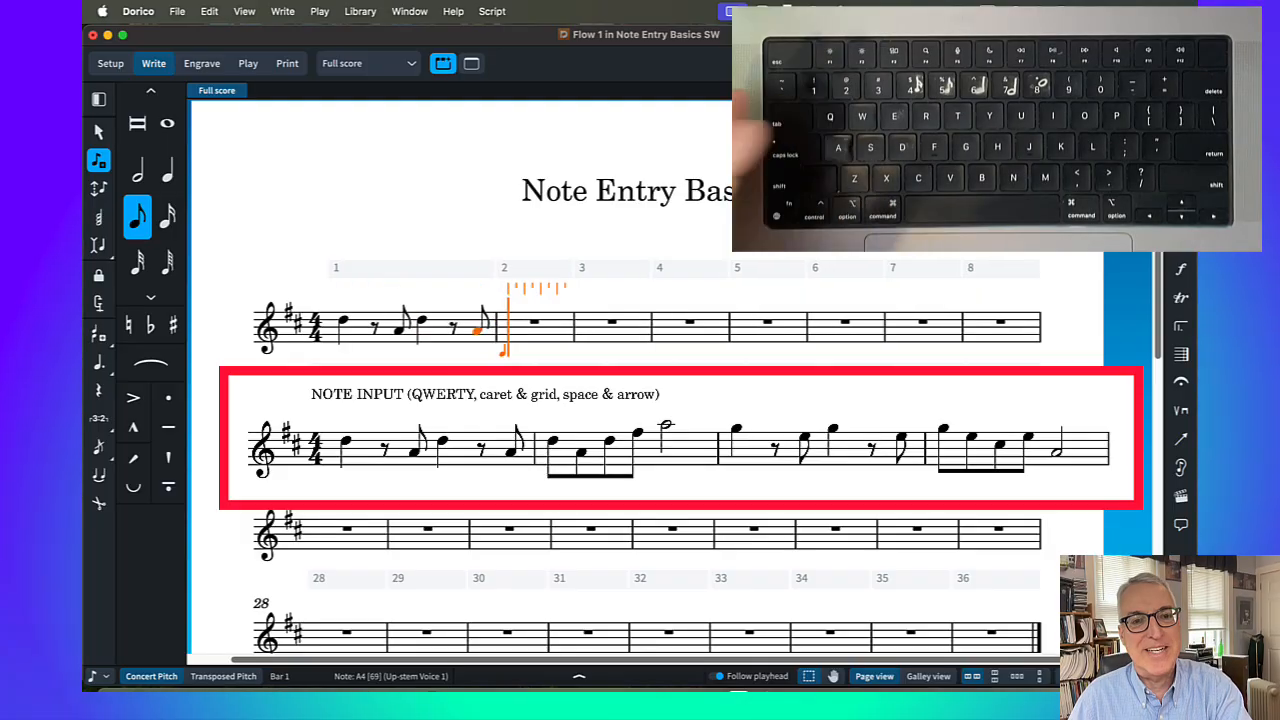
pyautogui.press('super+z')
pyautogui.press('super+z')
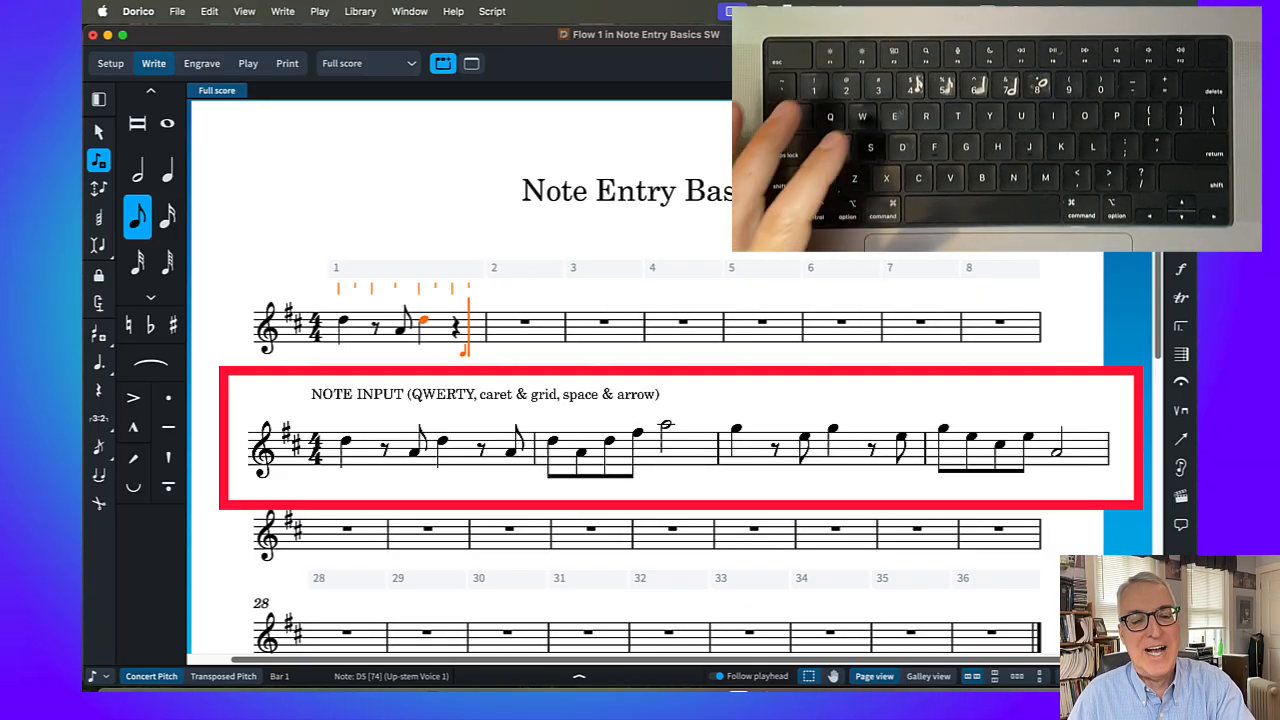
# Try a quarter-note A at the end of bar 1 and another at the start of bar 2, and undo the entry
pyautogui.press('6')
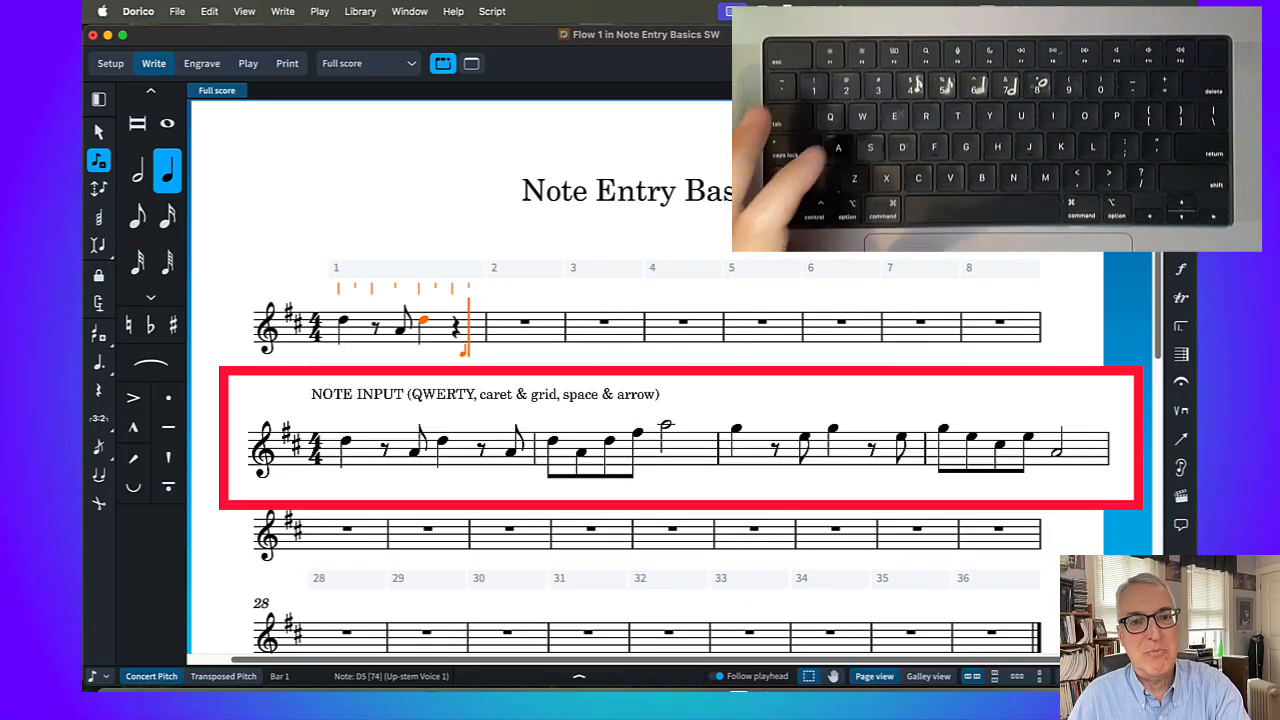
pyautogui.press('a')
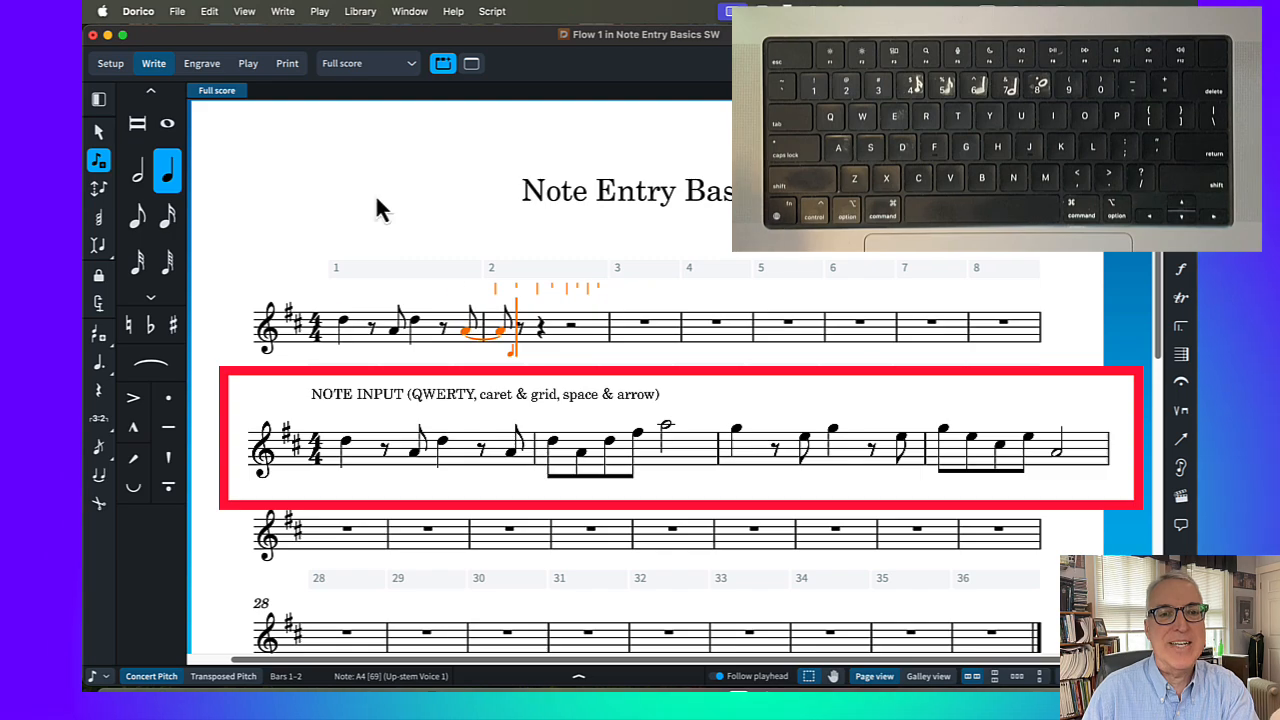
pyautogui.click(504, 333)
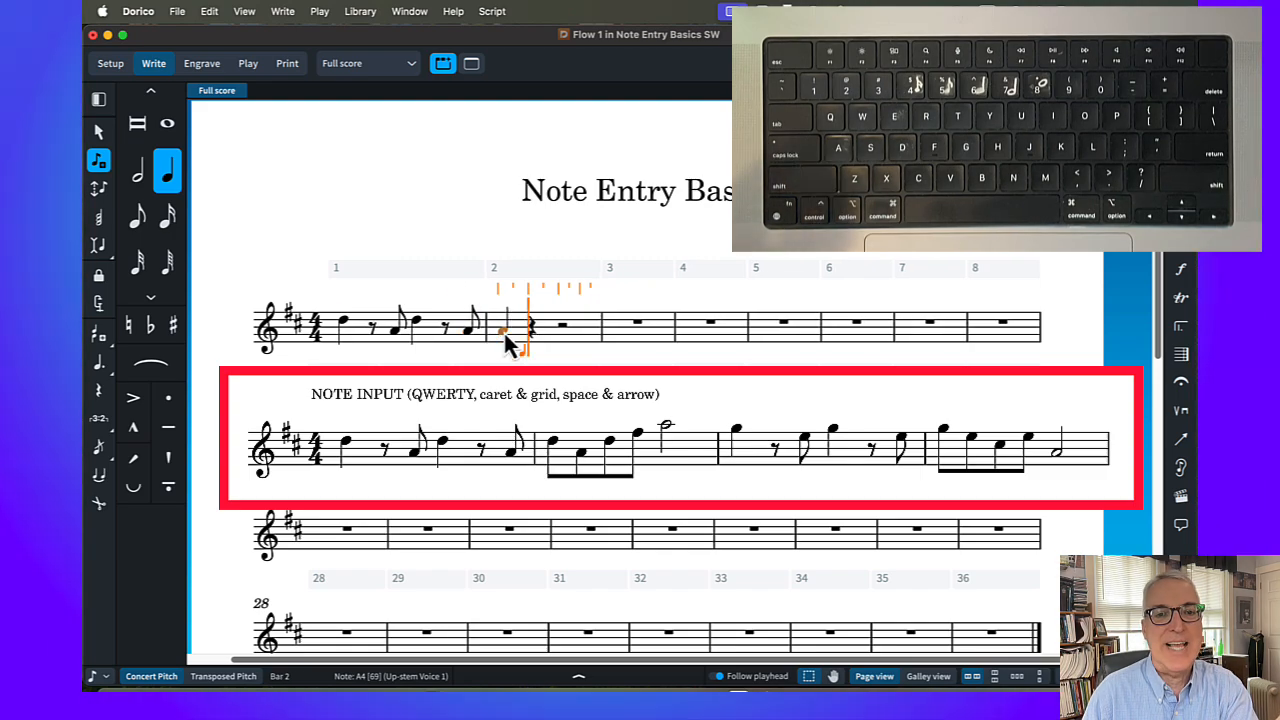
pyautogui.press('super+z')
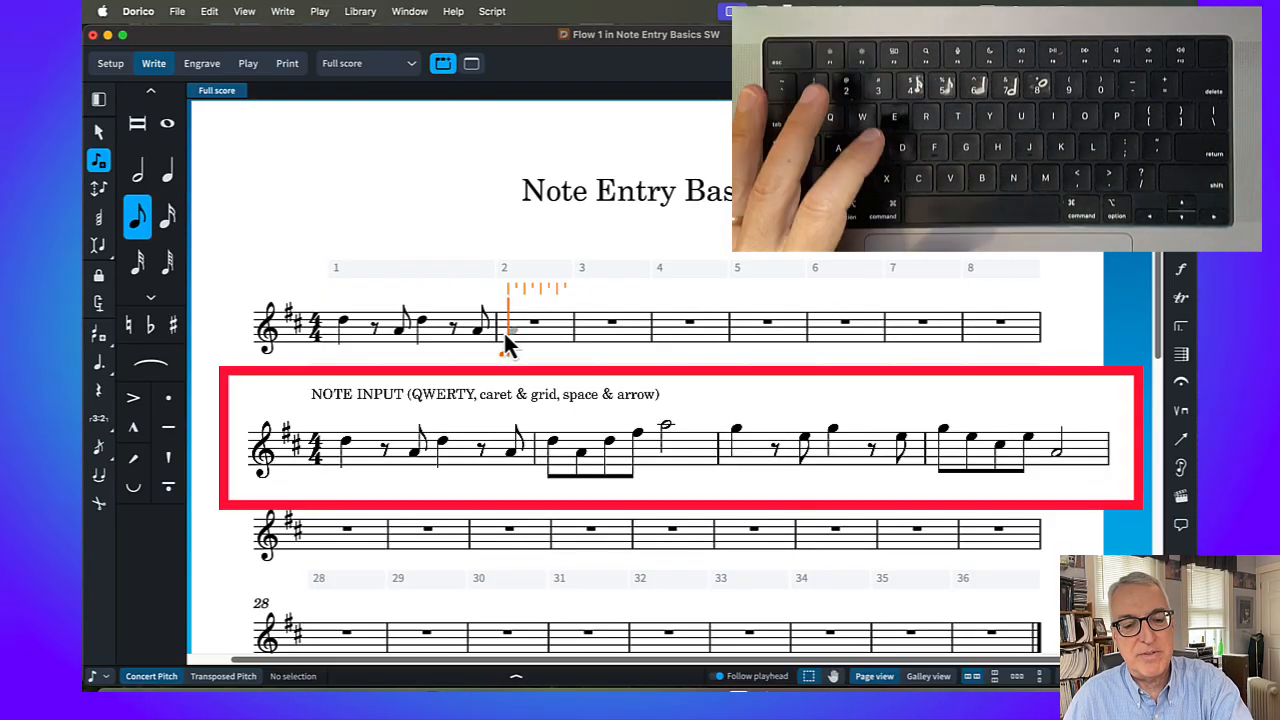
# Fill bar 2 with eighth notes D5, A4, D5 and F♯5 and a half-note A5
pyautogui.press('a')
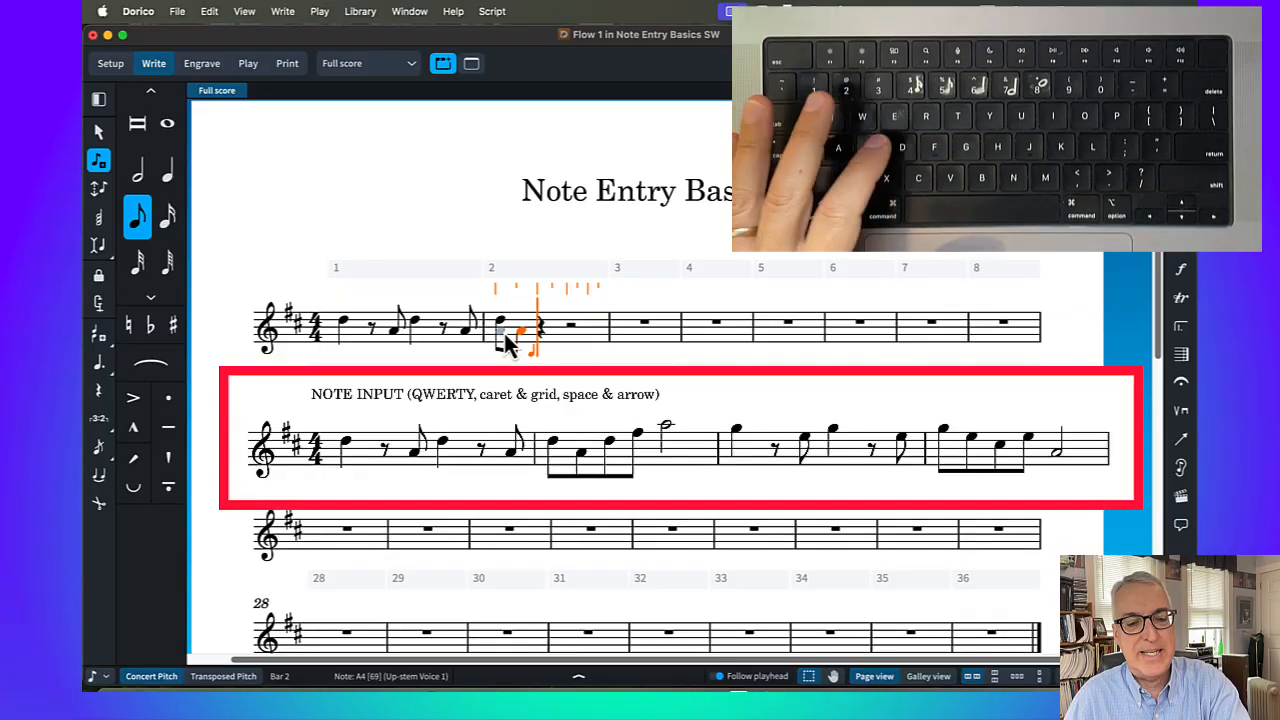
pyautogui.press('d')
pyautogui.press('f')
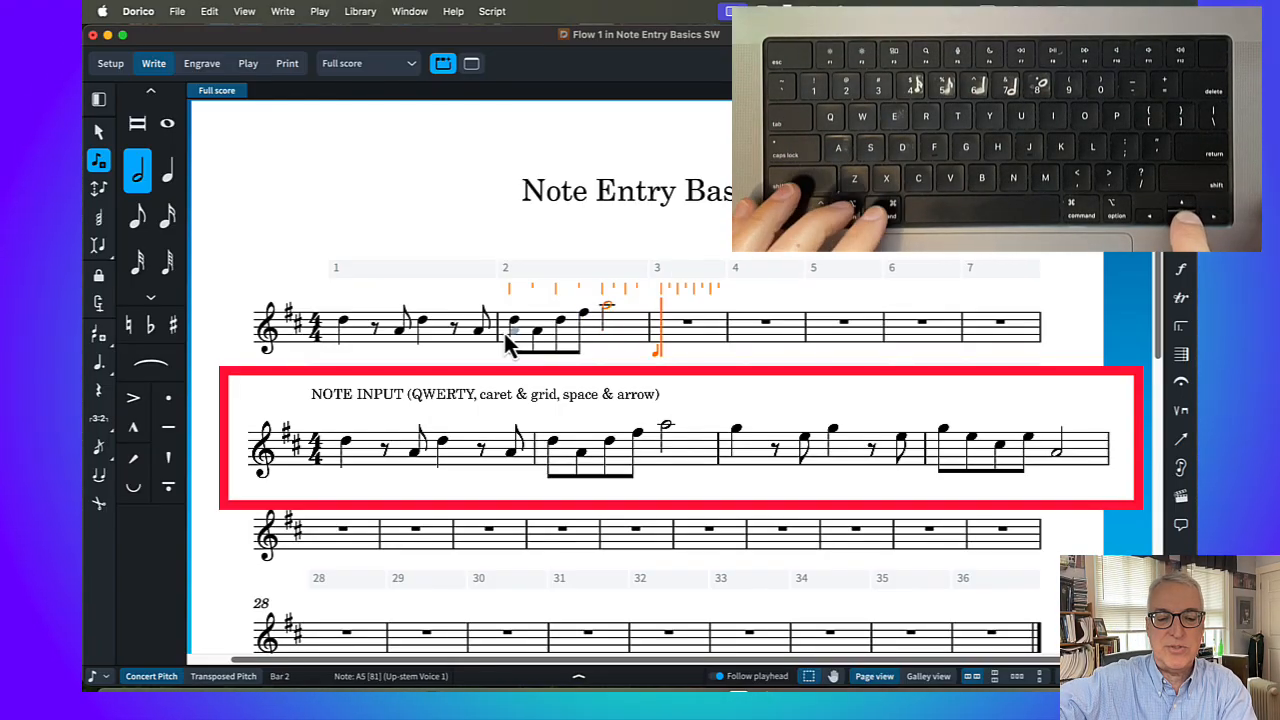
pyautogui.hotkey('ctrl', 'alt', 'Down')
pyautogui.hotkey('ctrl', 'alt', 'Up')
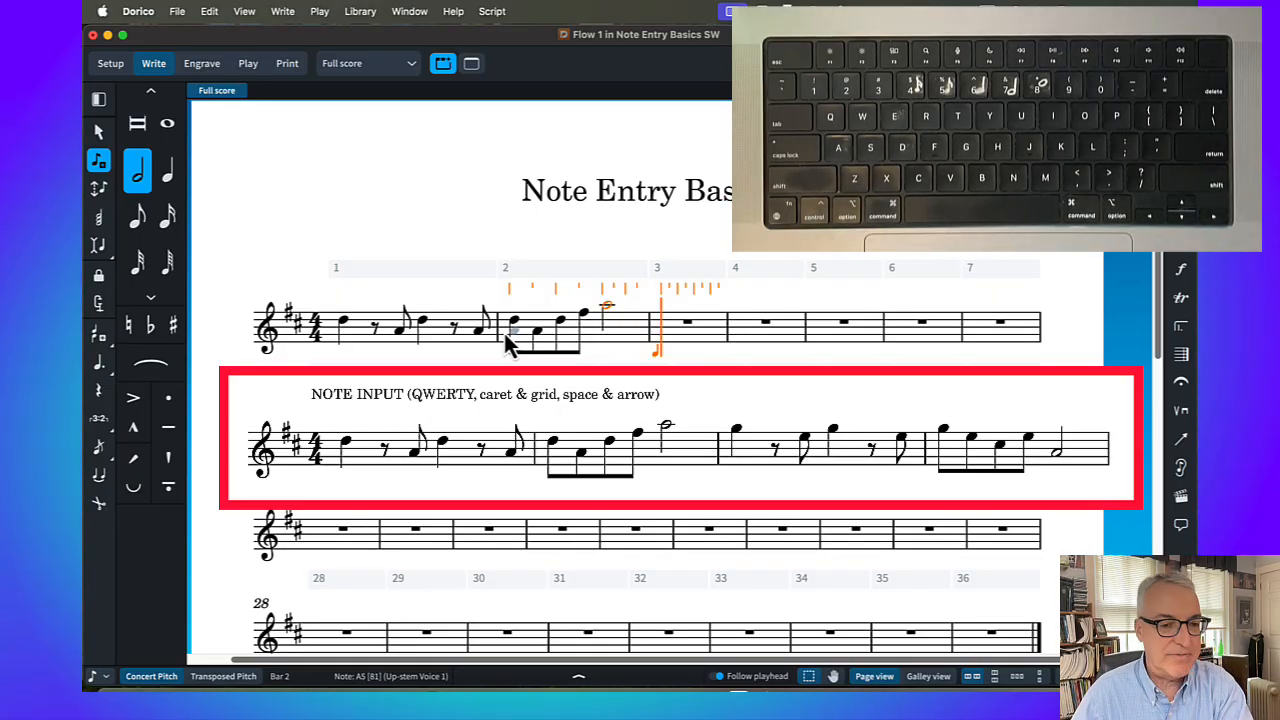
# Fill bar 3 with a quarter-note G5, an eighth rest and an eighth-note E5, entering this pattern twice
pyautogui.press('6')
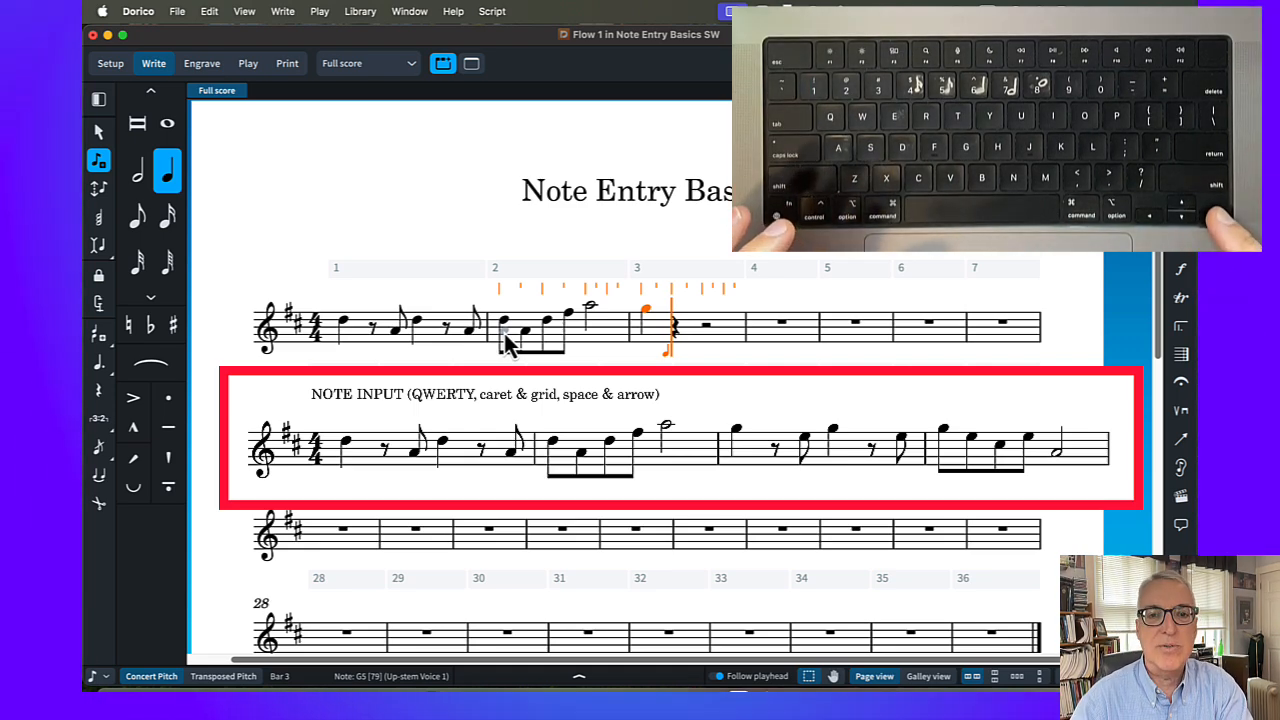
pyautogui.press('Right')
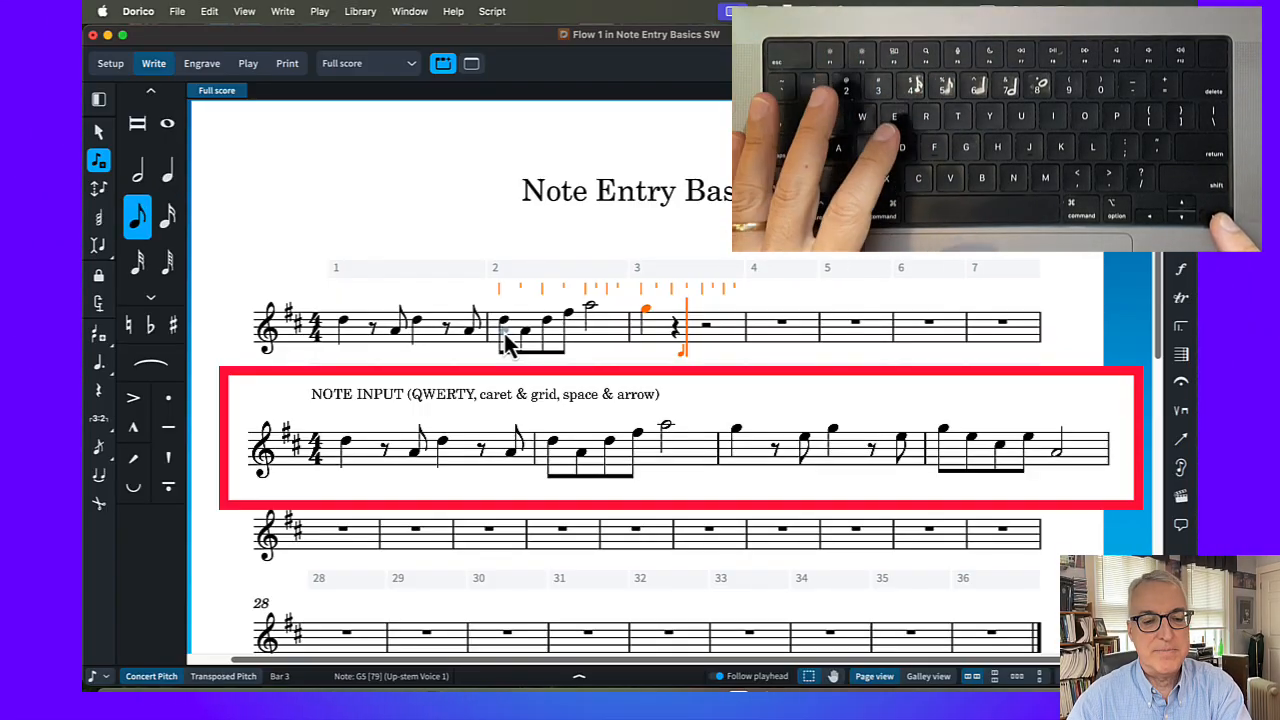
pyautogui.press('e')
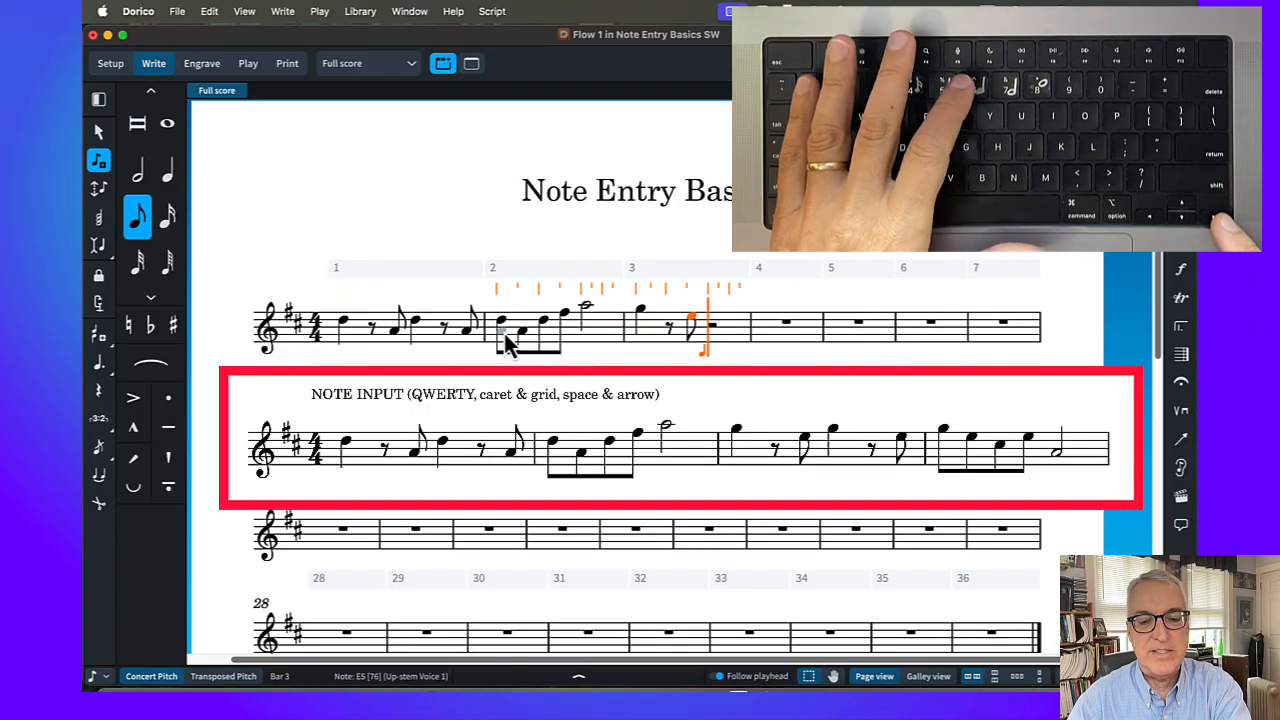
pyautogui.press('6')
pyautogui.press('g')
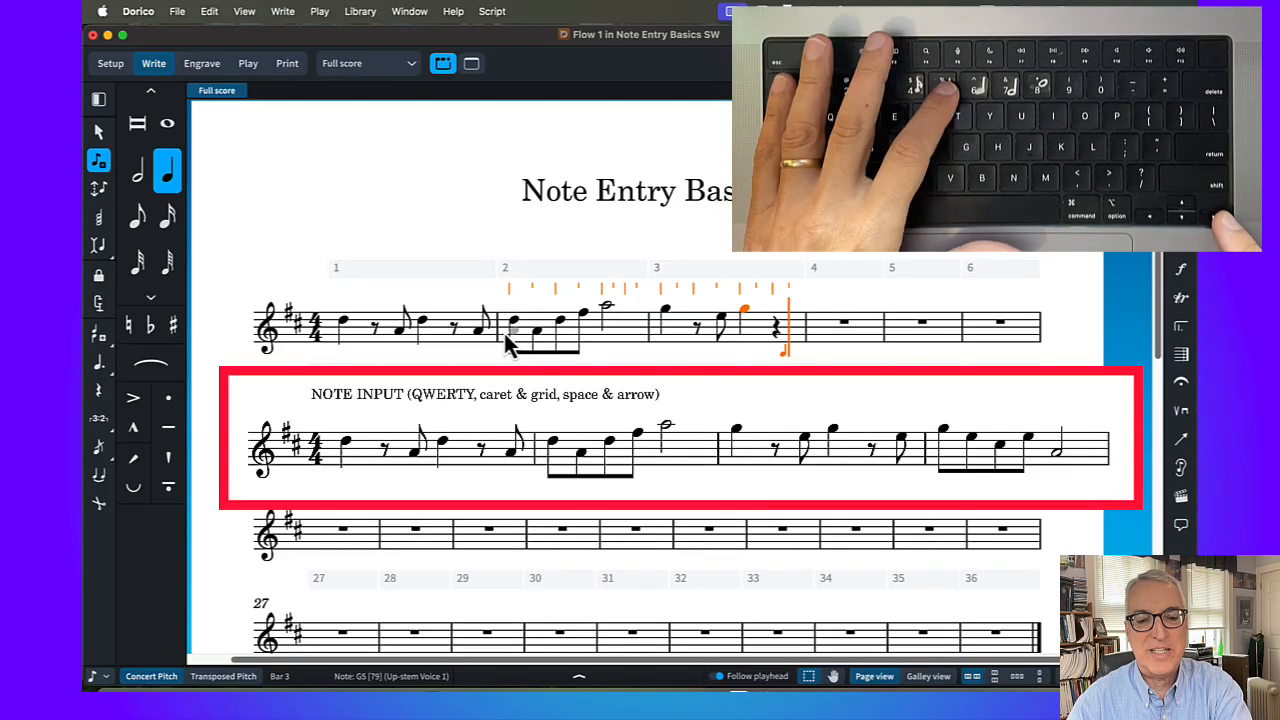
pyautogui.press('5')
pyautogui.press('space')
pyautogui.press('e')
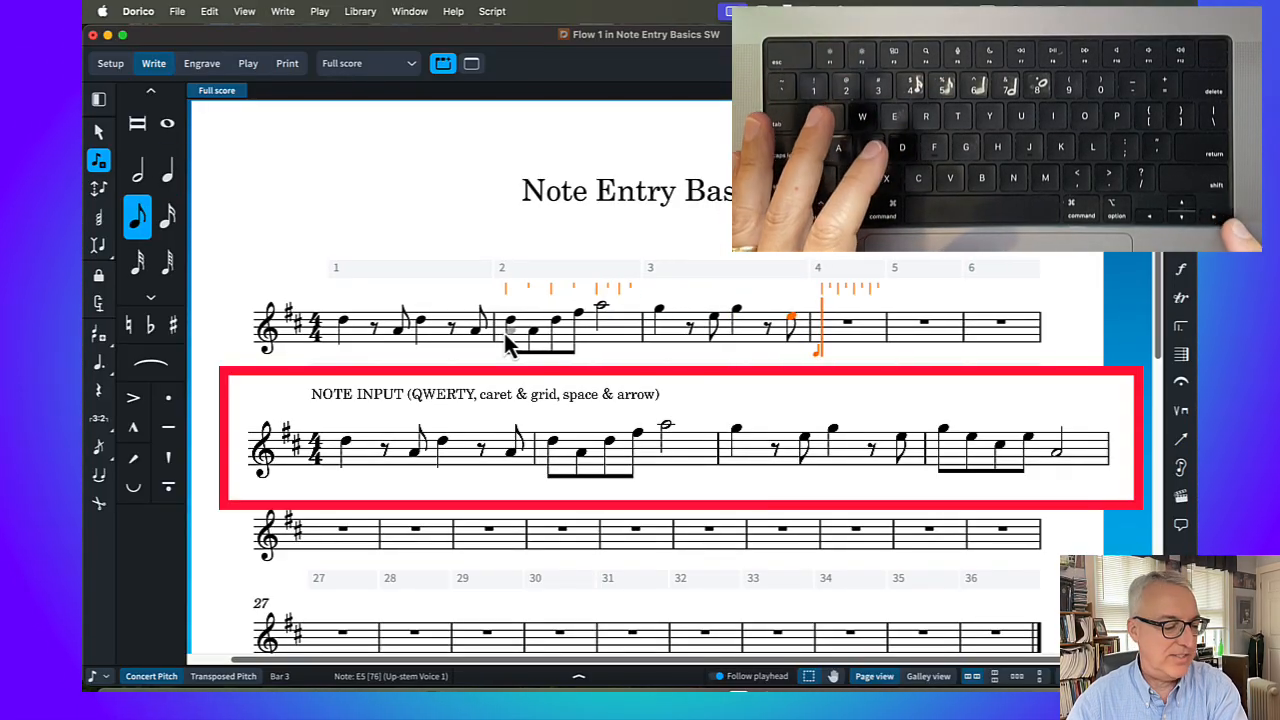
# Fill bar 4 with eighth notes G5, E5, C♯5 and E5 and a half note lowered an octave to A4
pyautogui.press('g')
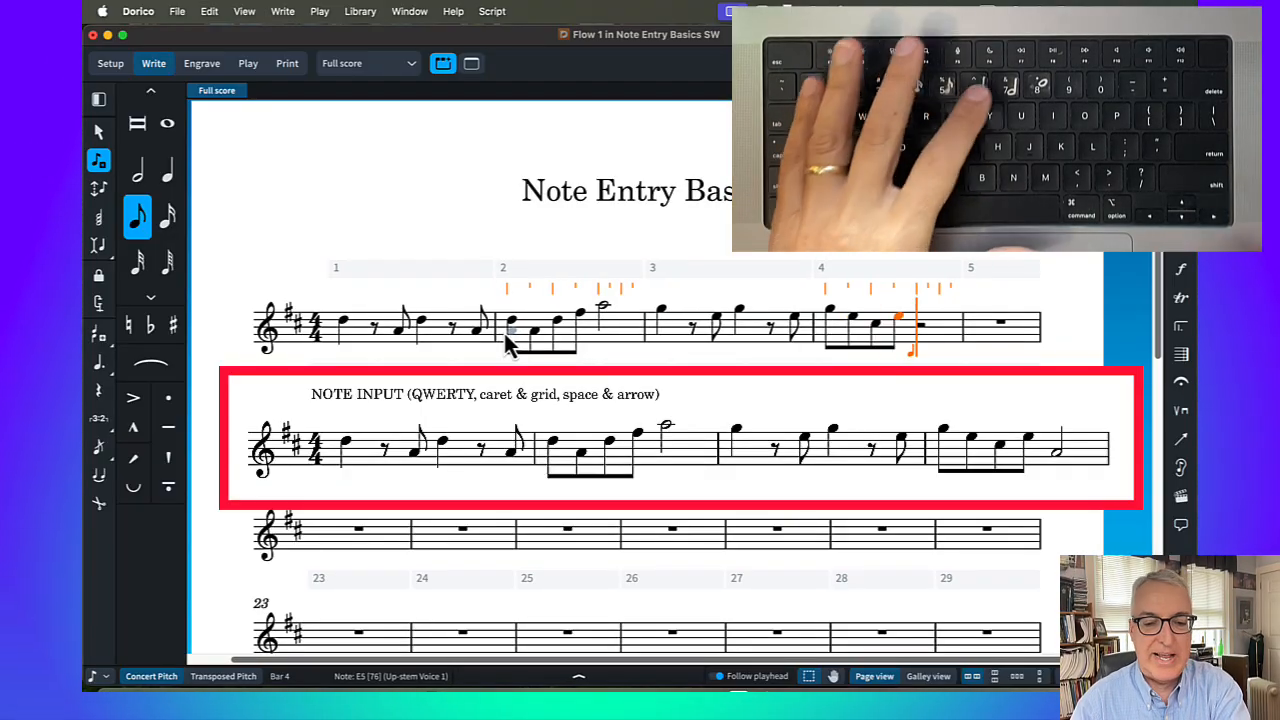
pyautogui.press('7')
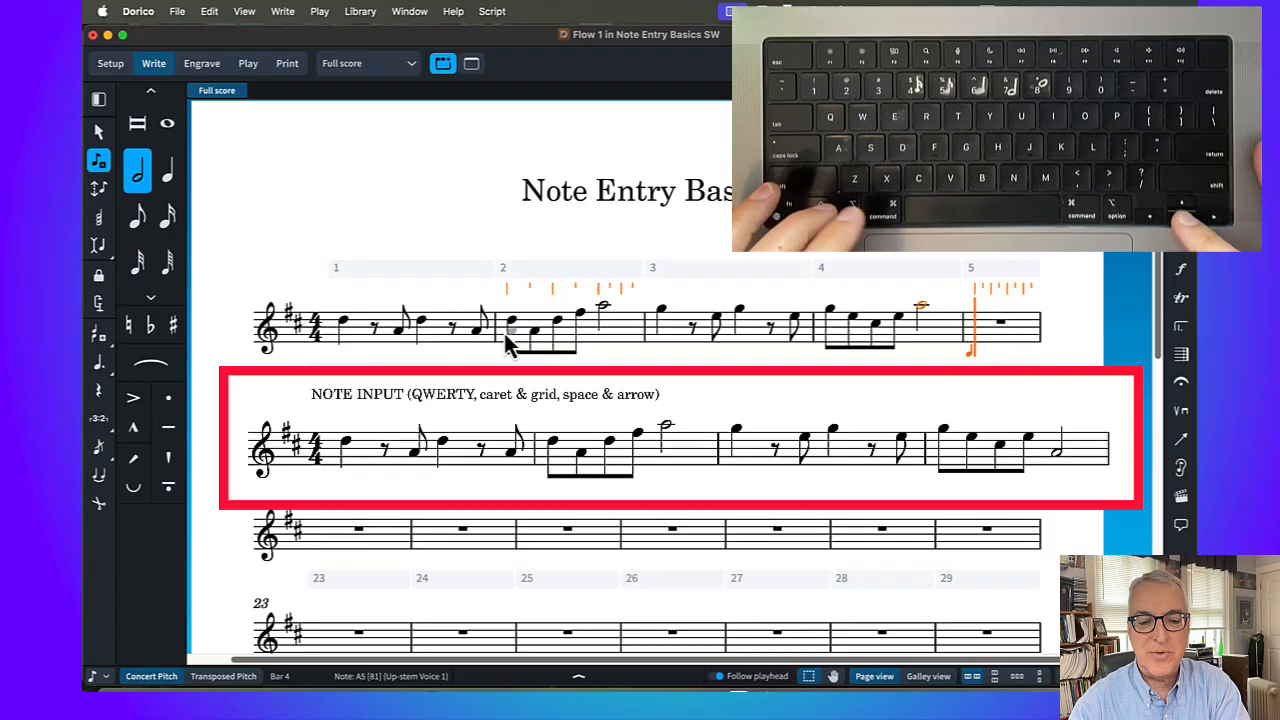
pyautogui.hotkey('ctrl', 'alt', 'Down')
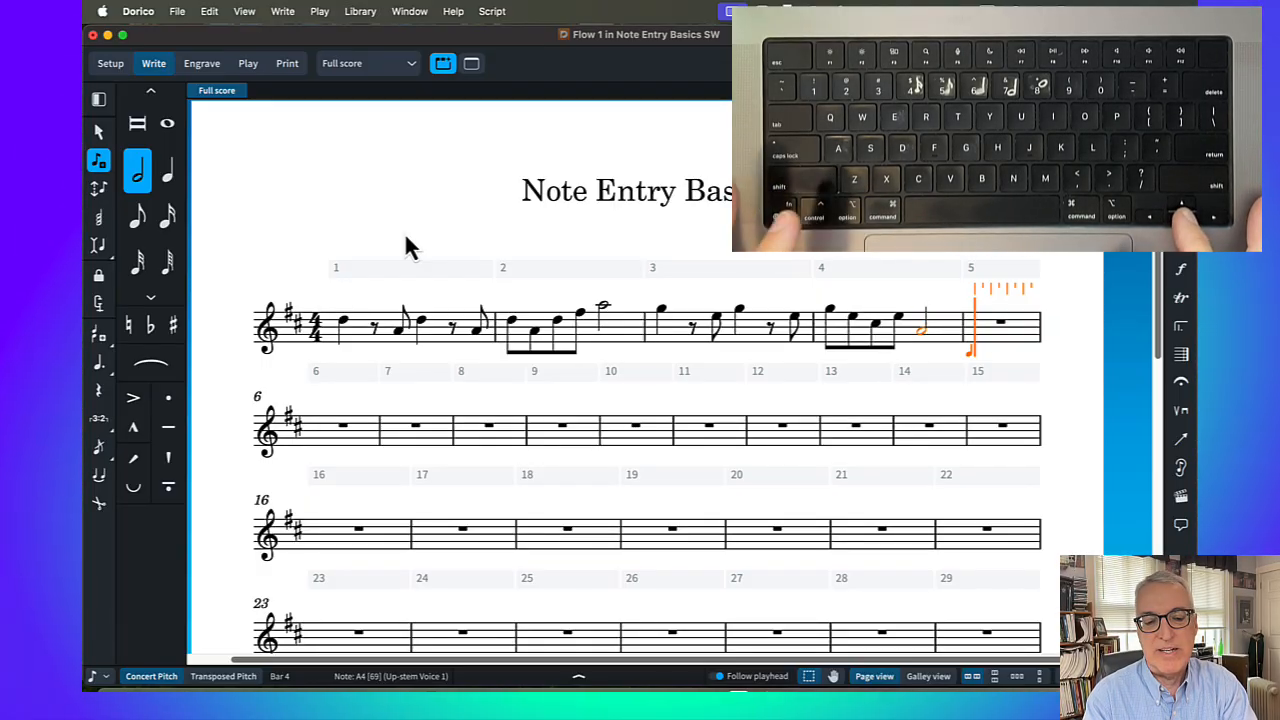
pyautogui.hotkey('alt', 'Up')
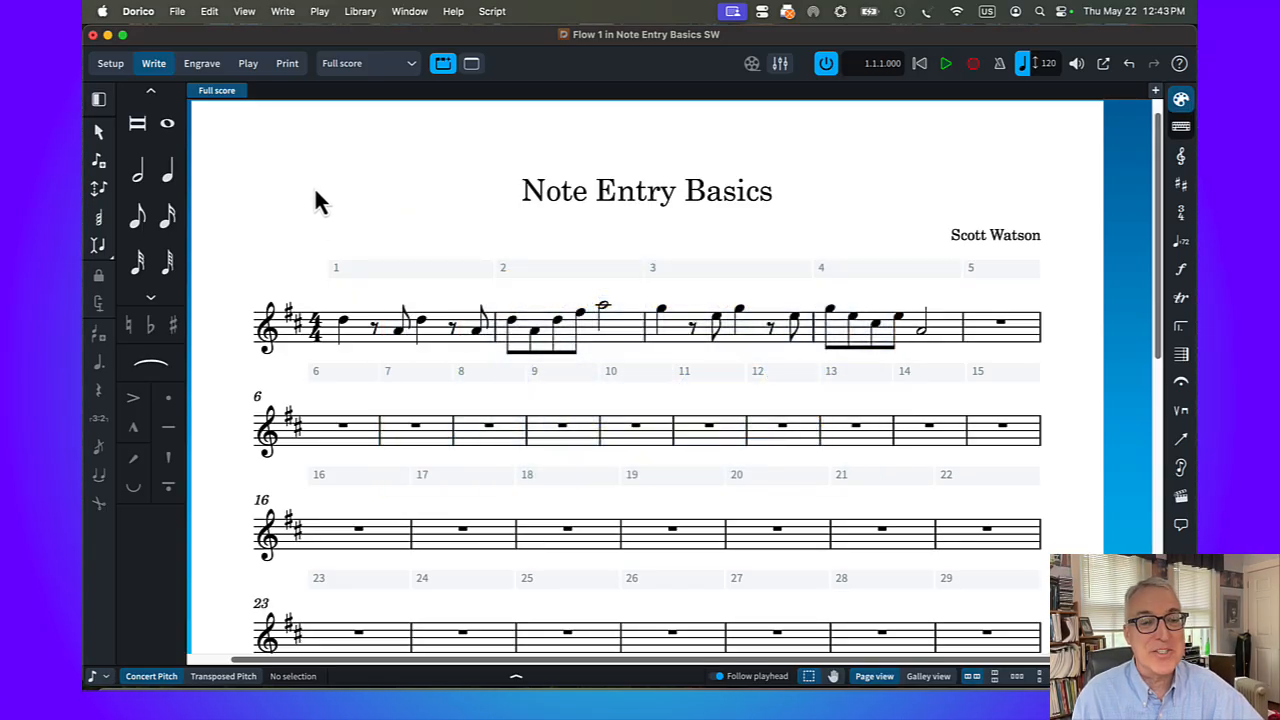
# Enter the bar 1 pattern in bar 6: a quarter-note D5, an eighth rest and an eighth-note A4, twice
pyautogui.doubleClick(343, 430)
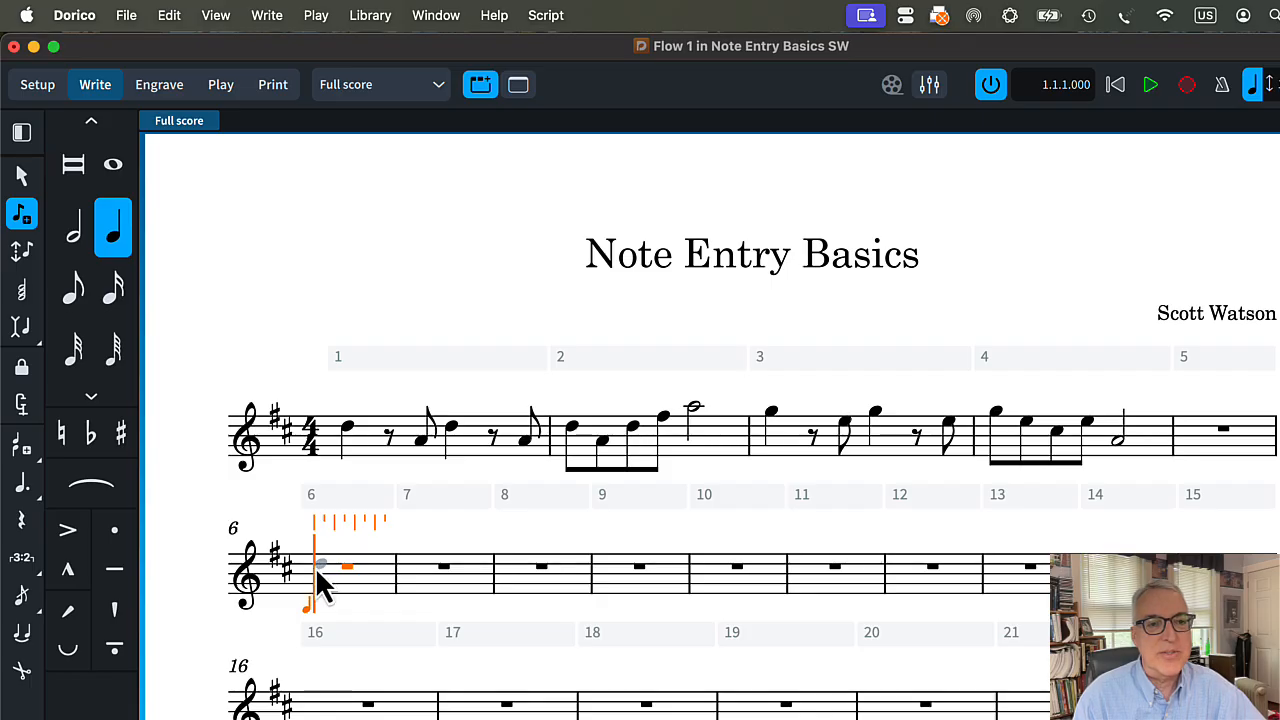
pyautogui.click(315, 567)
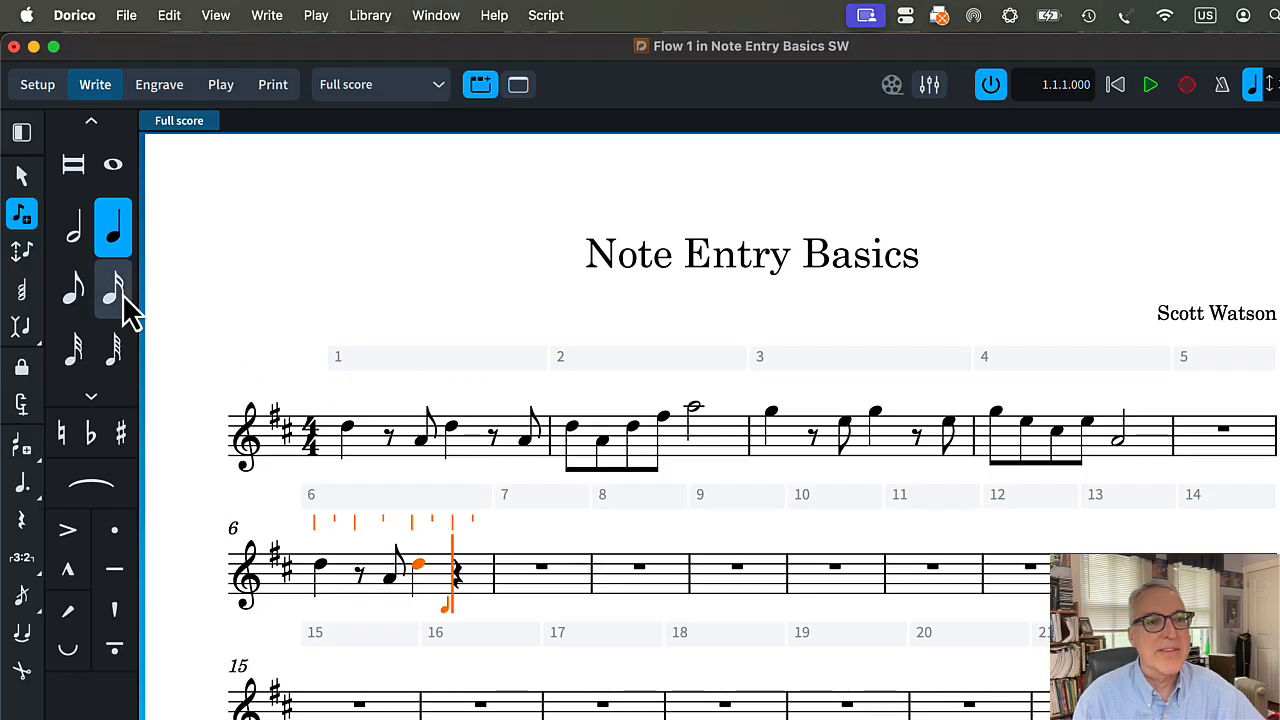
pyautogui.click(480, 582)
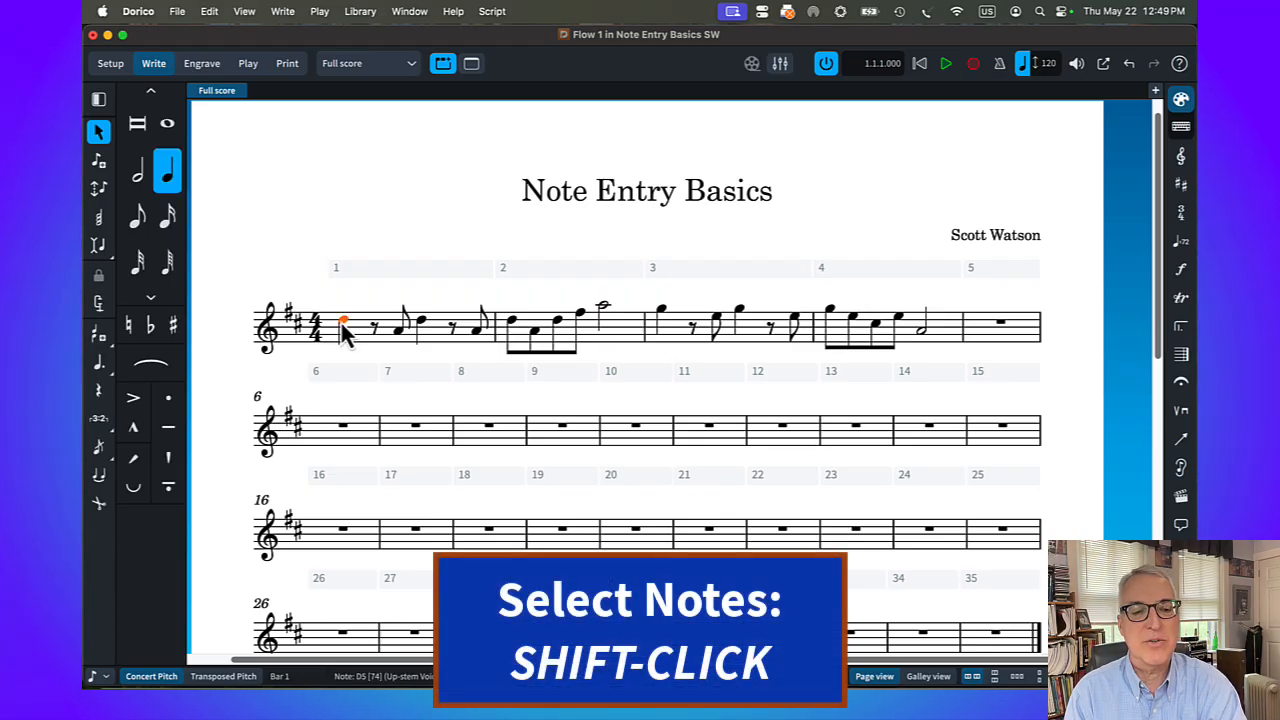
# Duplicate the bars 1–4 melody into bars 5–8, once with Repeat and once as a direct copy, undoing each
pyautogui.keyDown('shift'); pyautogui.click(924, 338); pyautogui.keyUp('shift')
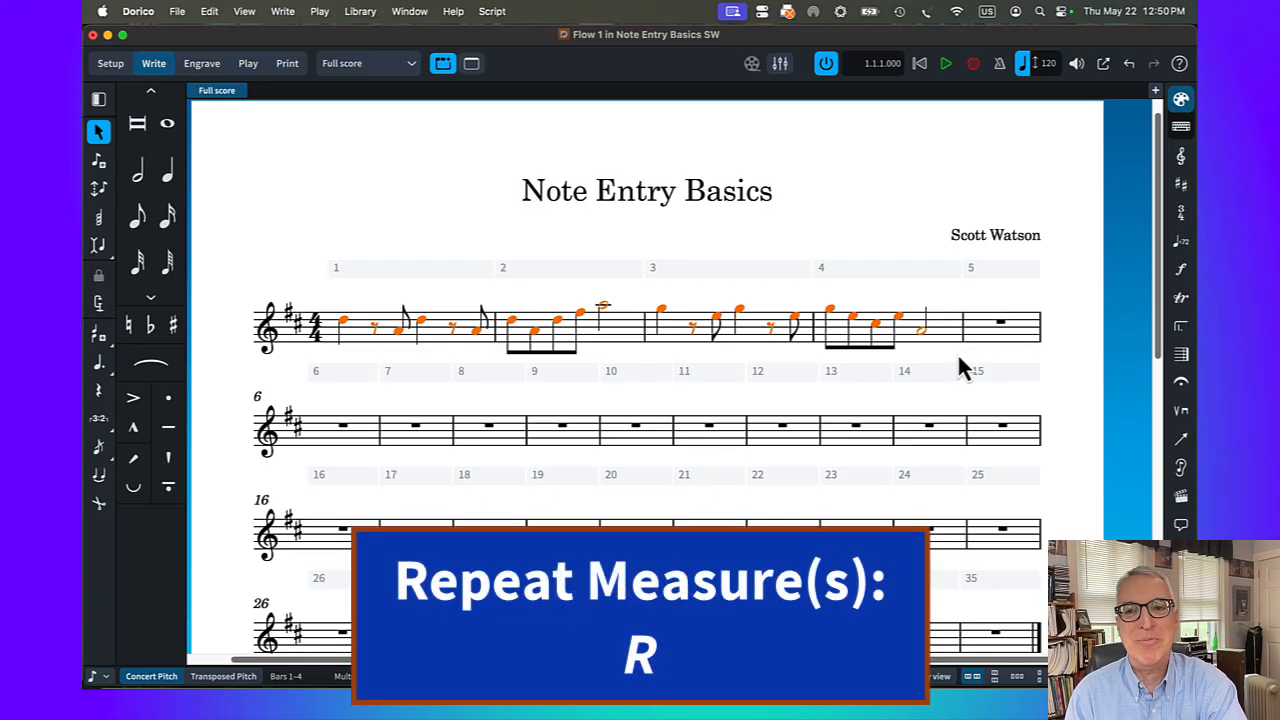
pyautogui.press('r')
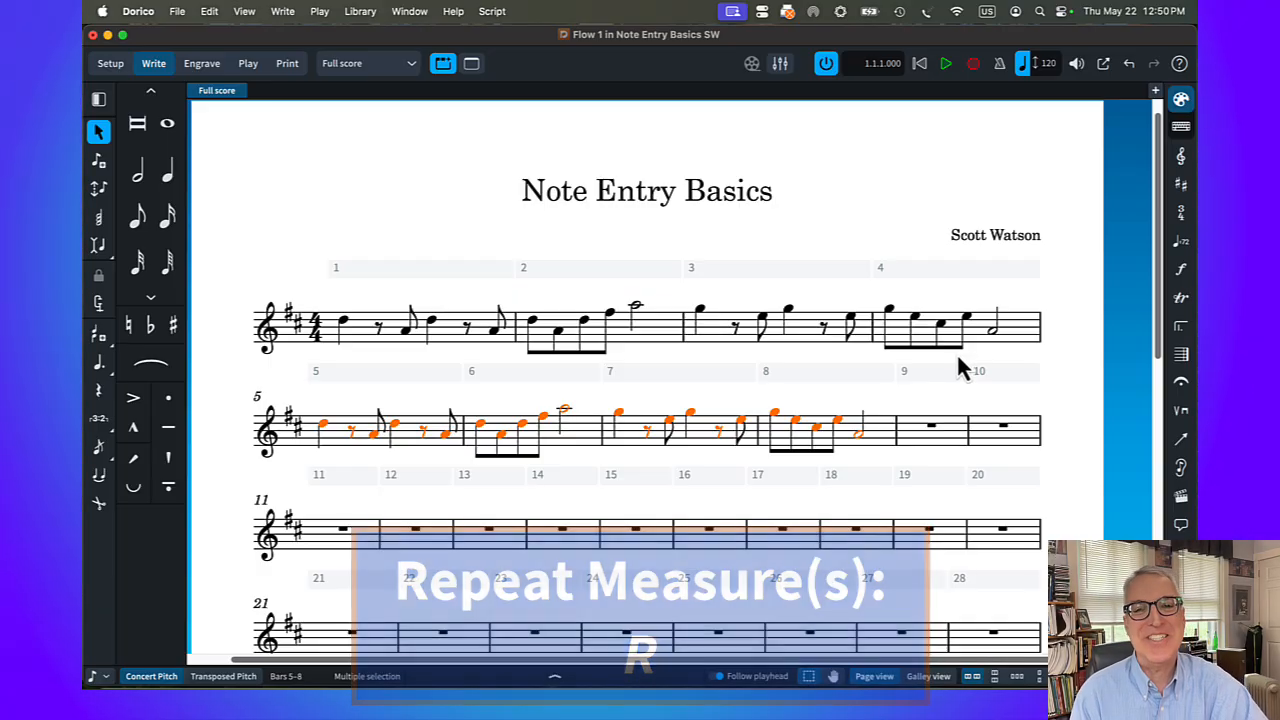
pyautogui.press('super+z')
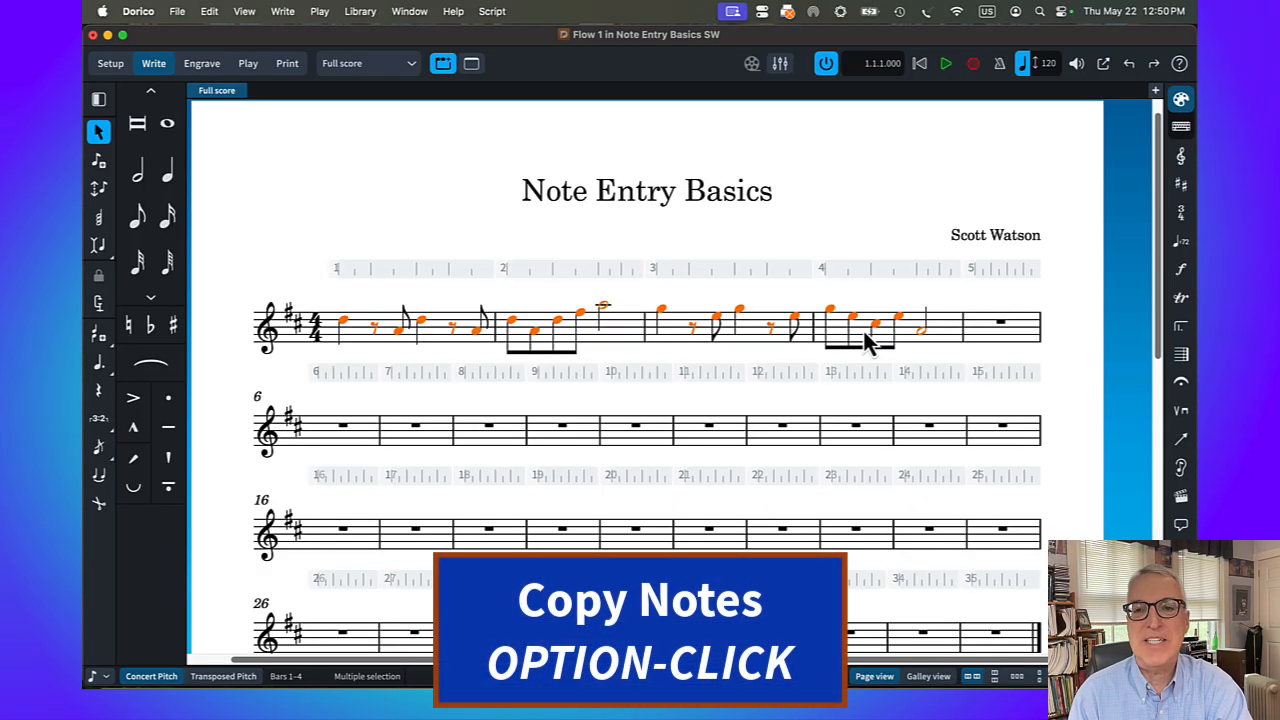
pyautogui.keyDown('alt'); pyautogui.click(975, 340); pyautogui.keyUp('alt')
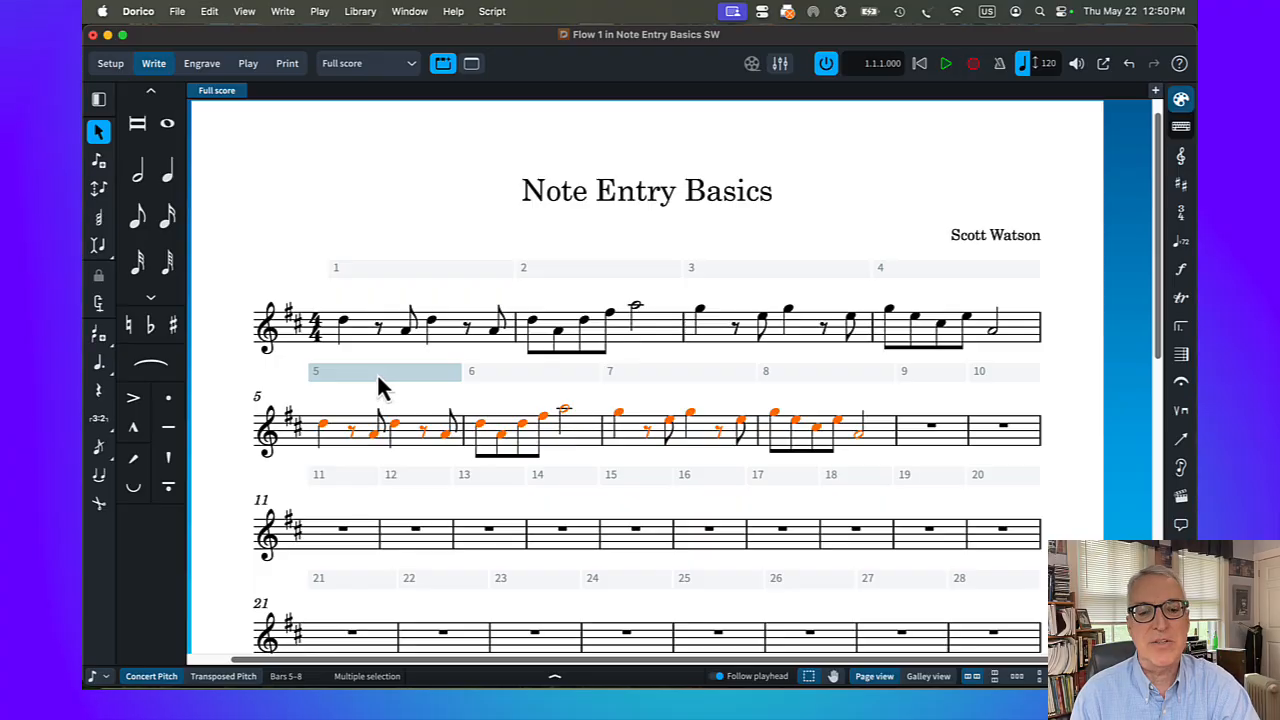
pyautogui.press('super+z')
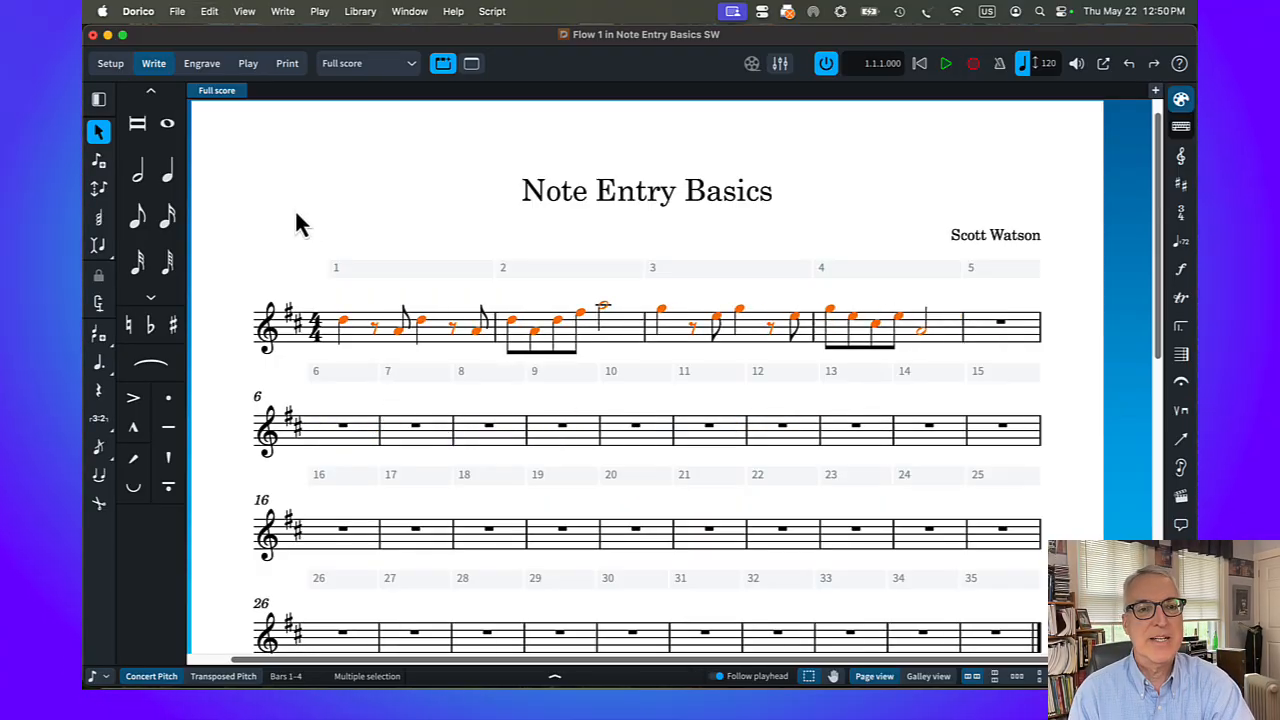
# Repeat the selected bars 1–4 melody immediately after itself into bars 5–8, then undo the repeat
pyautogui.click(343, 322)
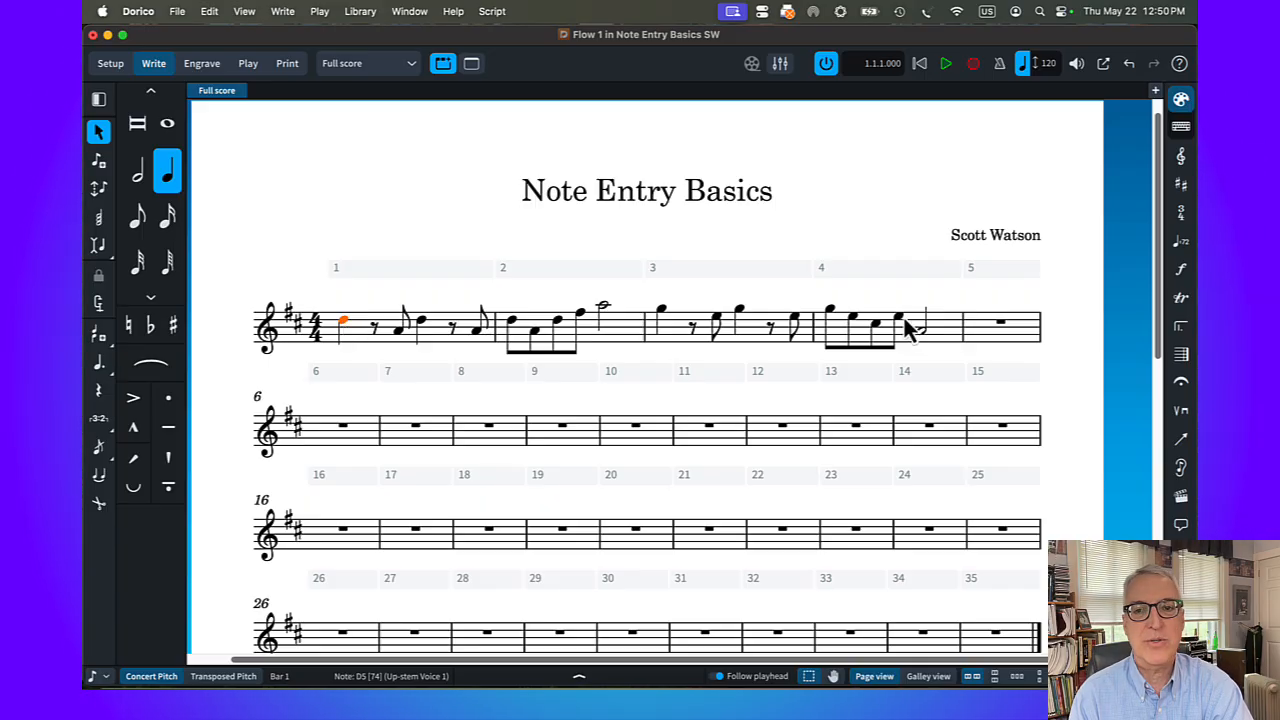
pyautogui.keyDown('shift'); pyautogui.click(923, 338); pyautogui.keyUp('shift')
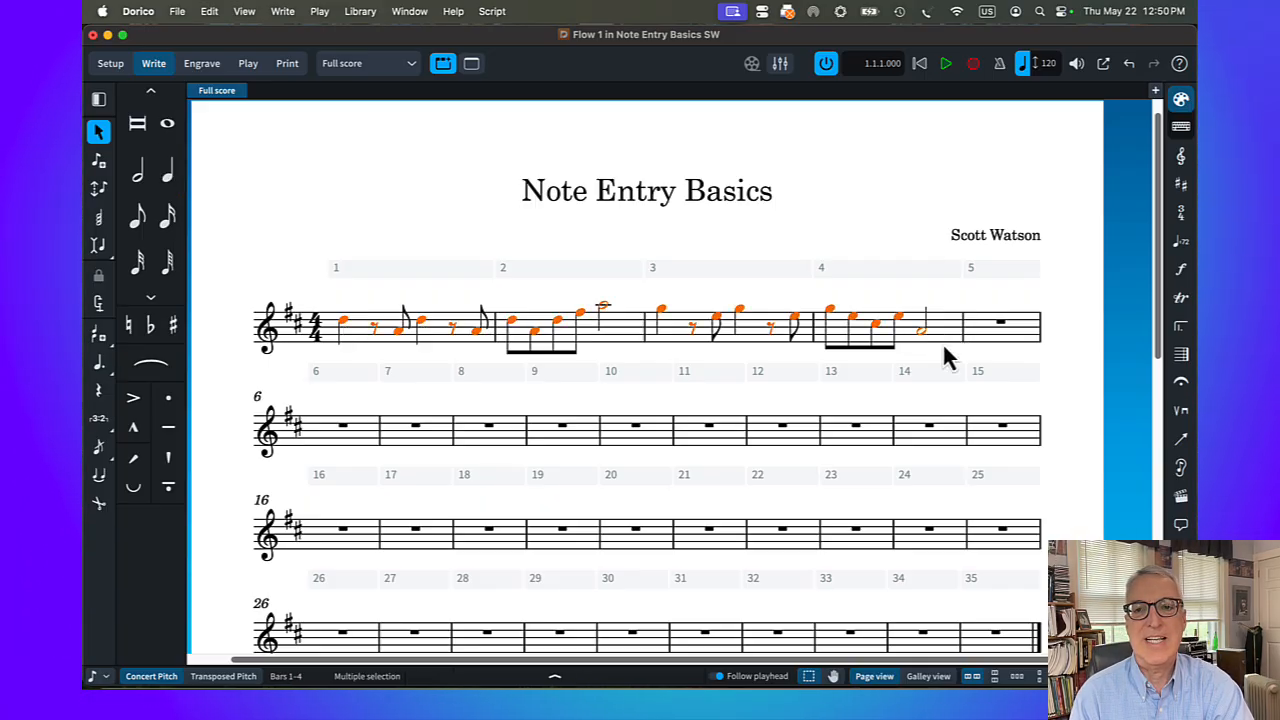
pyautogui.press('r')
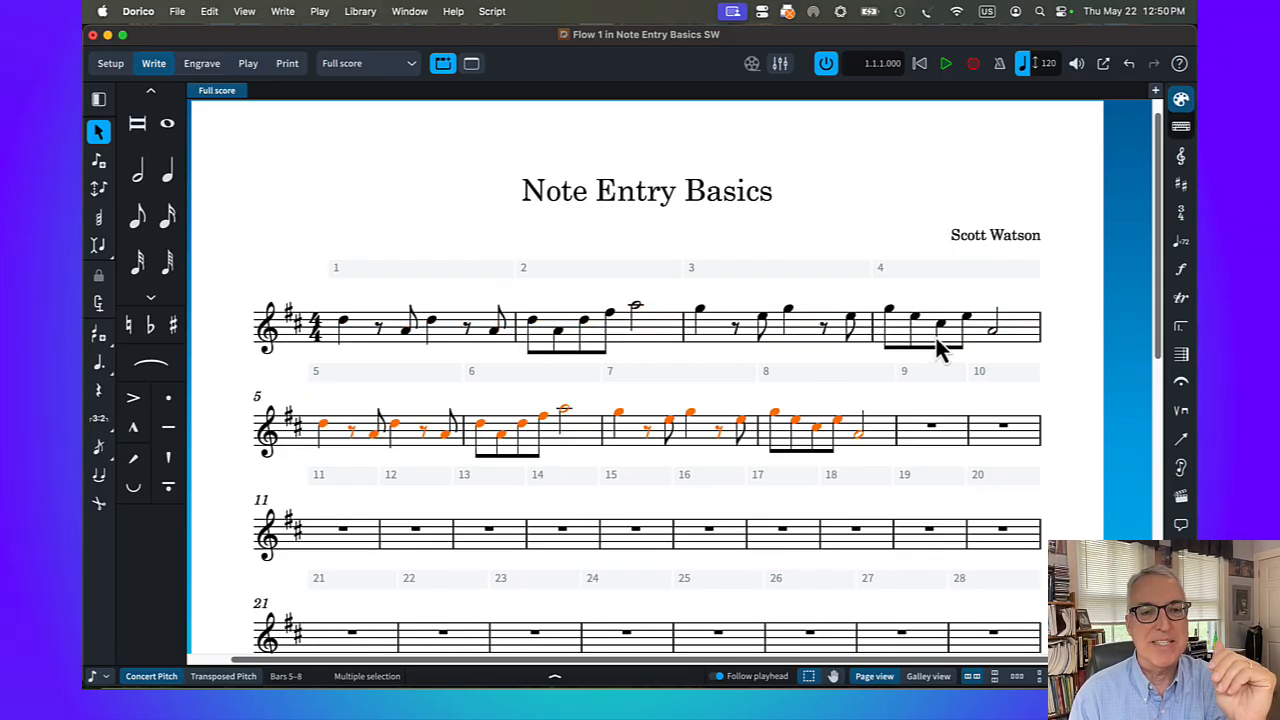
pyautogui.press('super+z')
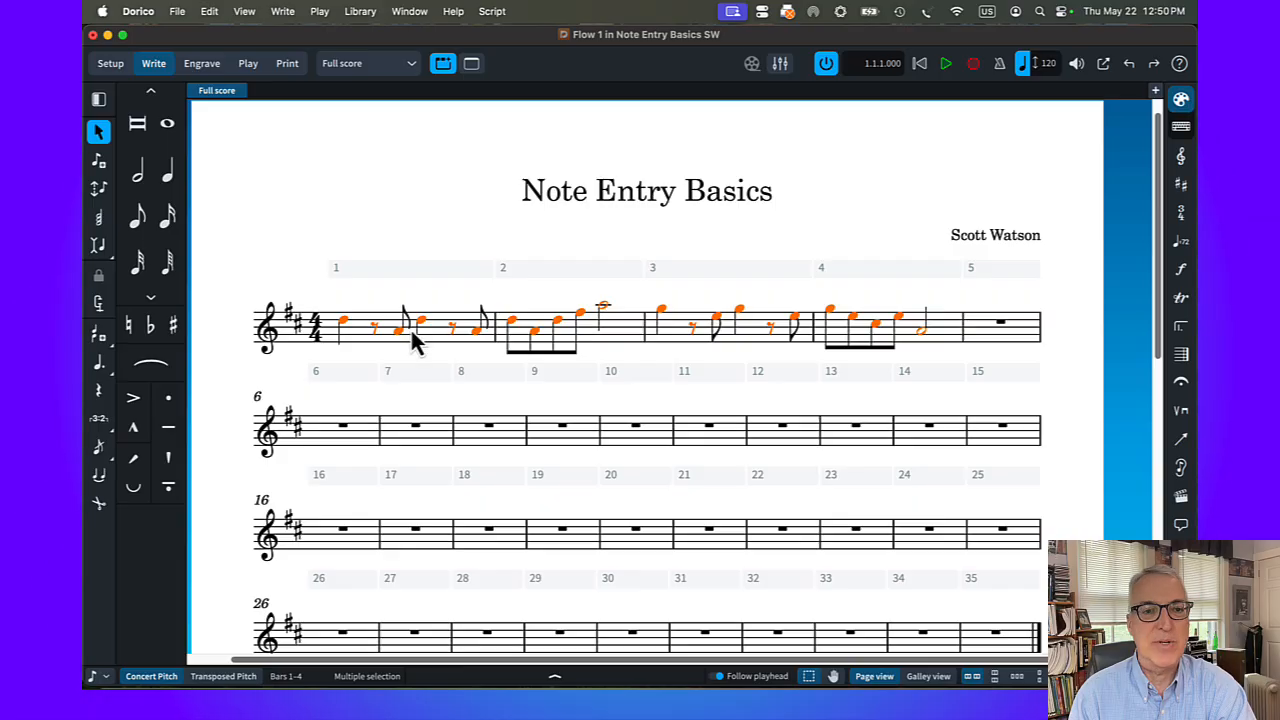
# Copy bar 2's notes directly into bar 9 and undo the copy
pyautogui.click(369, 234)
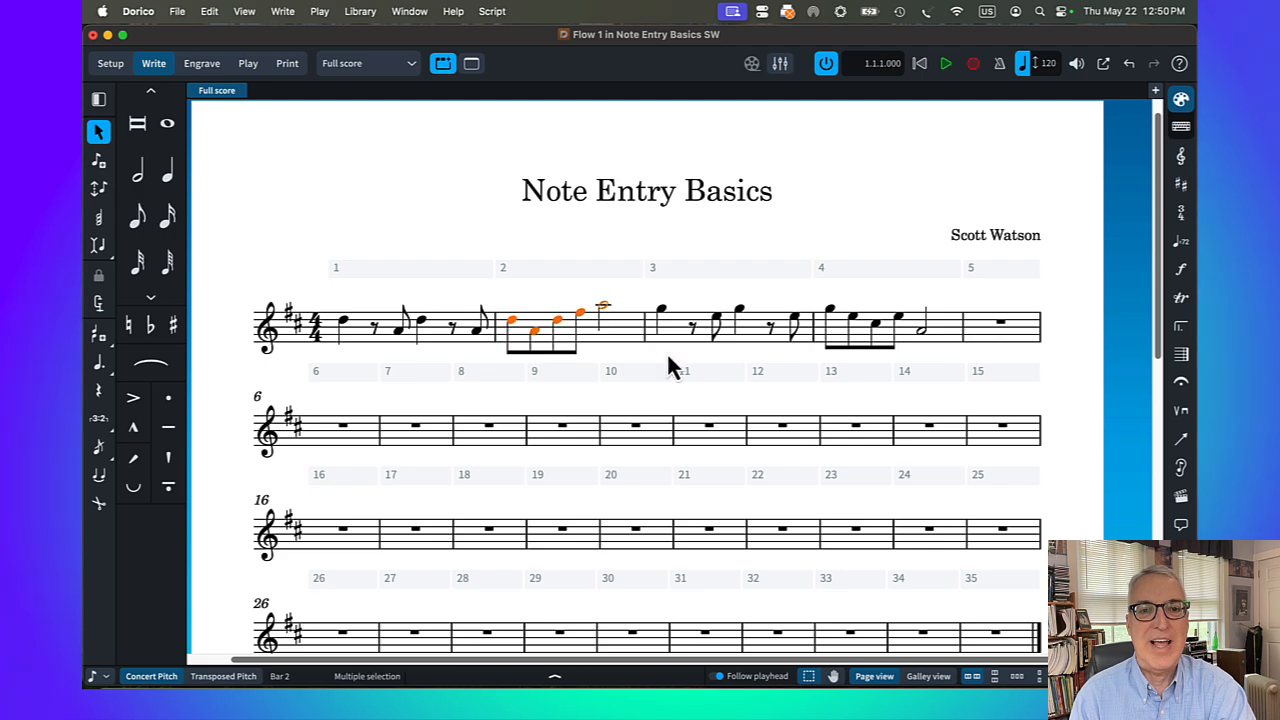
pyautogui.keyDown('alt'); pyautogui.click(531, 429); pyautogui.keyUp('alt')
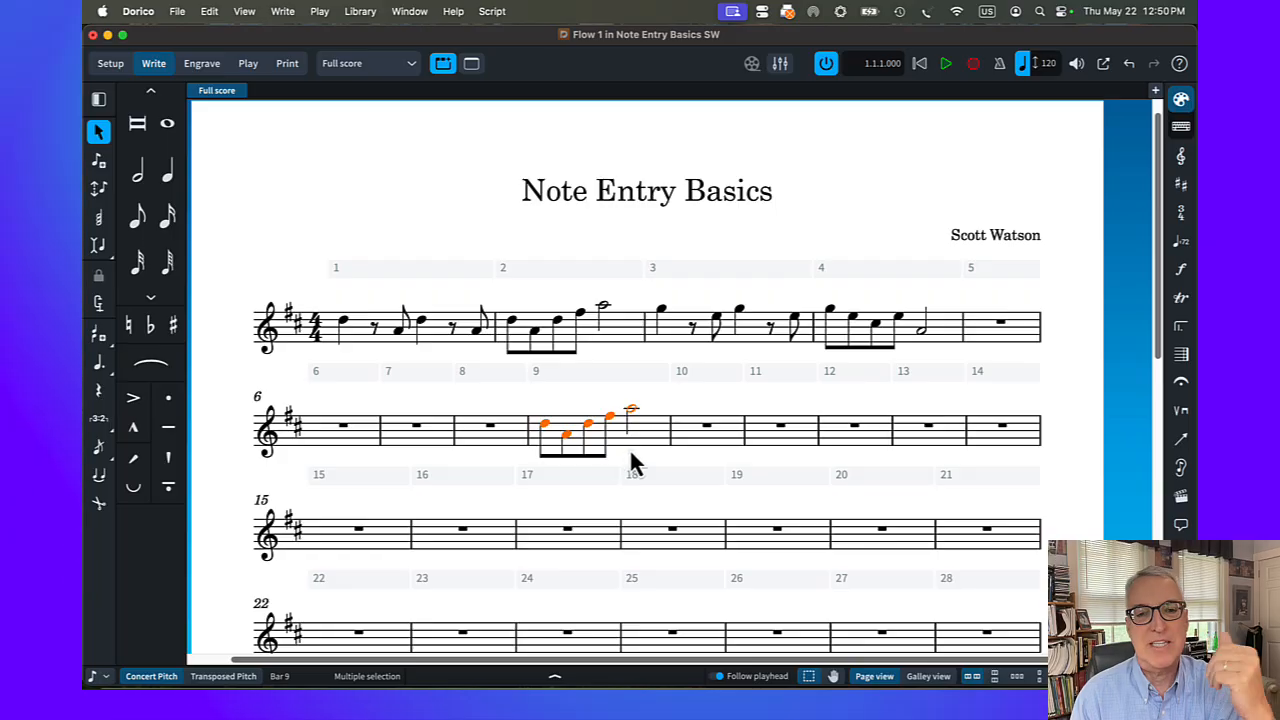
pyautogui.press('super+z')
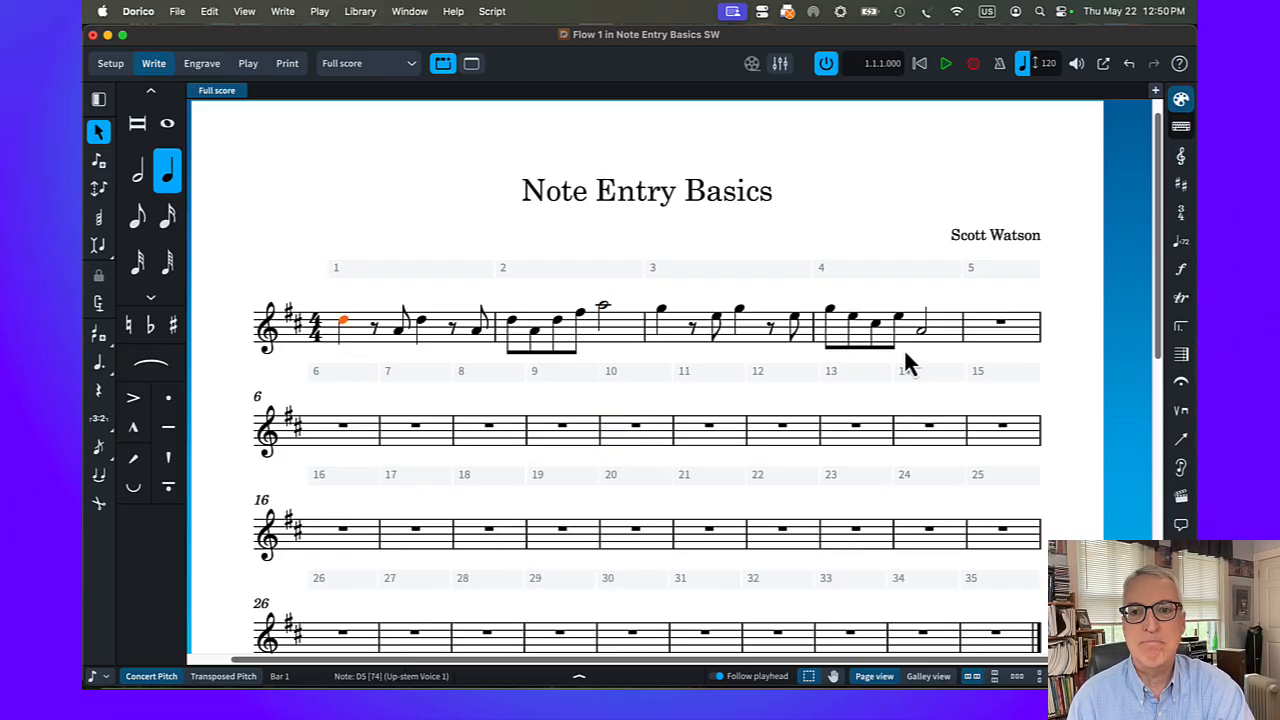
# Repeat the four-bar melody from bars 1–4 into bars 5–8 and clear the selection
pyautogui.keyDown('shift'); pyautogui.click(925, 332); pyautogui.keyUp('shift')
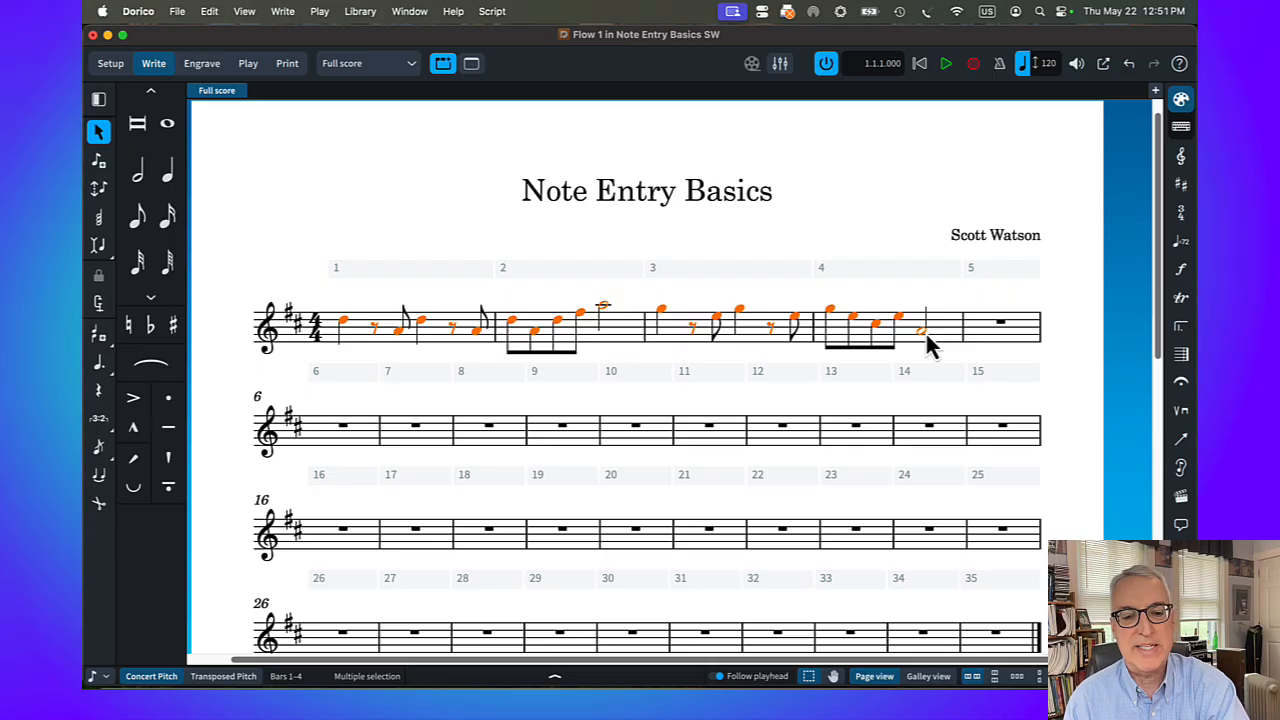
pyautogui.press('r')
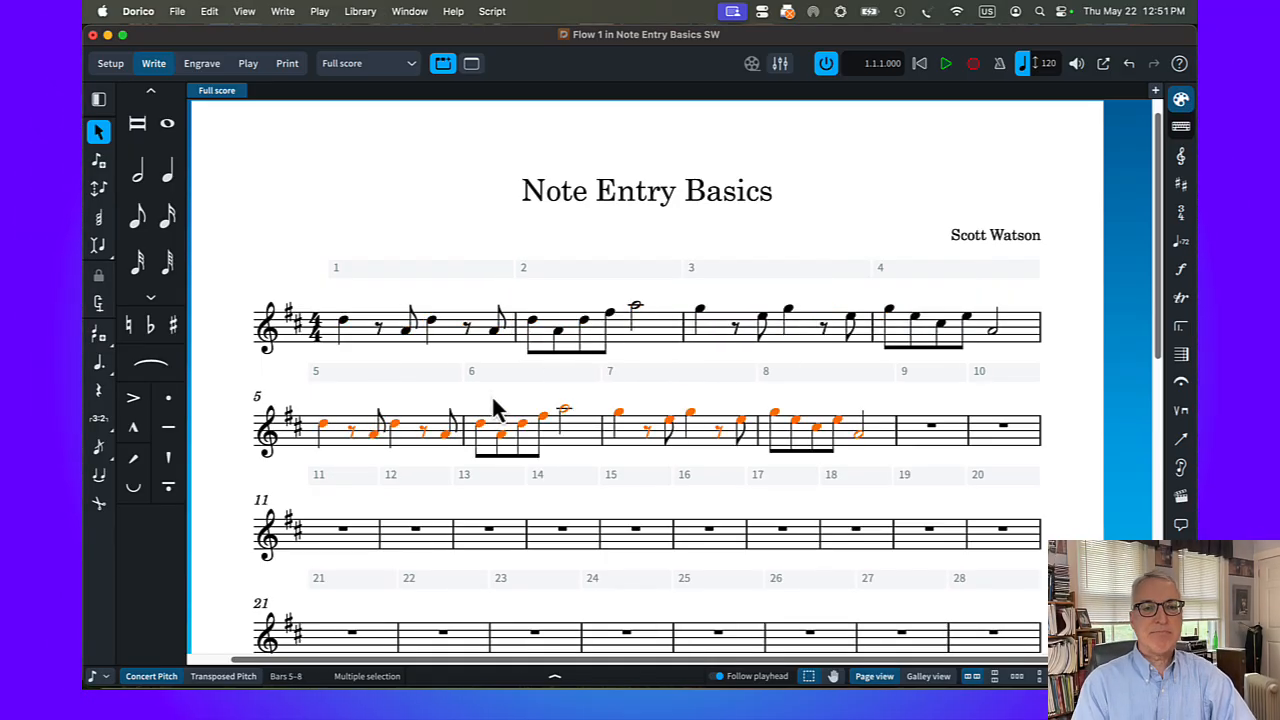
pyautogui.press('Escape')
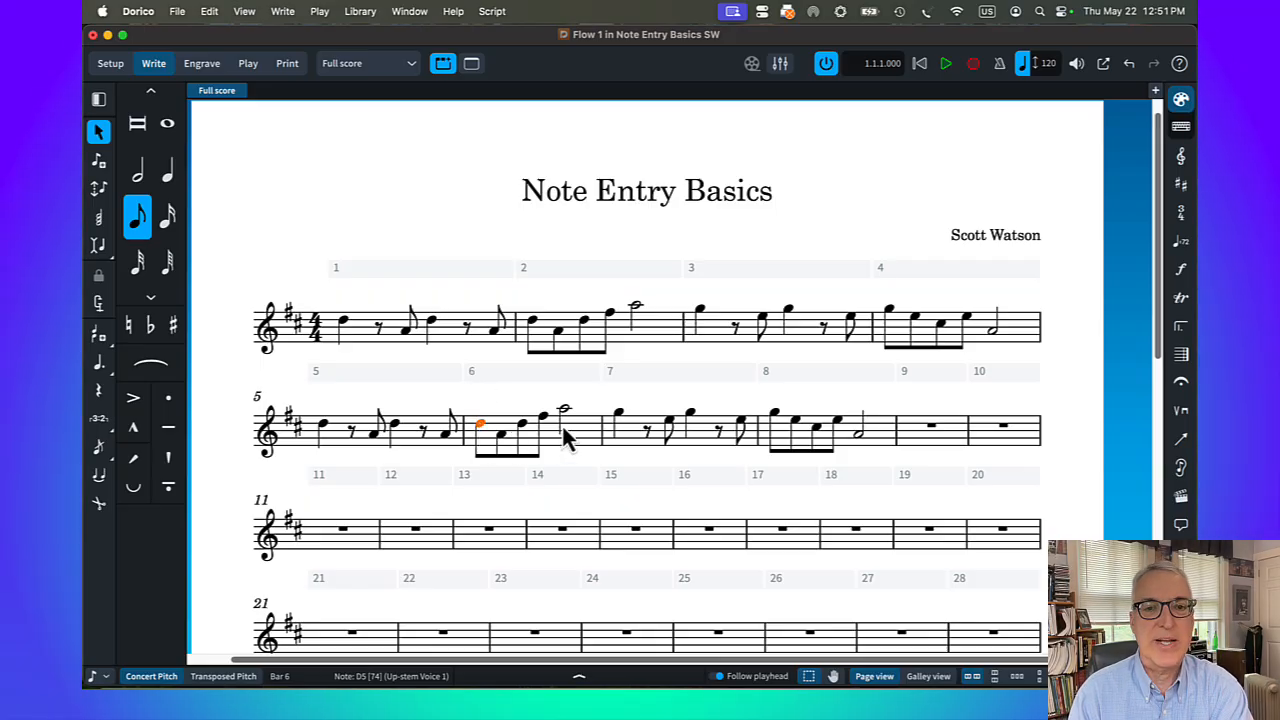
# Delete bar 6 entirely, including the bar itself, so the following bars close the gap
pyautogui.press('BackSpace')
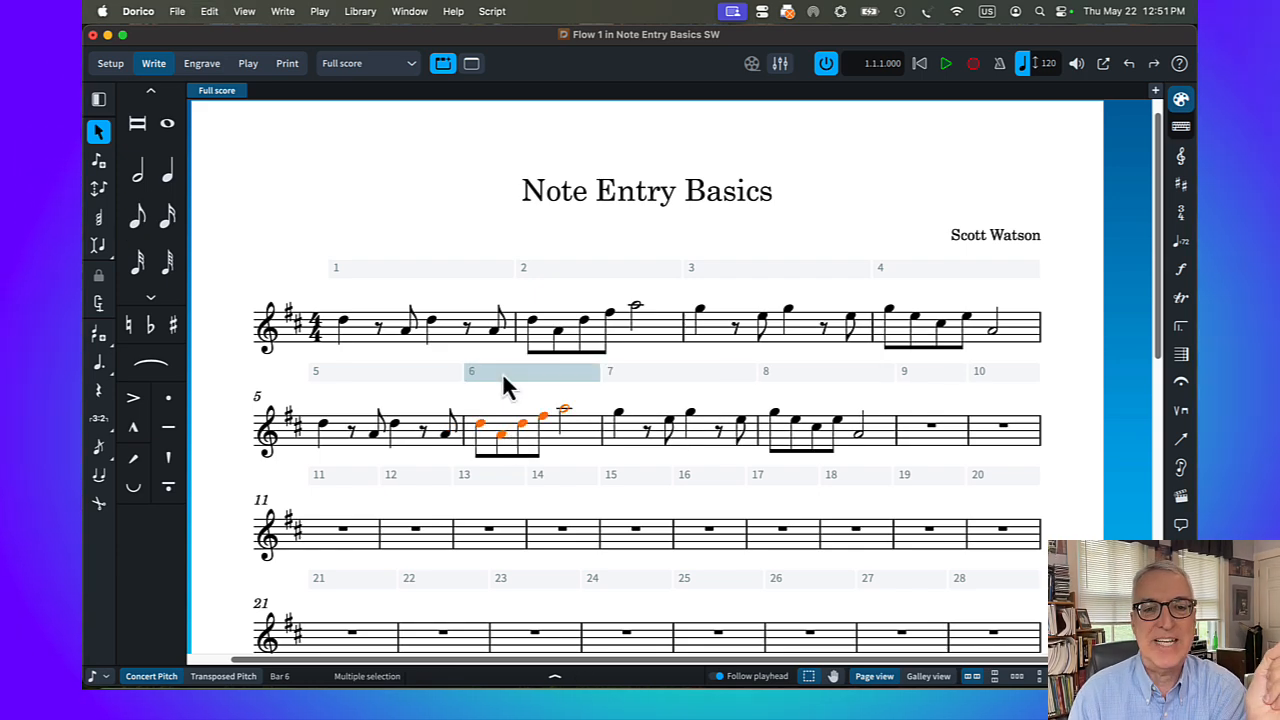
pyautogui.click(537, 378)
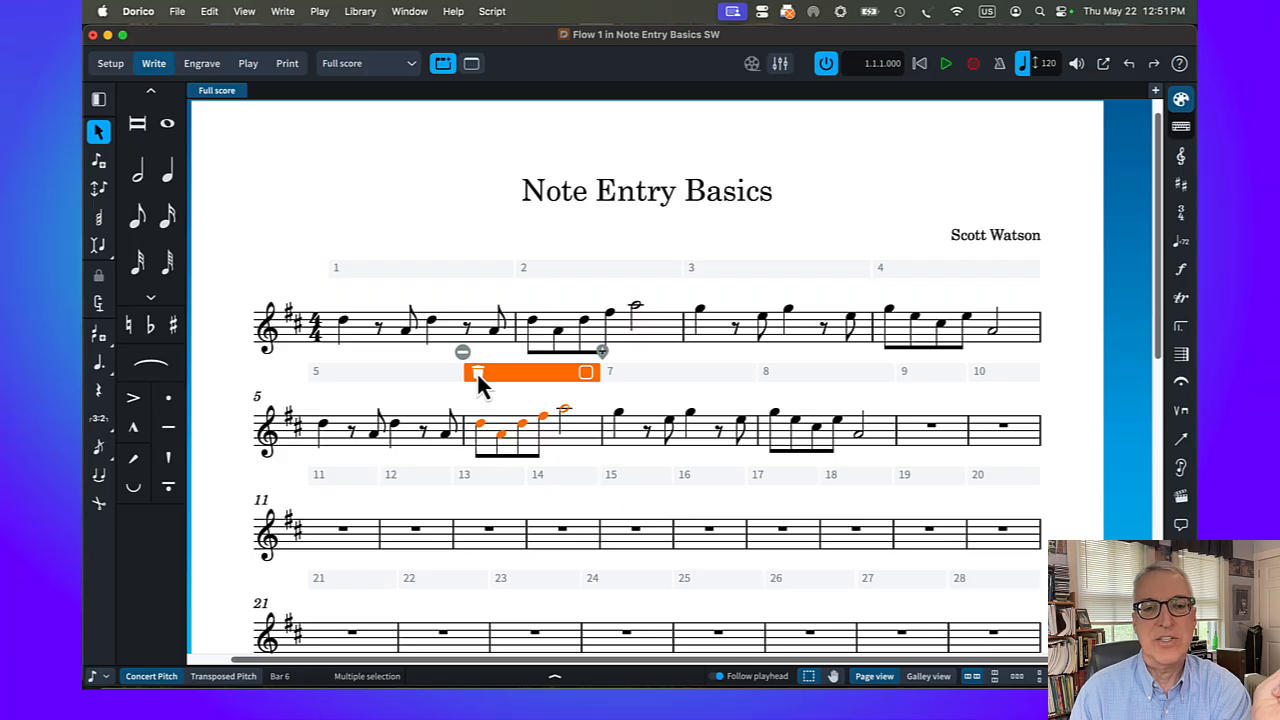
pyautogui.click(477, 372)
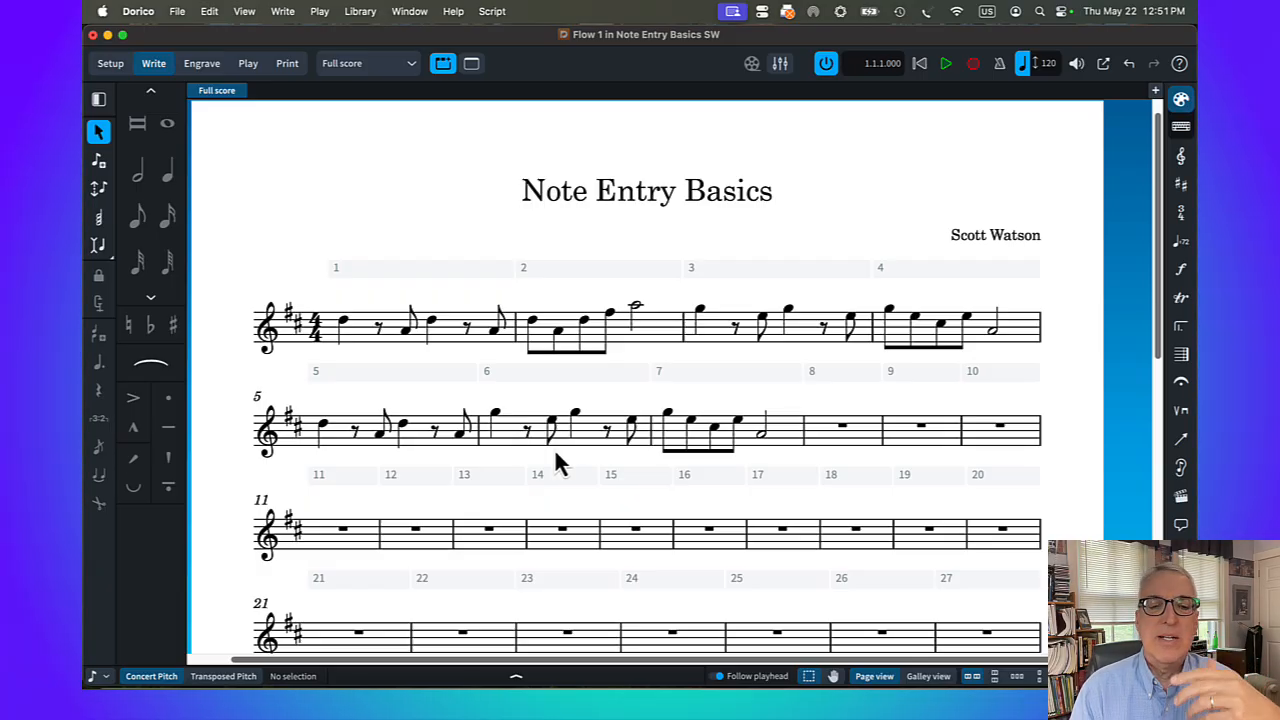
# Delete only the first eighth-note E5 in bar 6 and undo that deletion
pyautogui.click(551, 426)
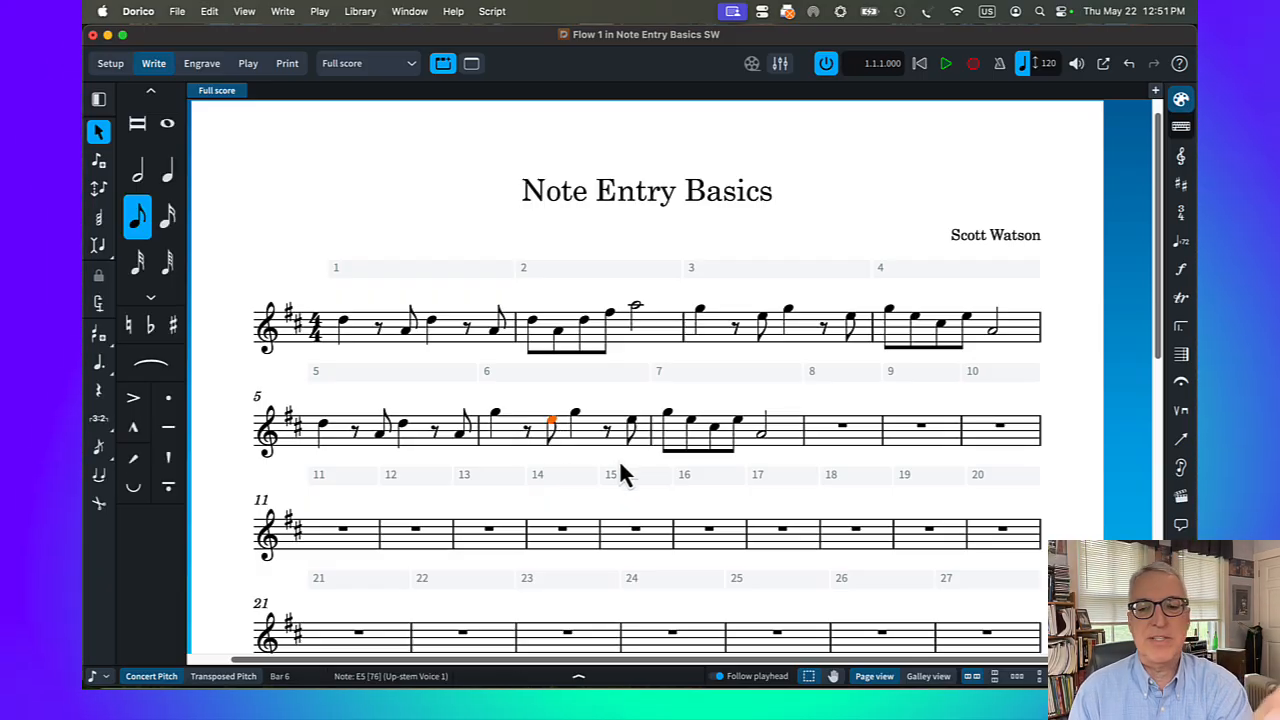
pyautogui.press('6')
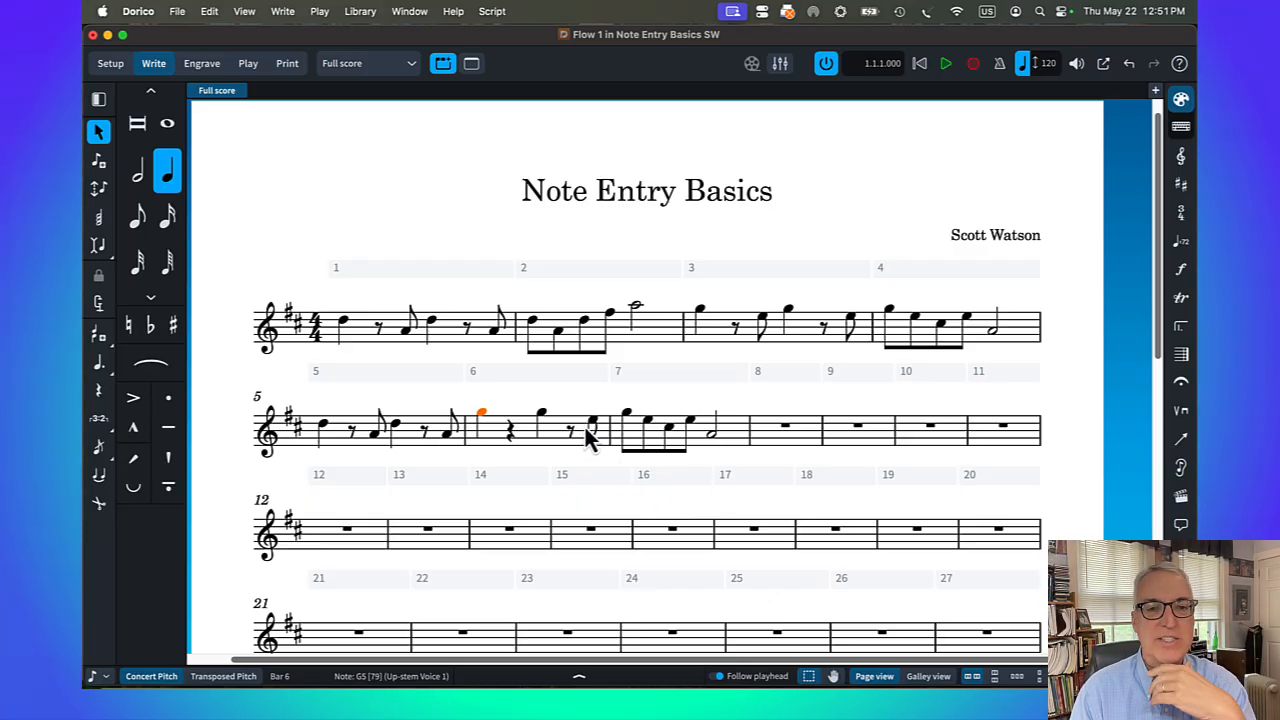
pyautogui.press('super+z')
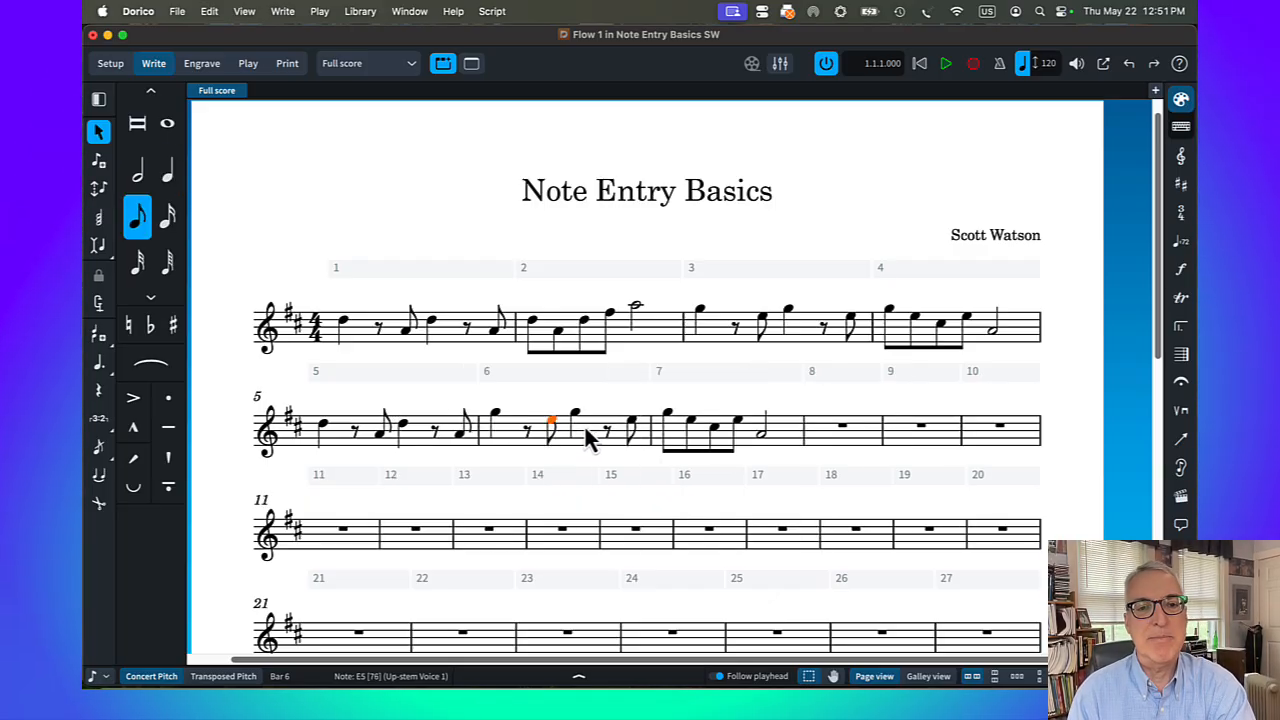
# Select the whole bar 6 in the system track and remove it from the score
pyautogui.click(524, 375)
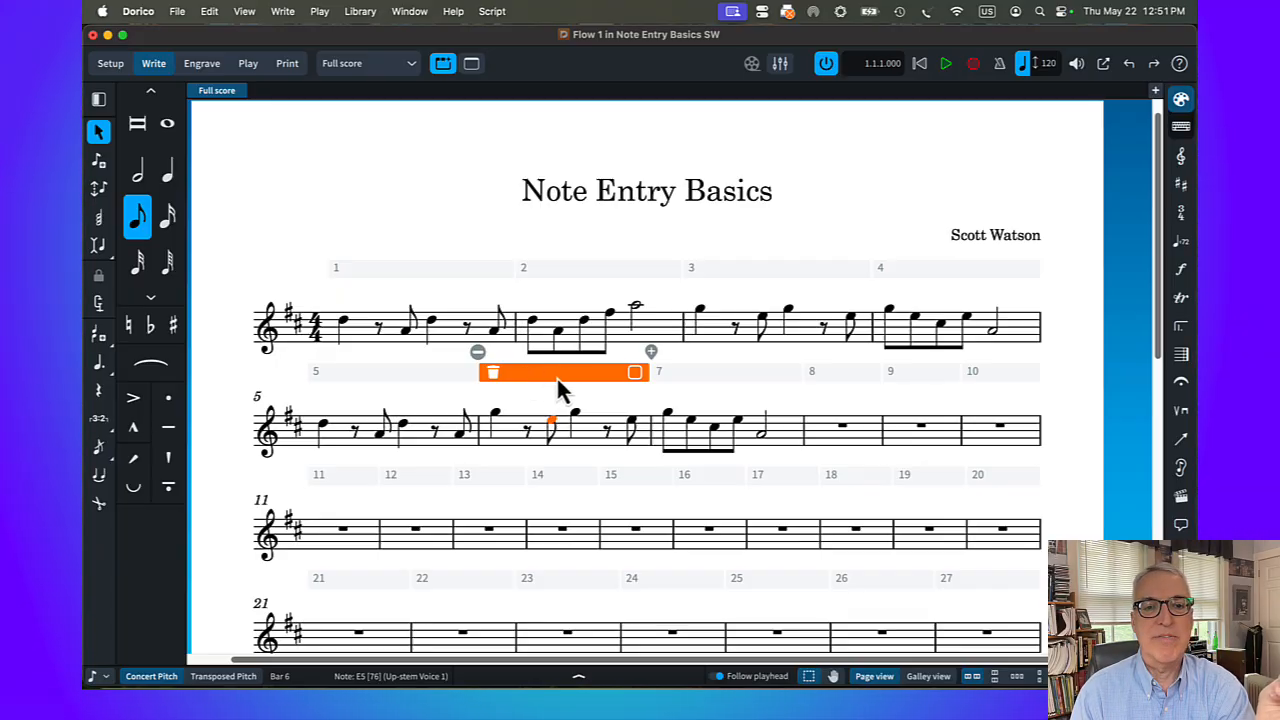
pyautogui.click(493, 374)
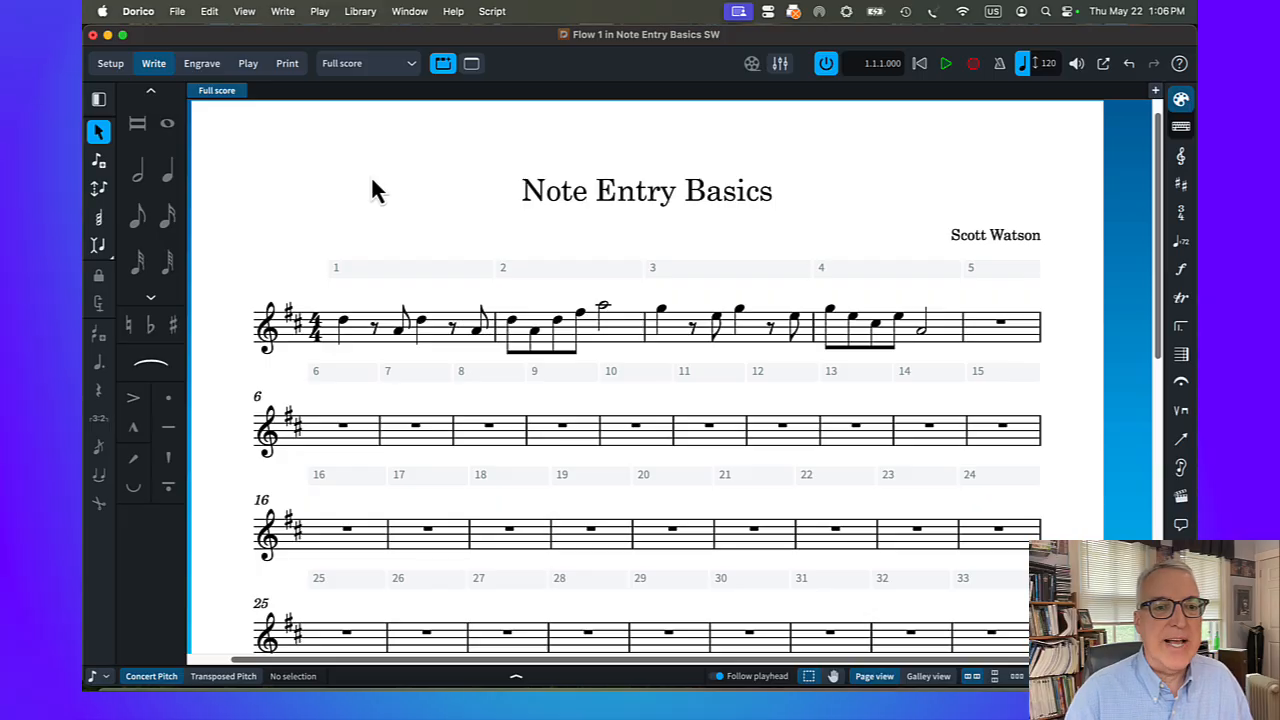
# Enter quarter notes A4, B4, A4 and A4 in bar 6 and the same pattern in bar 7
pyautogui.click(343, 428)
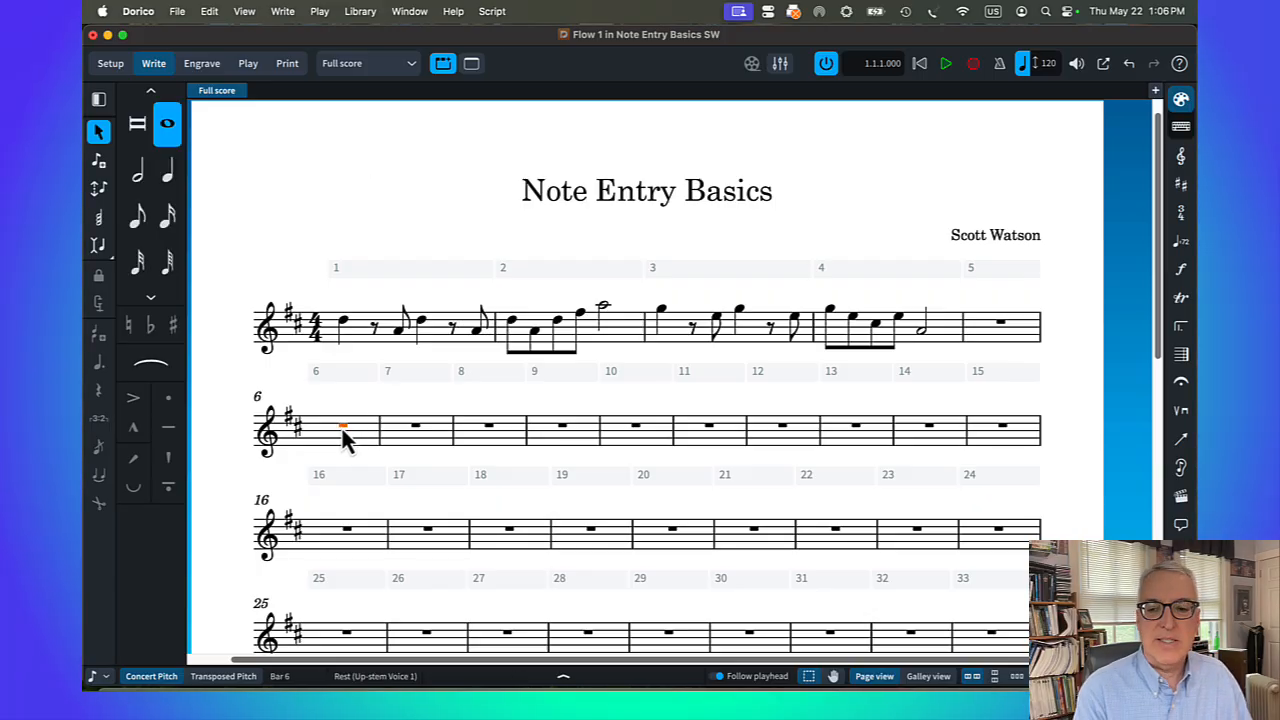
pyautogui.press('Return')
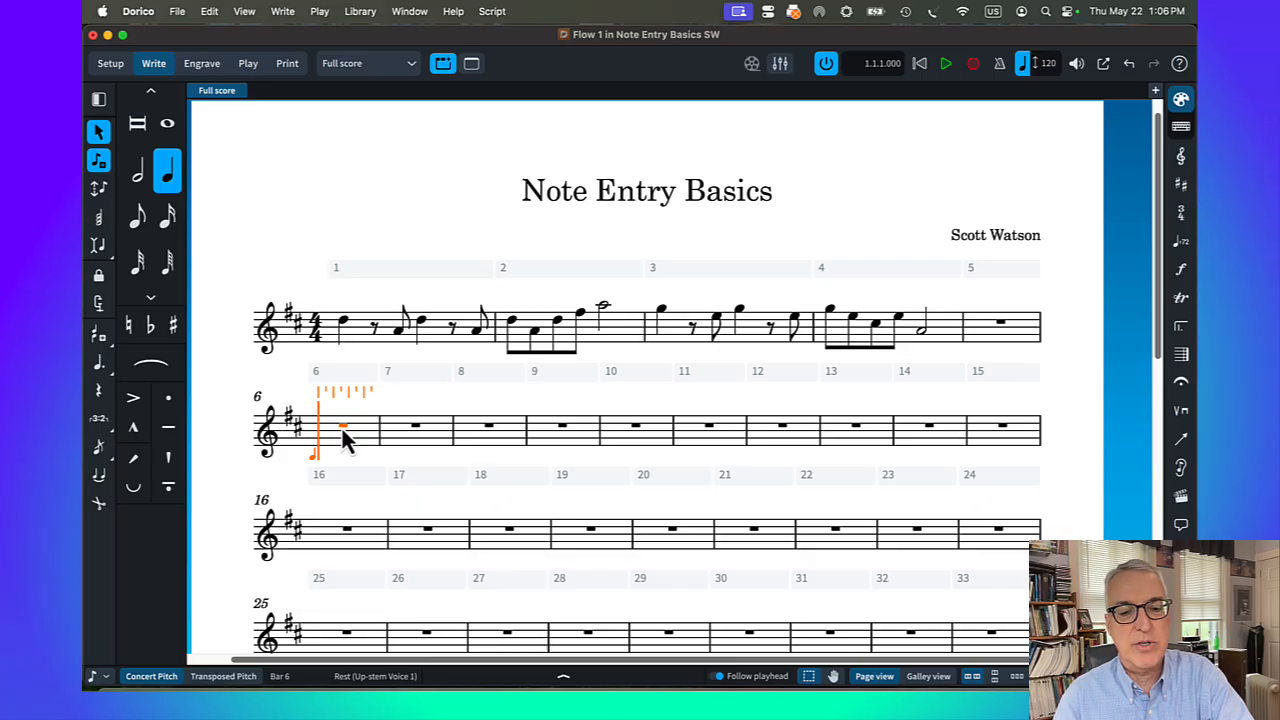
pyautogui.press('a')
pyautogui.press('b')
pyautogui.press('a')
pyautogui.press('a')
pyautogui.press('a')
pyautogui.press('b')
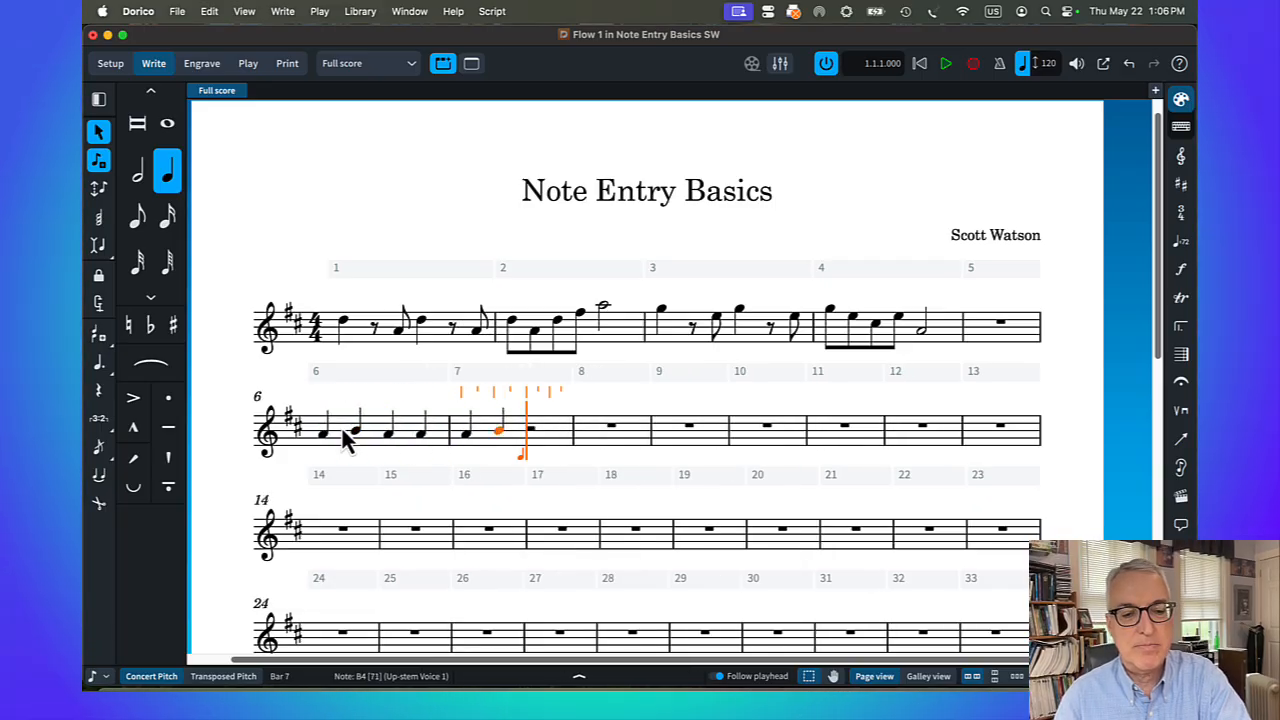
pyautogui.press('a')
pyautogui.press('a')
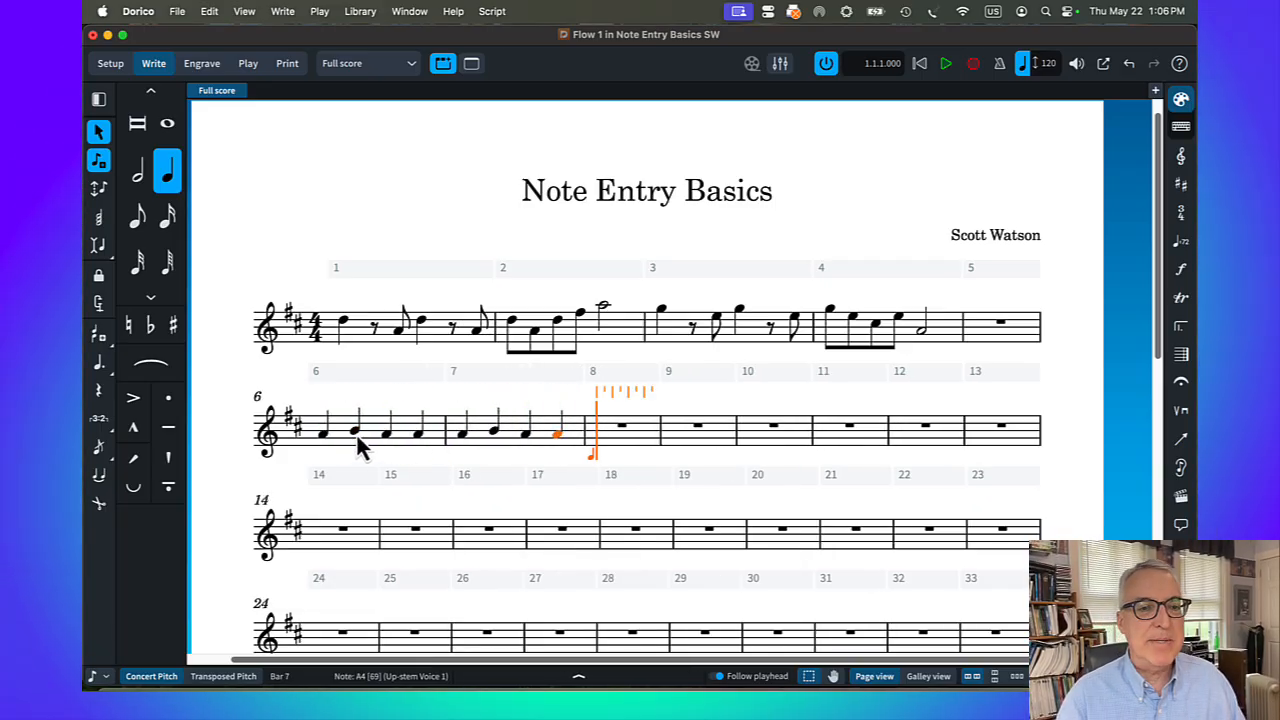
pyautogui.press('Escape')
# Add a flat to the B4 in bar 6 and undo it
pyautogui.click(356, 433)
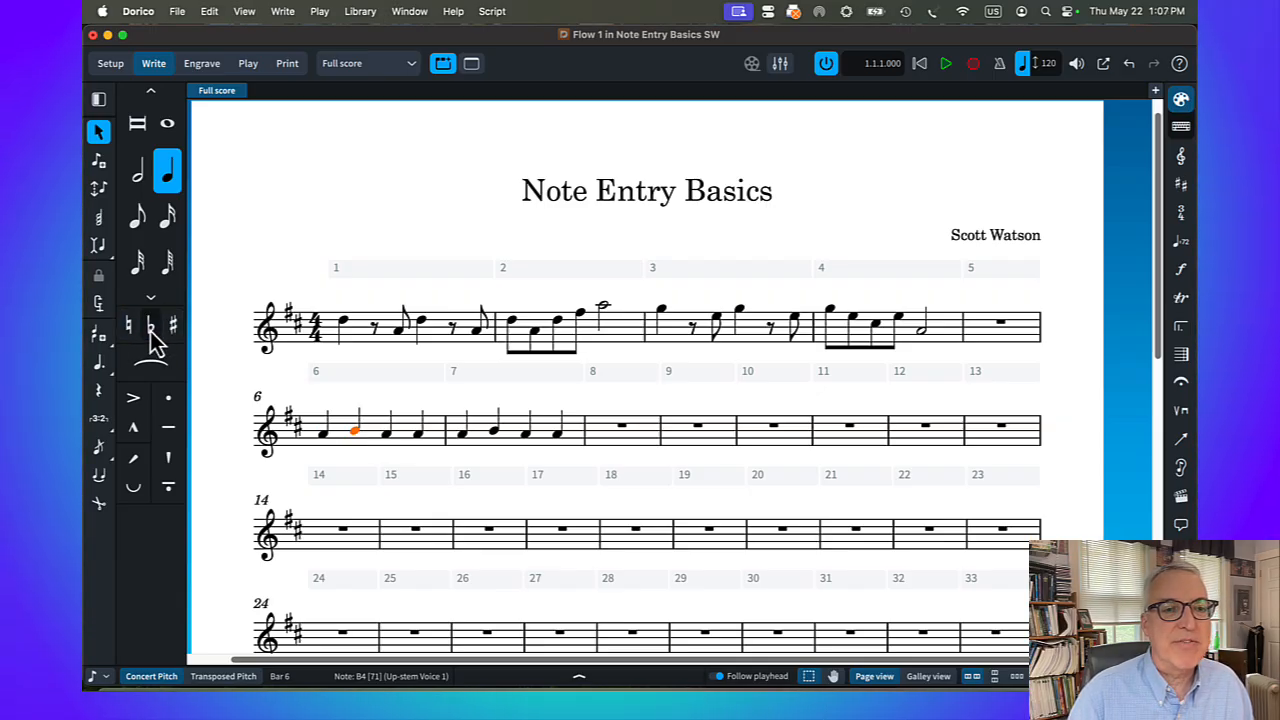
pyautogui.click(151, 327)
pyautogui.click(151, 327)
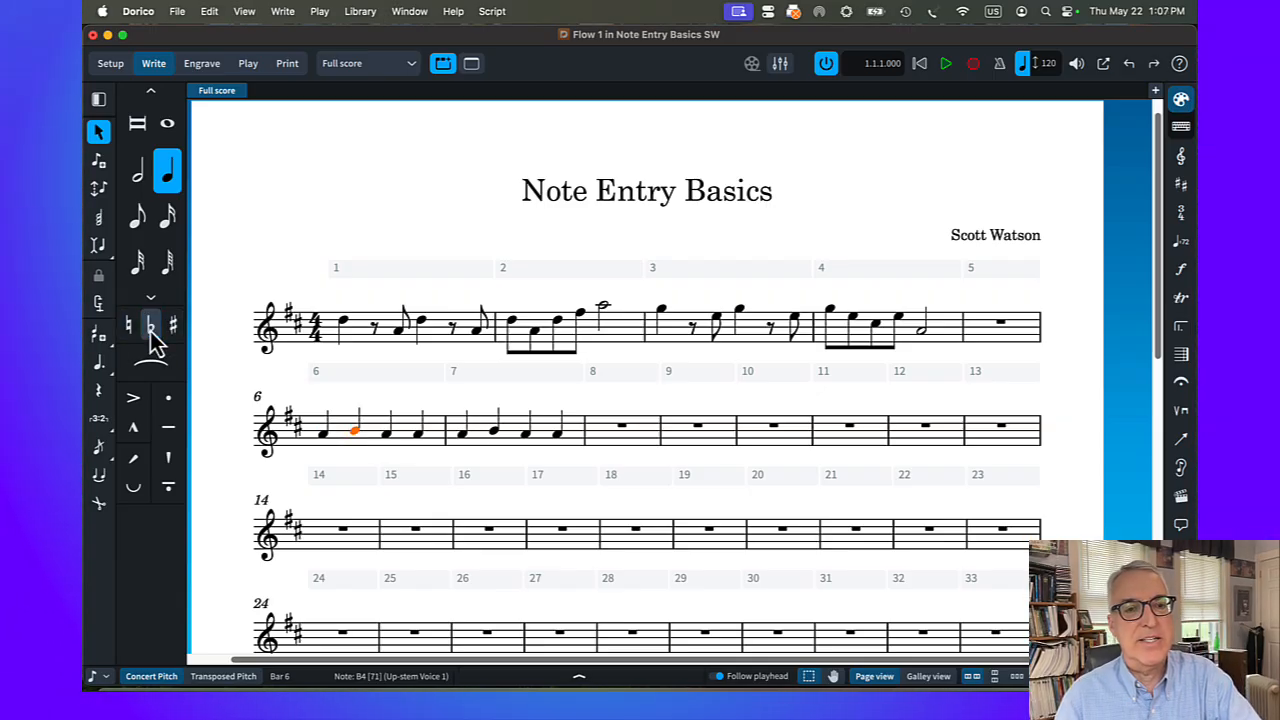
pyautogui.press('-')
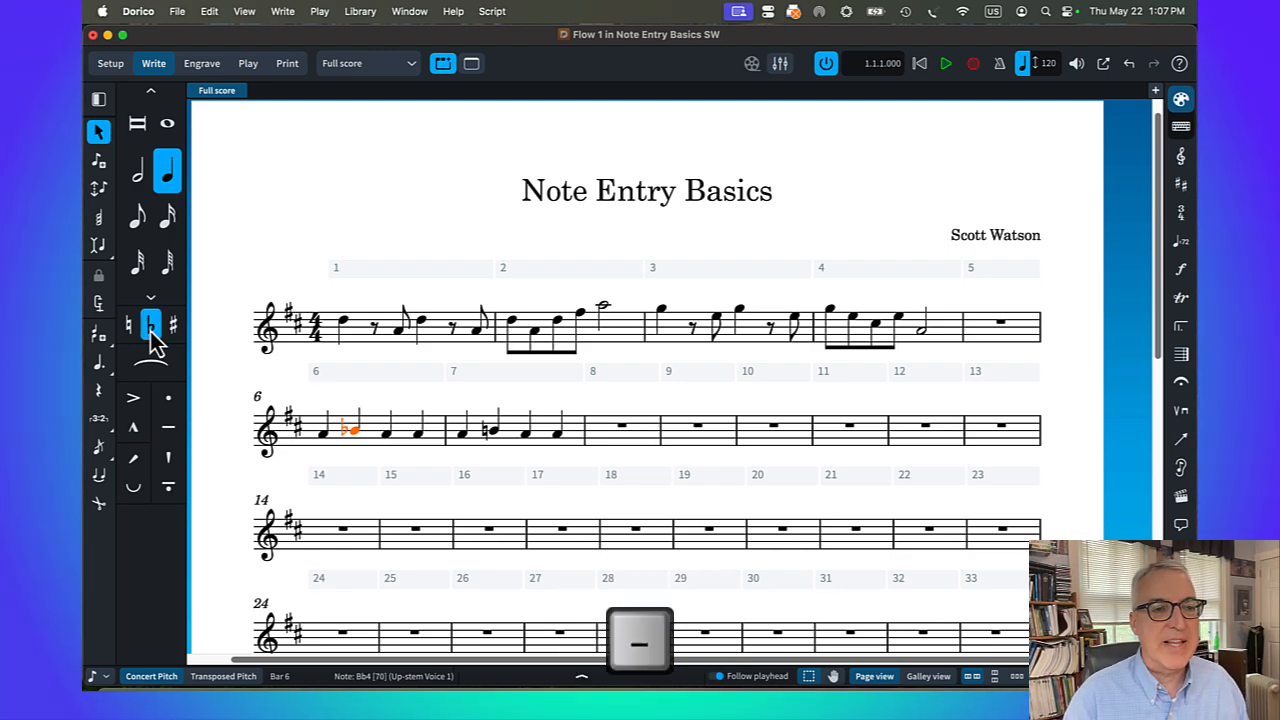
pyautogui.press('super+z')
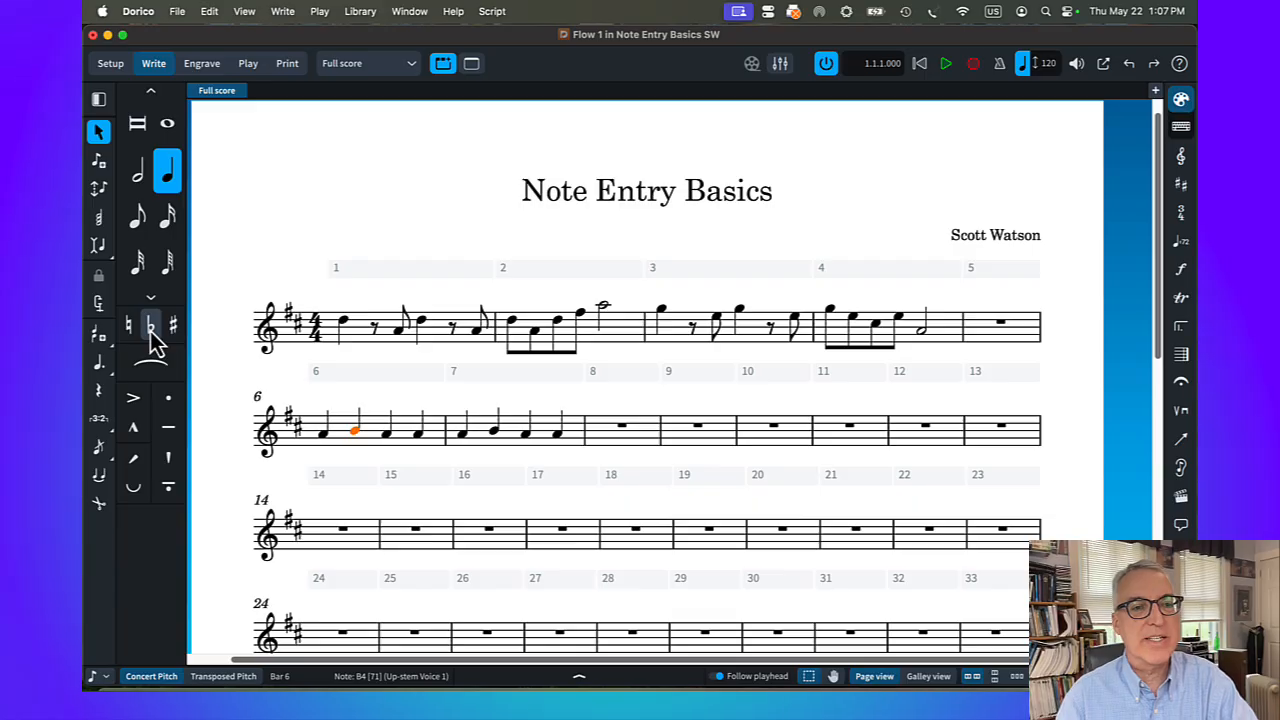
# Raise the B4 in bar 6 to B♯4, then restore it to B natural
pyautogui.click(173, 330)
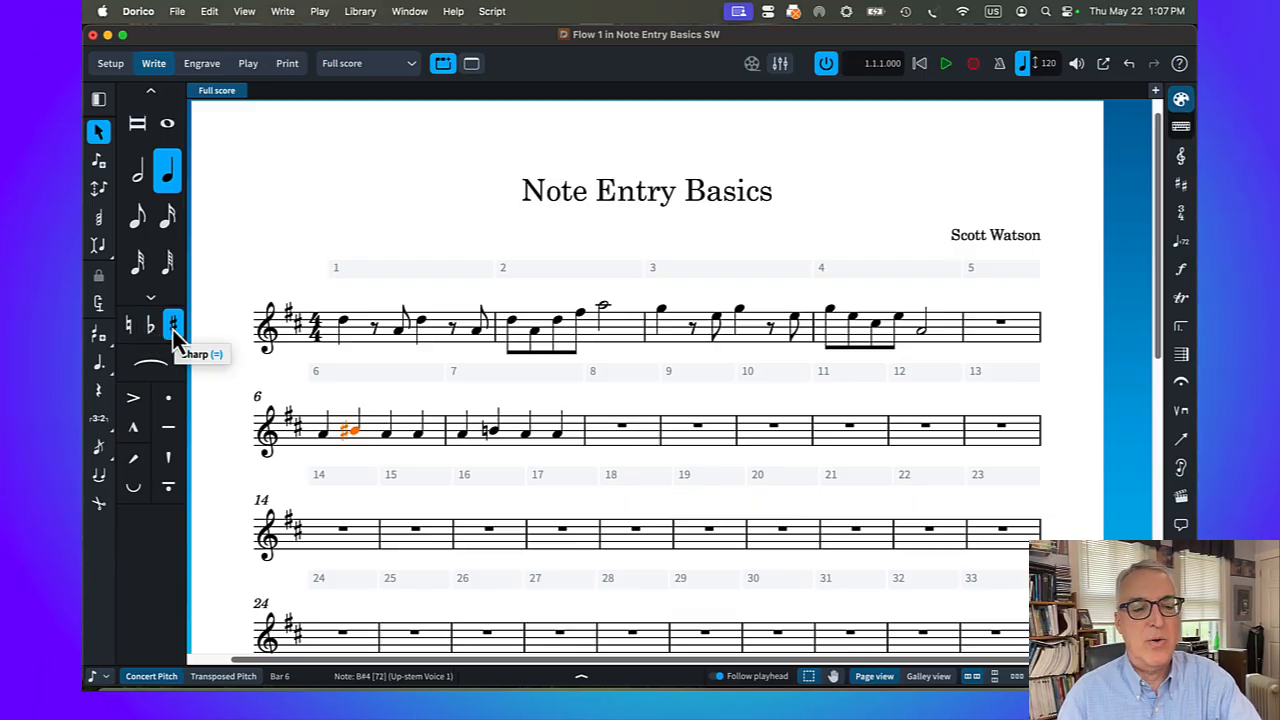
pyautogui.press('super+z')
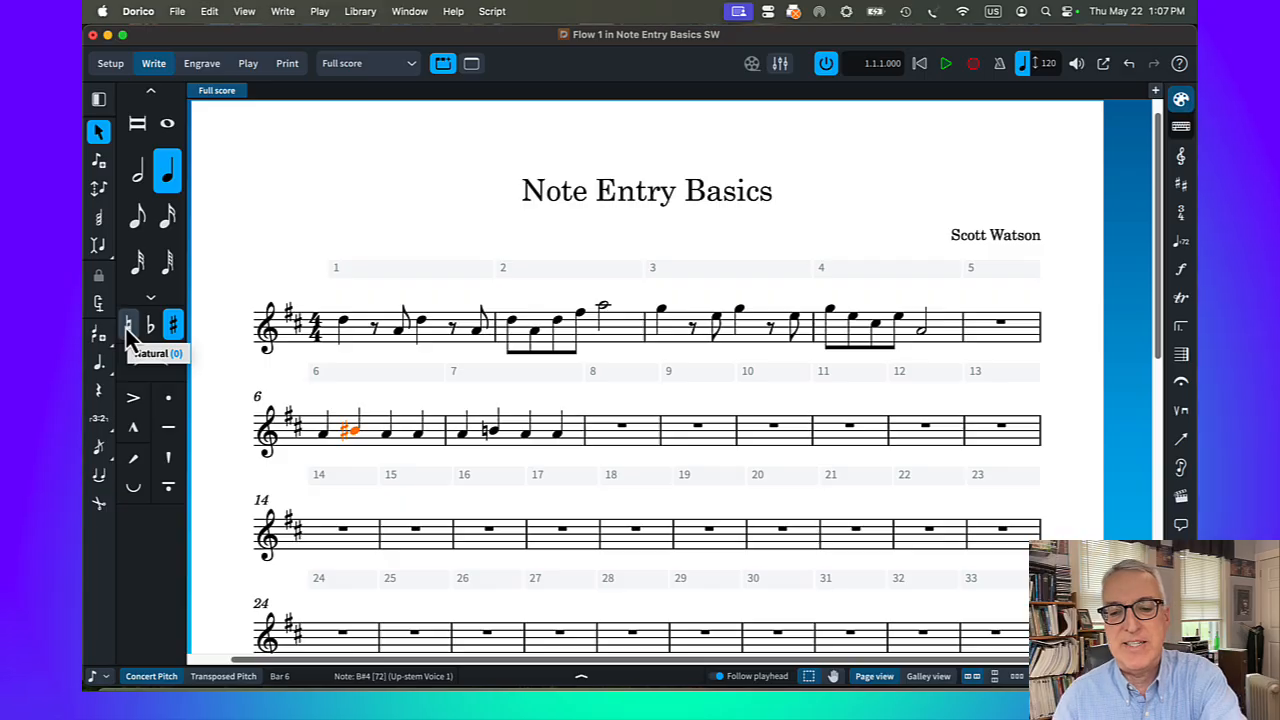
pyautogui.press('0')
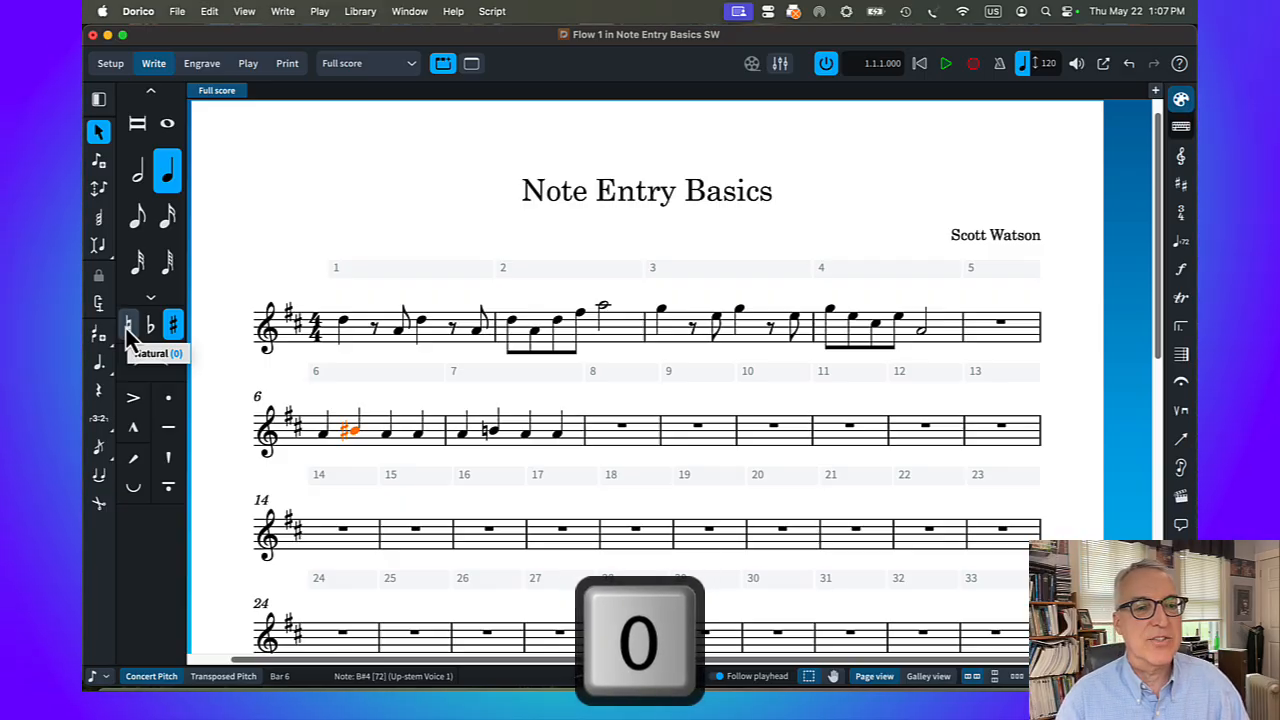
pyautogui.click(127, 326)
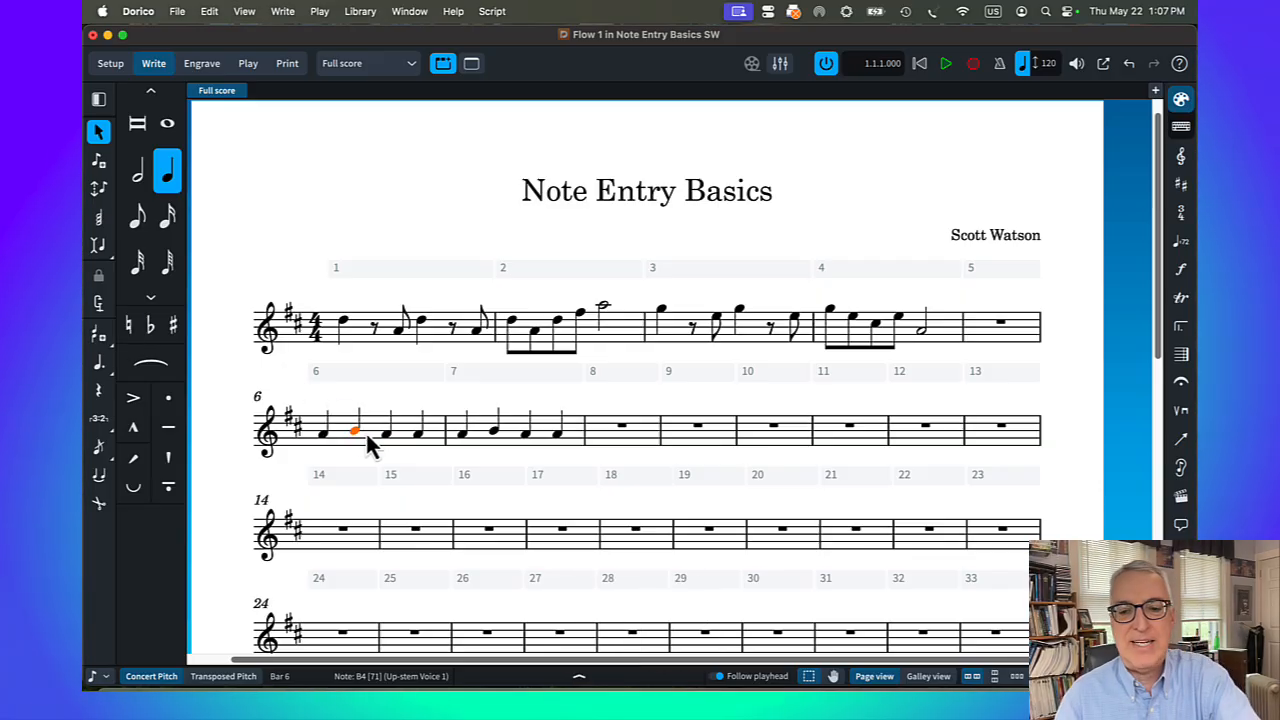
# In bar 6, flatten the second note to B♭4 and the third to A♭4, and raise the fourth an octave to A♭5
pyautogui.press('-')
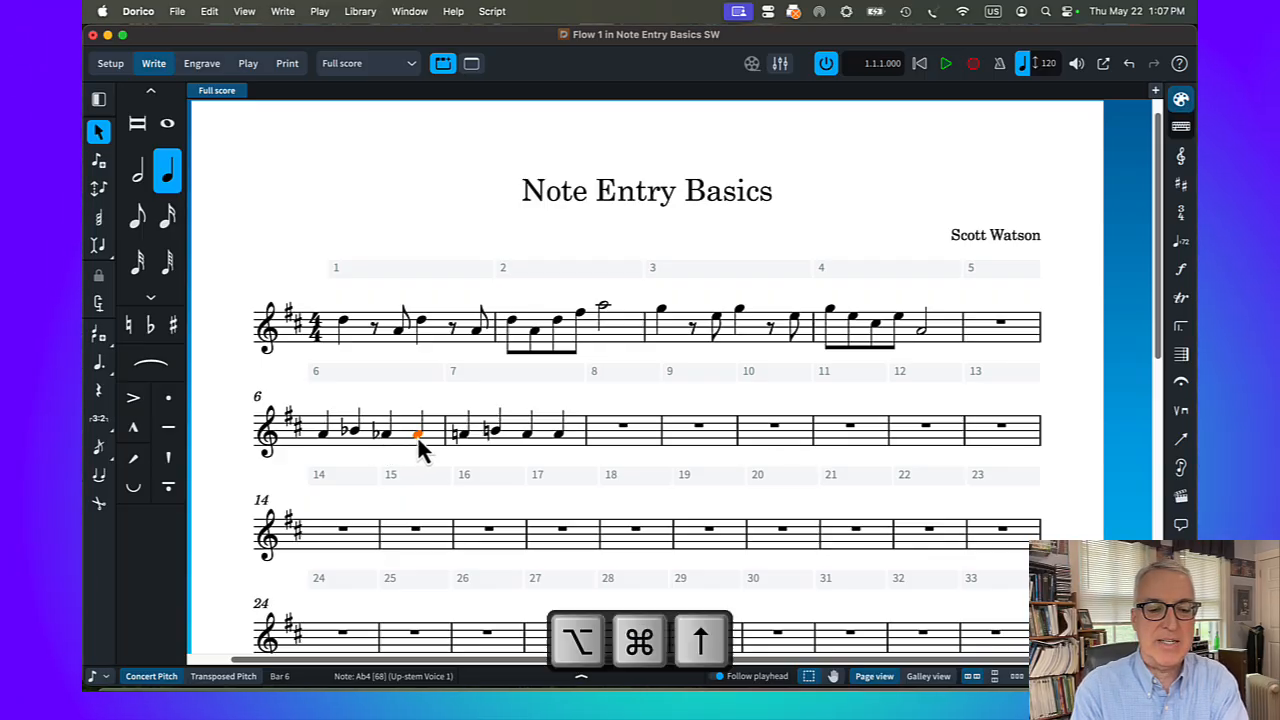
pyautogui.press('alt+super+Up')
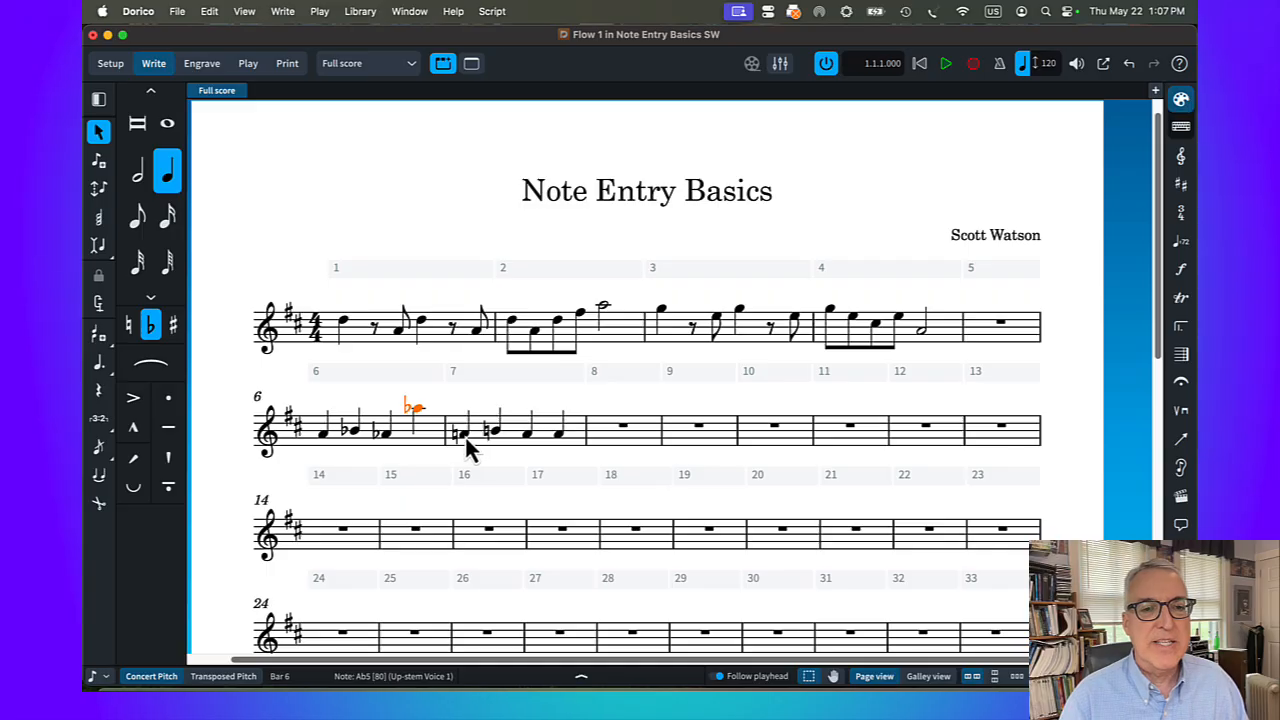
# Hide the courtesy natural on the first A4 in bar 7 by setting its Accidental property to Hide
pyautogui.click(465, 437)
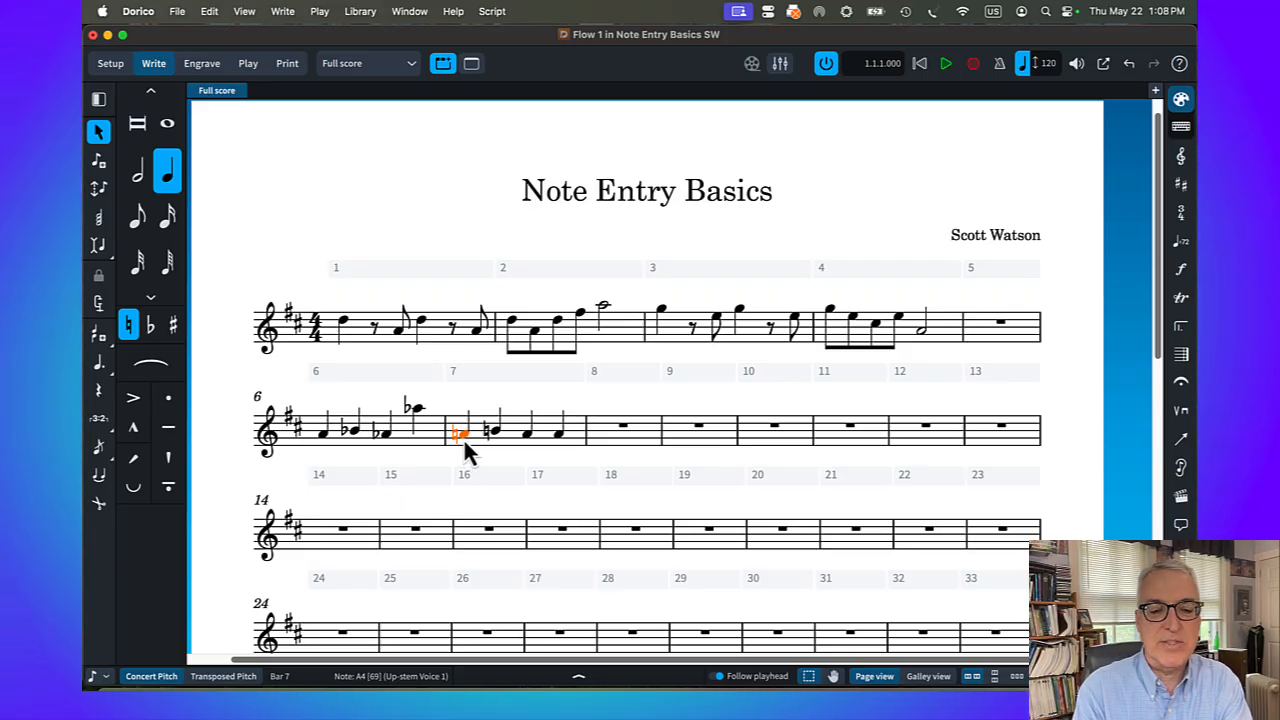
pyautogui.press('super+8')
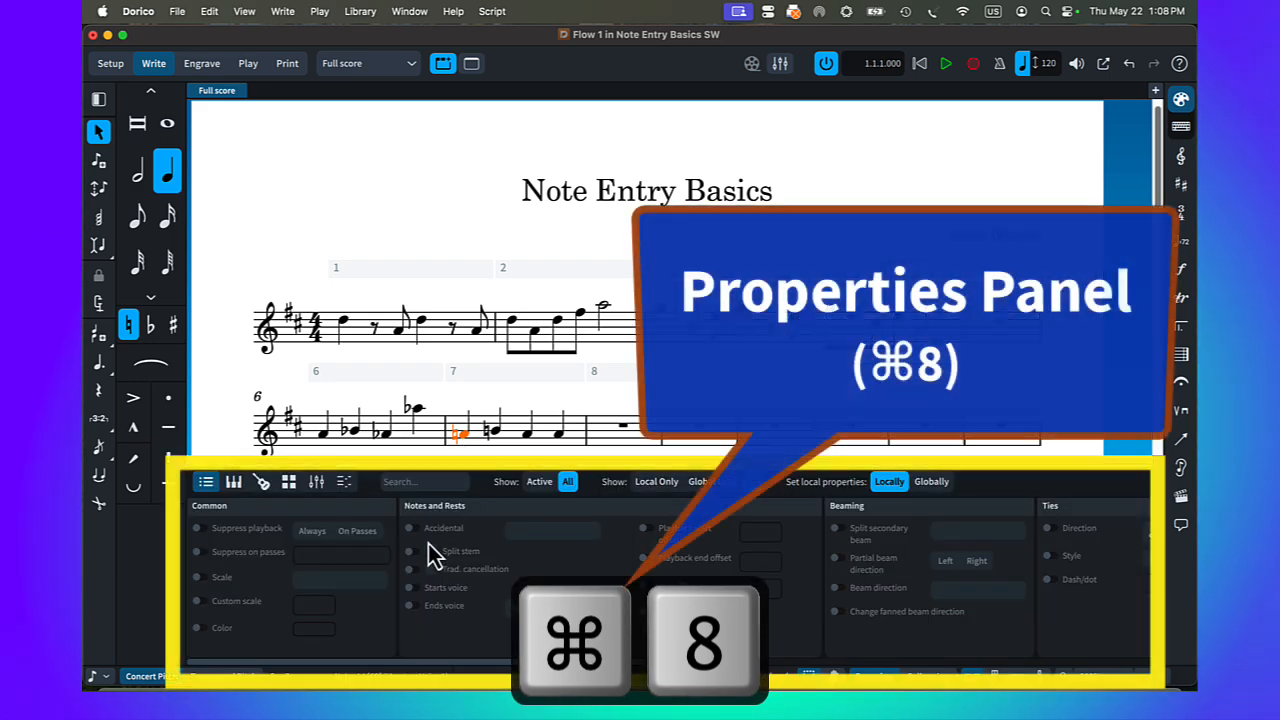
pyautogui.click(418, 531)
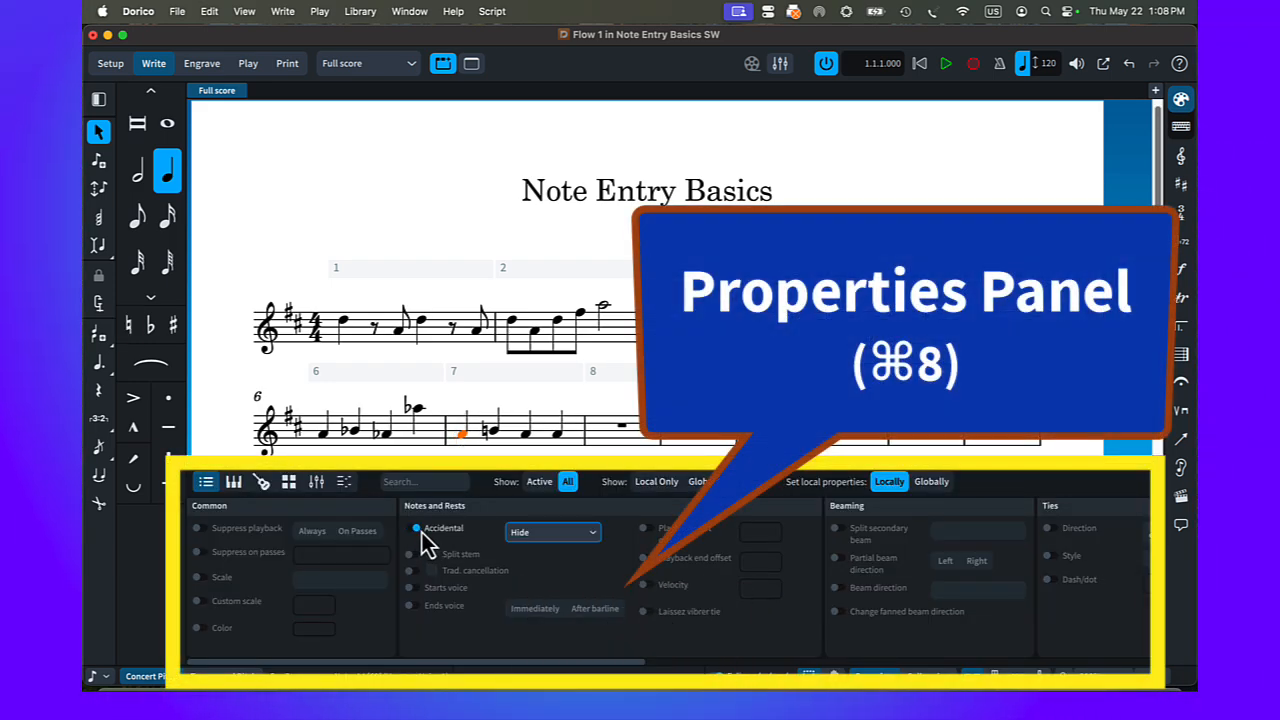
# Show the courtesy natural on the first A4 in bar 7 in round brackets, and close the note properties
pyautogui.click(536, 537)
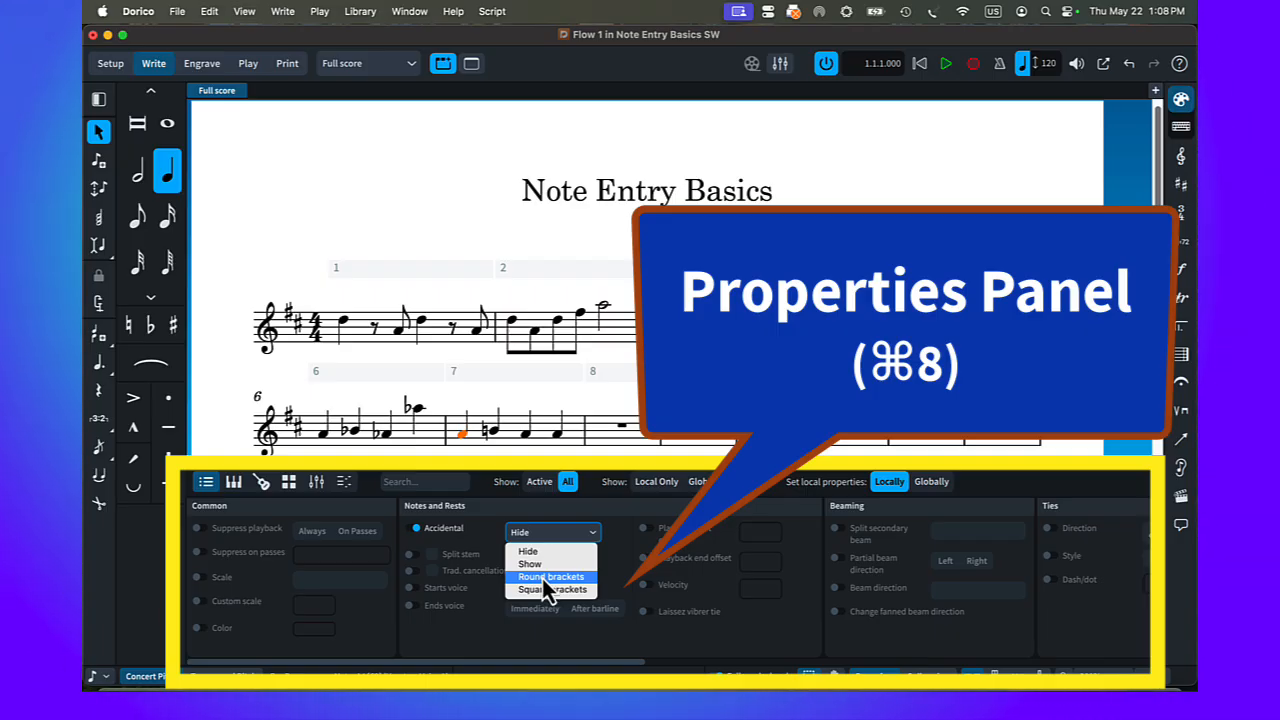
pyautogui.click(542, 578)
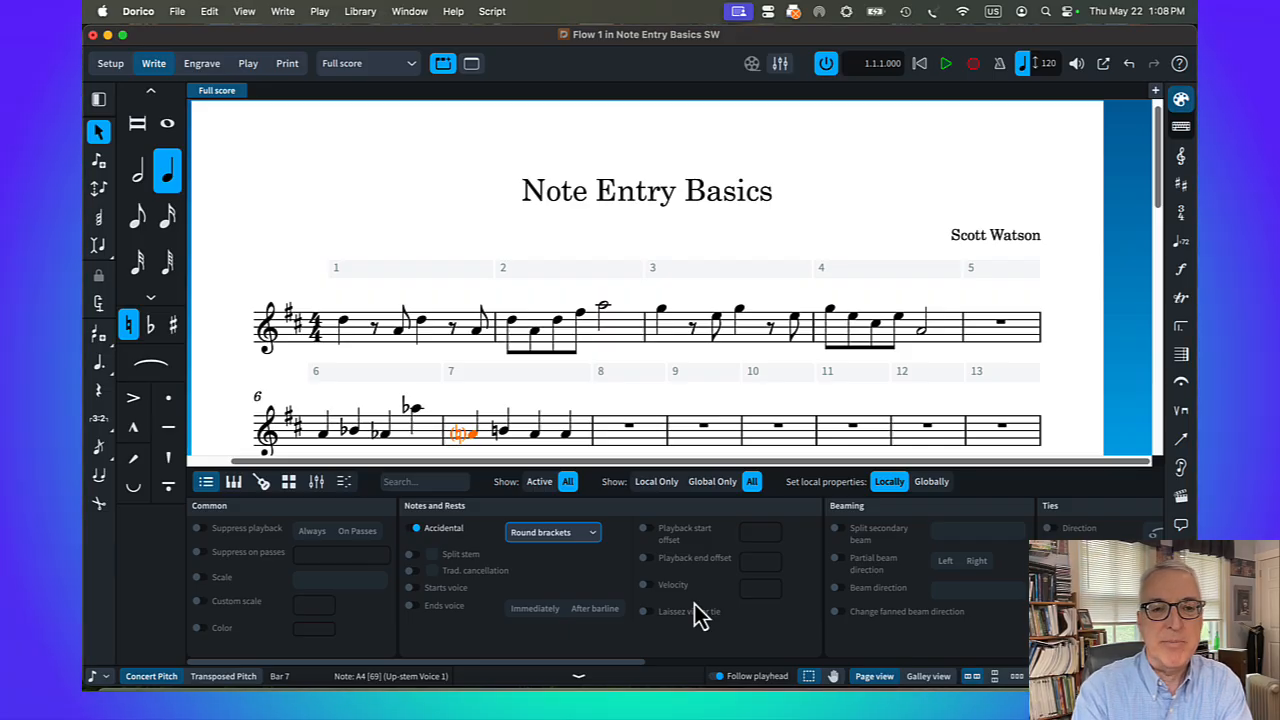
pyautogui.press('super+8')
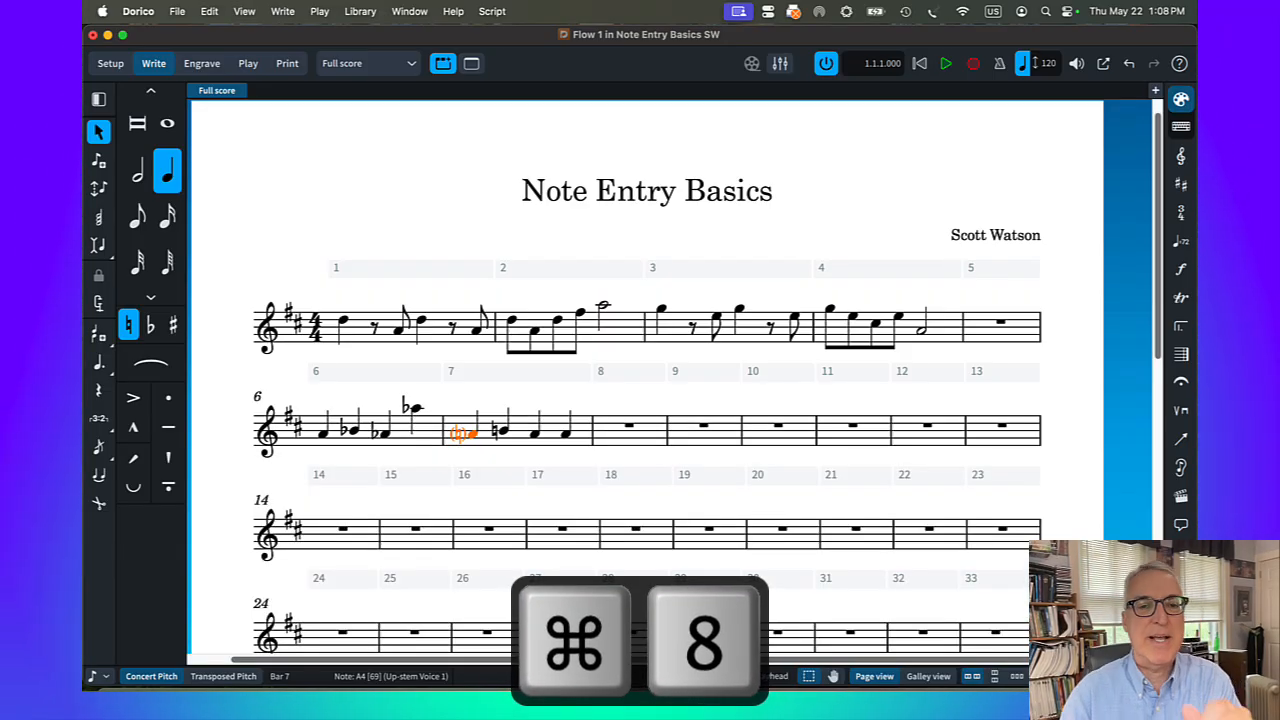
# In bar 7, flatten the second note to B♭4 and the third to A♭4, and respell the third enharmonically as G♯4
pyautogui.click(503, 432)
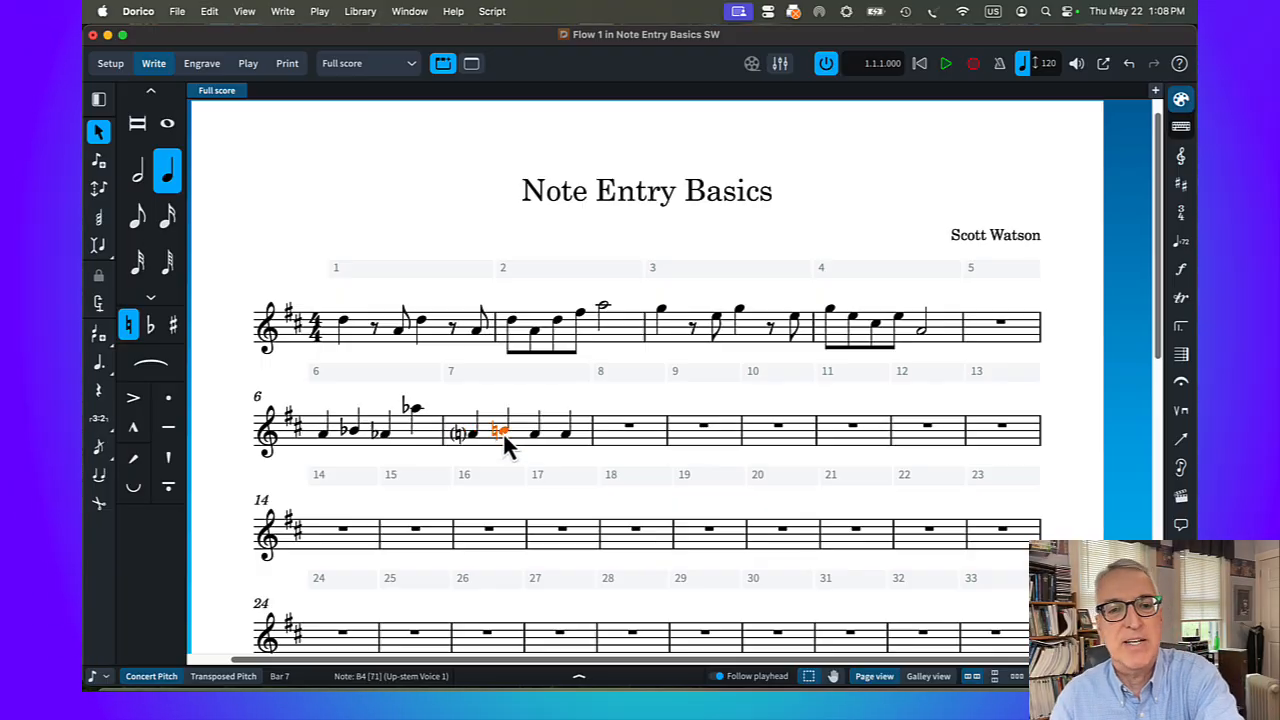
pyautogui.press('-')
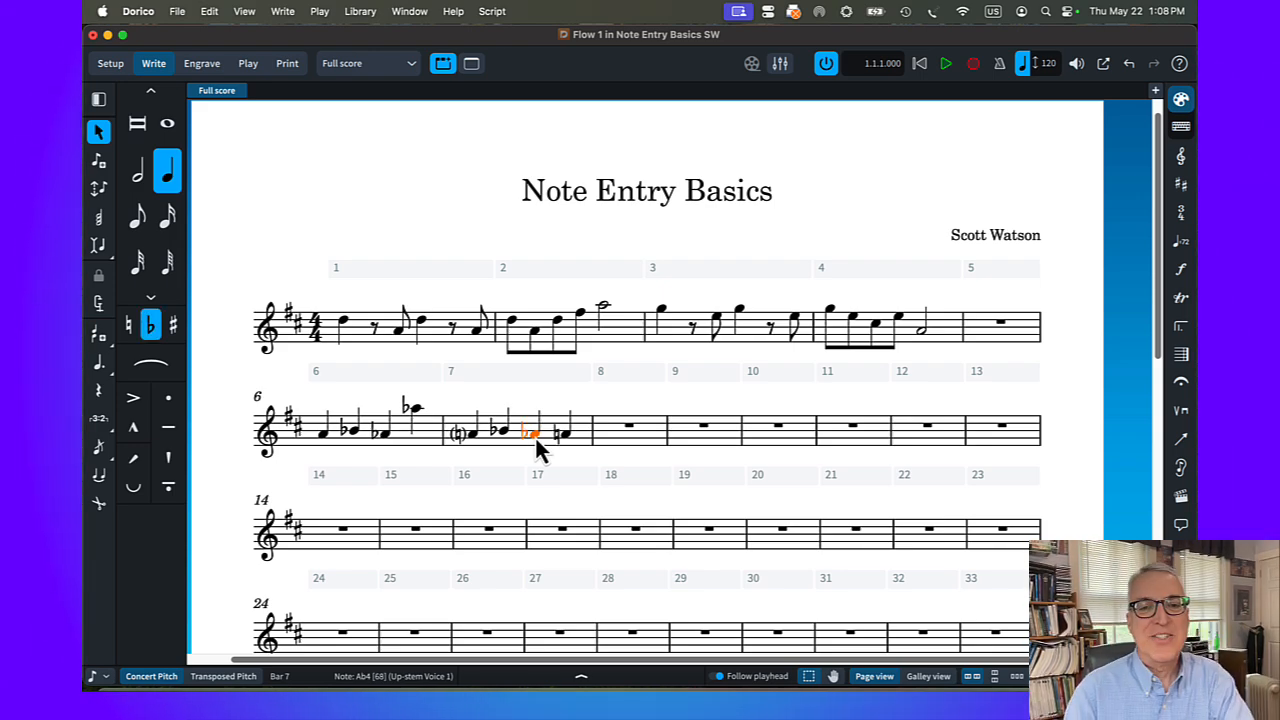
pyautogui.hotkey('alt', '-')
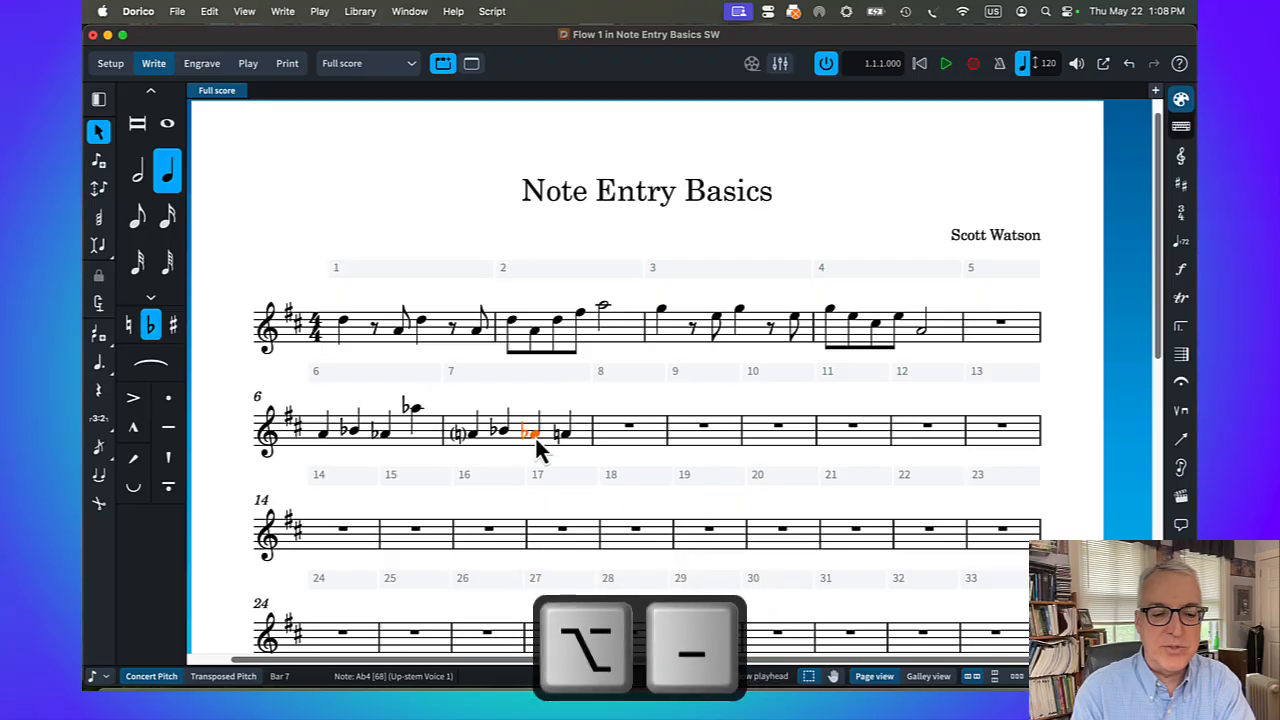
pyautogui.hotkey('alt', '-')
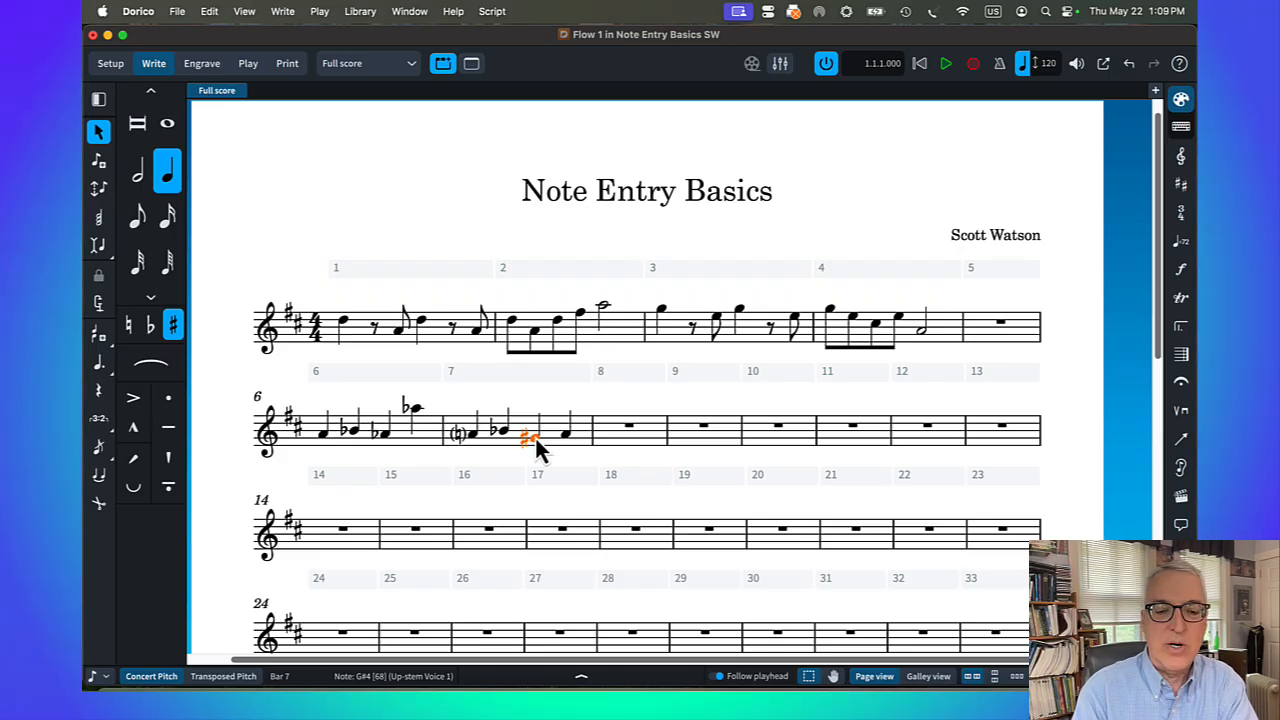
pyautogui.hotkey('alt', '=')
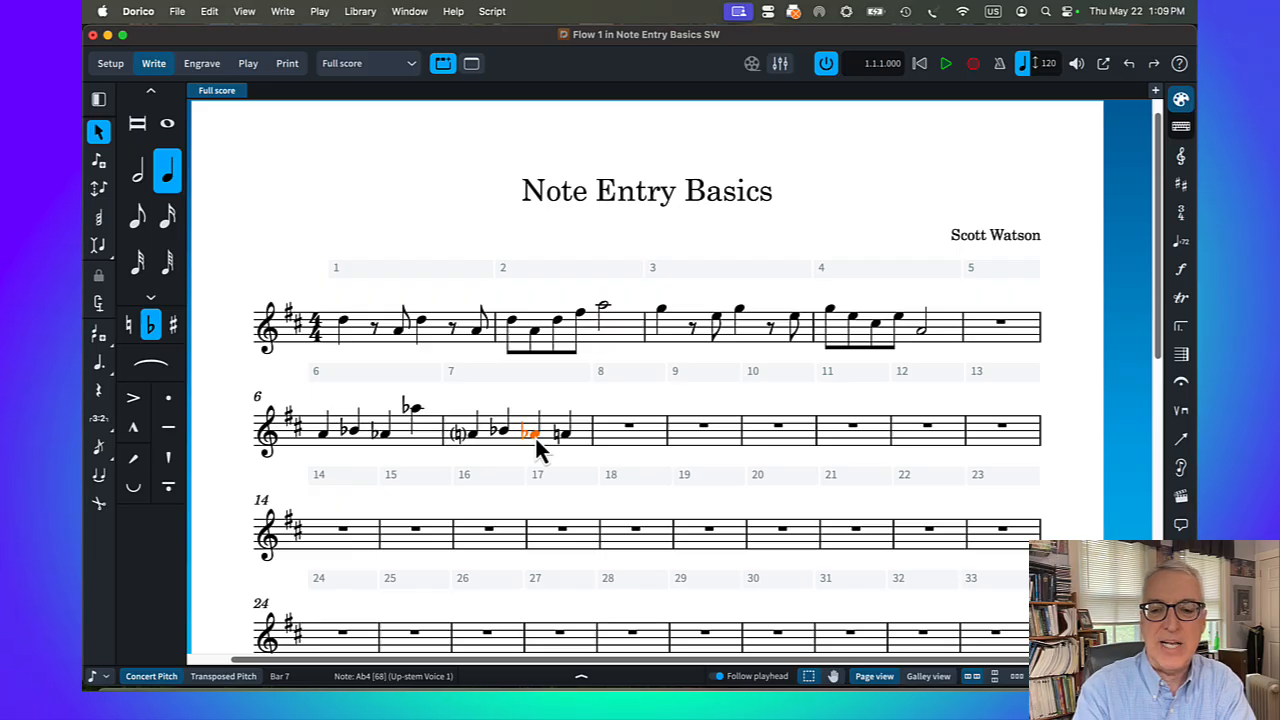
pyautogui.hotkey('alt', '=')
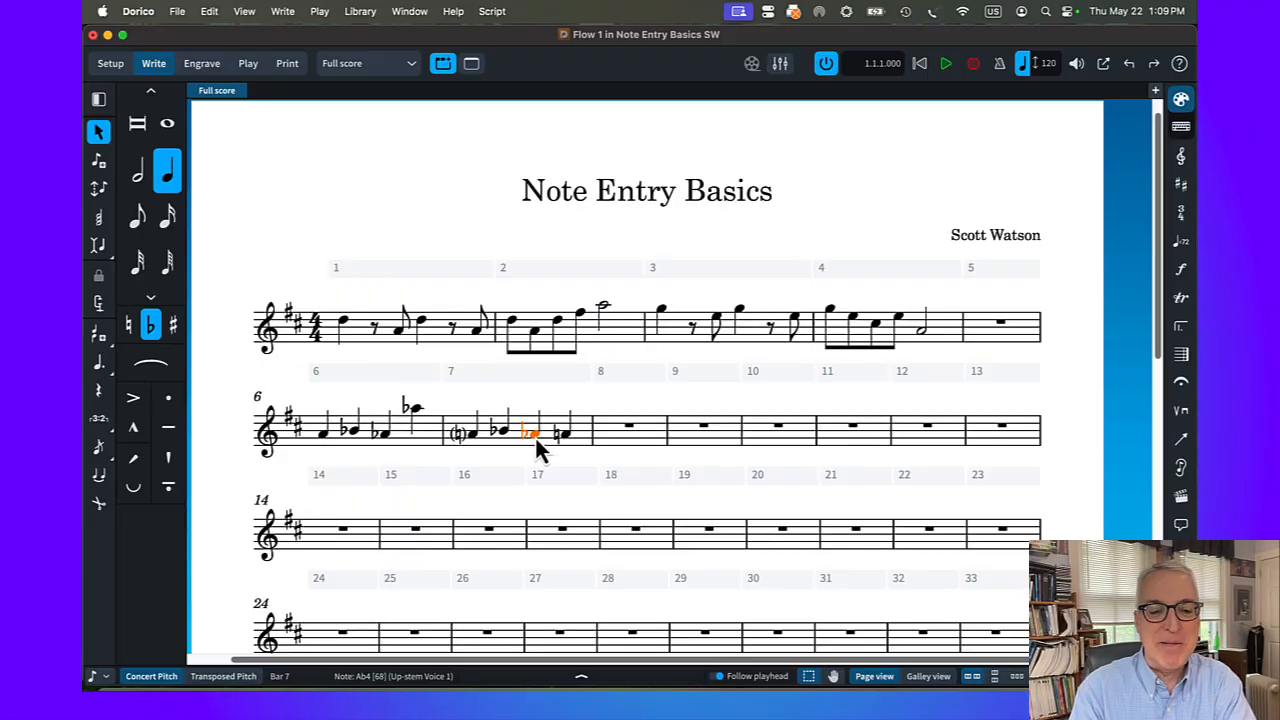
pyautogui.hotkey('alt', '-')
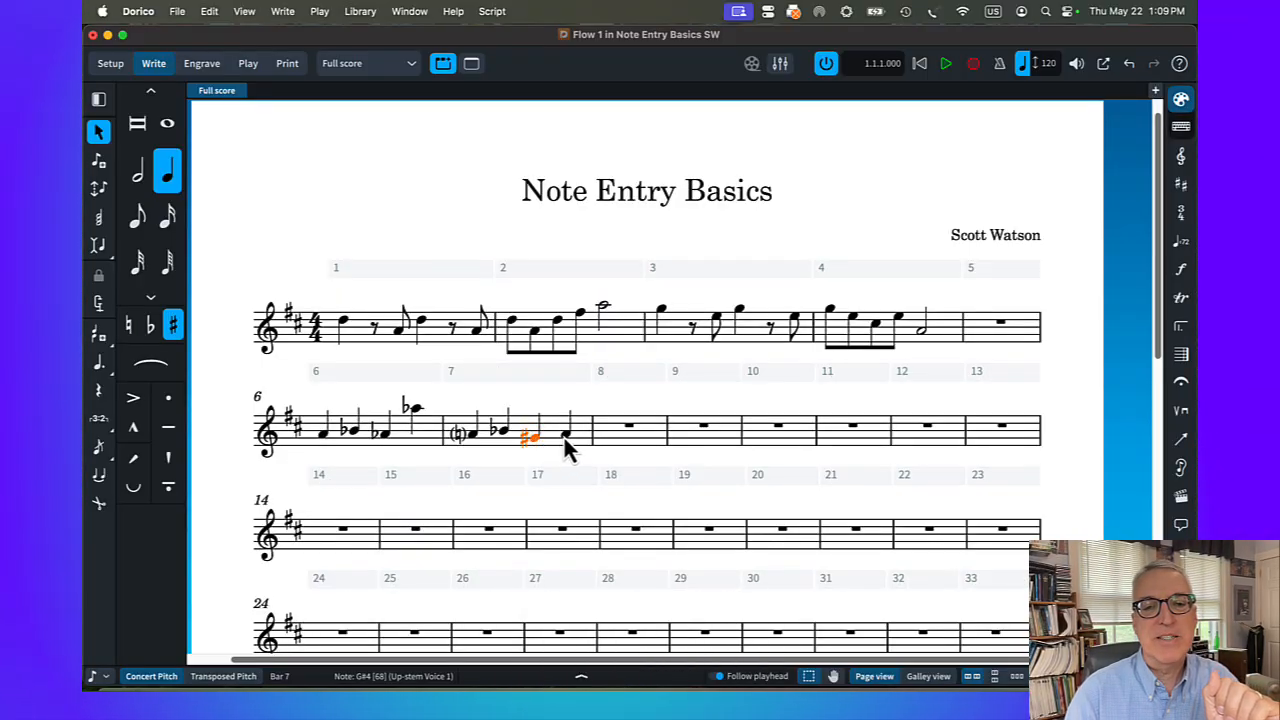
# Flatten the last note in bar 7 to A♭4, respell it as G♯4, and raise it an octave to G♯5
pyautogui.click(565, 437)
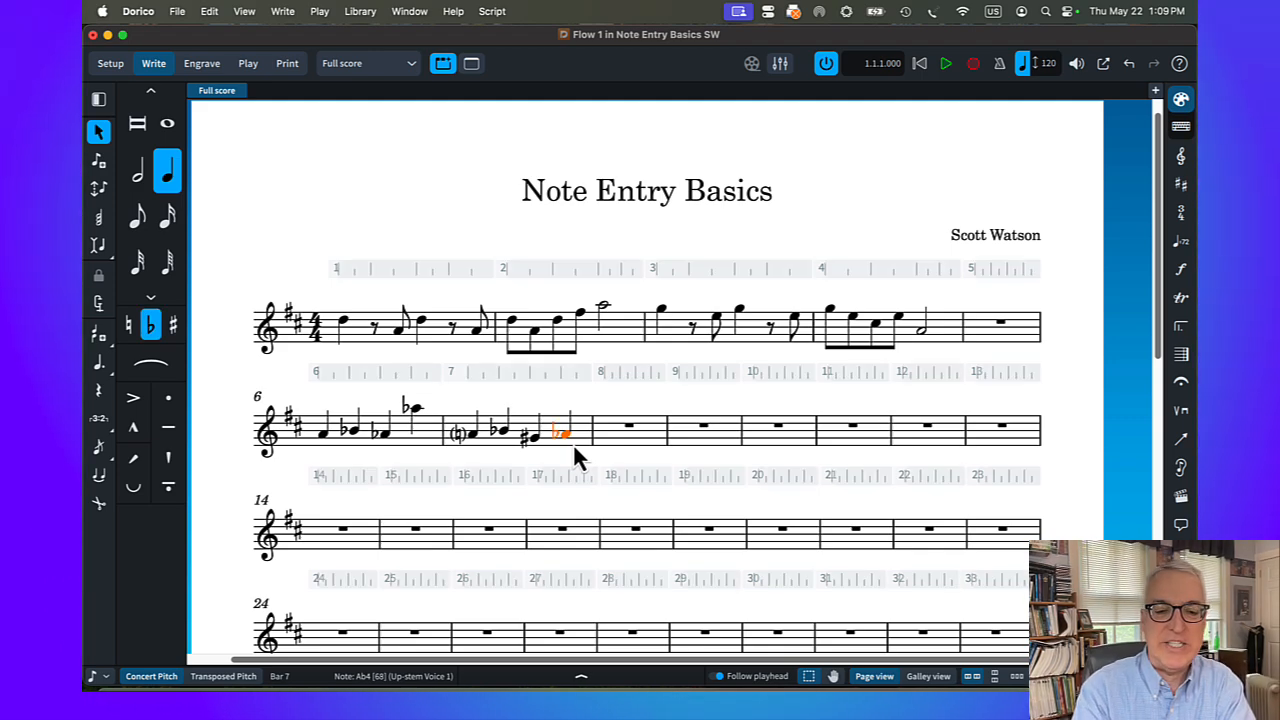
pyautogui.hotkey('alt', '=')
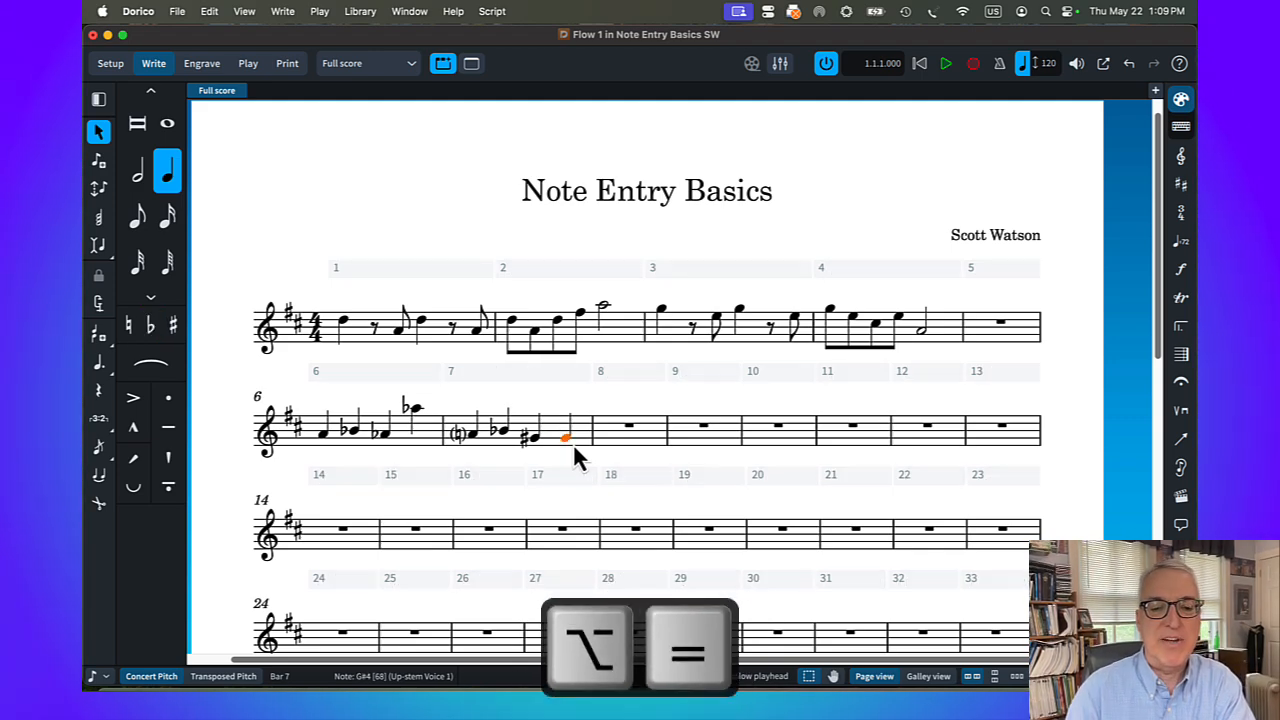
pyautogui.press('alt+super+Up')
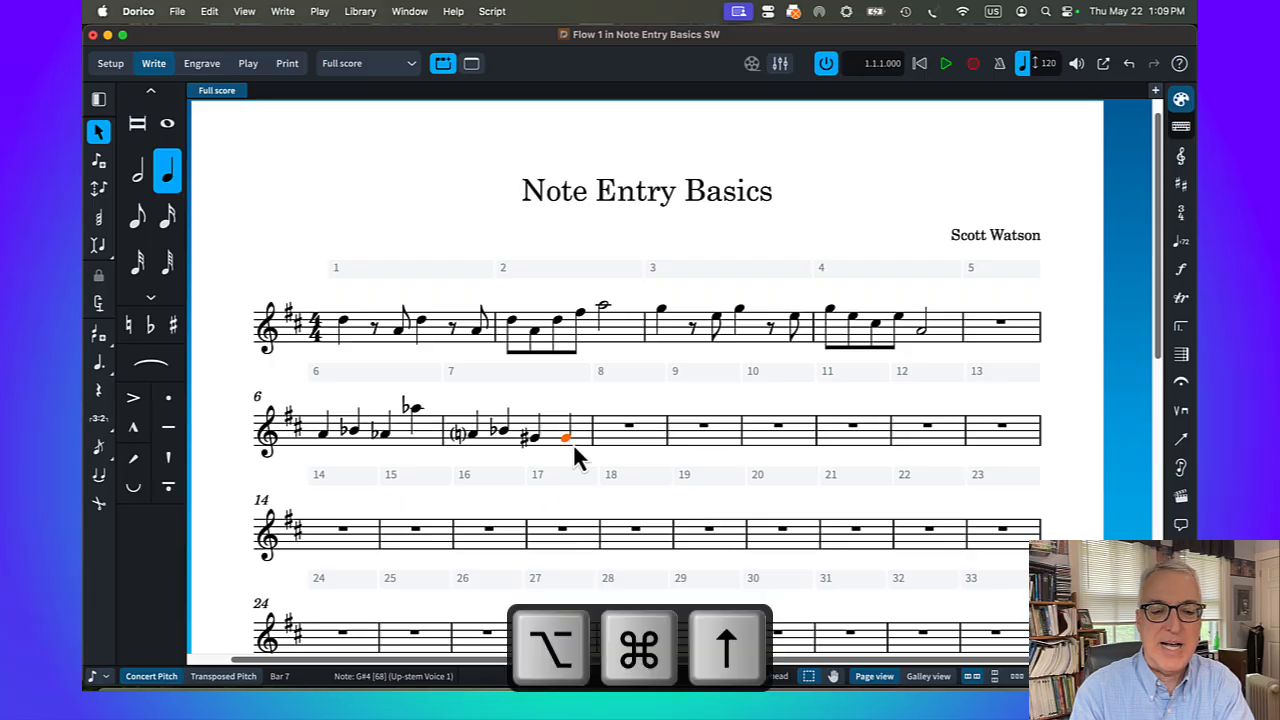
pyautogui.press('alt+super+Up')
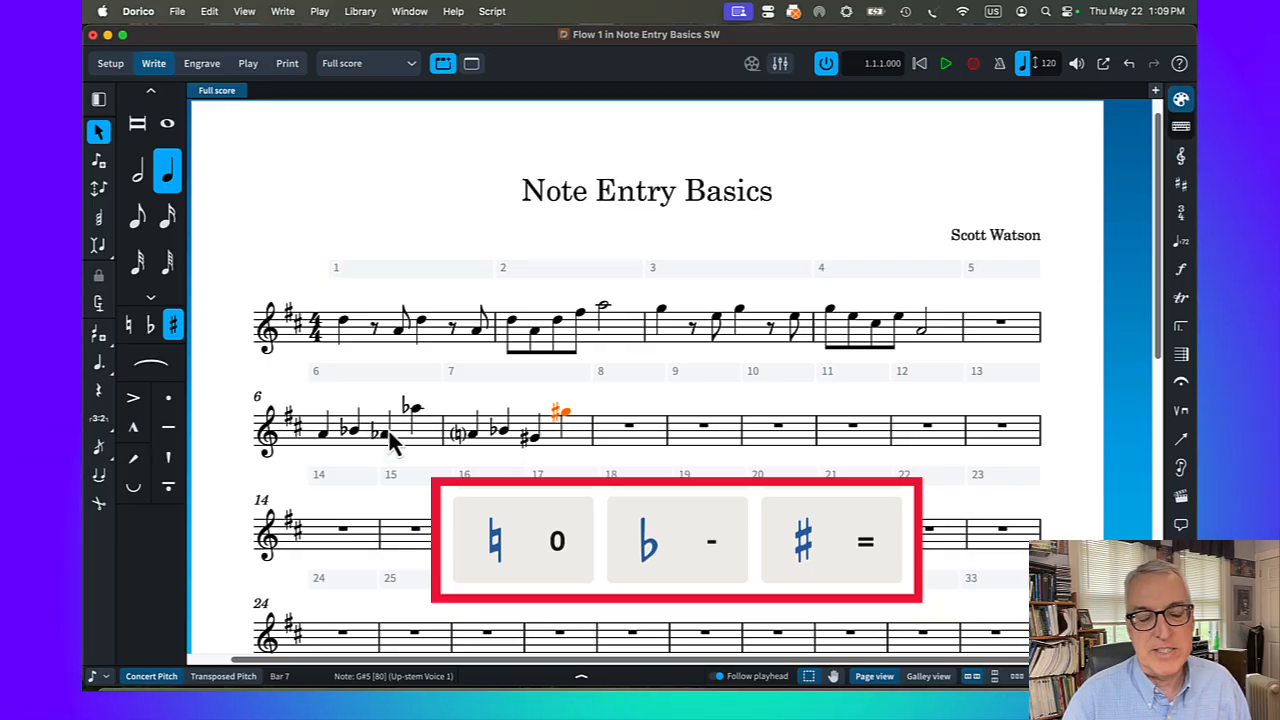
# Add a courtesy natural in round brackets to the first A4 in bar 6, and close the note properties
pyautogui.click(341, 441)
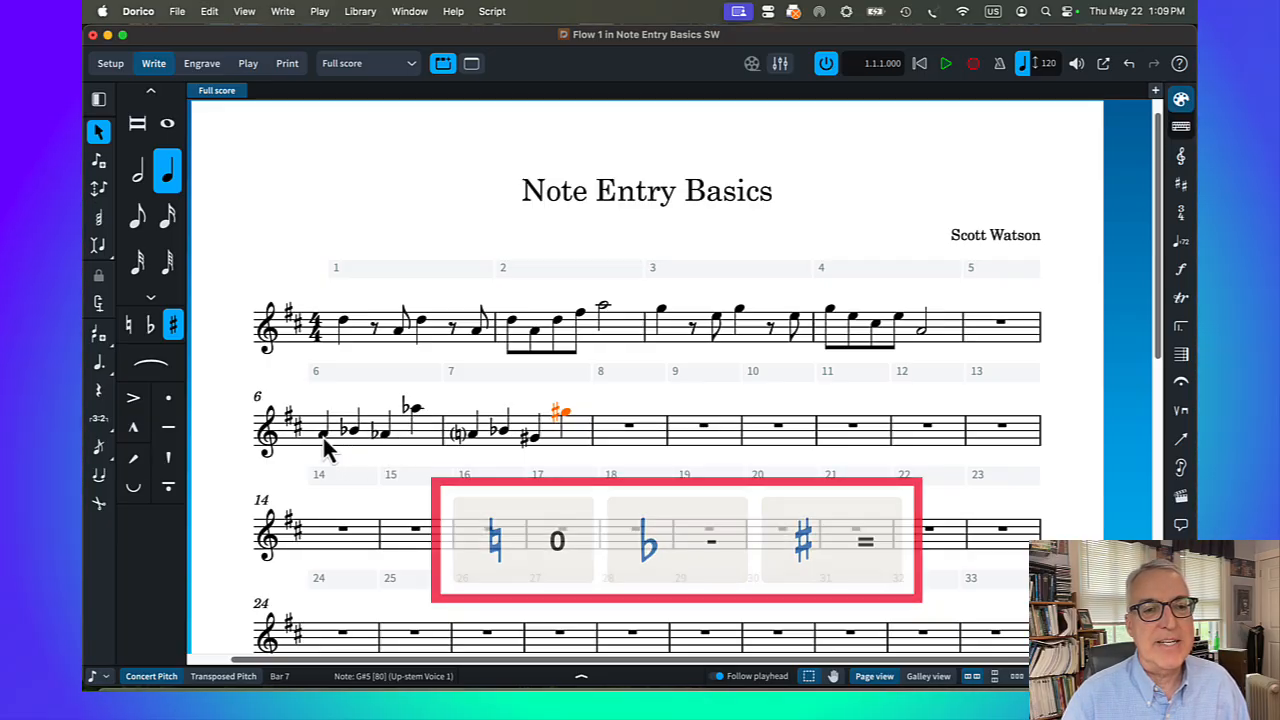
pyautogui.press('0')
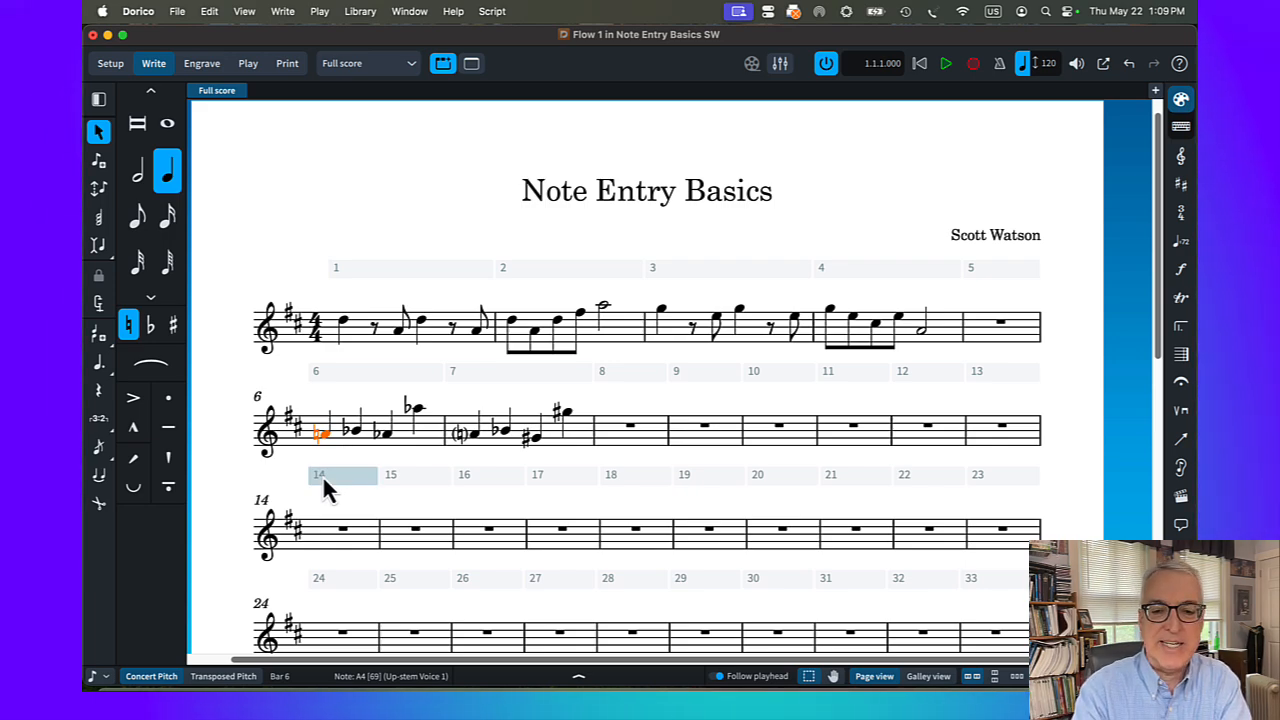
pyautogui.press('super+8')
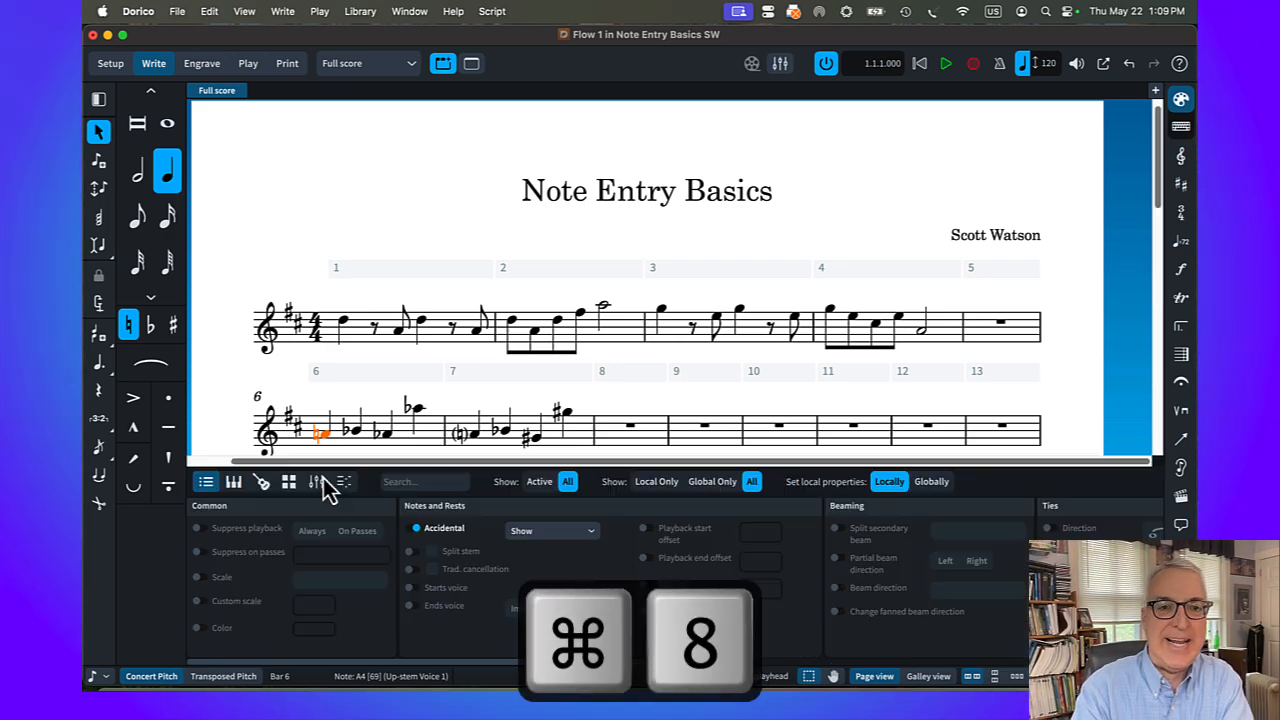
pyautogui.click(412, 530)
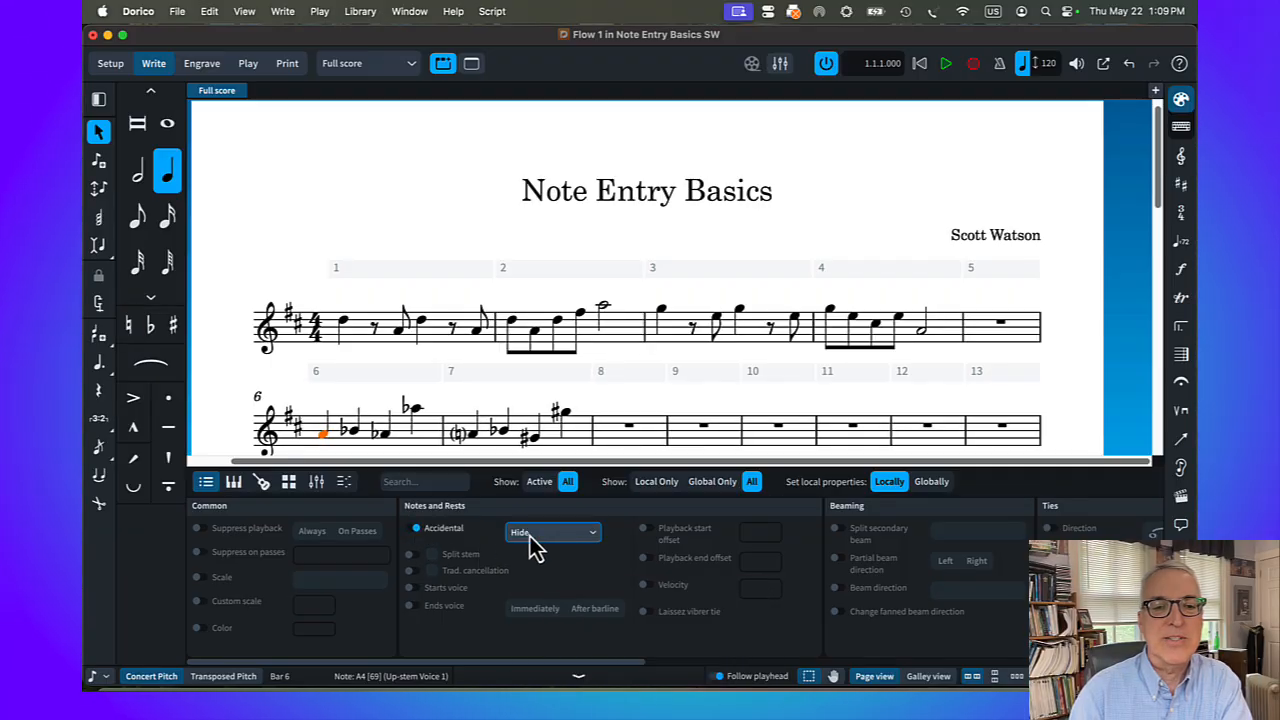
pyautogui.click(546, 578)
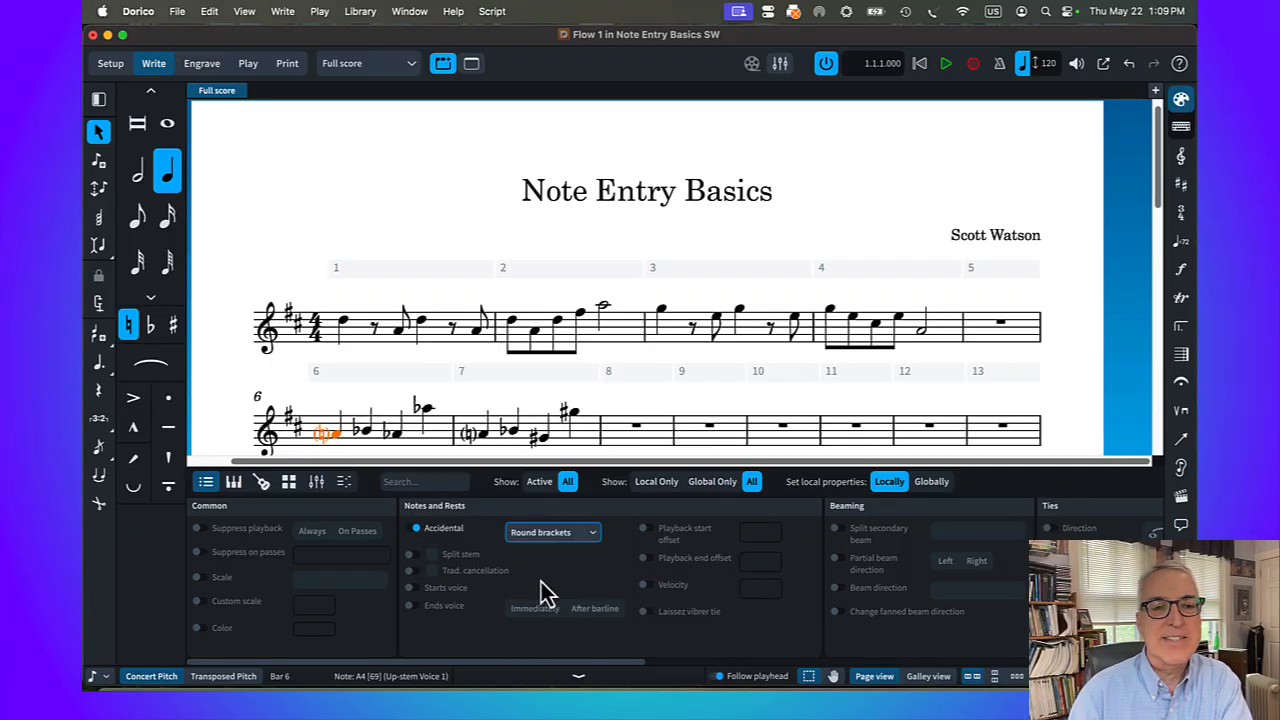
pyautogui.press('Escape')
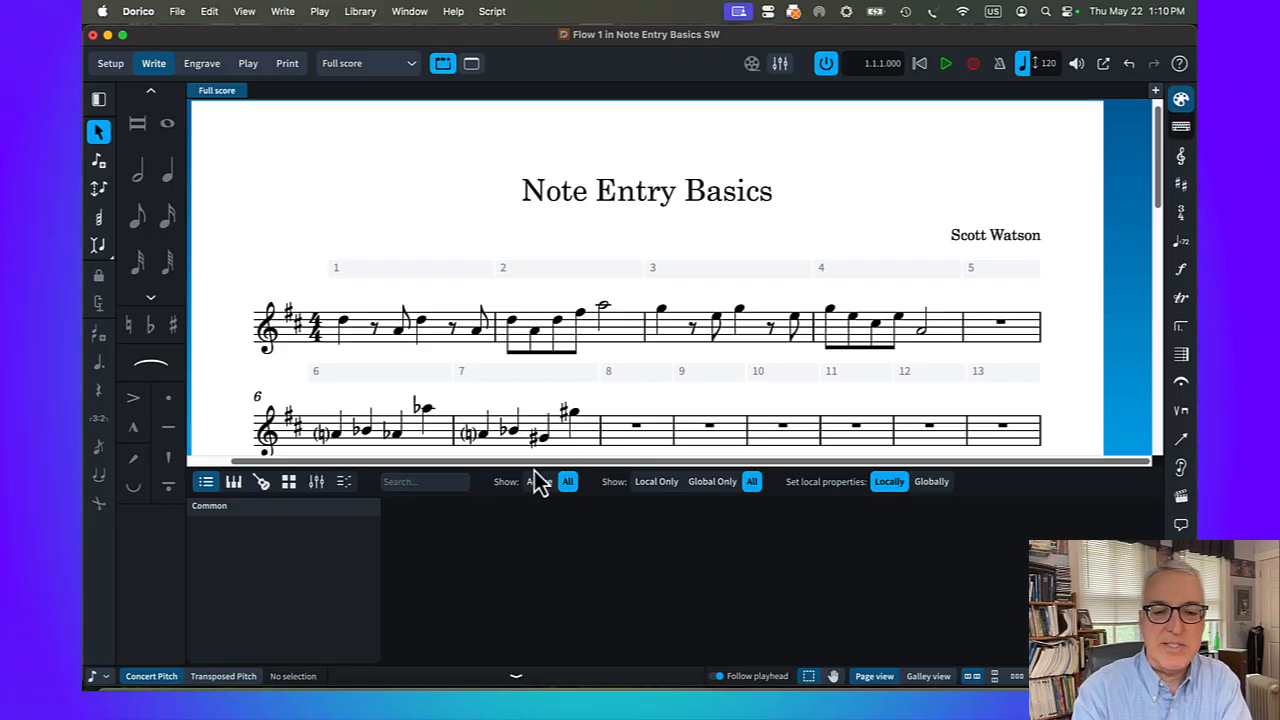
pyautogui.press('super+8')
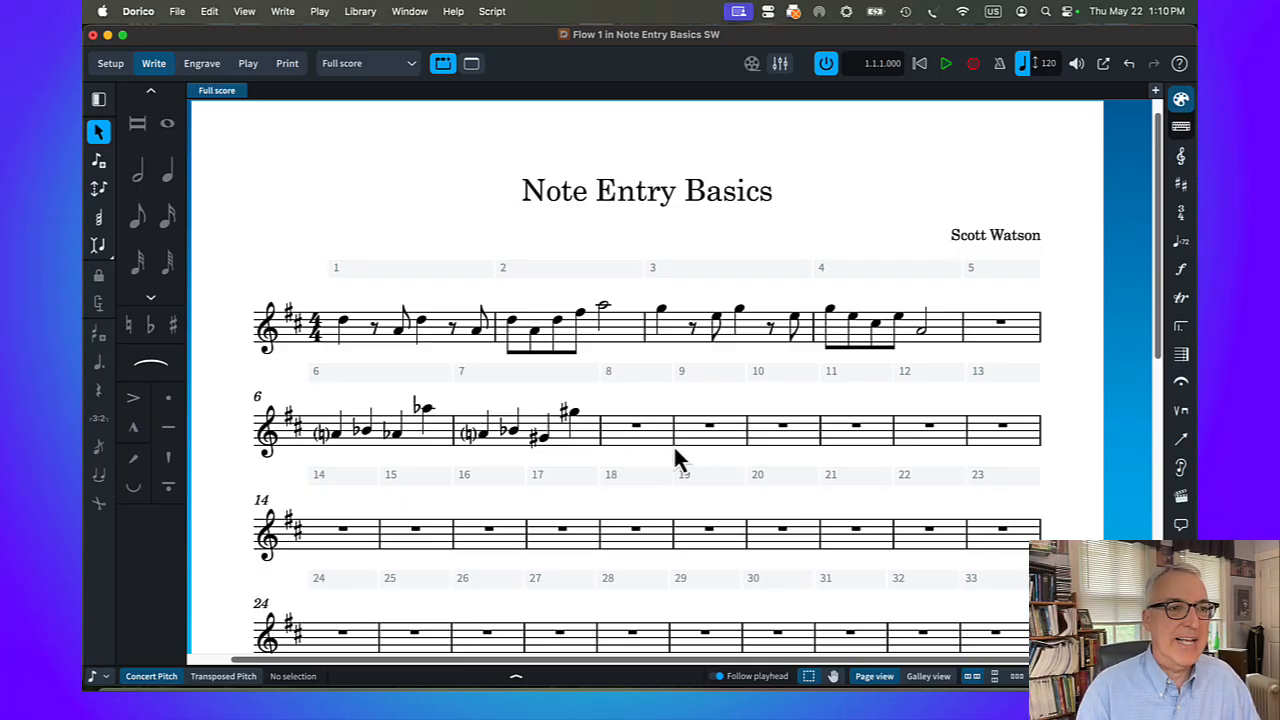
# In Notation Options, set cautionary accidentals to show in parentheses for different octaves in the same bar and the same octave in the following bar
pyautogui.click(356, 13)
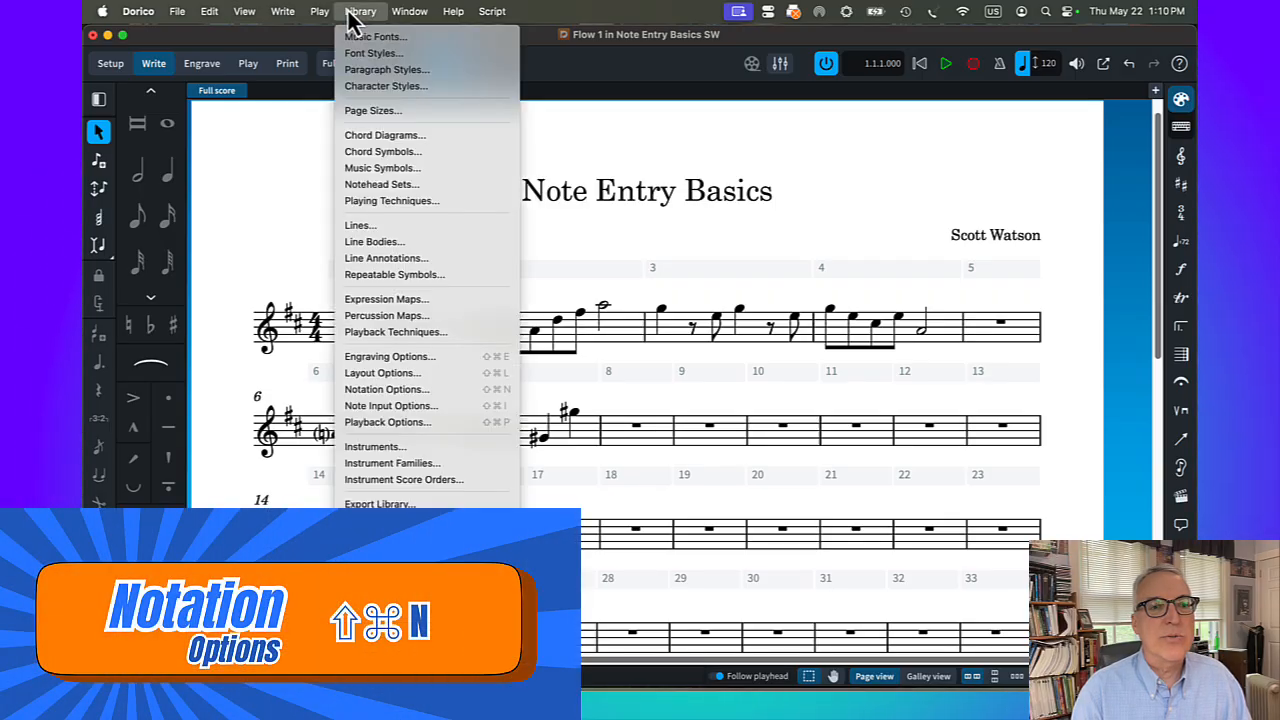
pyautogui.click(457, 392)
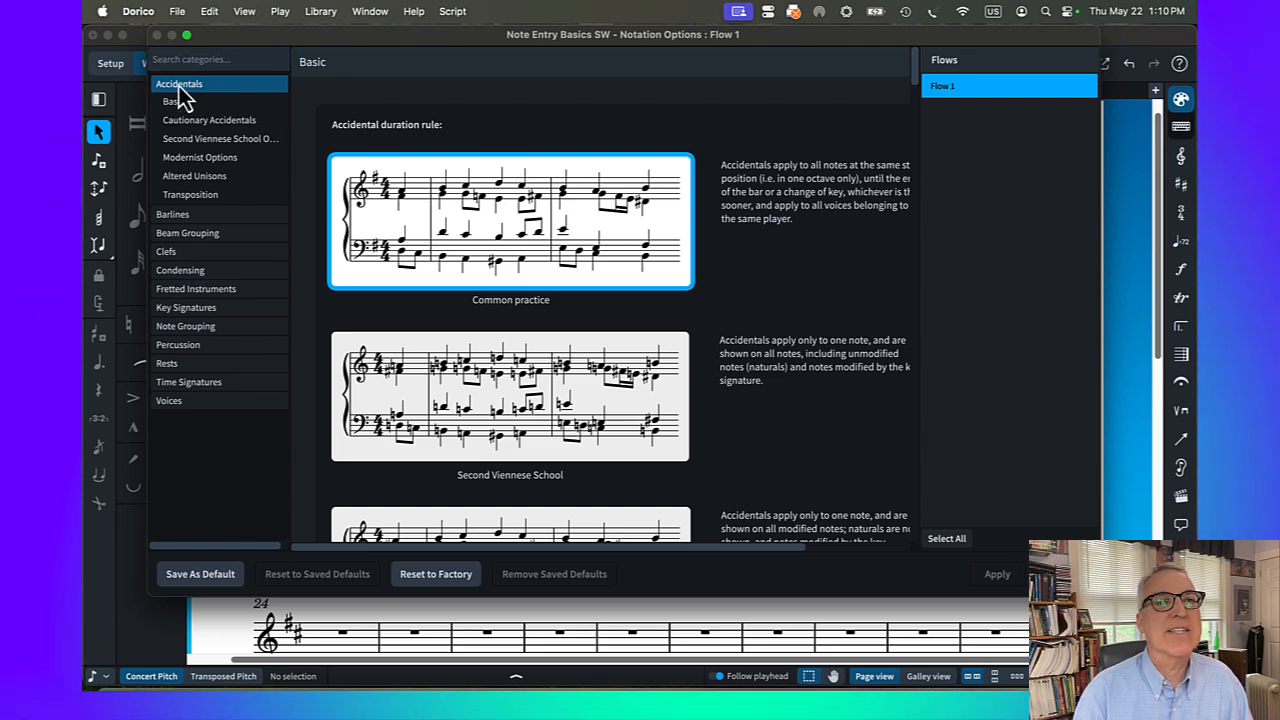
pyautogui.scroll(-10, 549, 292)
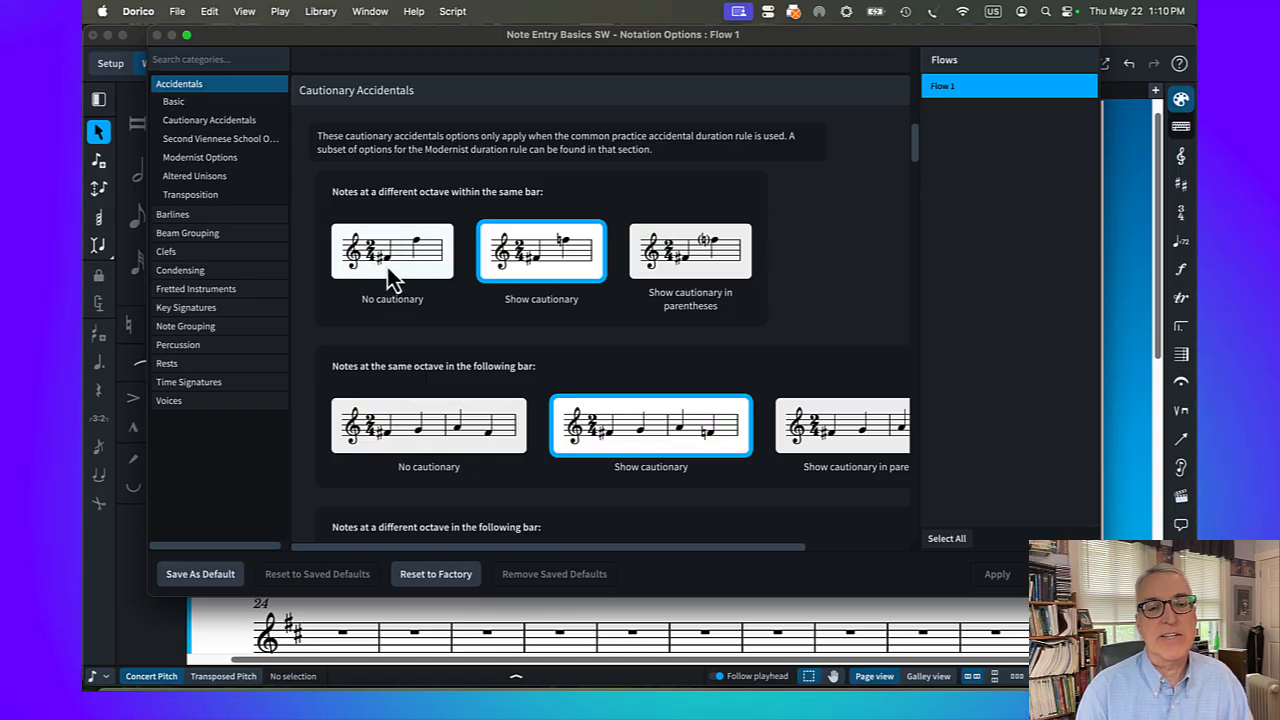
pyautogui.click(699, 255)
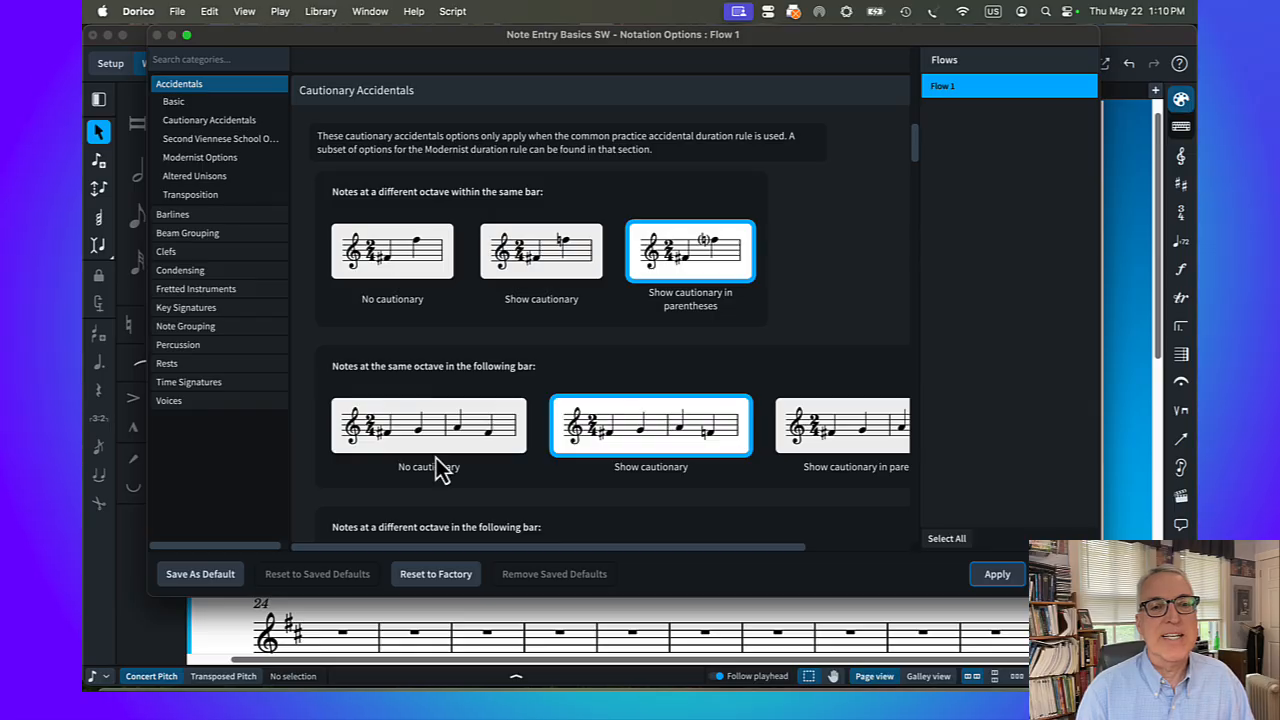
pyautogui.moveTo(448, 550); pyautogui.dragTo(511, 548)
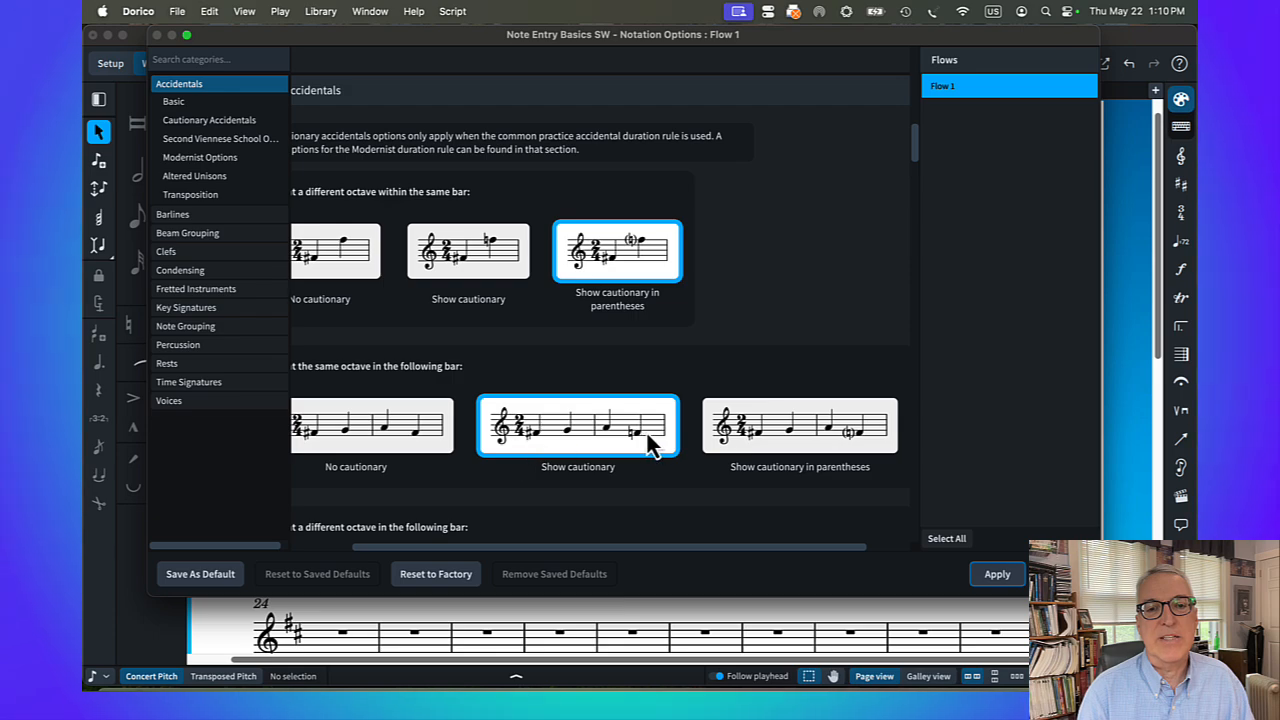
pyautogui.click(810, 448)
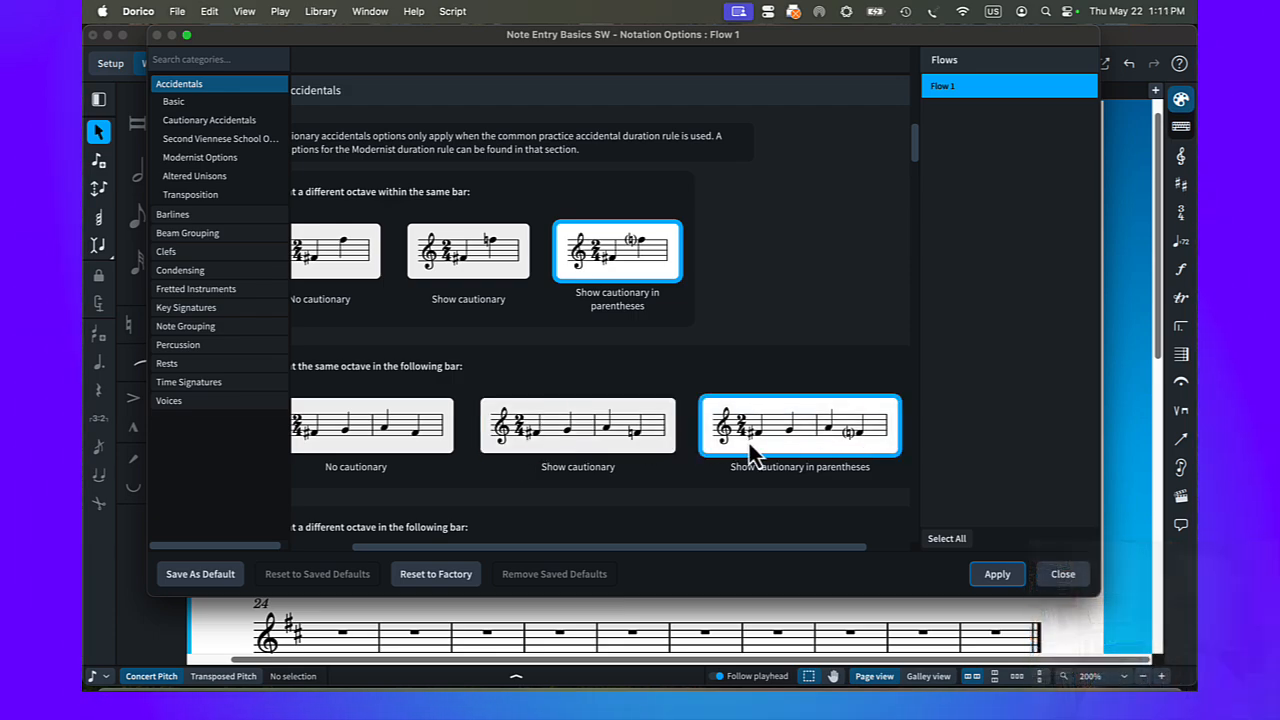
# Show cautionary accidentals in parentheses for different octaves and first note occurrences in the following bar, then apply the options and close them
pyautogui.scroll(-3, 749, 443)
pyautogui.scroll(-3, 751, 449)
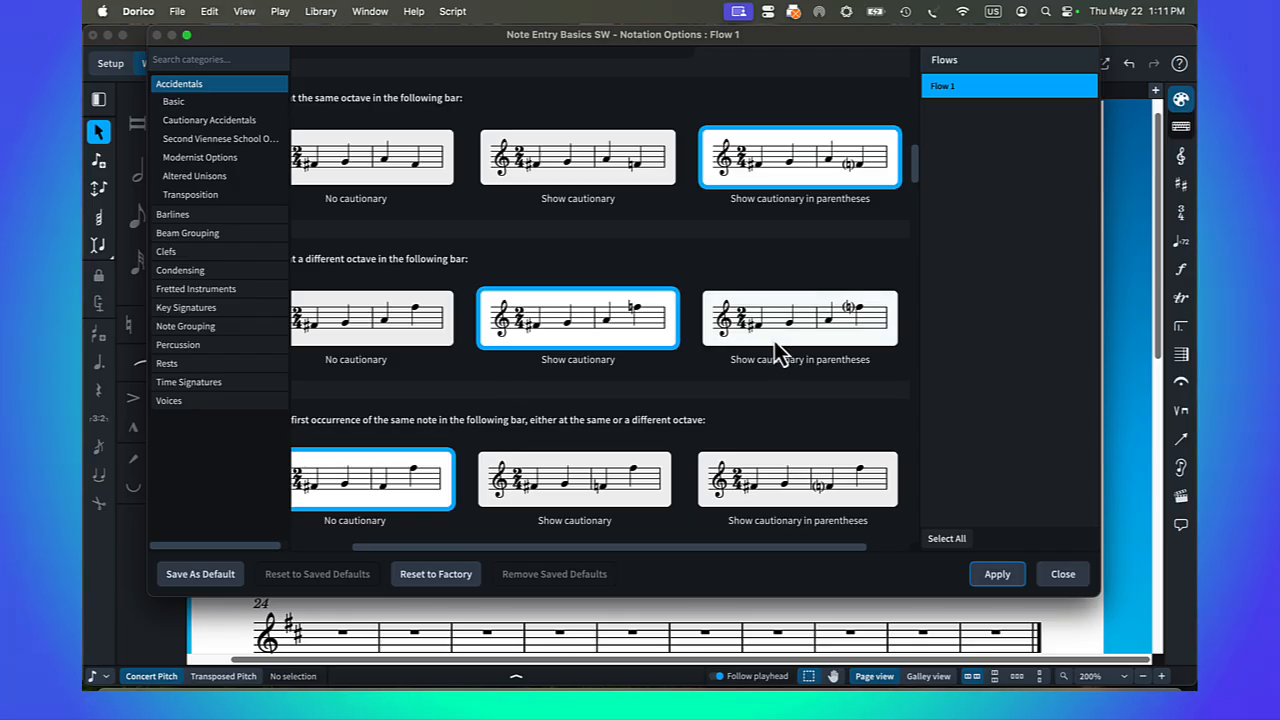
pyautogui.click(780, 345)
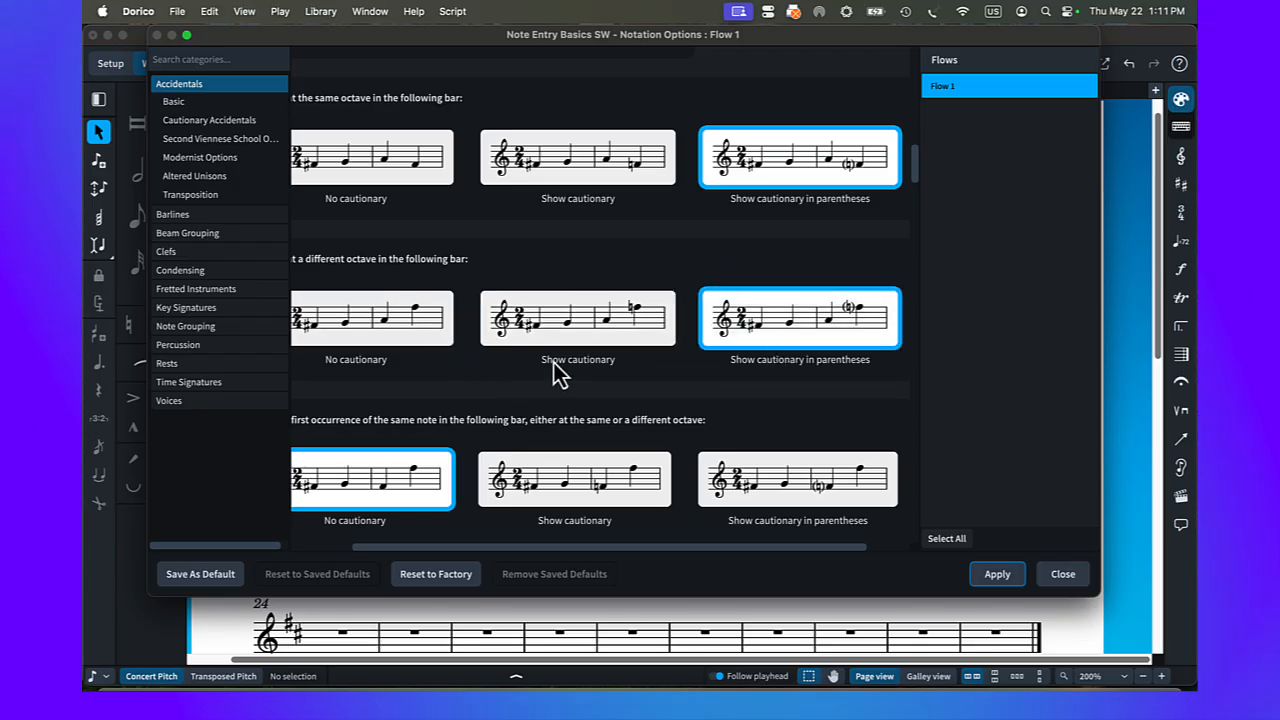
pyautogui.click(786, 484)
pyautogui.scroll(-4, 757, 443)
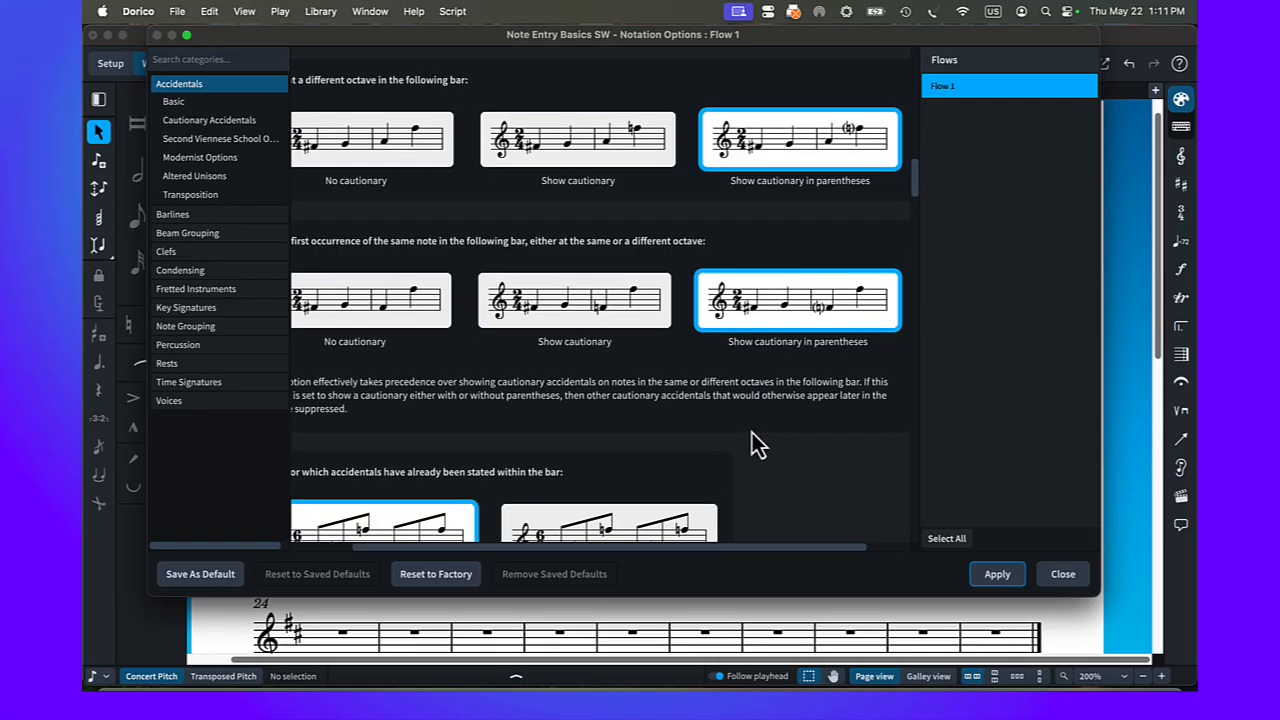
pyautogui.scroll(-3, 752, 432)
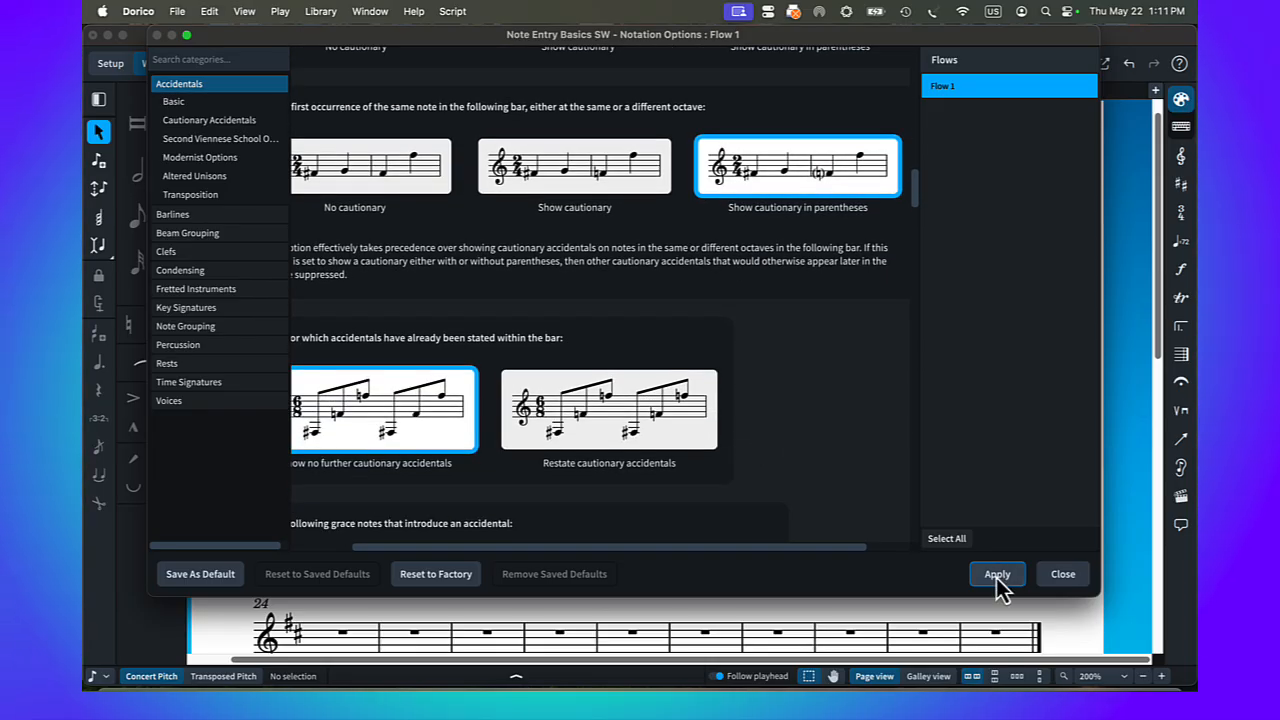
pyautogui.click(996, 574)
pyautogui.click(1060, 574)
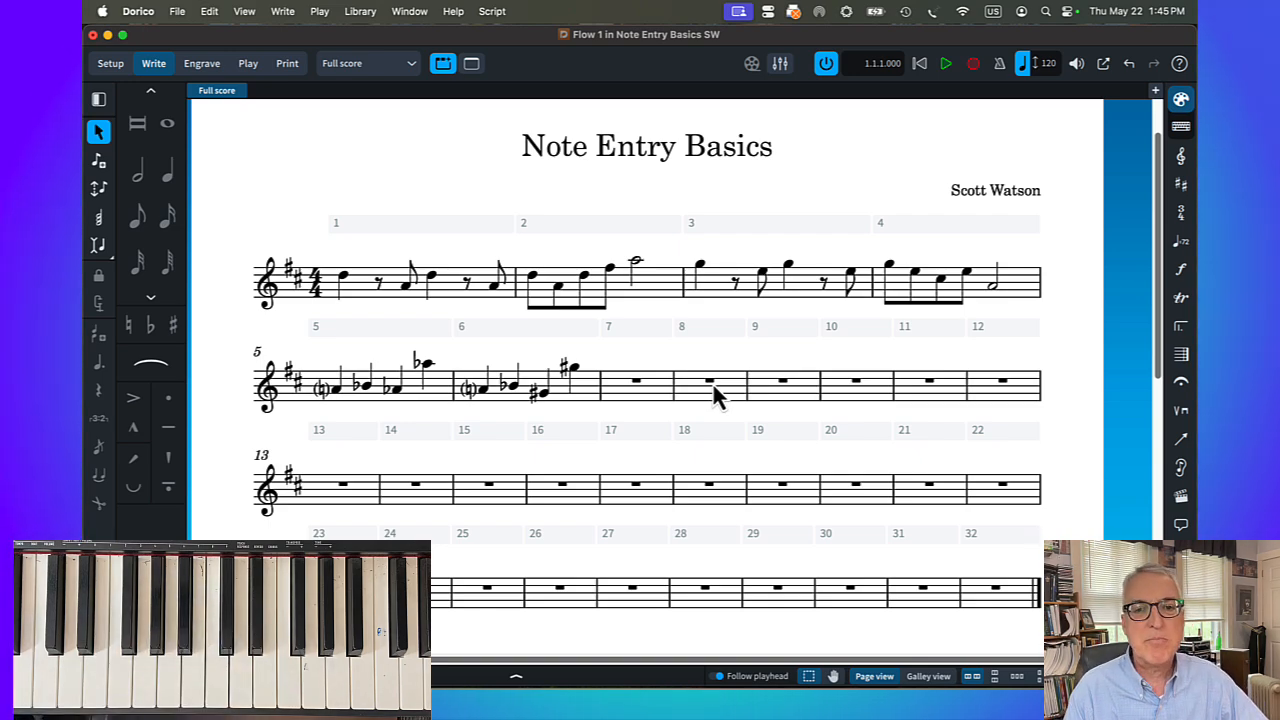
# Start note input in bar 7 and enter seven ascending chromatic eighth notes: D4, D♯4, E4, E♯4, F♯4, G4 and A♭4
pyautogui.doubleClick(637, 384)
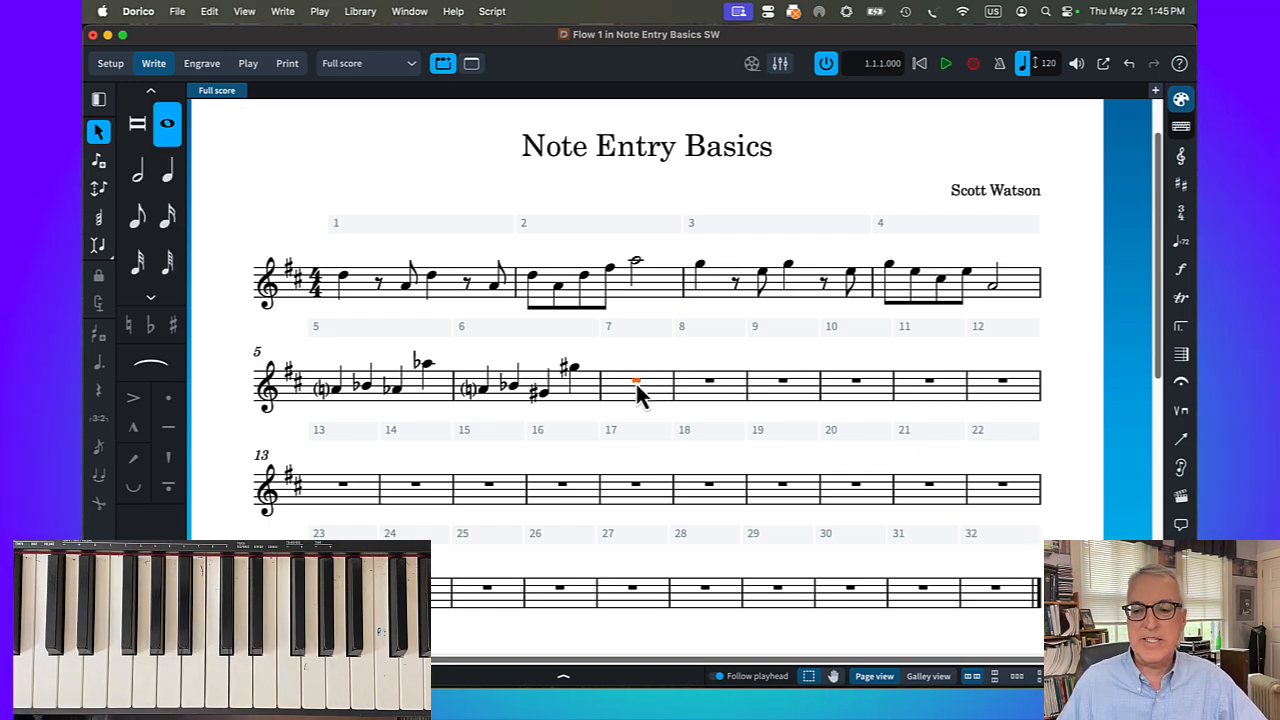
pyautogui.hotkey('shift', 'n')
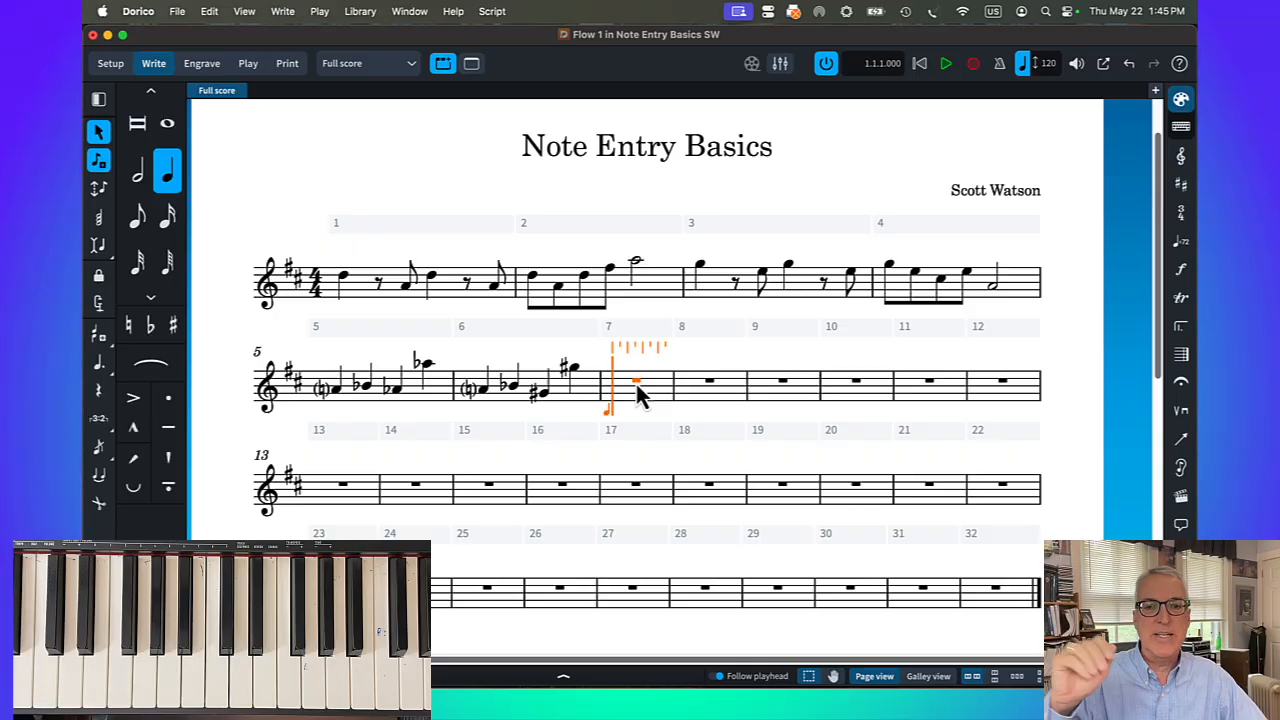
pyautogui.click(137, 216)
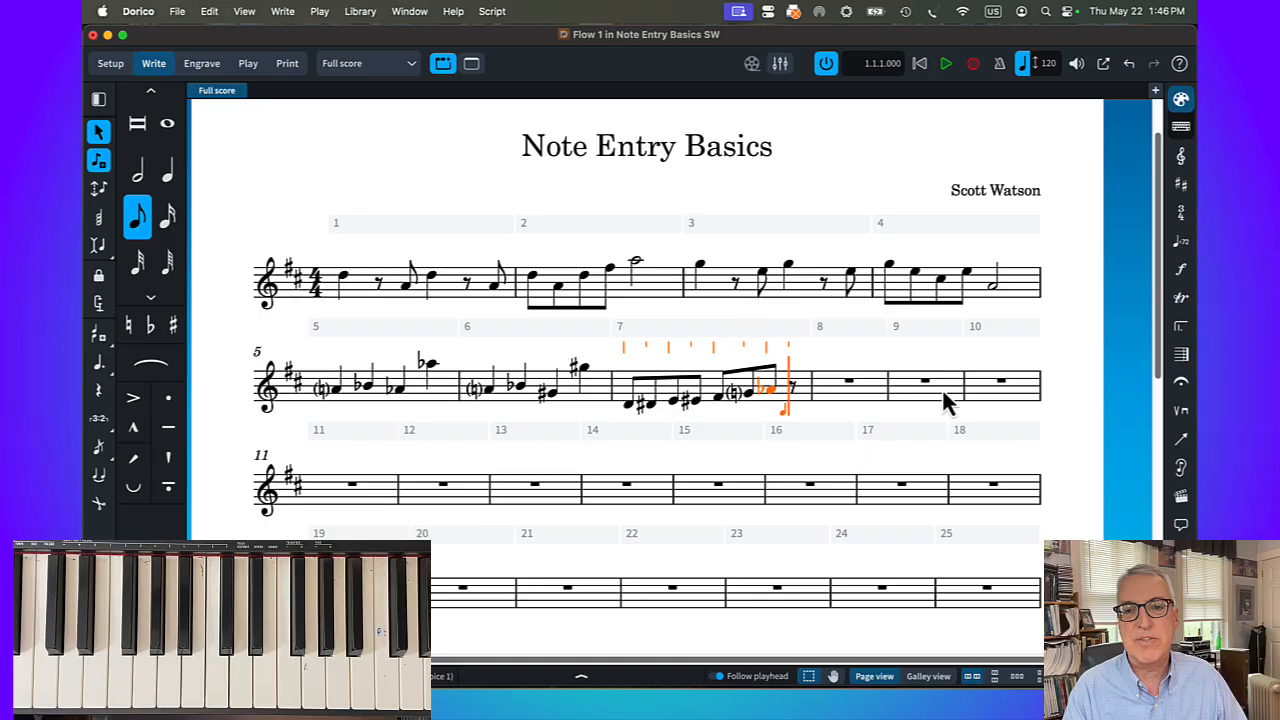
# Start note input in bar 9 with pitch before duration and enter a D5 quarter note, eighth rest and A4 eighth note, twice
pyautogui.click(926, 383)
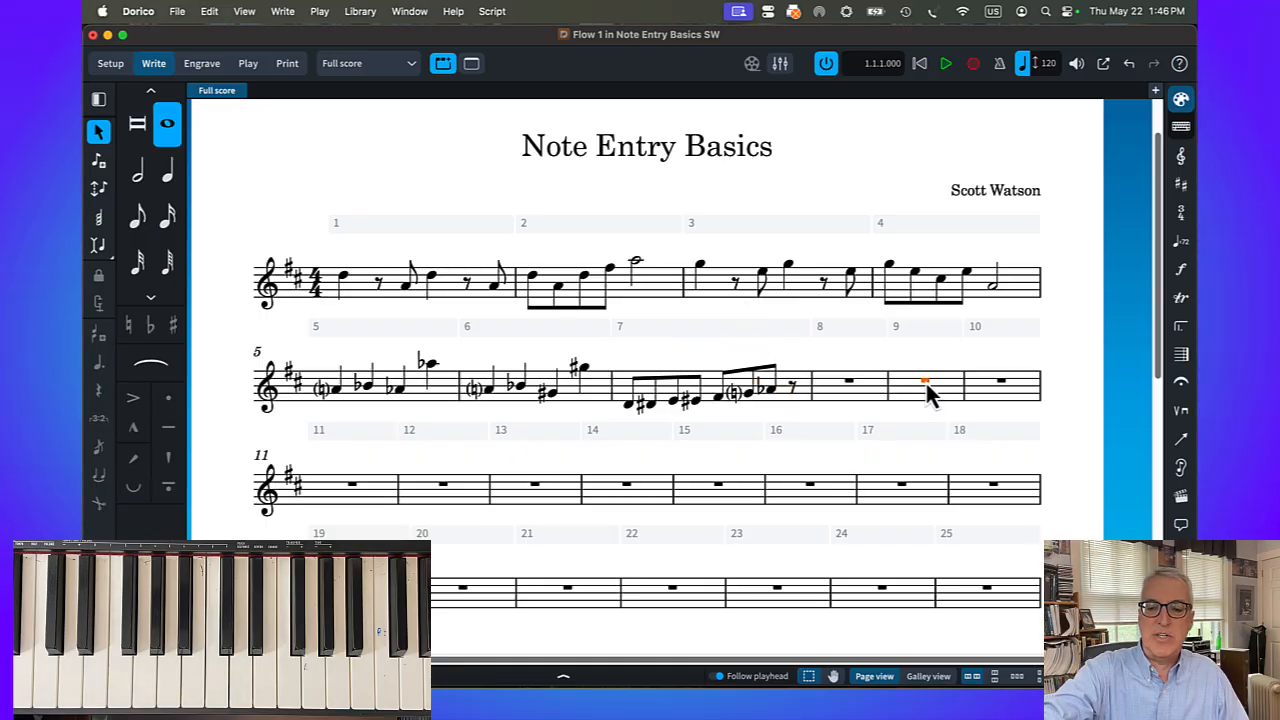
pyautogui.hotkey('shift', 'n')
pyautogui.press('k')
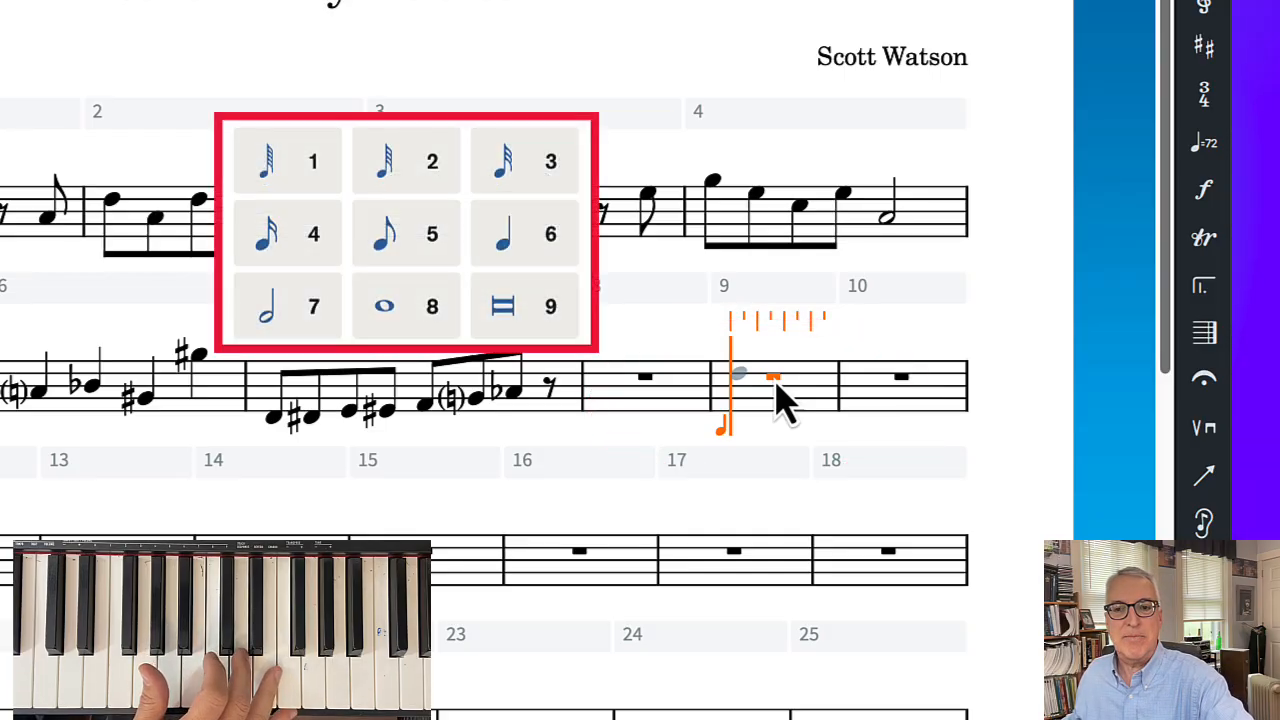
pyautogui.click(776, 381)
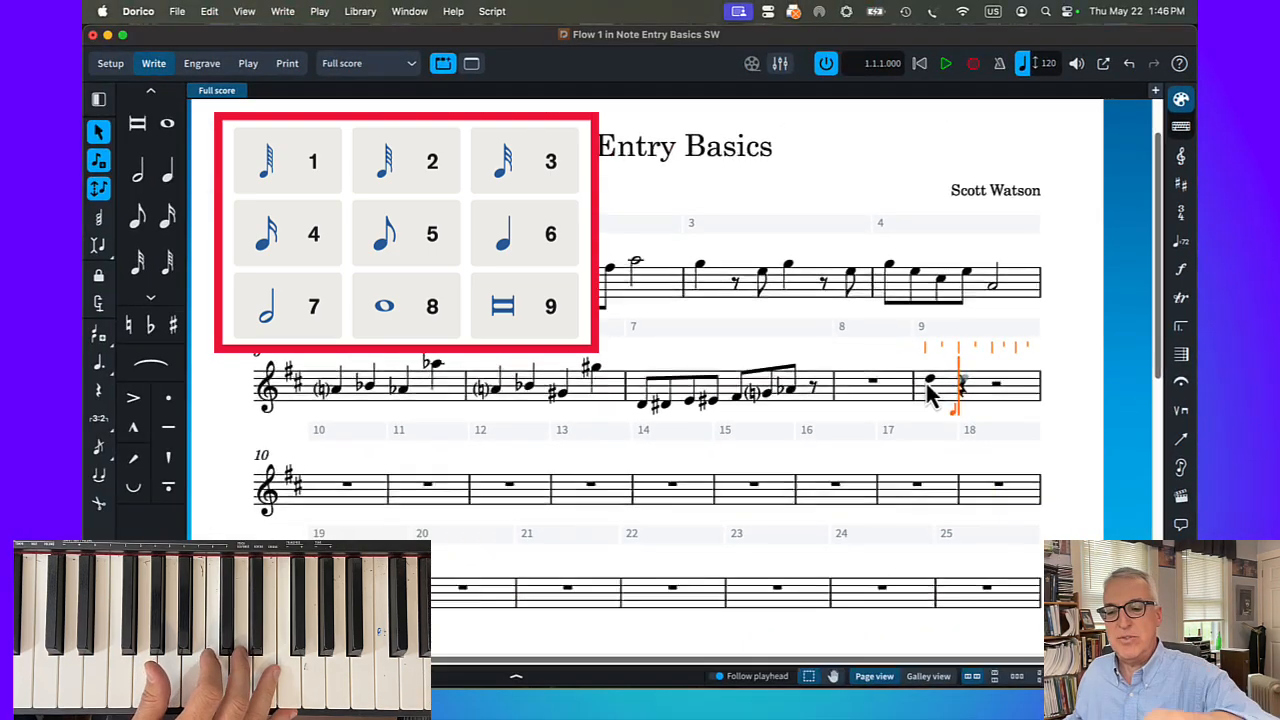
pyautogui.press('space')
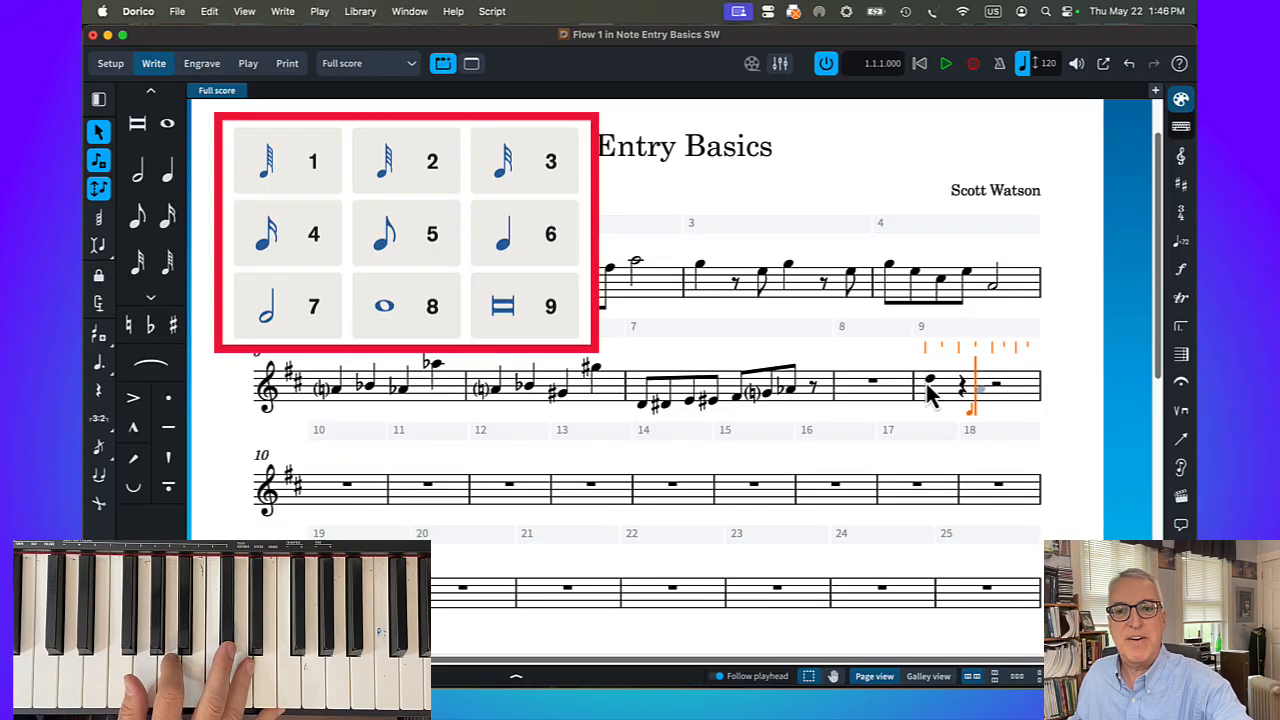
pyautogui.press('5')
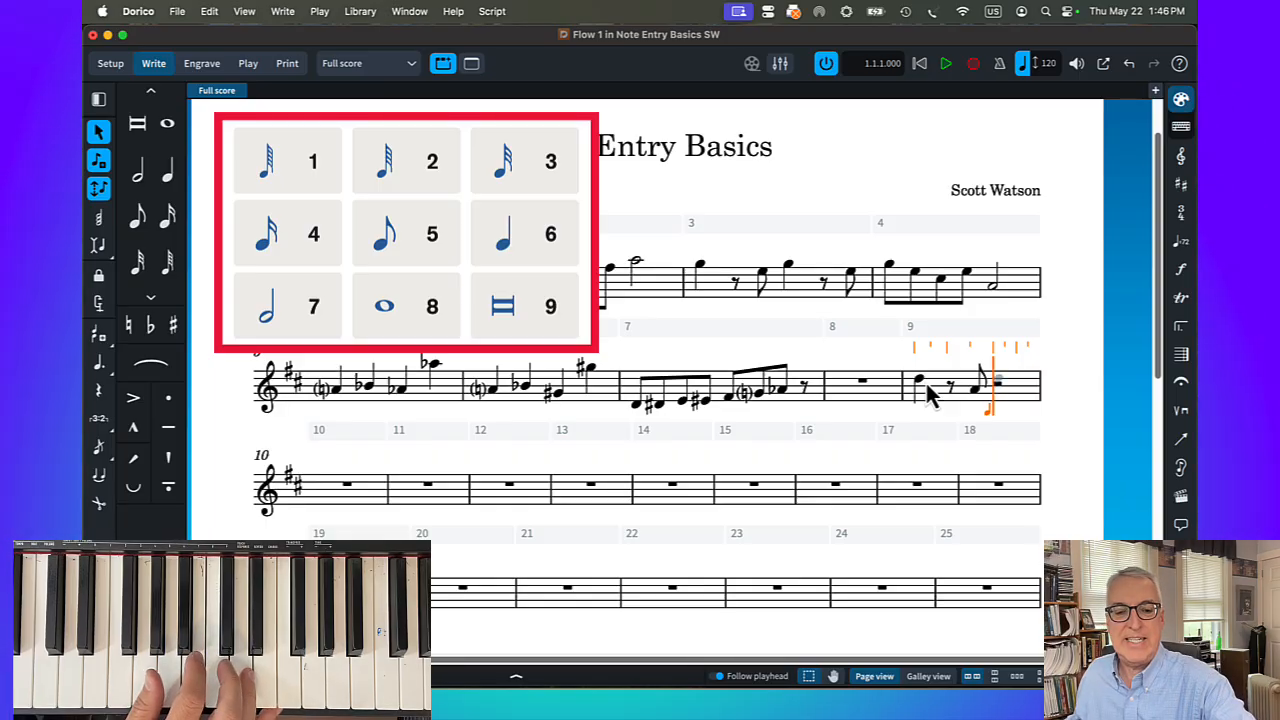
pyautogui.press('6')
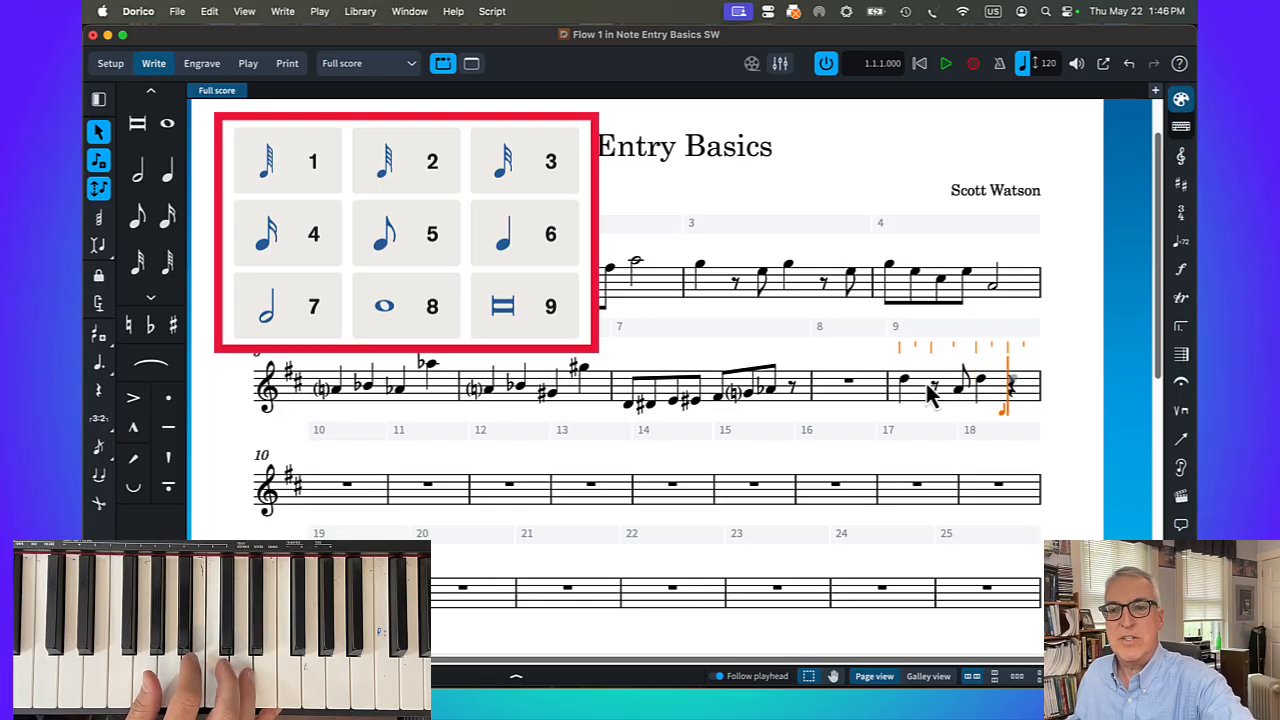
pyautogui.press('Right')
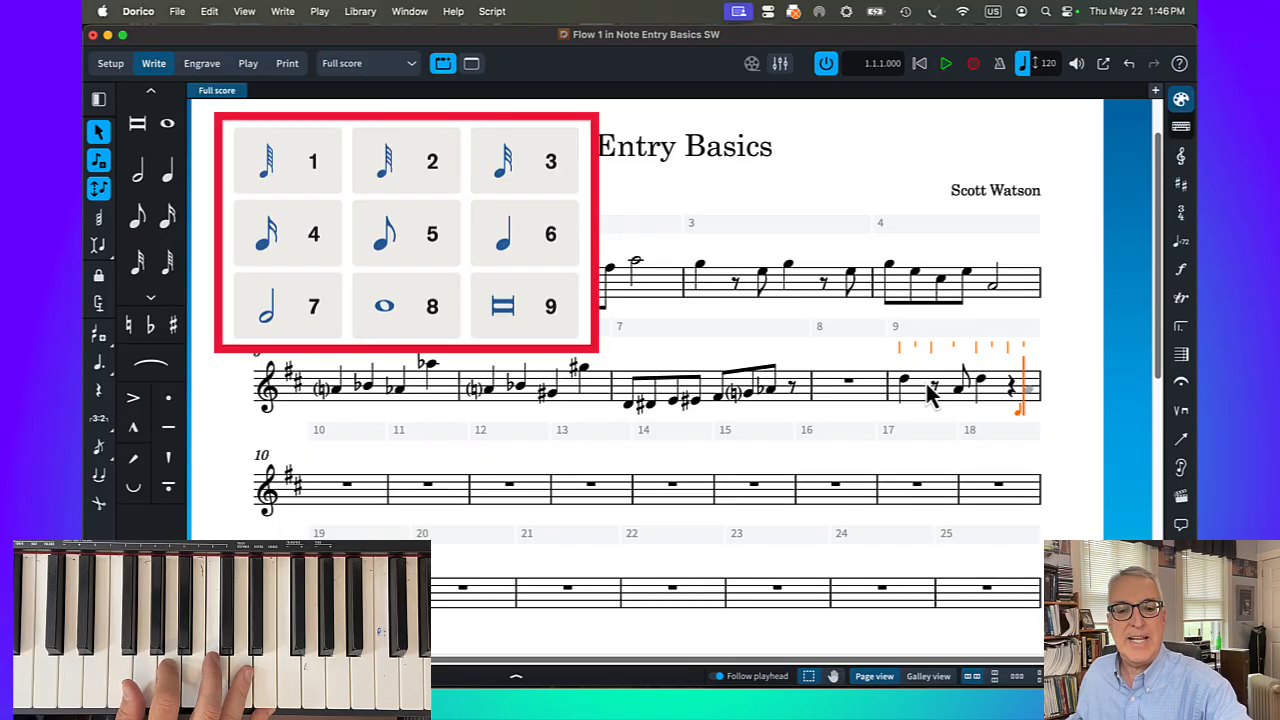
pyautogui.press('5')
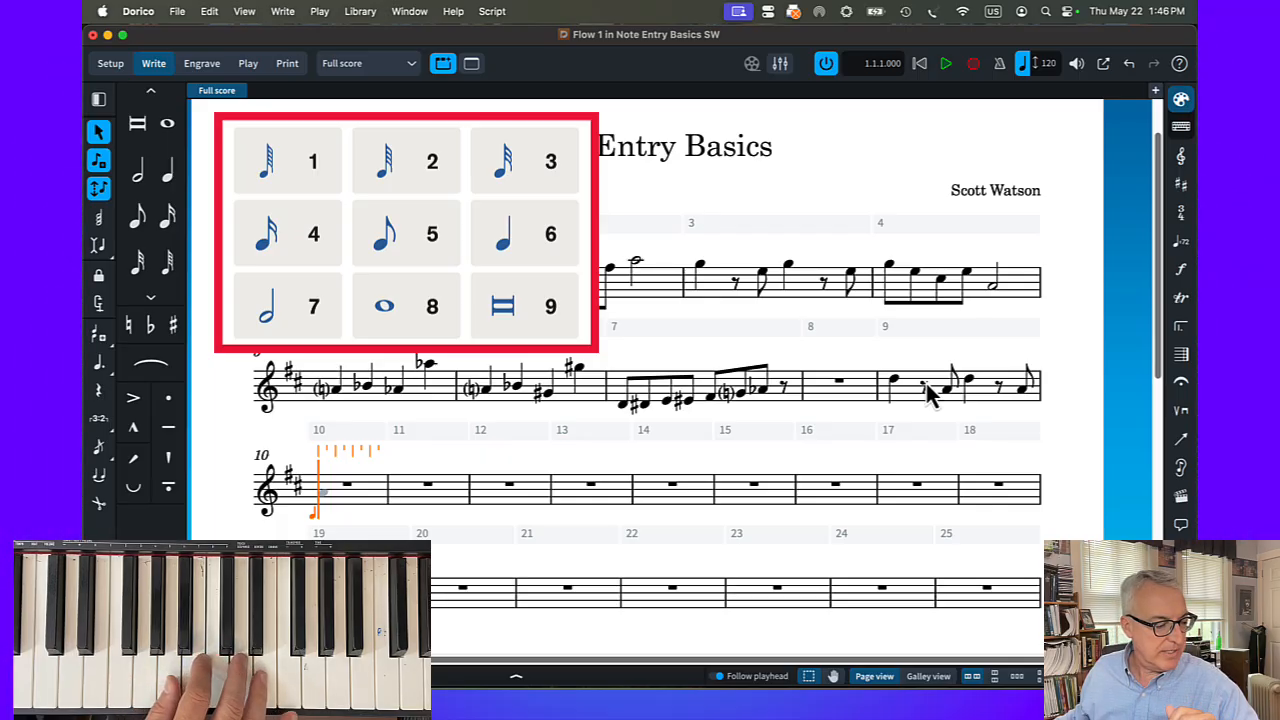
# Enter eighth notes D5, A4, D5, F♯5 and a half-note A5 in bar 10, and G5 quarter, eighth rest, E5 eighth twice in bar 11
pyautogui.press('5')
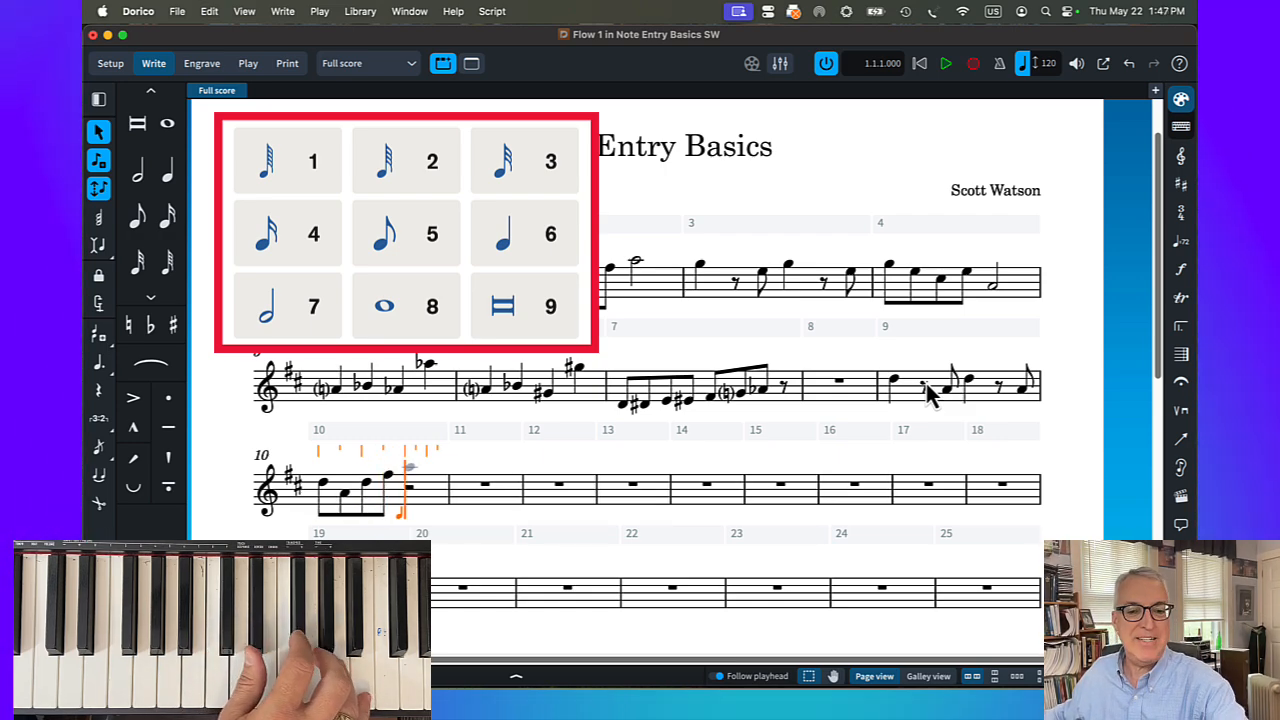
pyautogui.press('7')
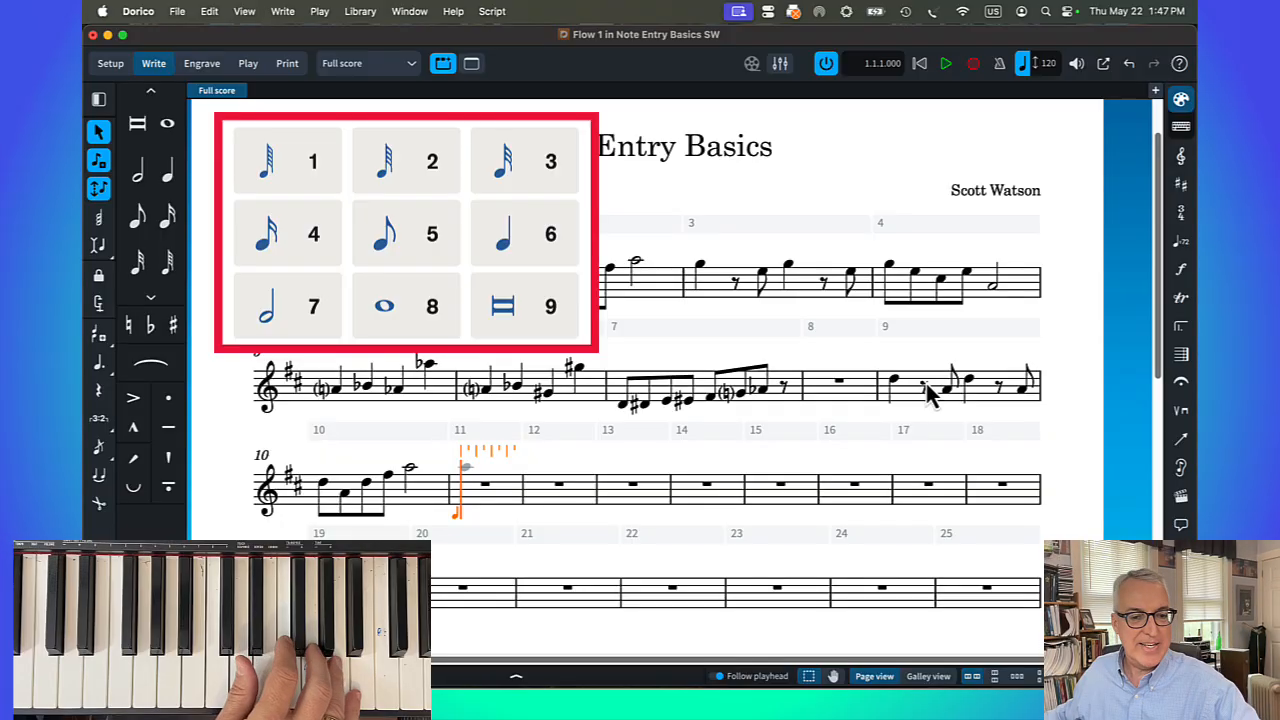
pyautogui.press('6')
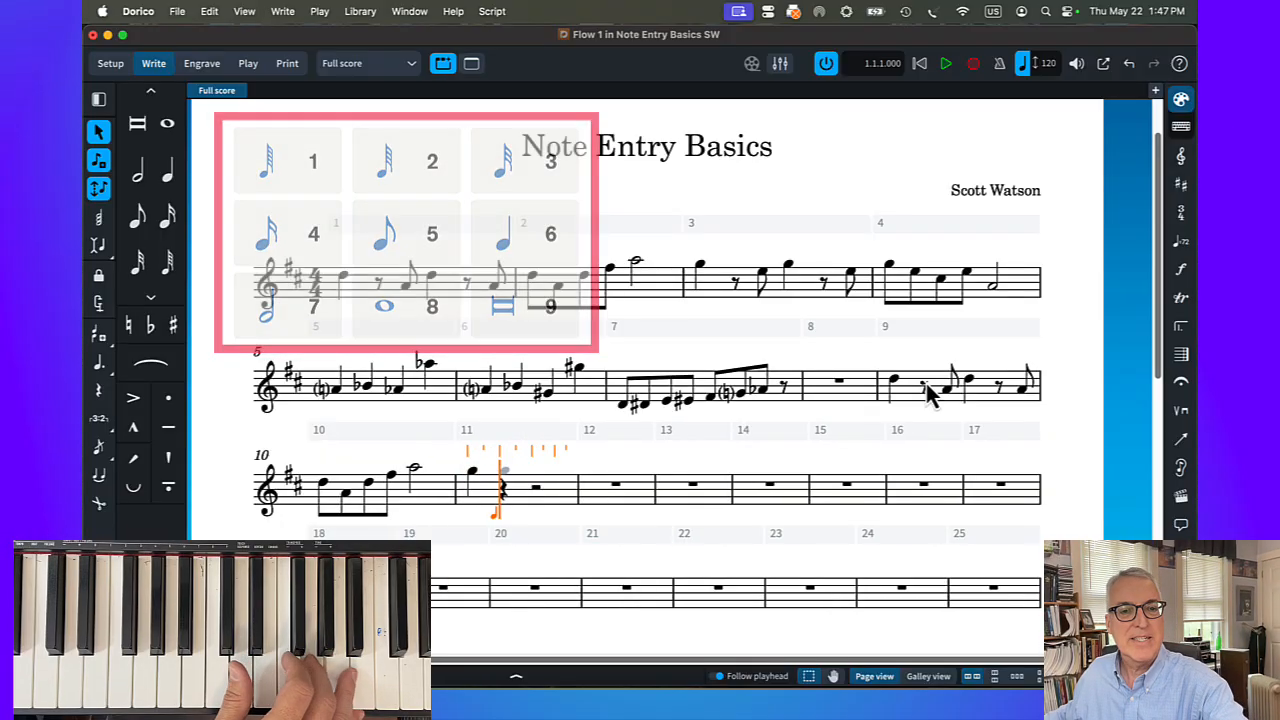
pyautogui.press('Right')
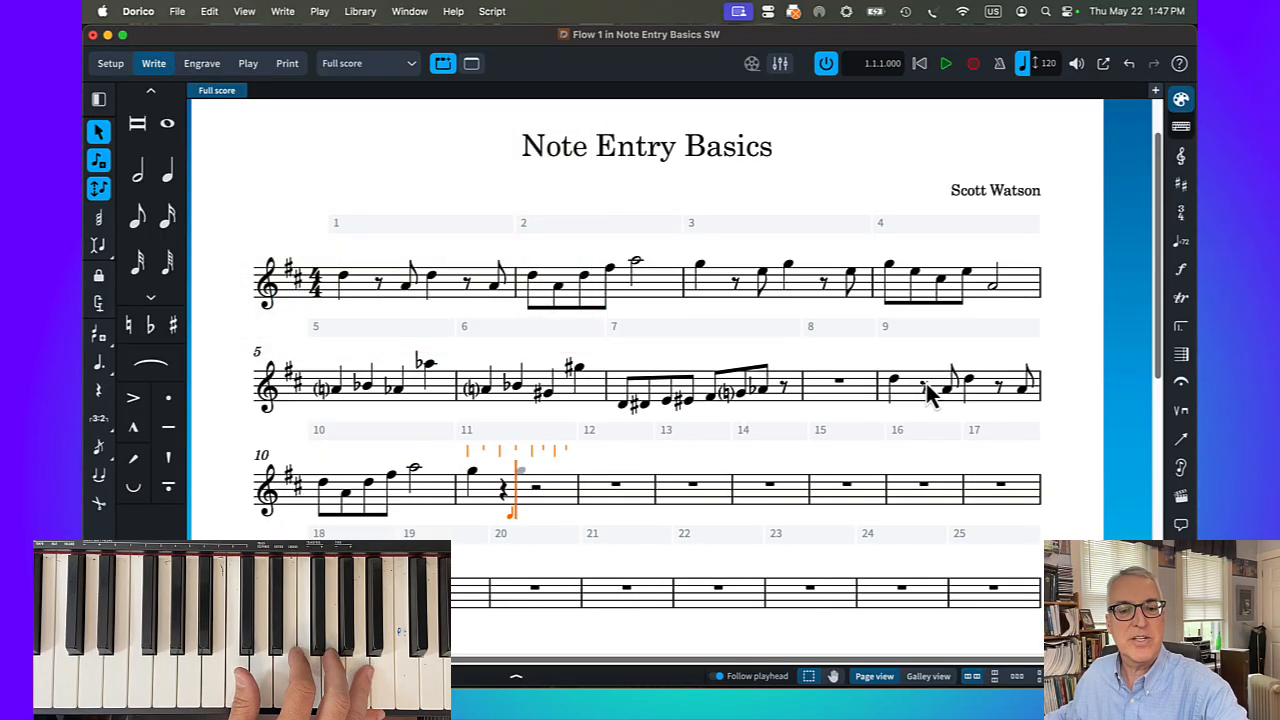
pyautogui.press('5')
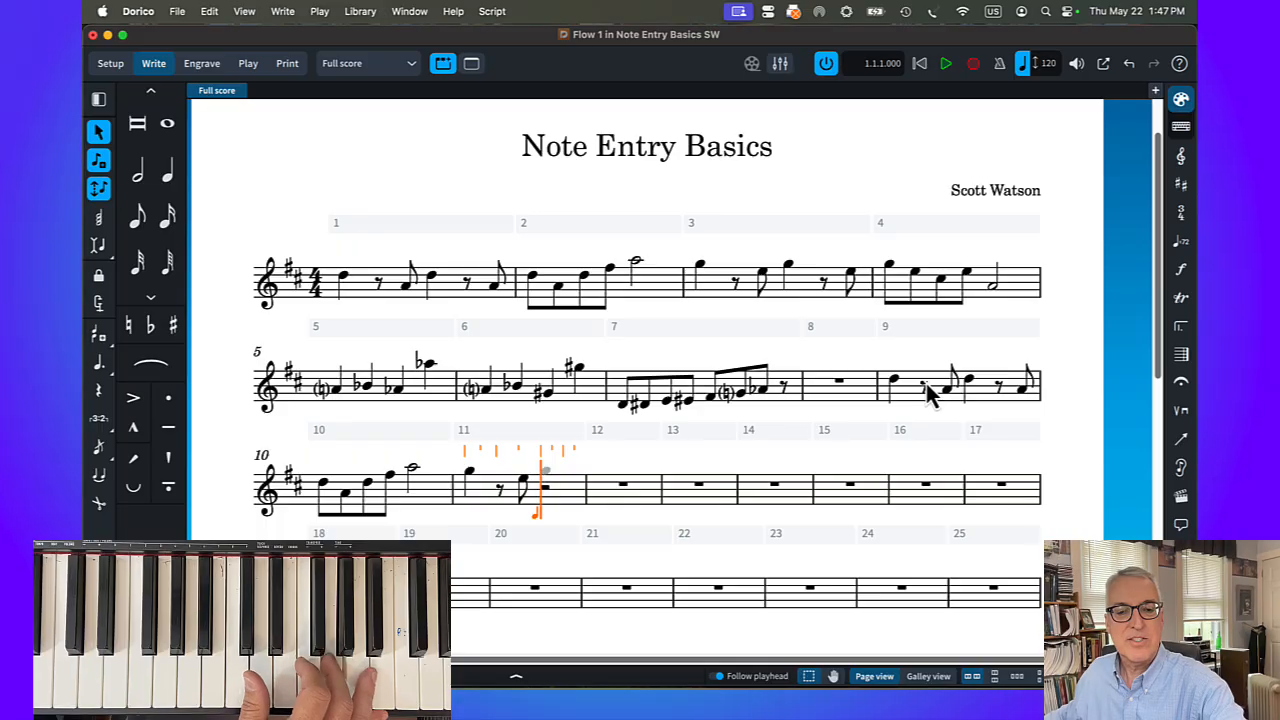
pyautogui.press('6')
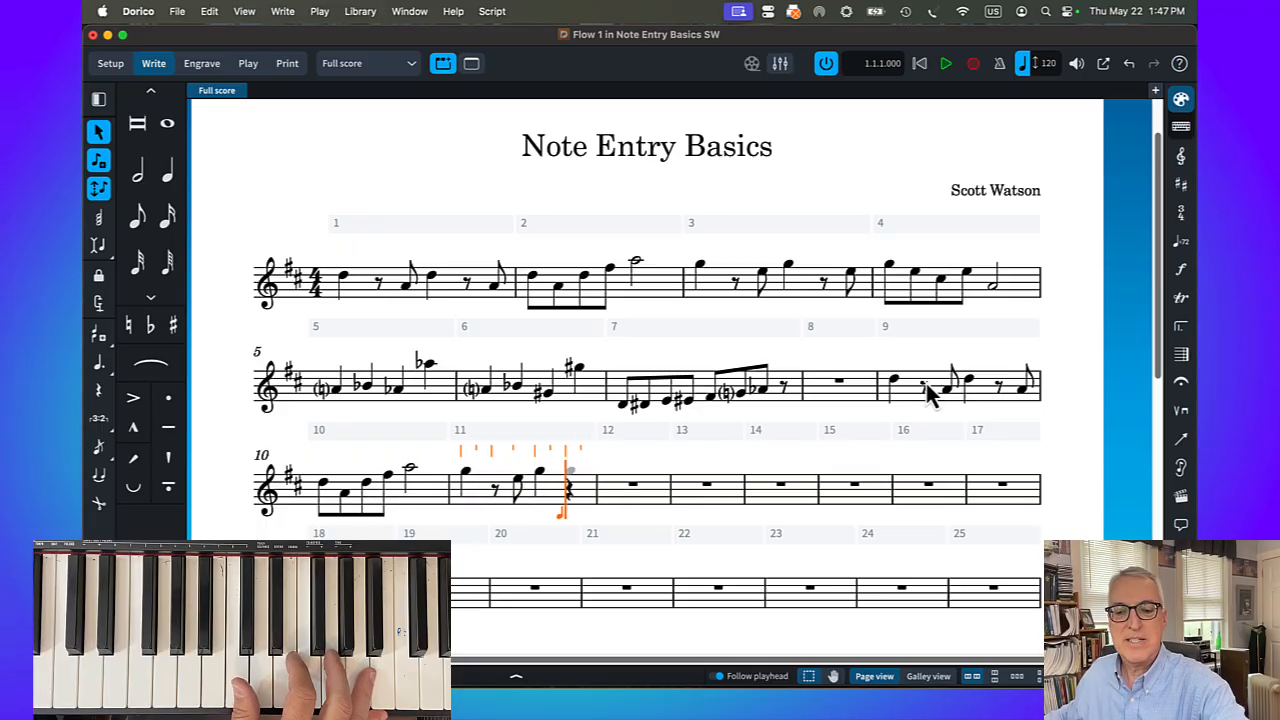
pyautogui.press('Right')
pyautogui.press('5')
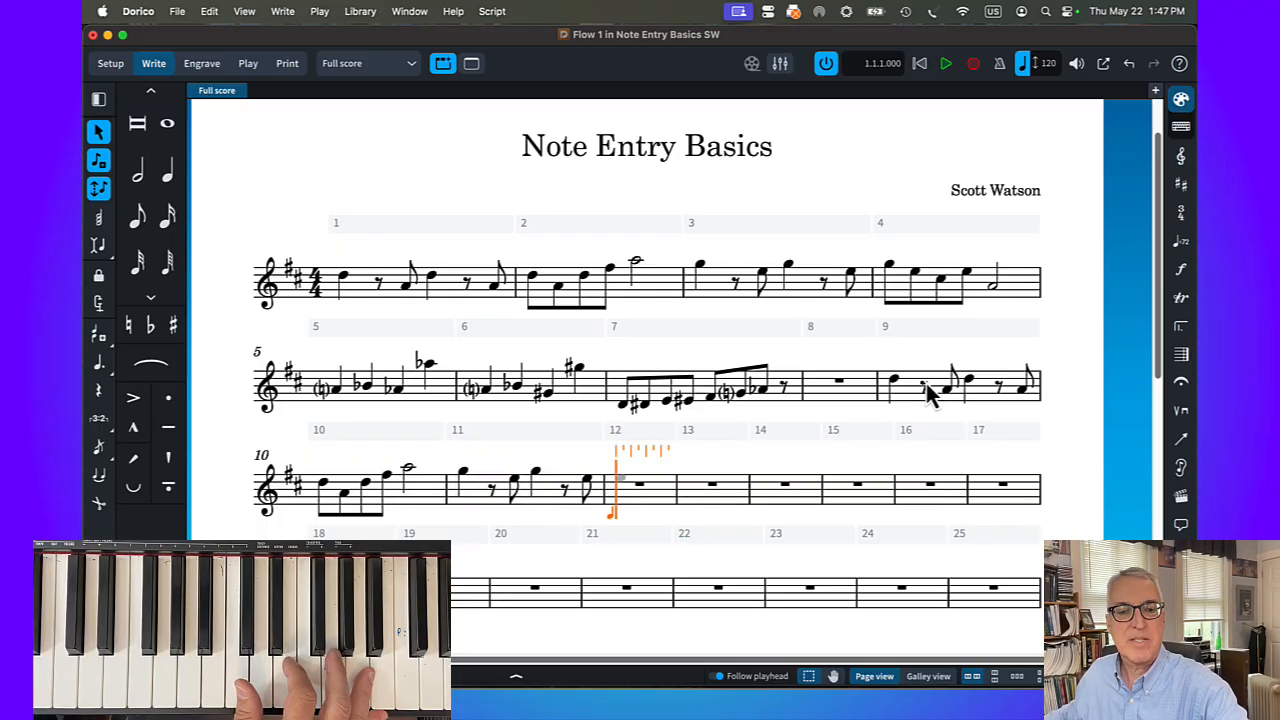
# Fill bar 12 with eighth notes G5, E5, C♯5 and E5, followed by a half-note A4
pyautogui.press('5')
pyautogui.press('5')
pyautogui.press('5')
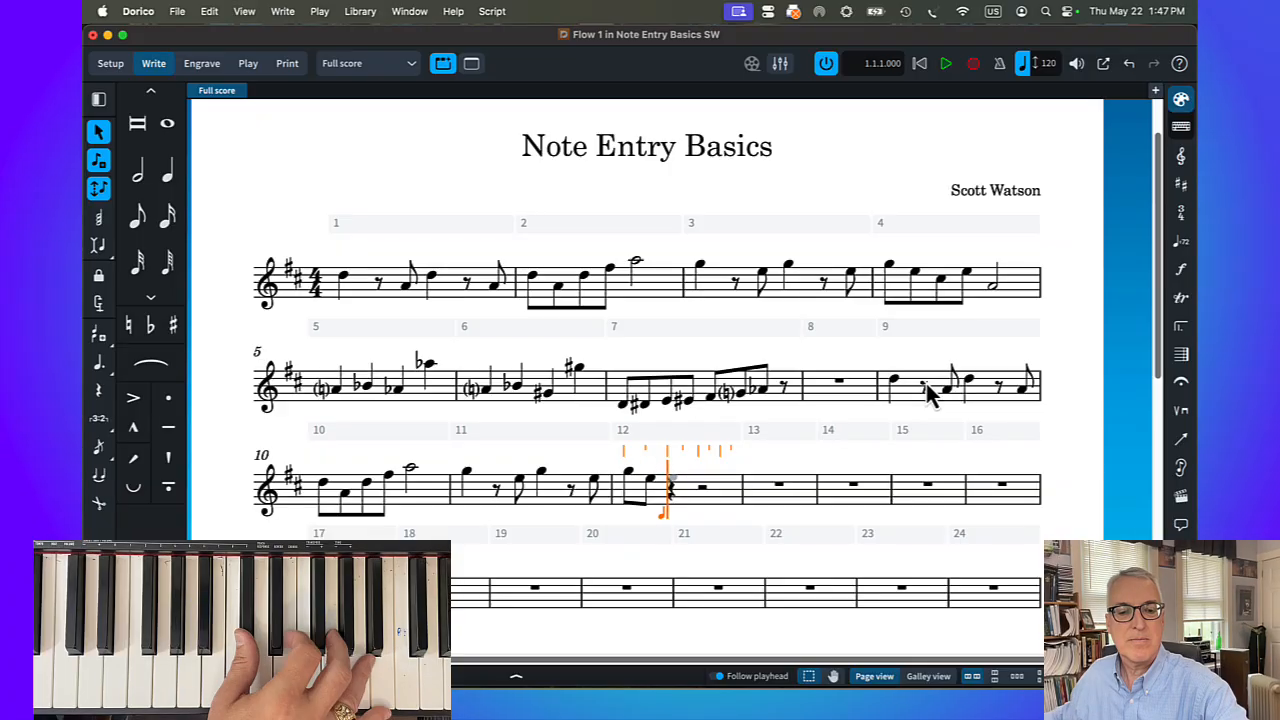
pyautogui.press('5')
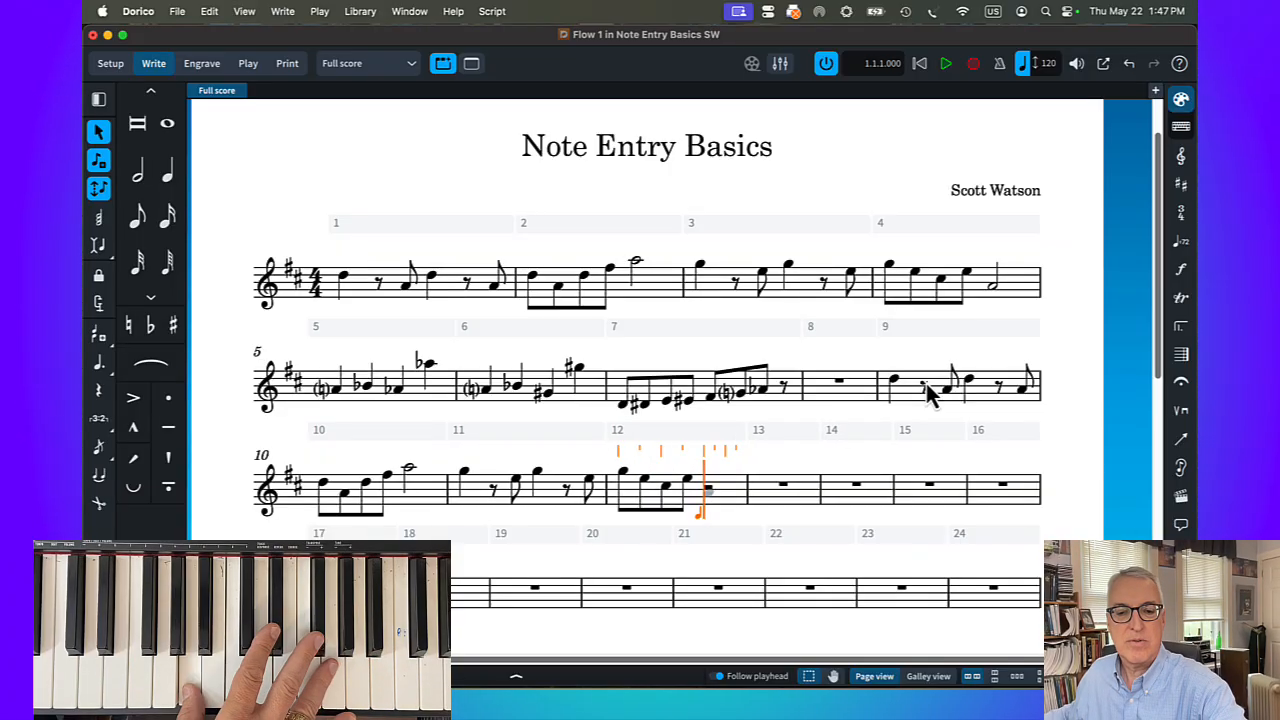
pyautogui.press('7')
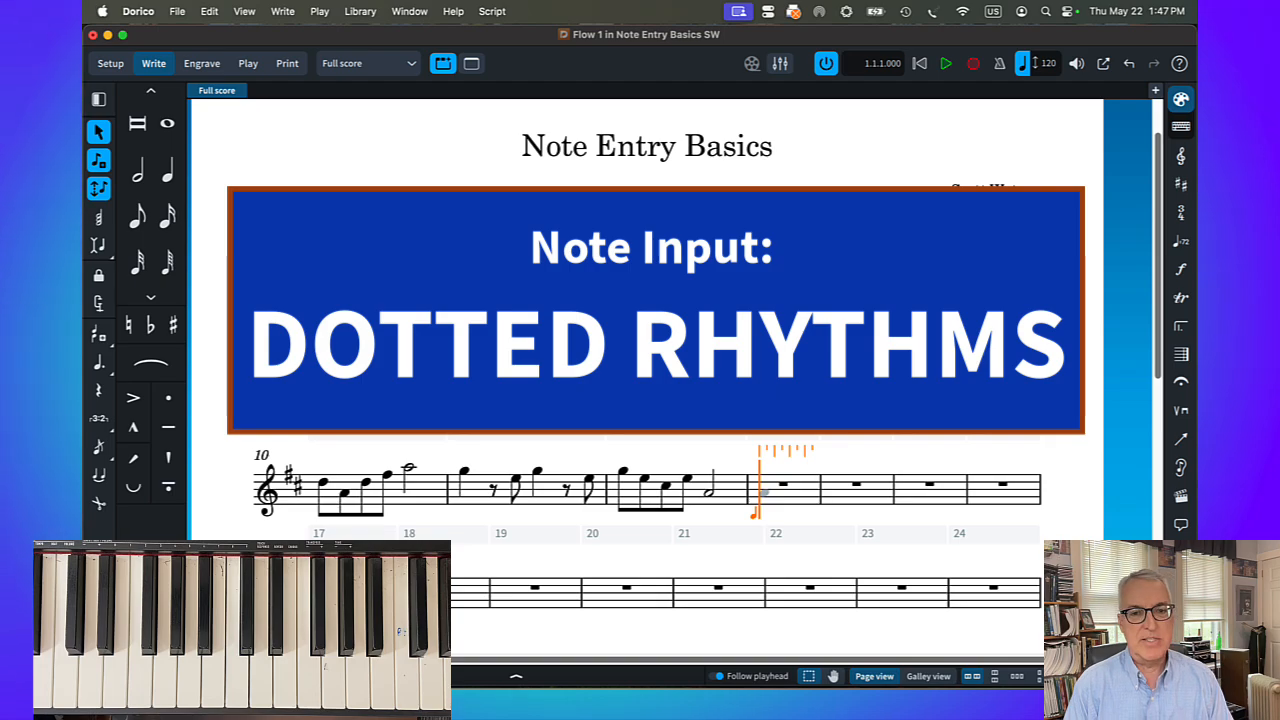
# Fill bar 13 with a dotted-quarter D4, an eighth-note D4, a dotted-quarter F♯4 and an eighth-note F♯4
pyautogui.press('.')
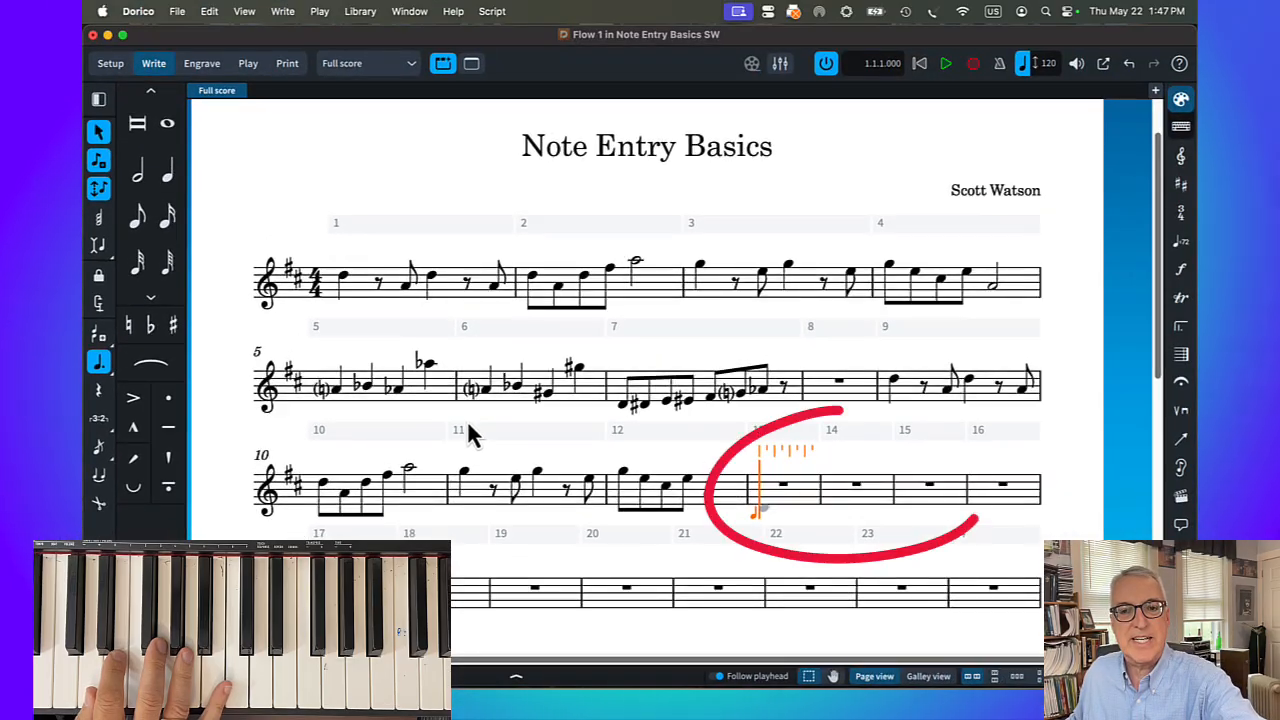
pyautogui.press('5')
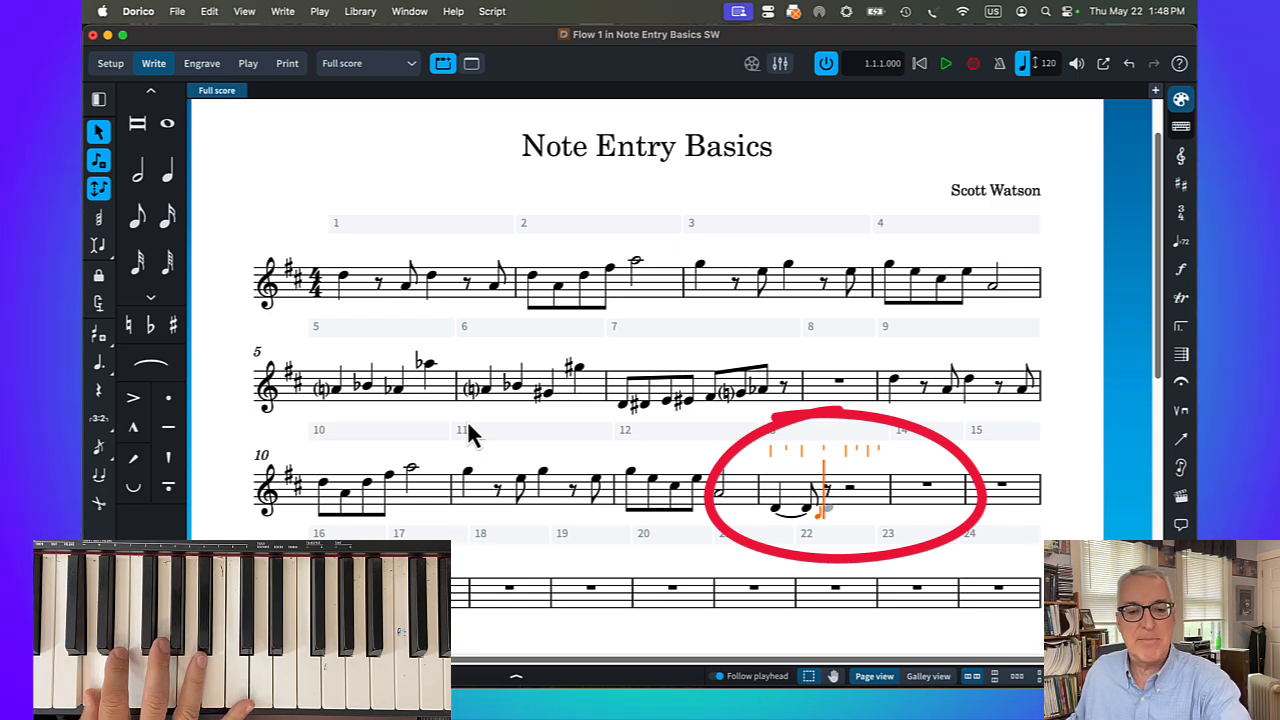
pyautogui.press('5')
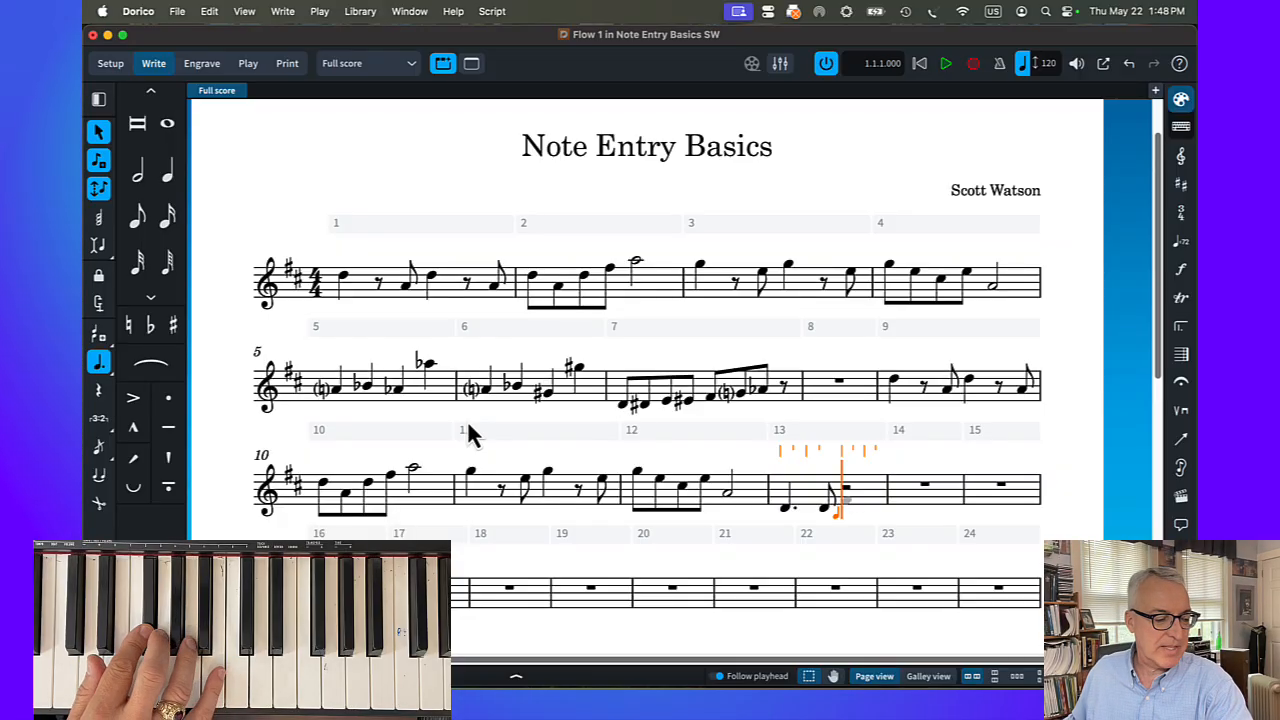
pyautogui.press('6')
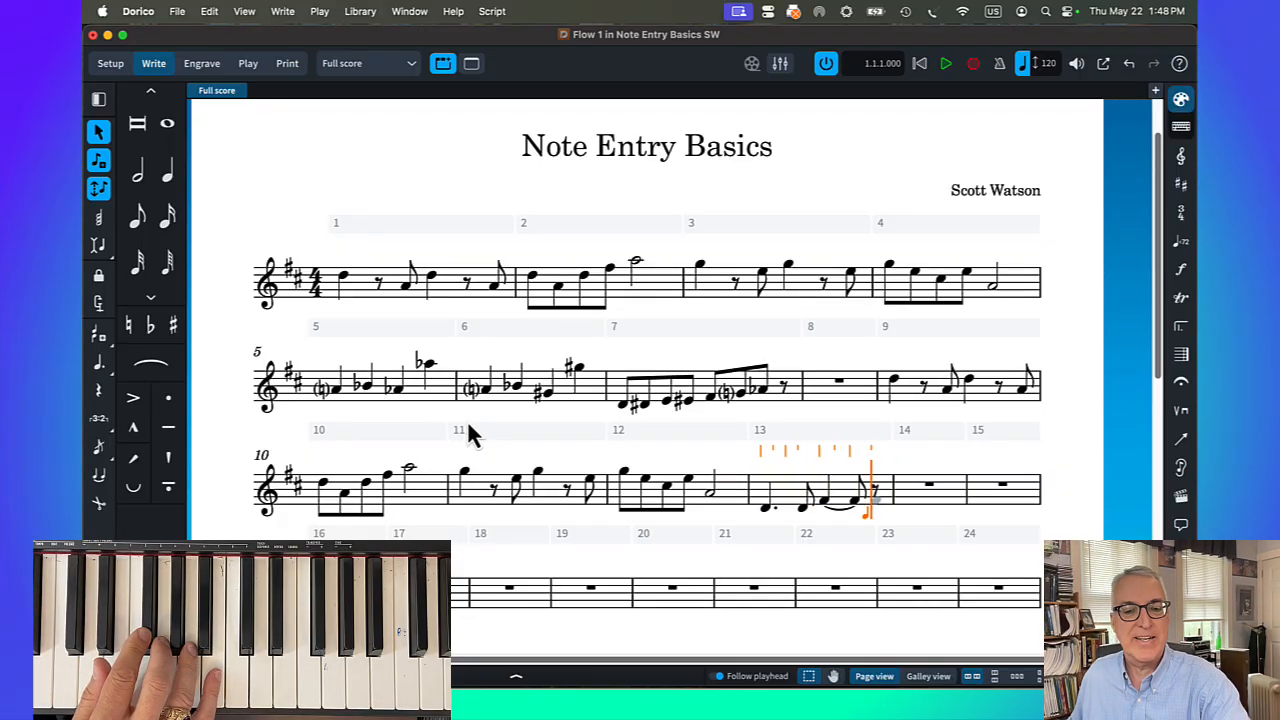
pyautogui.press('5')
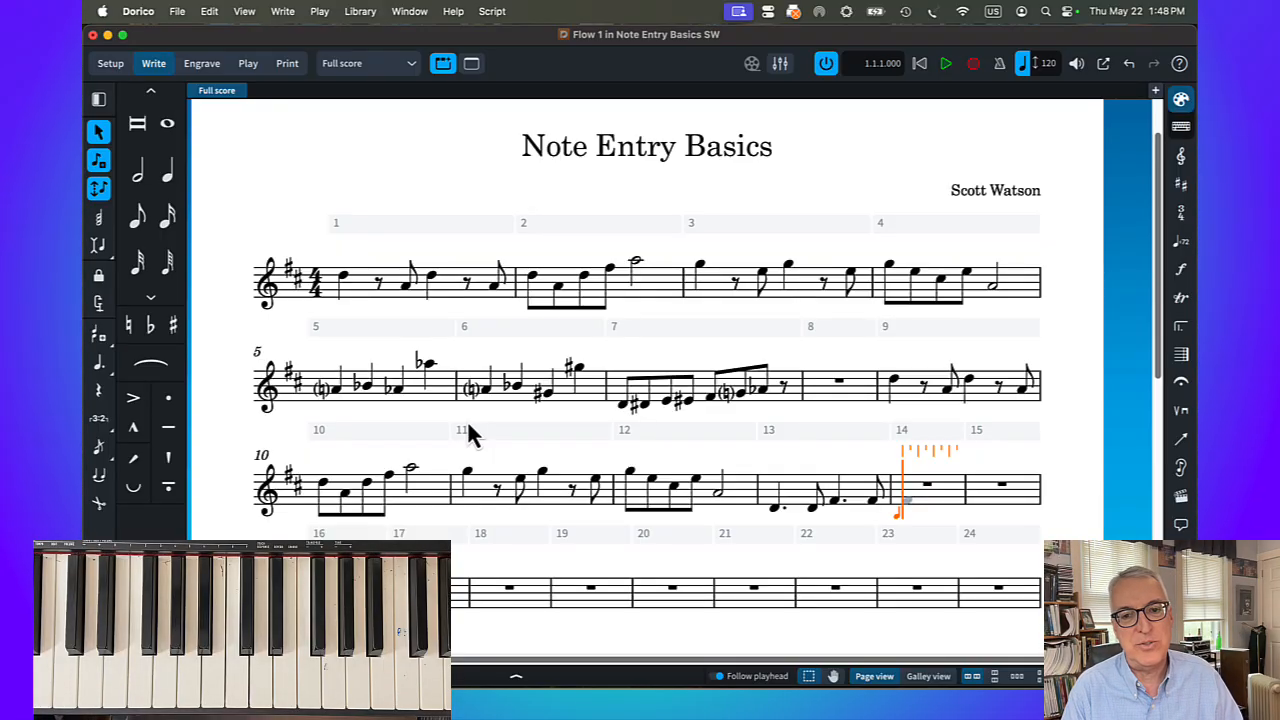
# In the note input preferences, specify accidentals, rhythm dots and articulations after inputting the note, apply the change and close the preferences
pyautogui.click(136, 14)
pyautogui.click(155, 64)
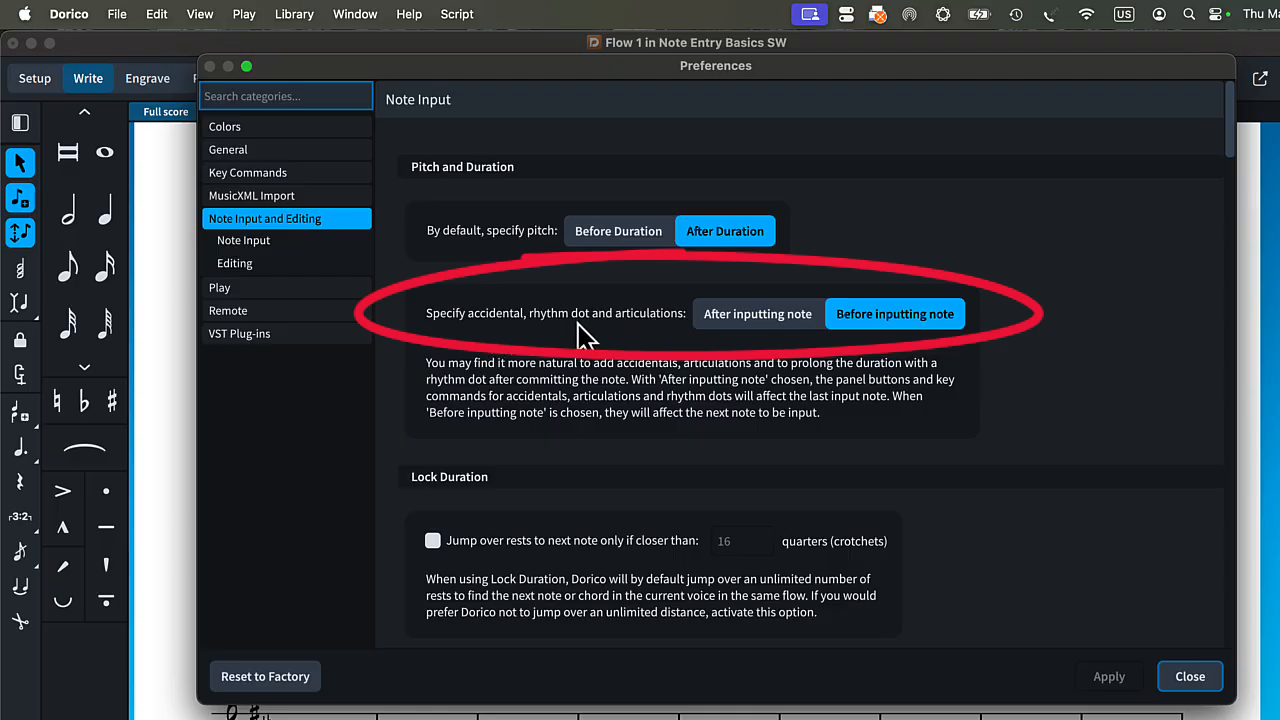
pyautogui.click(733, 322)
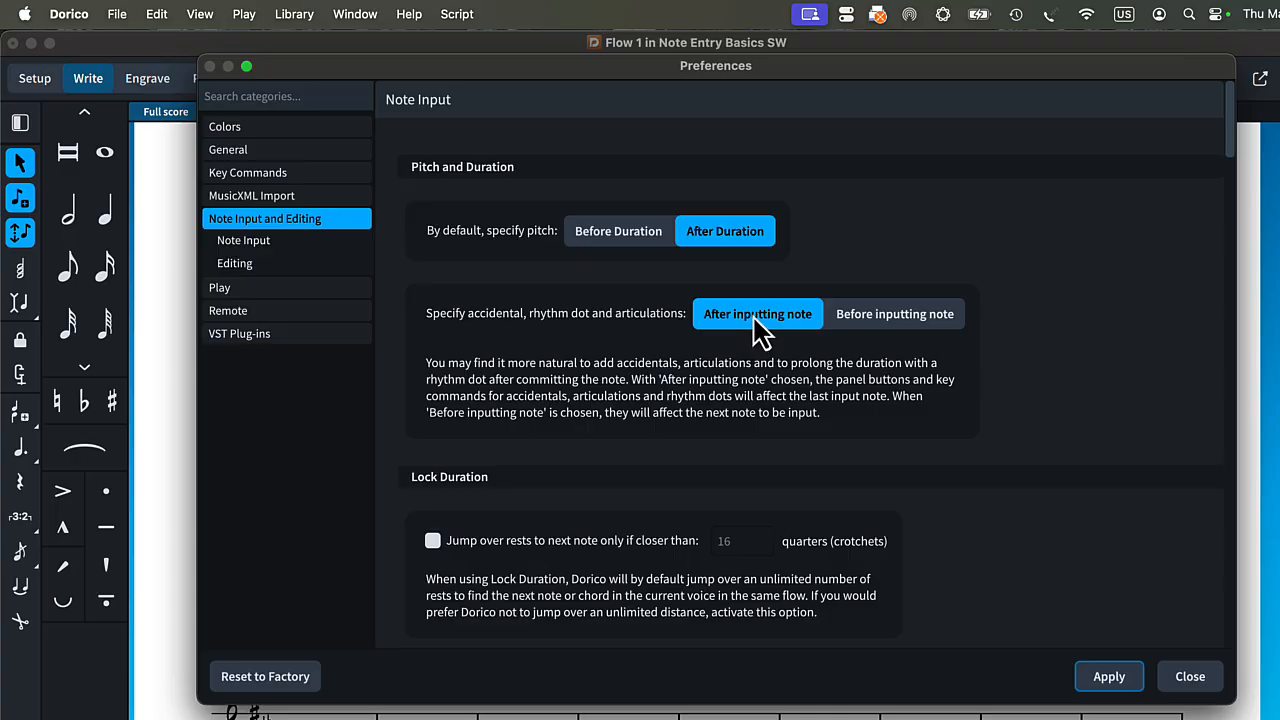
pyautogui.click(893, 316)
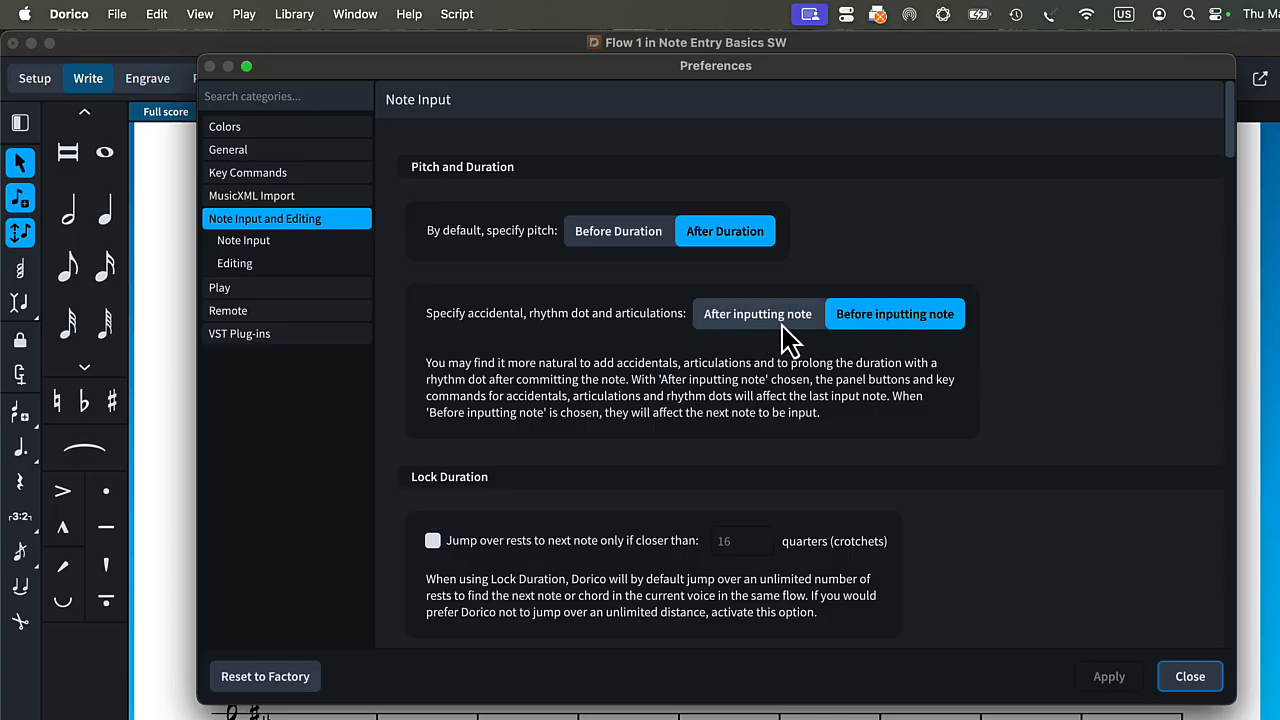
pyautogui.click(752, 325)
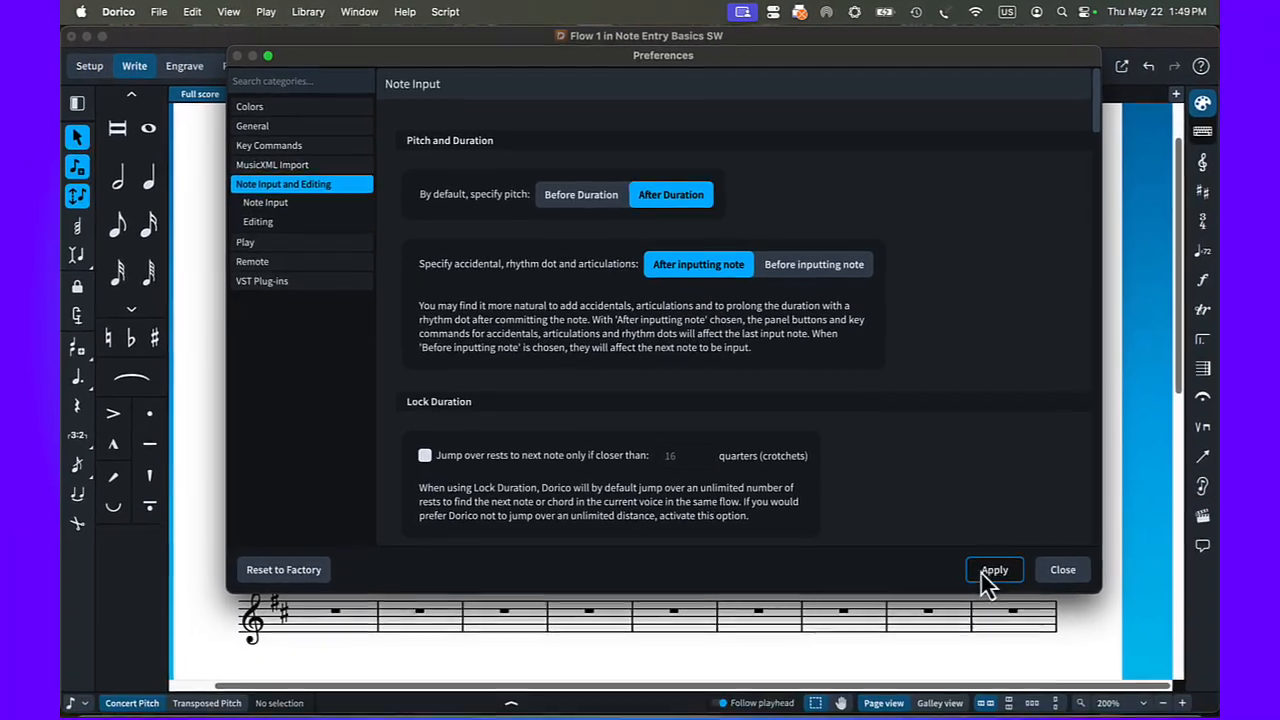
pyautogui.click(1030, 605)
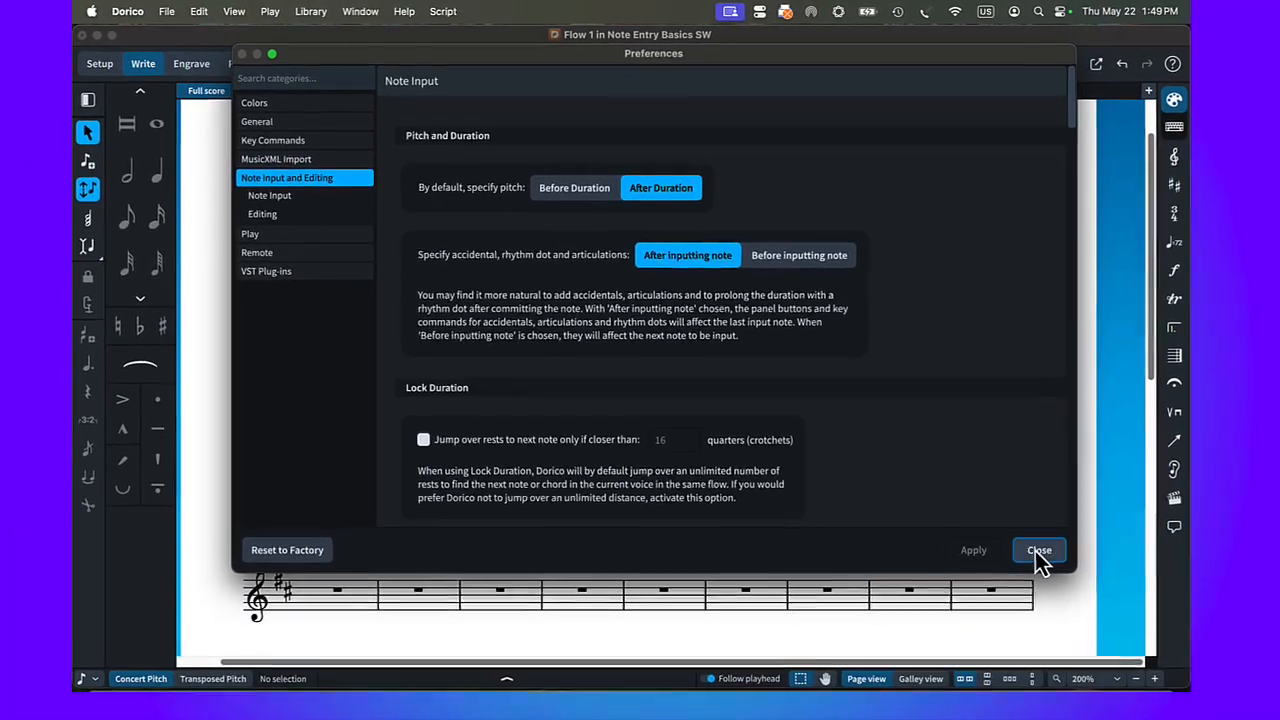
pyautogui.click(1102, 603)
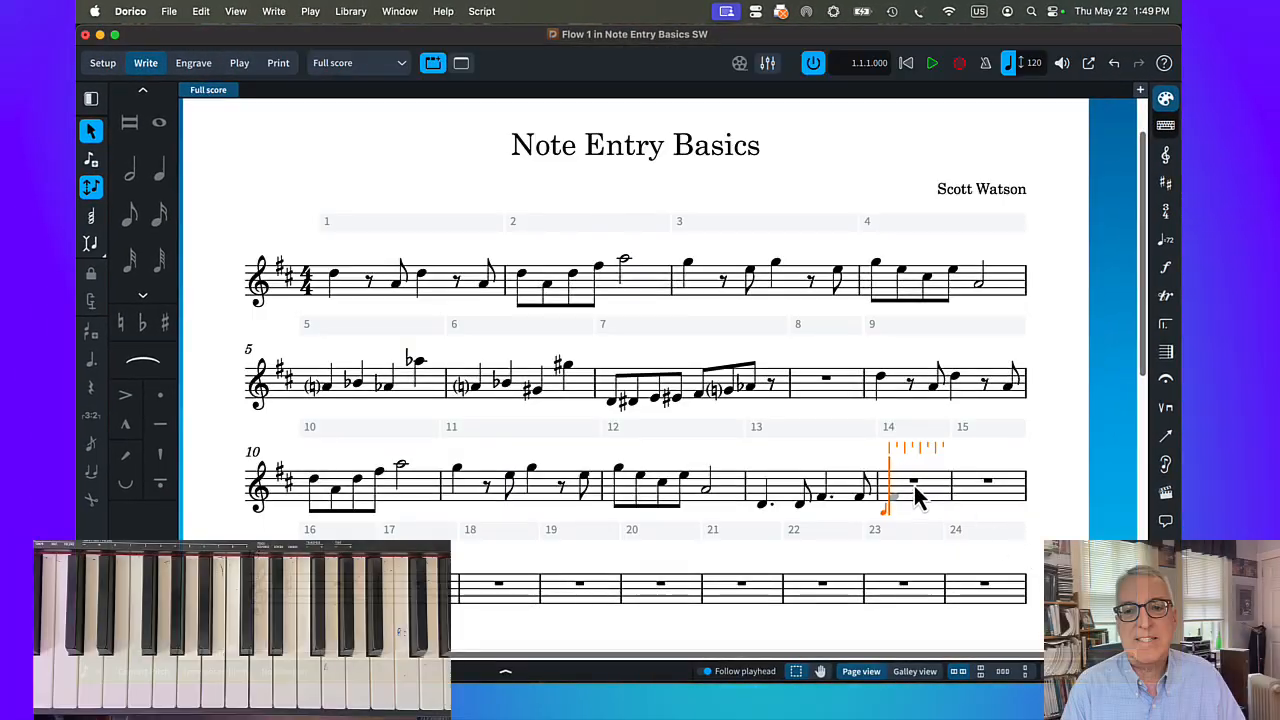
# Fill bar 14 with a dotted-quarter G4, an eighth-note G4, a dotted-quarter A♭4 and an eighth-note A♮4
pyautogui.click(914, 483)
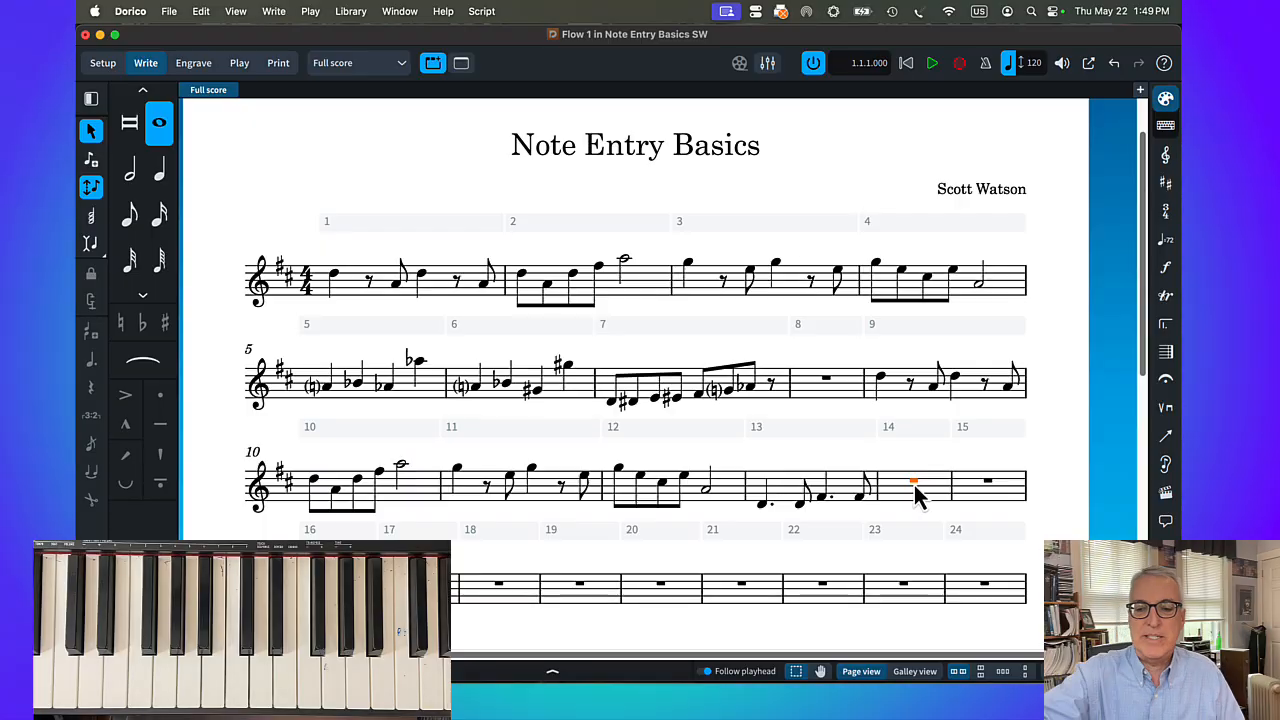
pyautogui.press('Return')
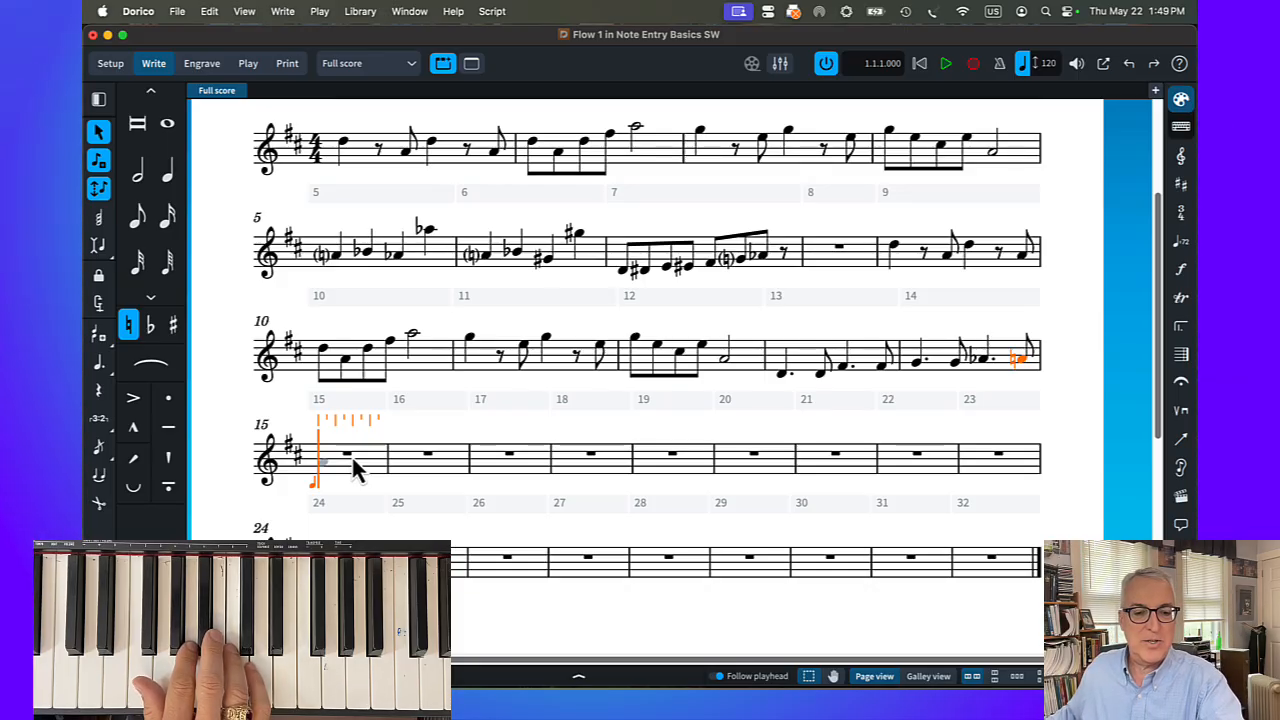
# Fill bar 15 with dotted-eighth A4, sixteenth B4, dotted-eighth A4, sixteenth G4, eighth notes F♯4 and E4, and a quarter-note D4
pyautogui.press('5')
pyautogui.press('.')
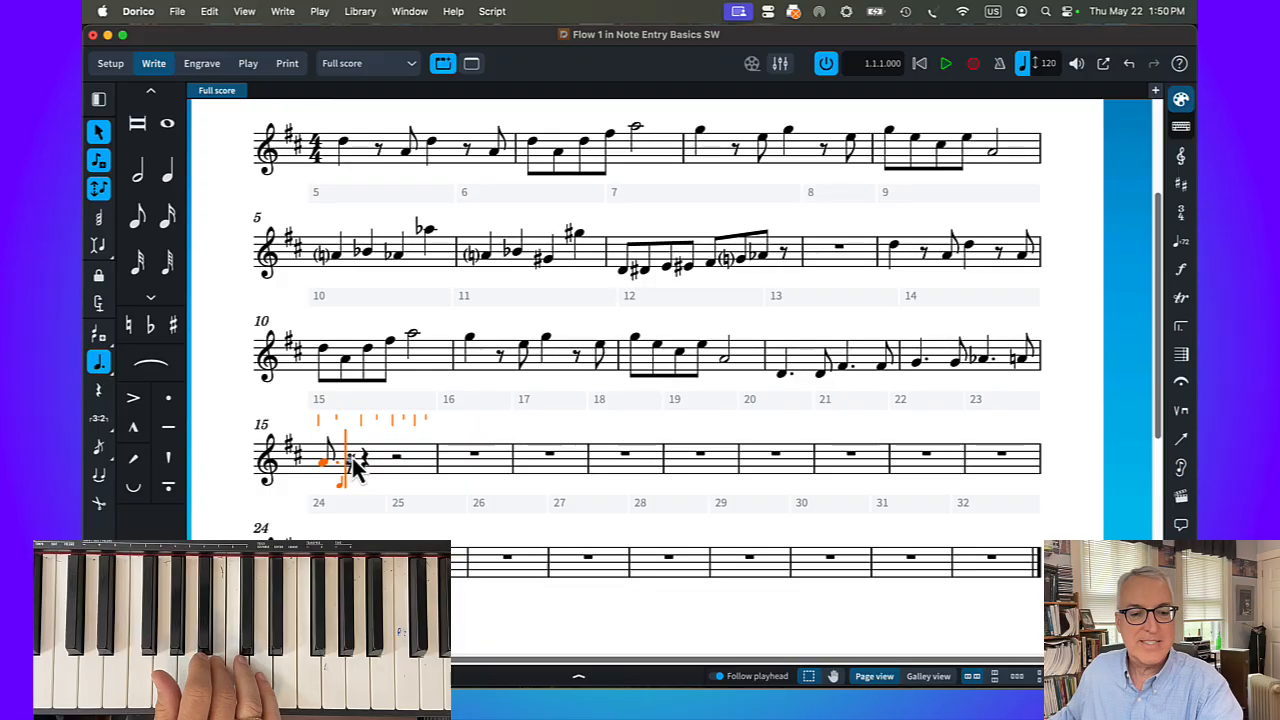
pyautogui.press('4')
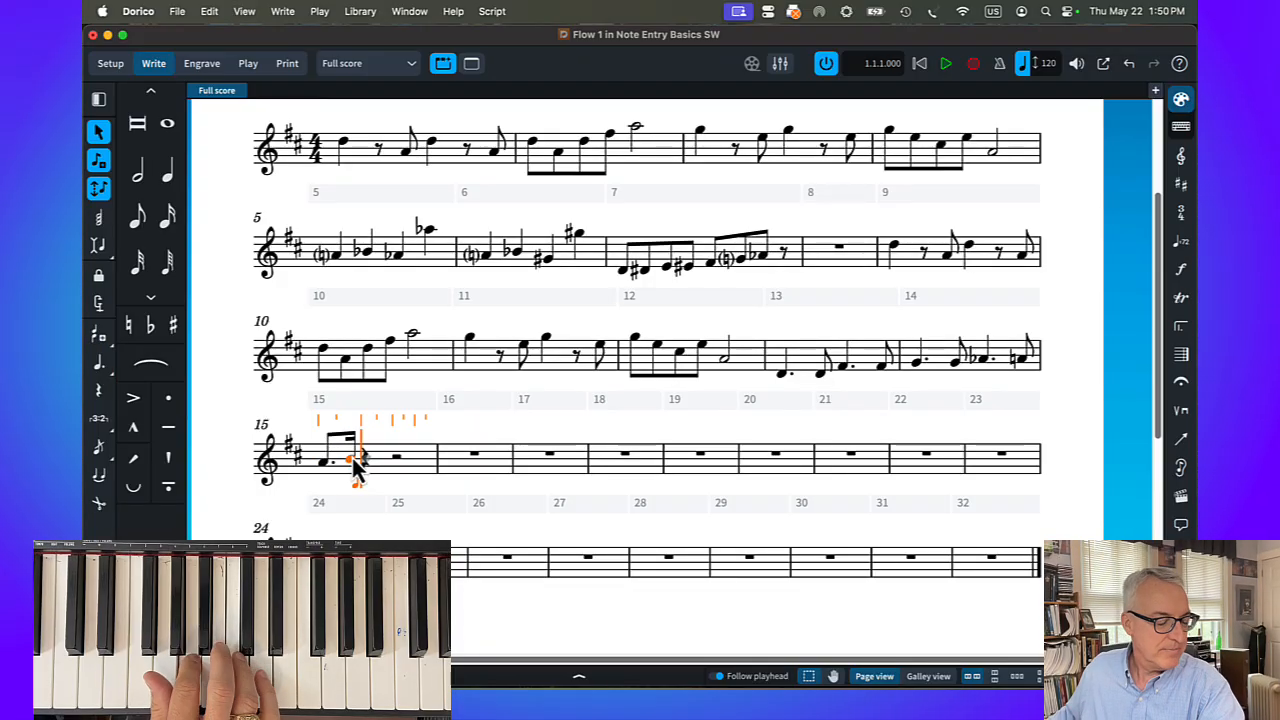
pyautogui.press('5')
pyautogui.press('.')
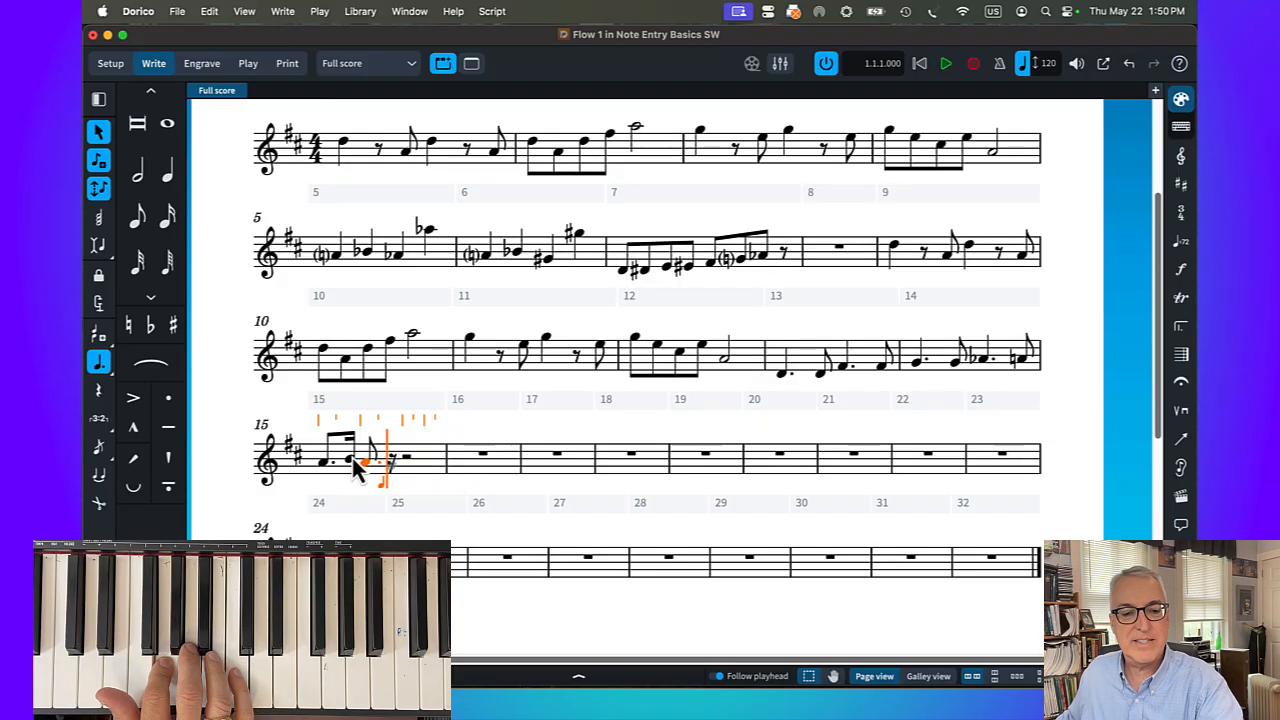
pyautogui.press('4')
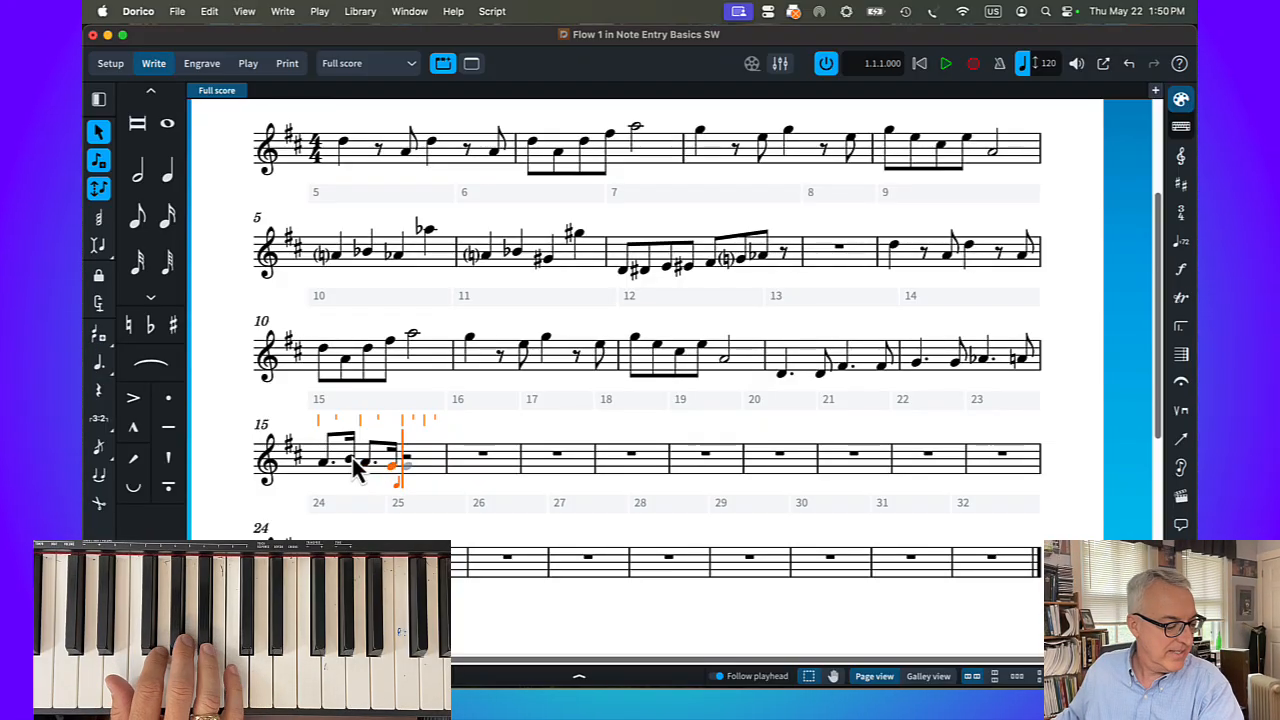
pyautogui.press('5')
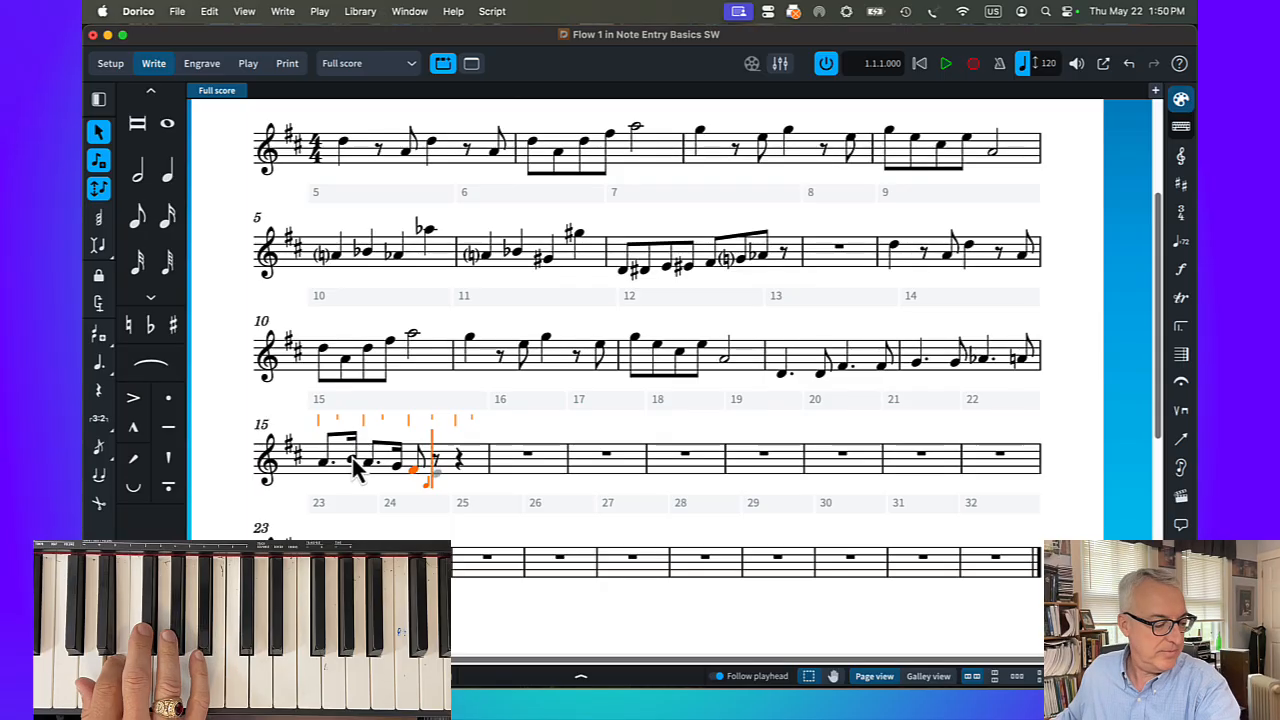
pyautogui.press('6')
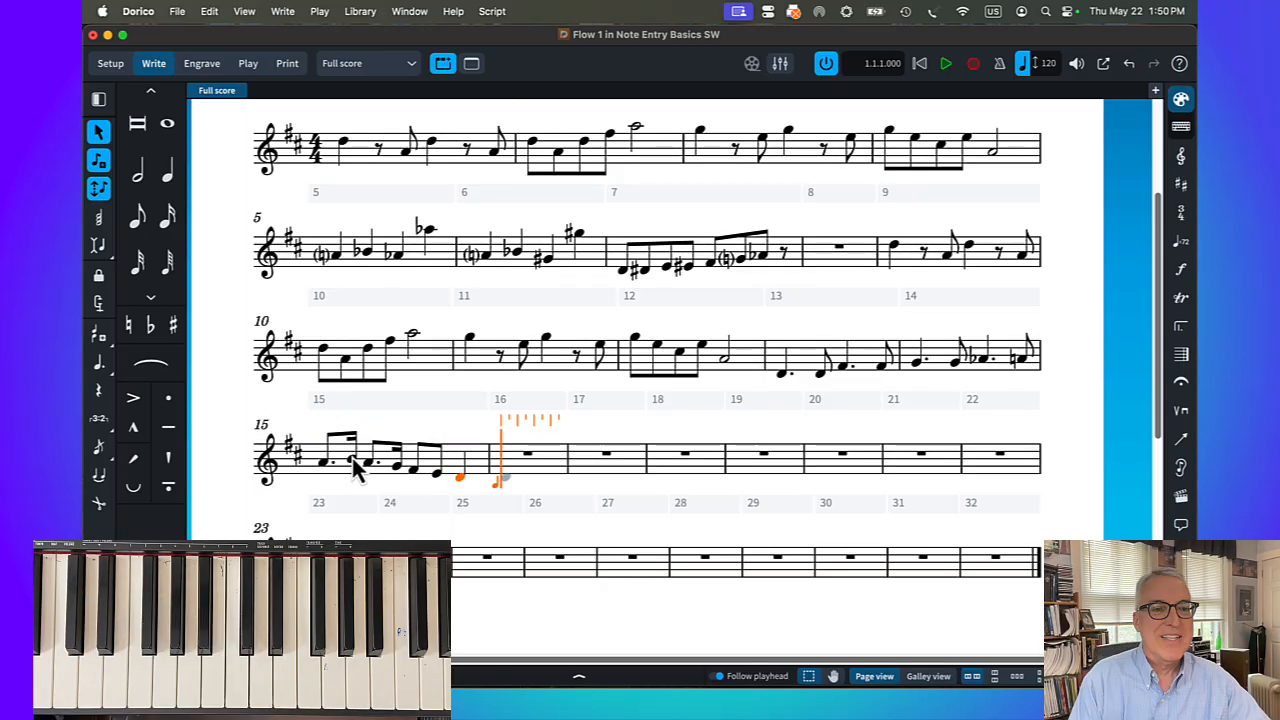
# Select all the notes in bar 15, repeat them into bar 16 and undo the repeat
pyautogui.click(322, 465)
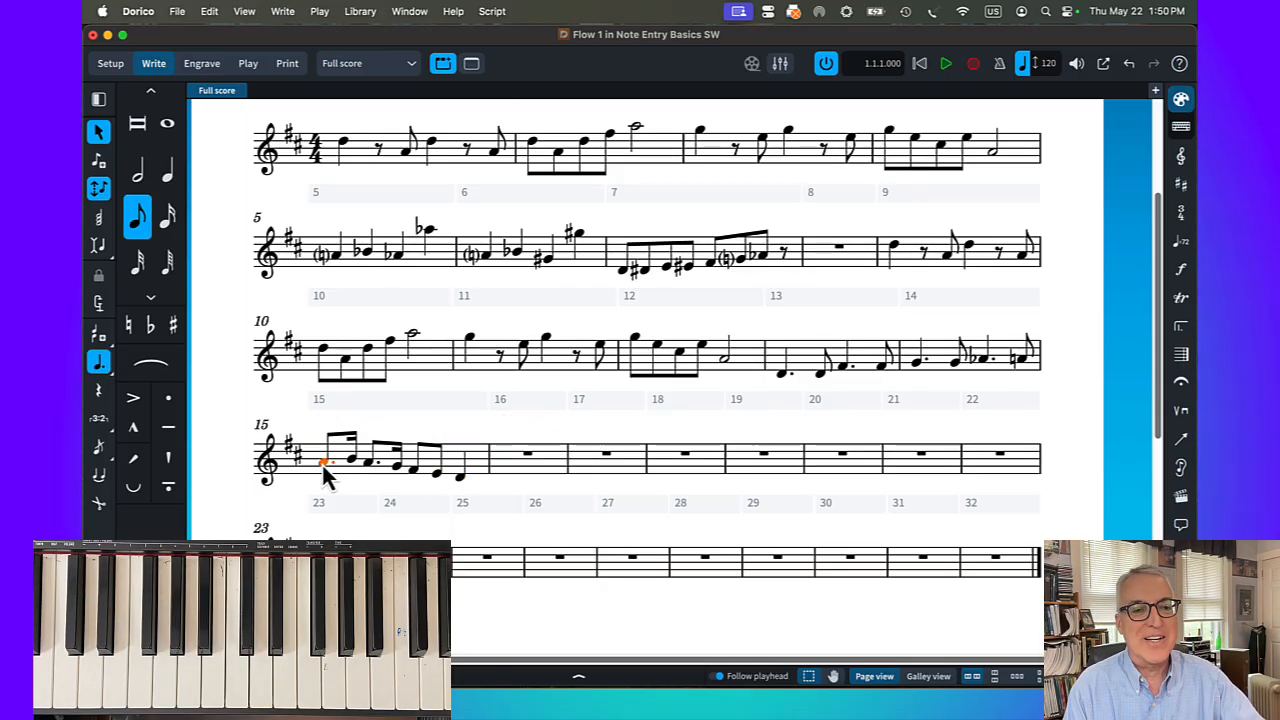
pyautogui.keyDown('shift'); pyautogui.click(460, 478); pyautogui.keyUp('shift')
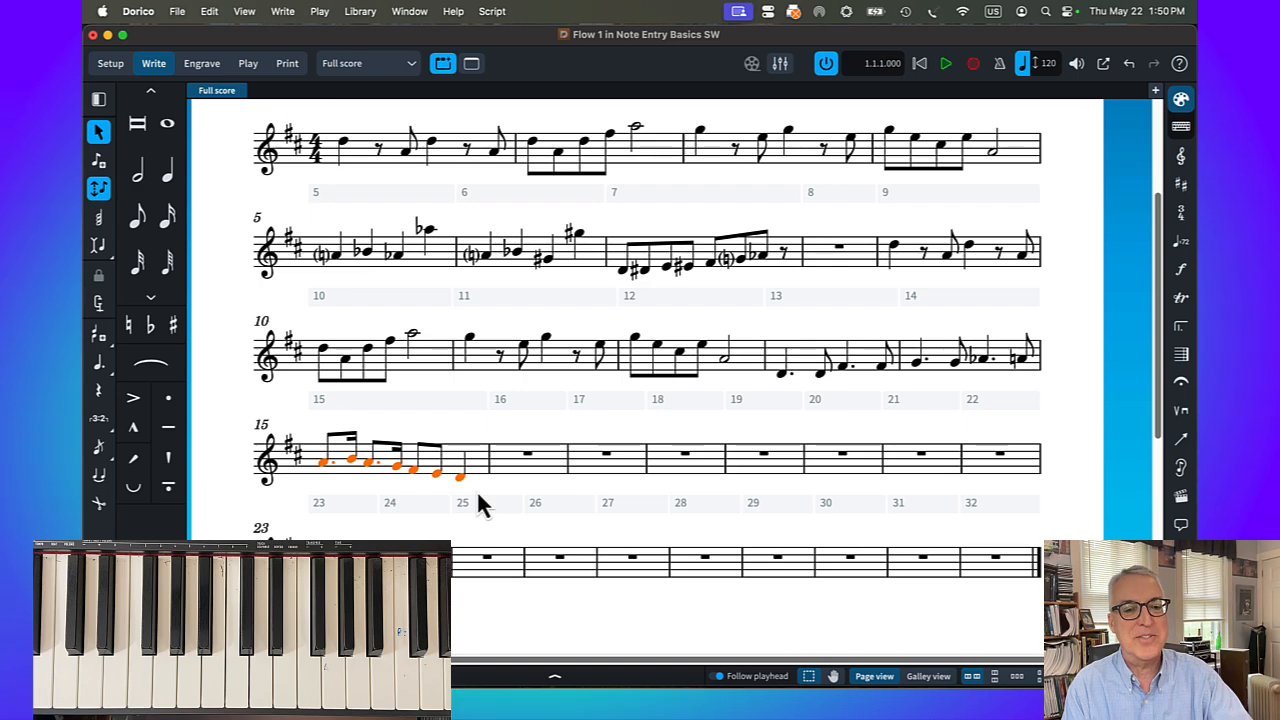
pyautogui.press('r')
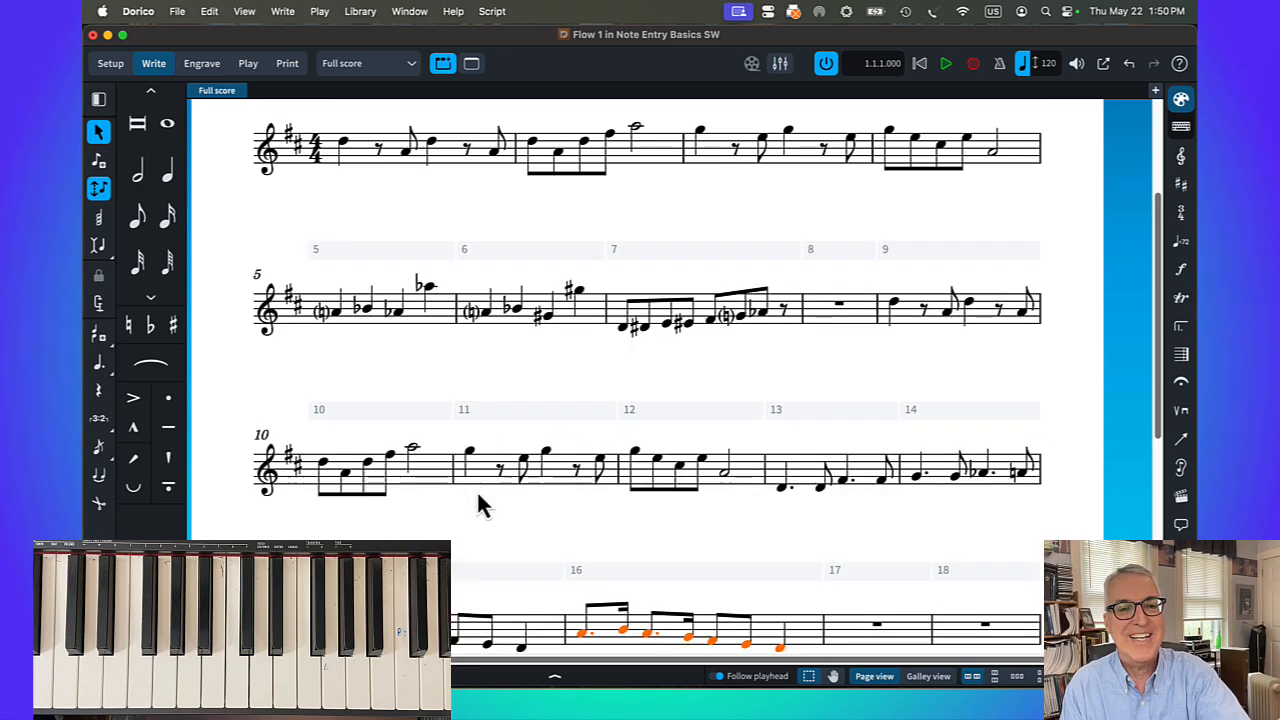
pyautogui.scroll(-4, 519, 475)
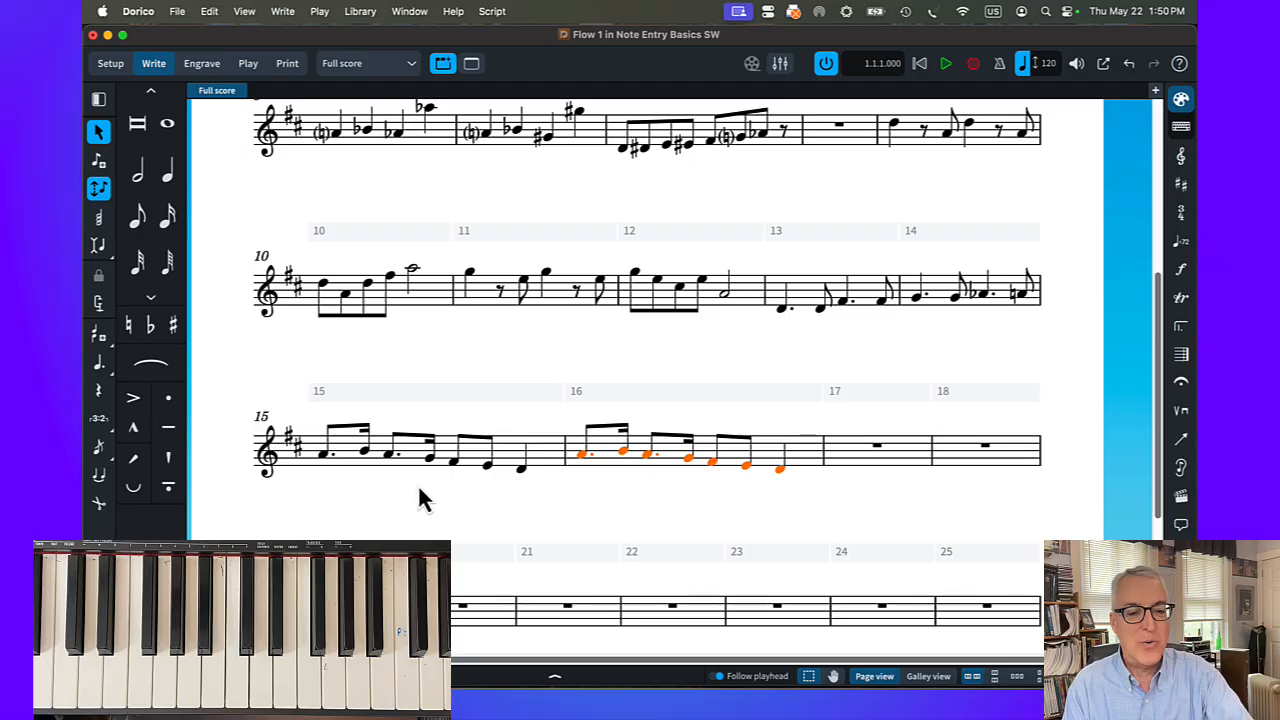
pyautogui.hotkey('ctrl', 'z')
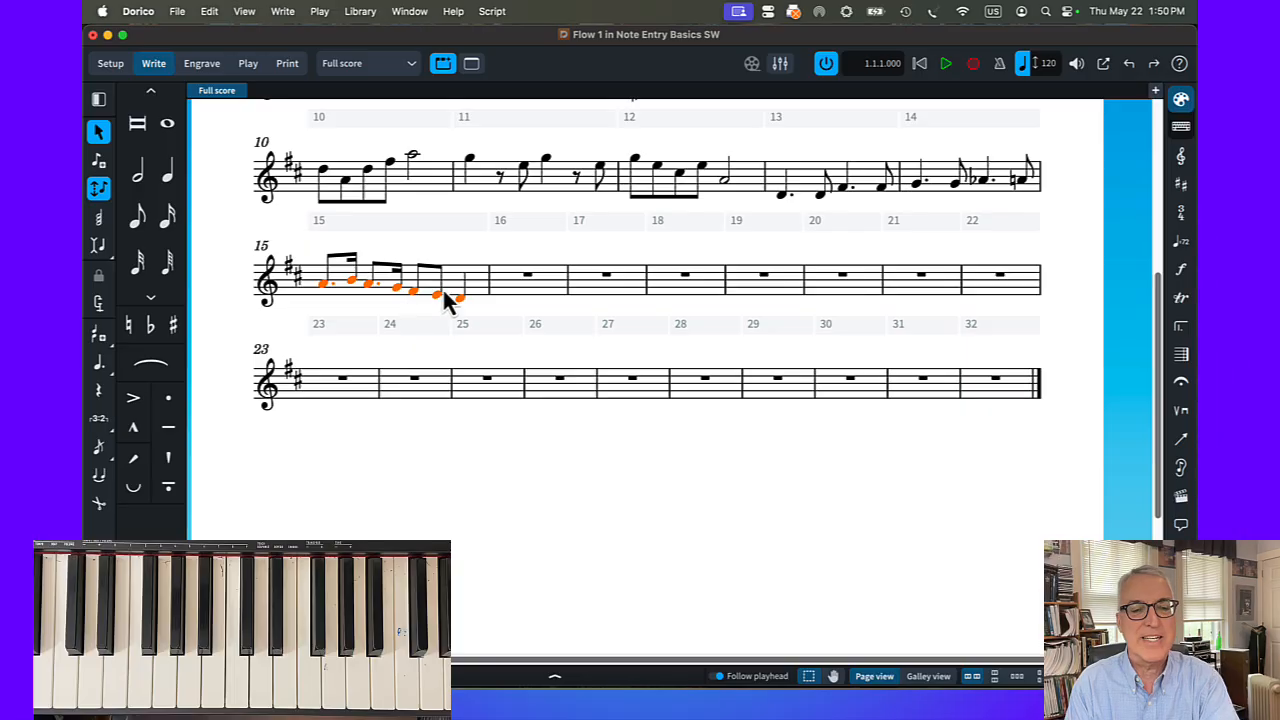
# Copy the selected bar 15 notes into bars 16 and 17, and repeat the last copy into bar 18
pyautogui.press('alt')
pyautogui.keyDown('alt'); pyautogui.click(493, 282); pyautogui.keyUp('alt')
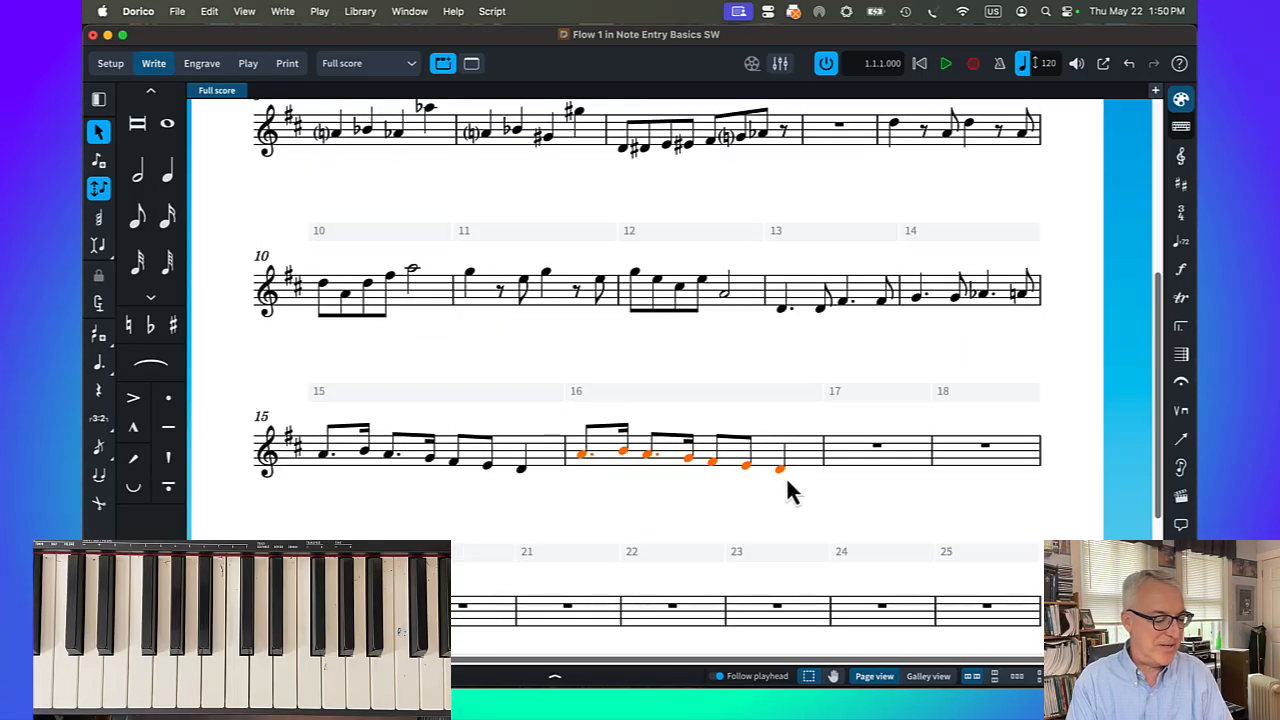
pyautogui.keyDown('alt'); pyautogui.click(829, 453); pyautogui.keyUp('alt')
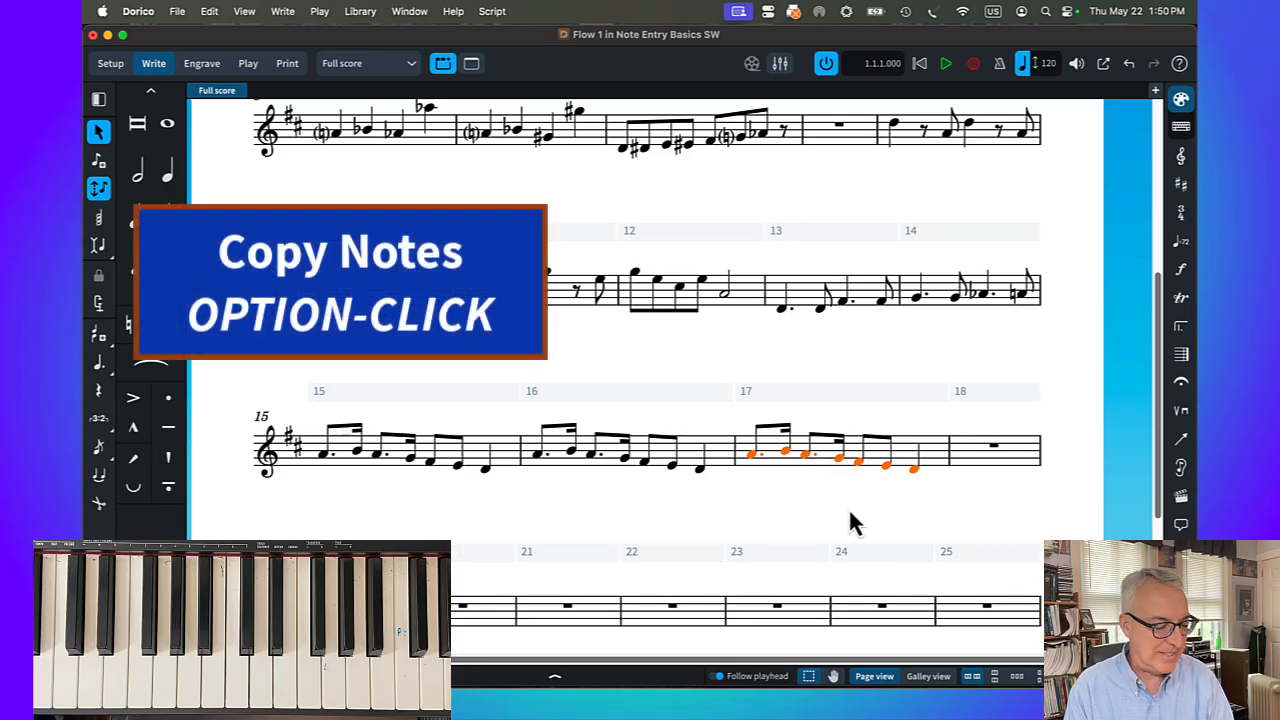
pyautogui.press('r')
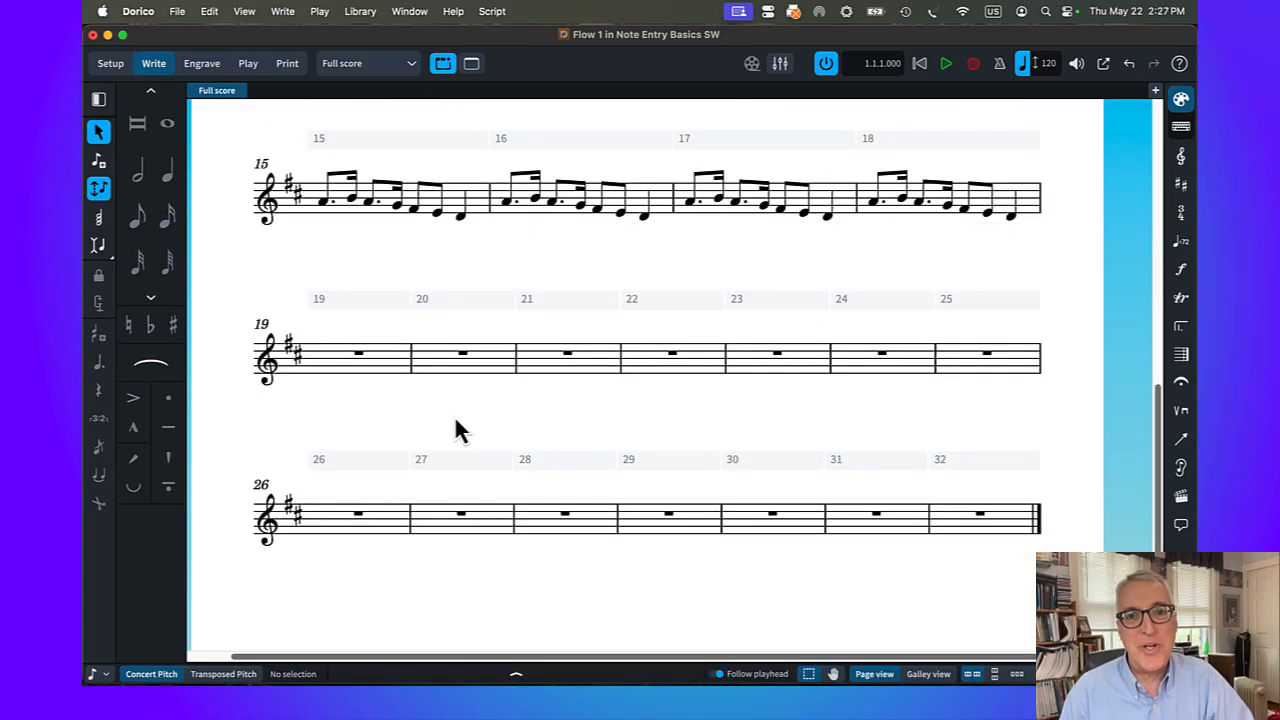
# Fill bar 19 with eighth notes A4, B4, A4, G4, F♯4 and E4, followed by a quarter-note D4
pyautogui.click(359, 354)
pyautogui.hotkey('shift', 'n')
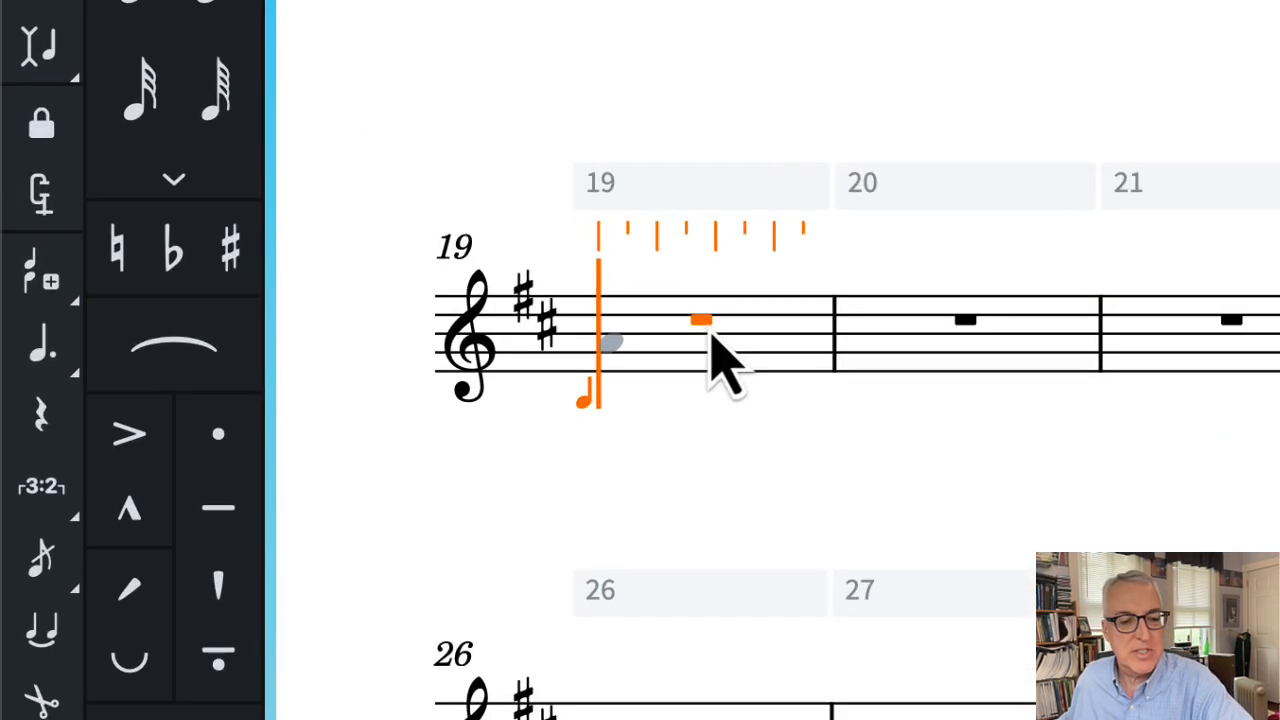
pyautogui.press('a')
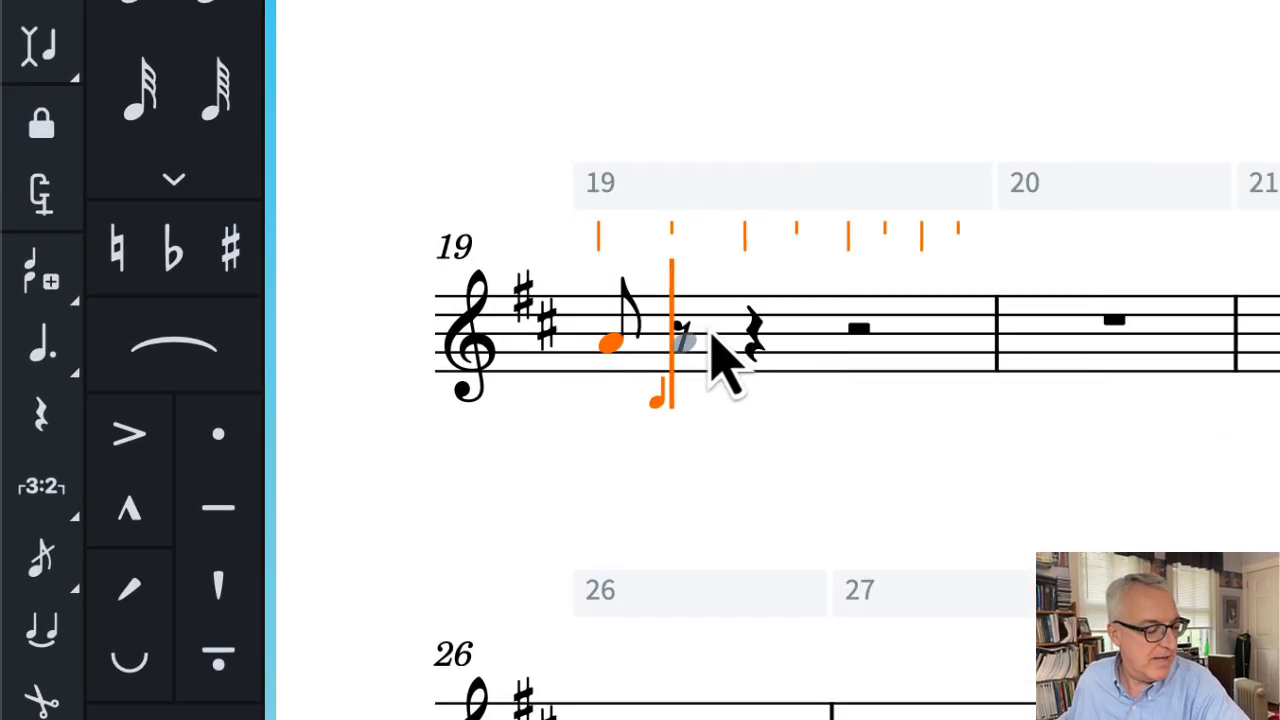
pyautogui.press('b')
pyautogui.press('a')
pyautogui.press('g')
pyautogui.press('f')
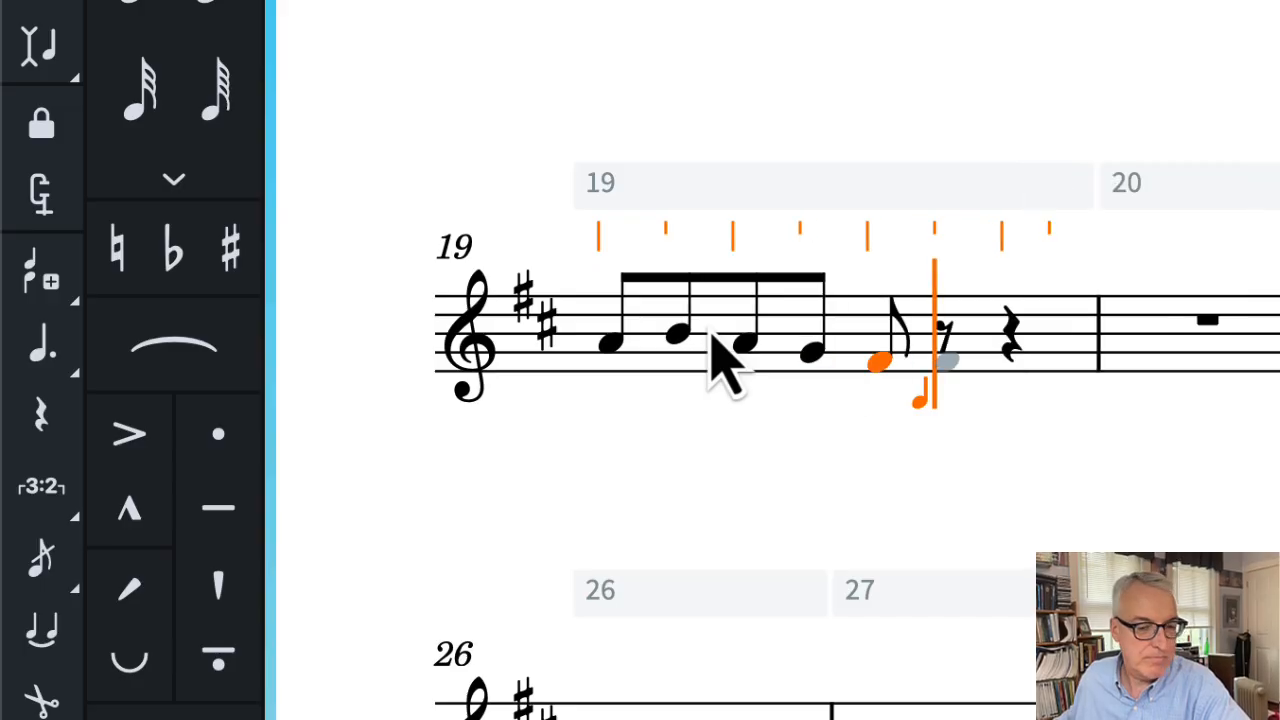
pyautogui.press('e')
pyautogui.press('d')
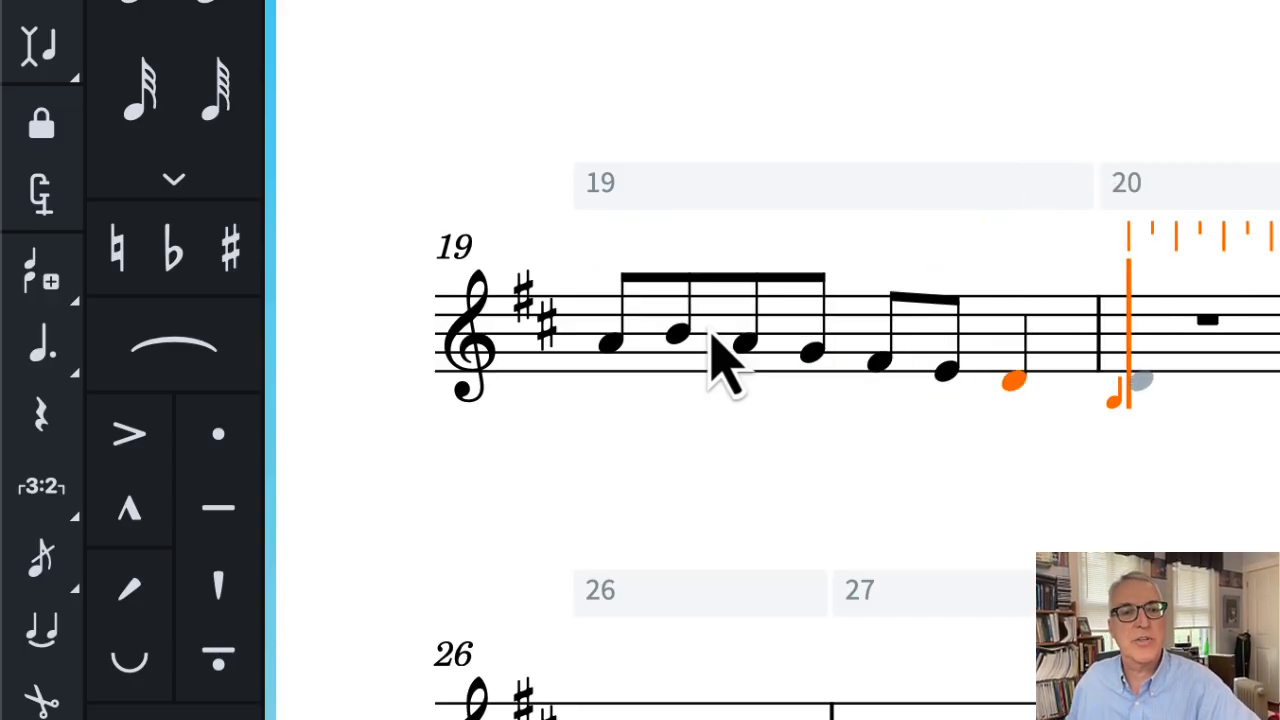
# Apply rhythm dots to the six eighth notes in bar 19 to turn them into dotted-eighth and sixteenth pairs
pyautogui.click(612, 348)
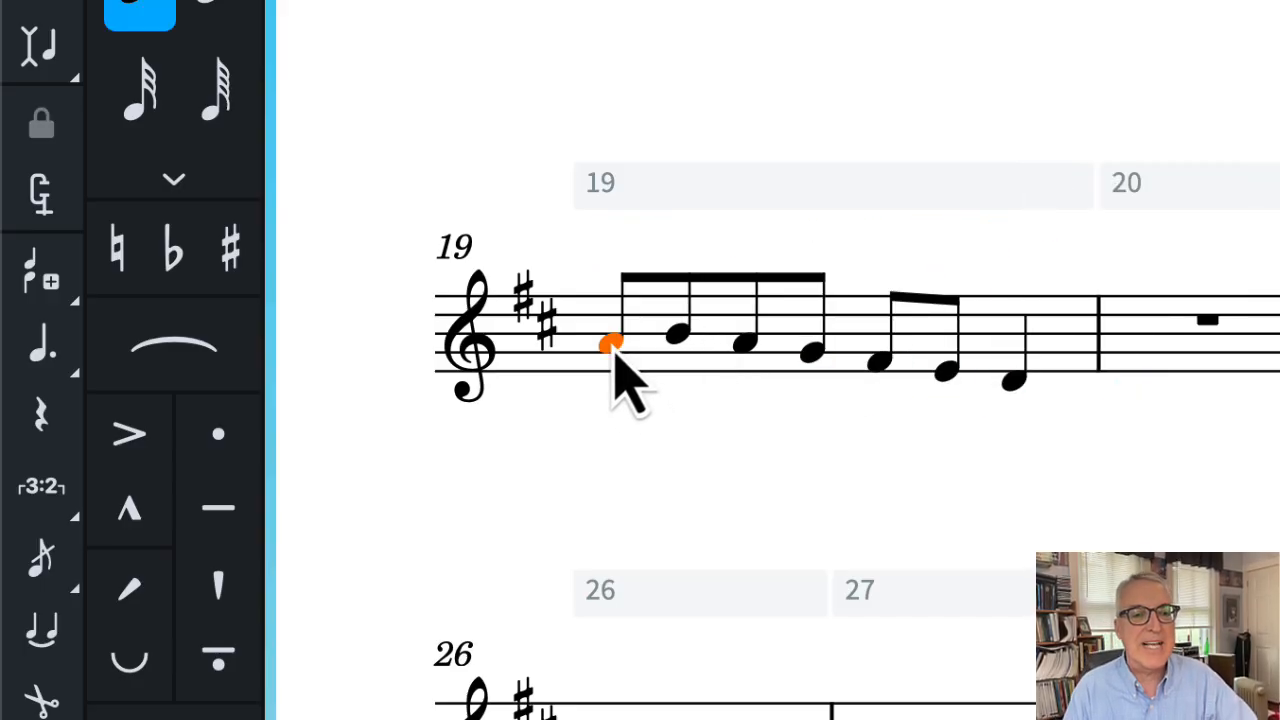
pyautogui.keyDown('shift'); pyautogui.click(948, 376); pyautogui.keyUp('shift')
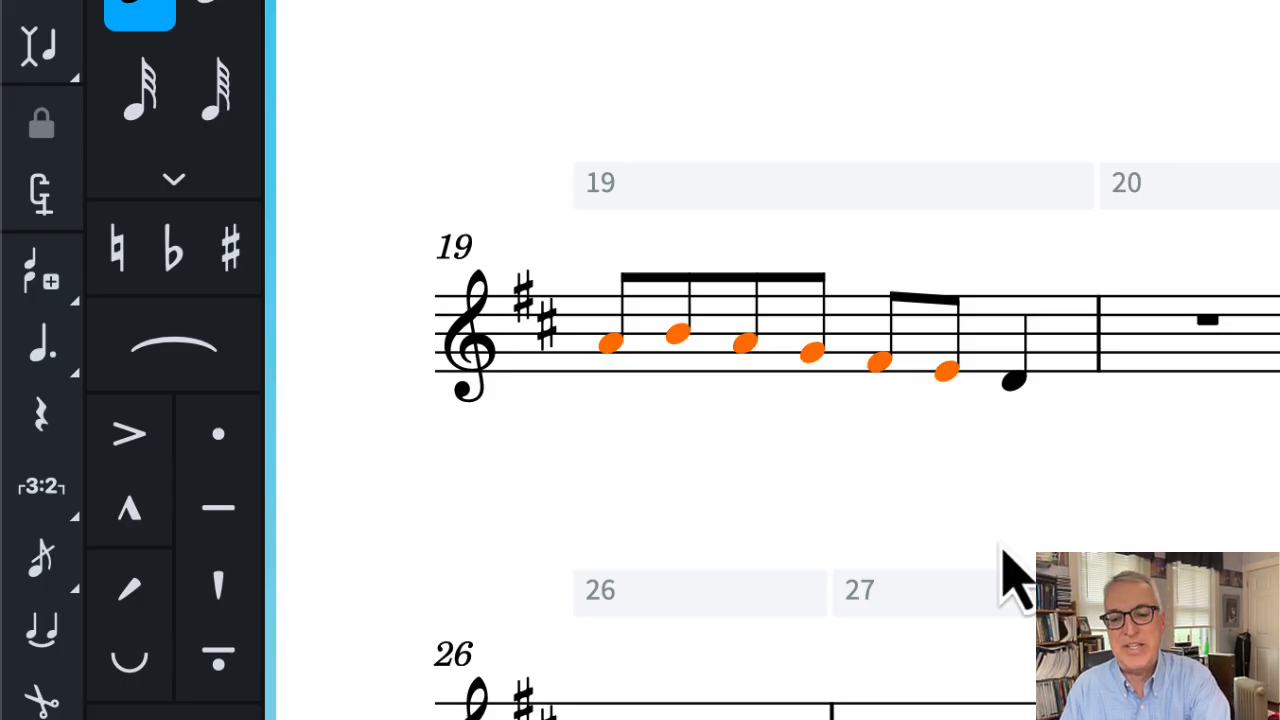
pyautogui.click(38, 349)
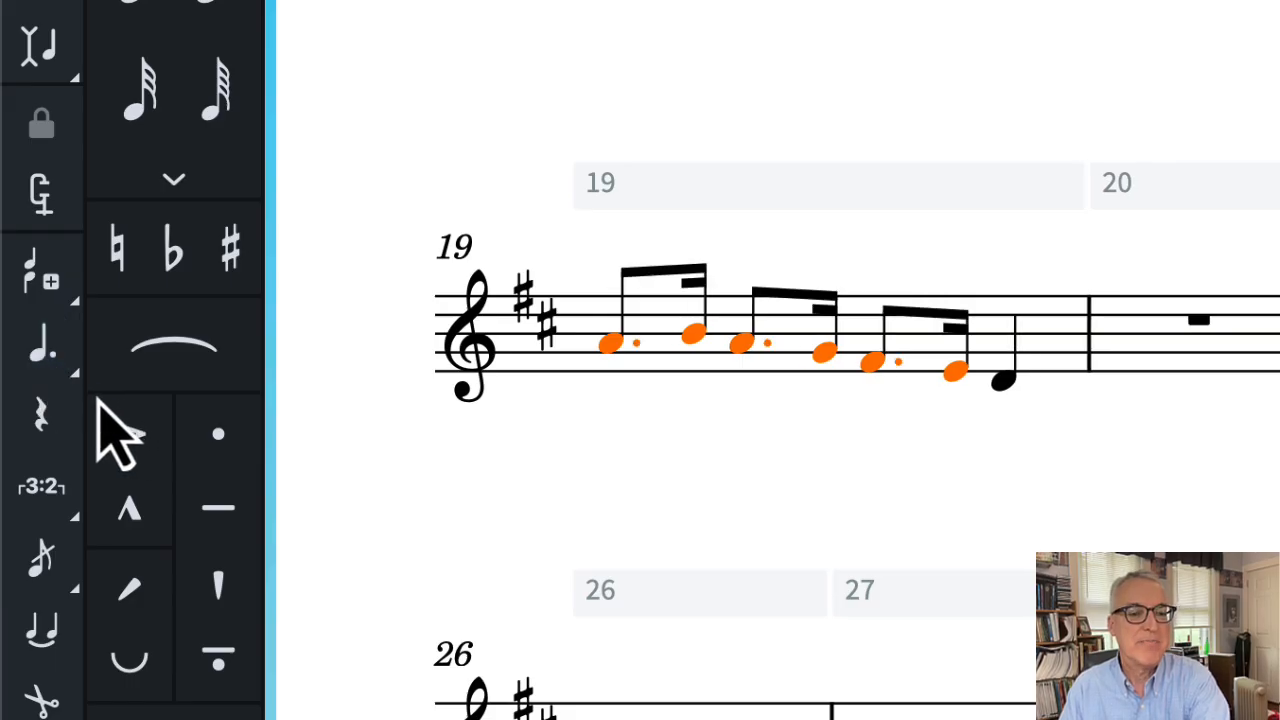
pyautogui.hotkey('ctrl', 'z')
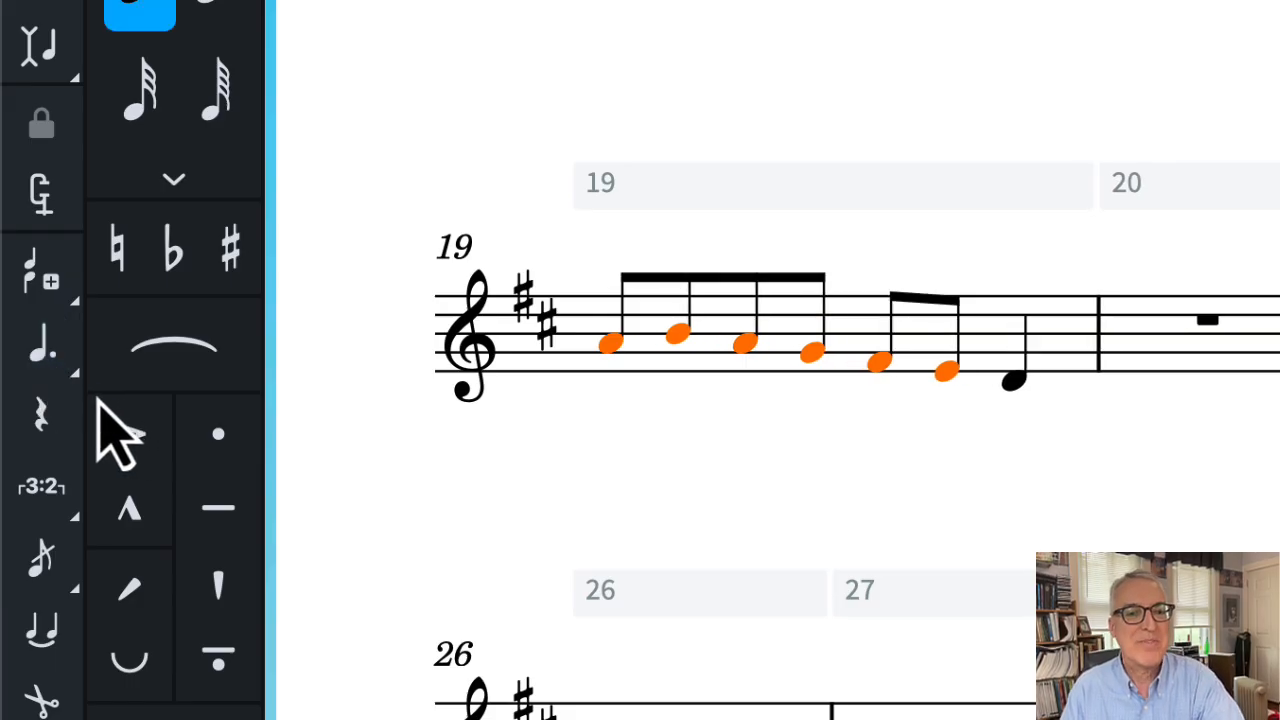
pyautogui.click(38, 356)
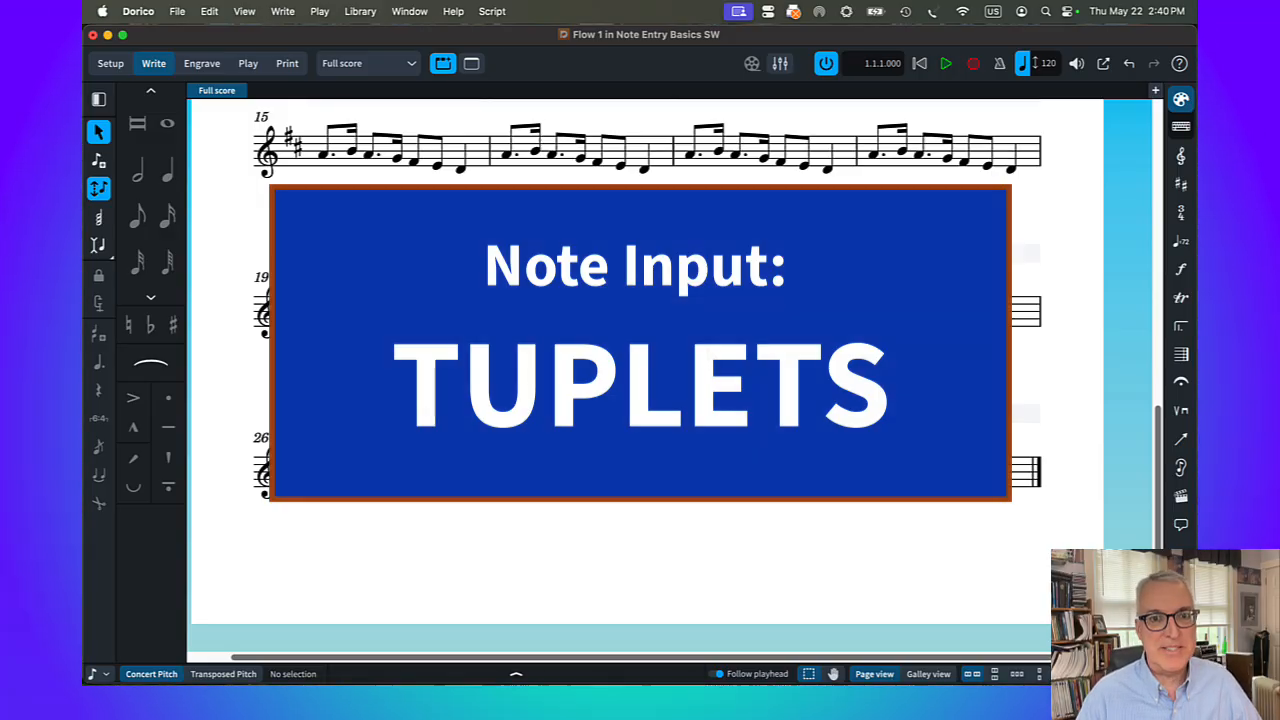
# Enter a quarter-note D4 in bar 20, followed by an eighth-note triplet on D4 and two triplets of D4–F♯4 dyads
pyautogui.click(553, 308)
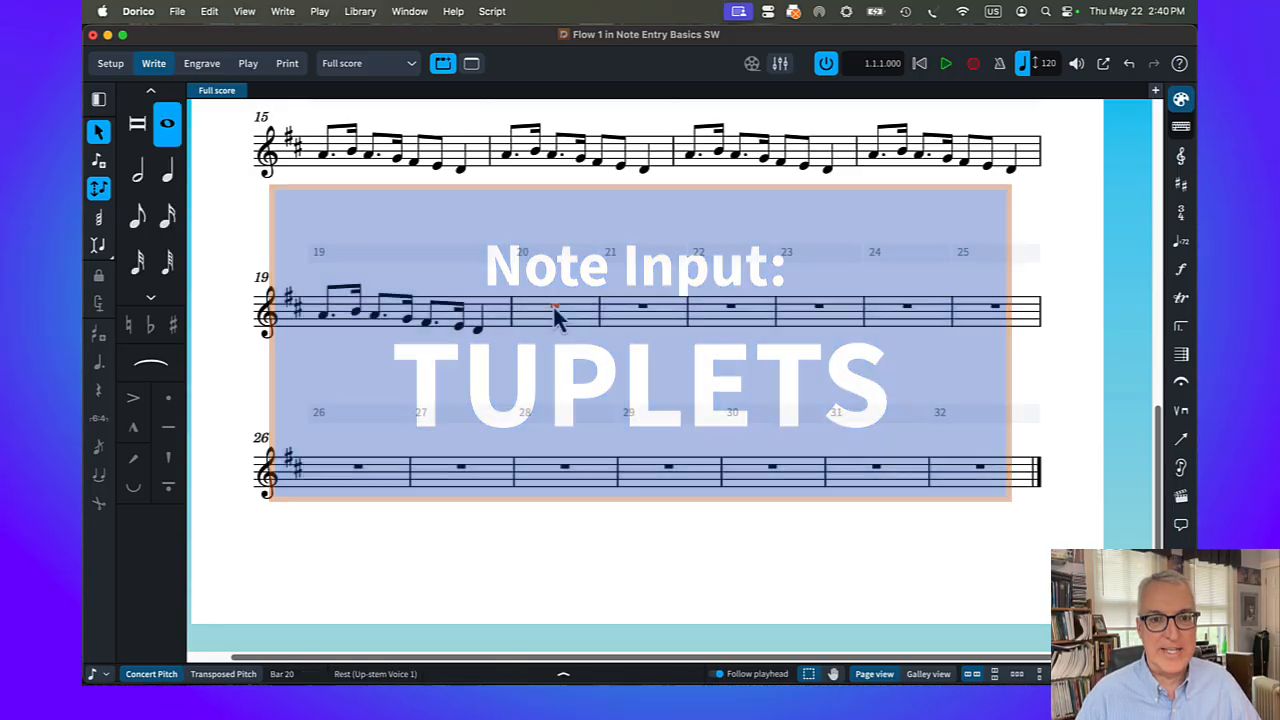
pyautogui.hotkey('shift', 'n')
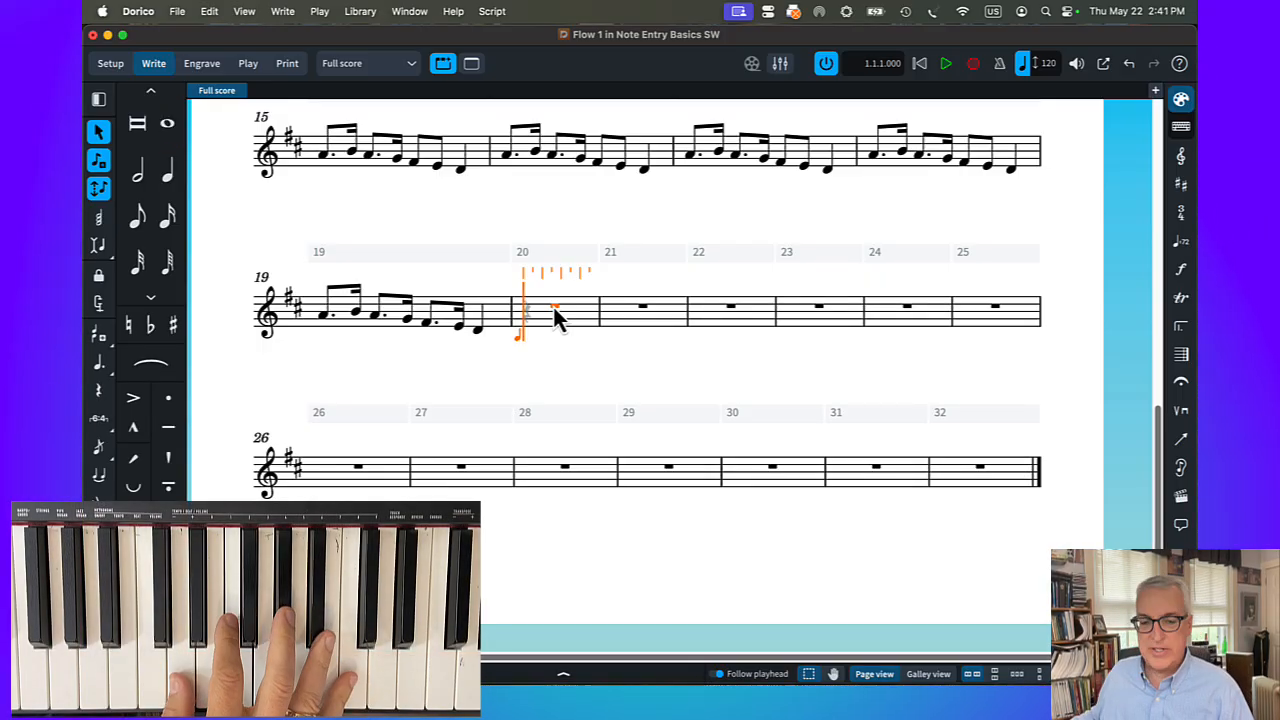
pyautogui.press('d')
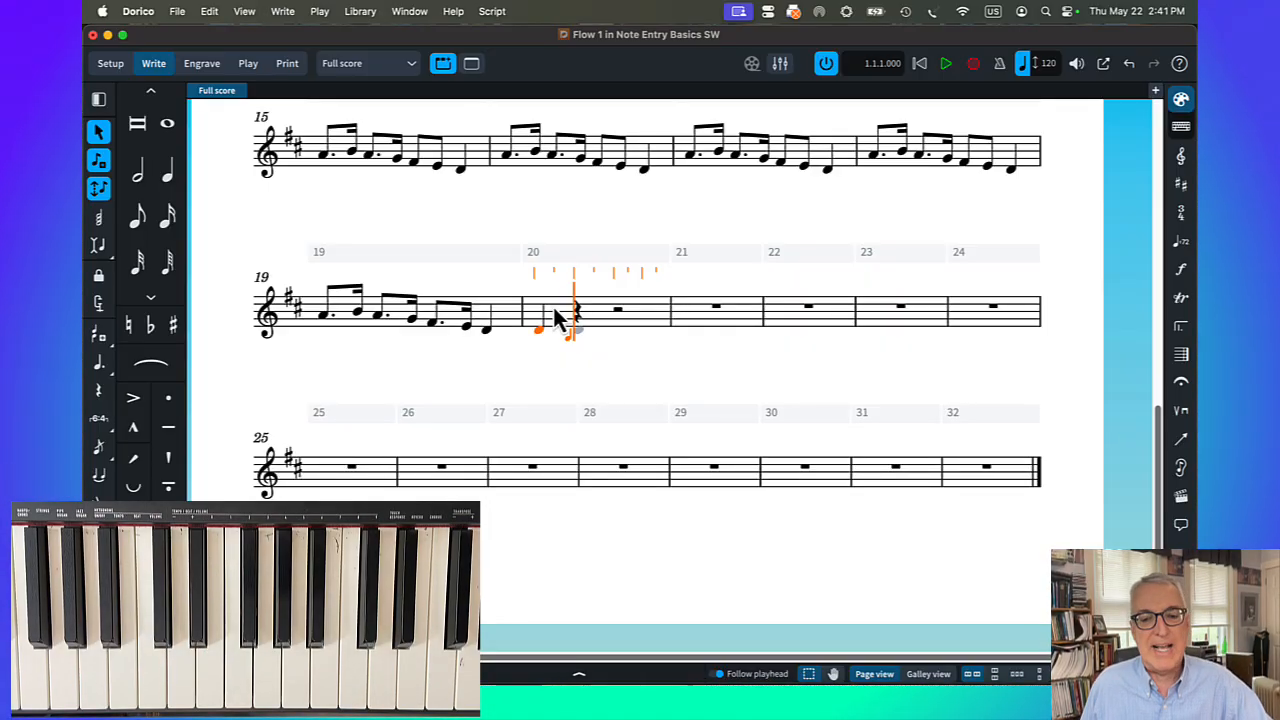
pyautogui.press(';')
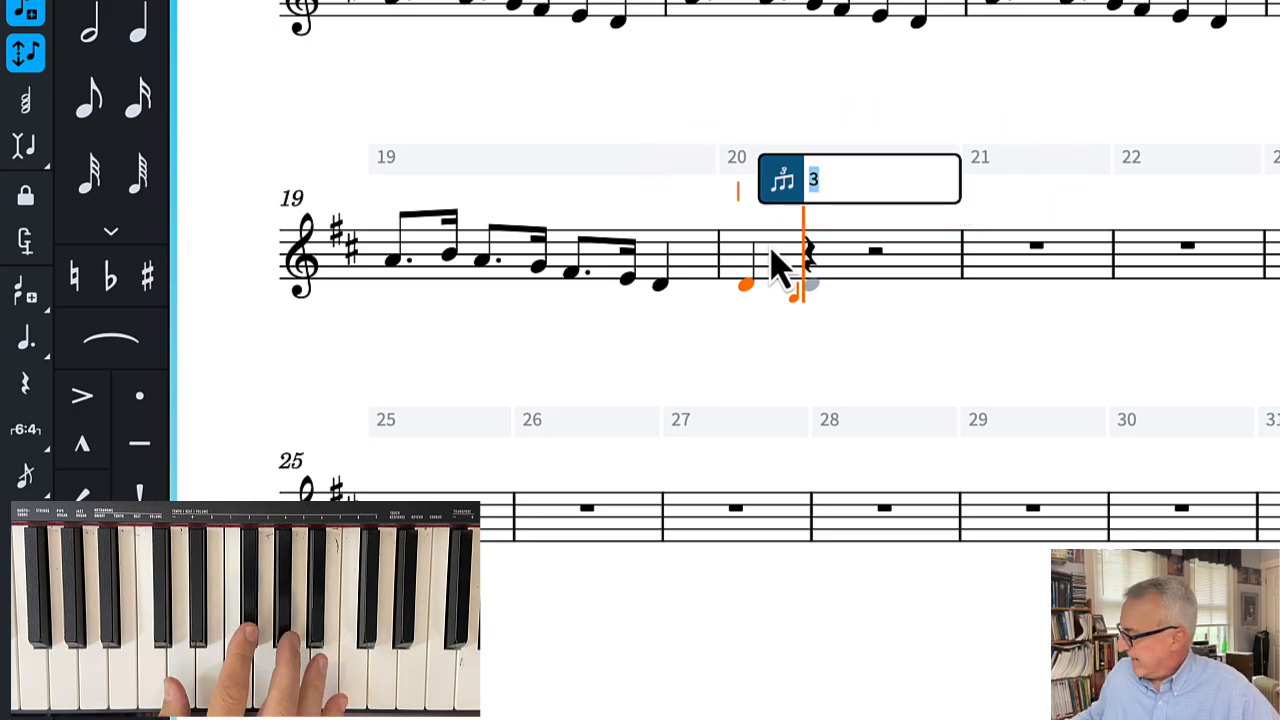
pyautogui.press('Return')
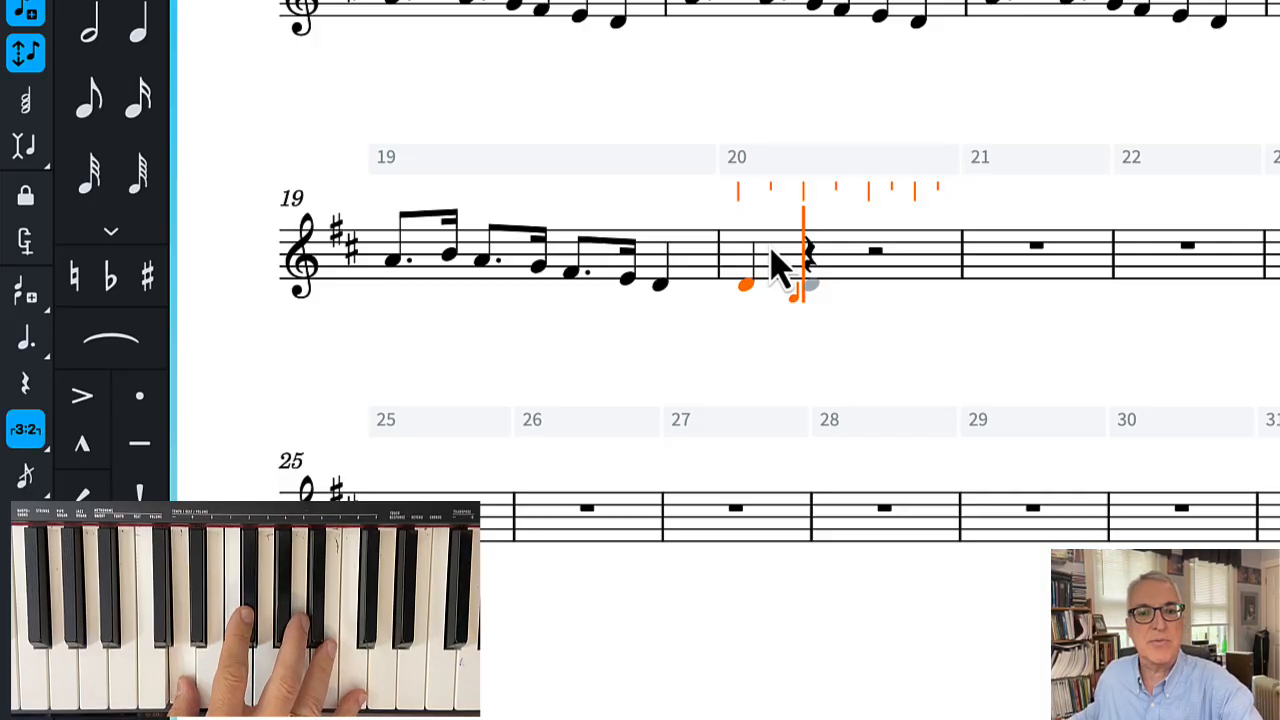
pyautogui.press('5')
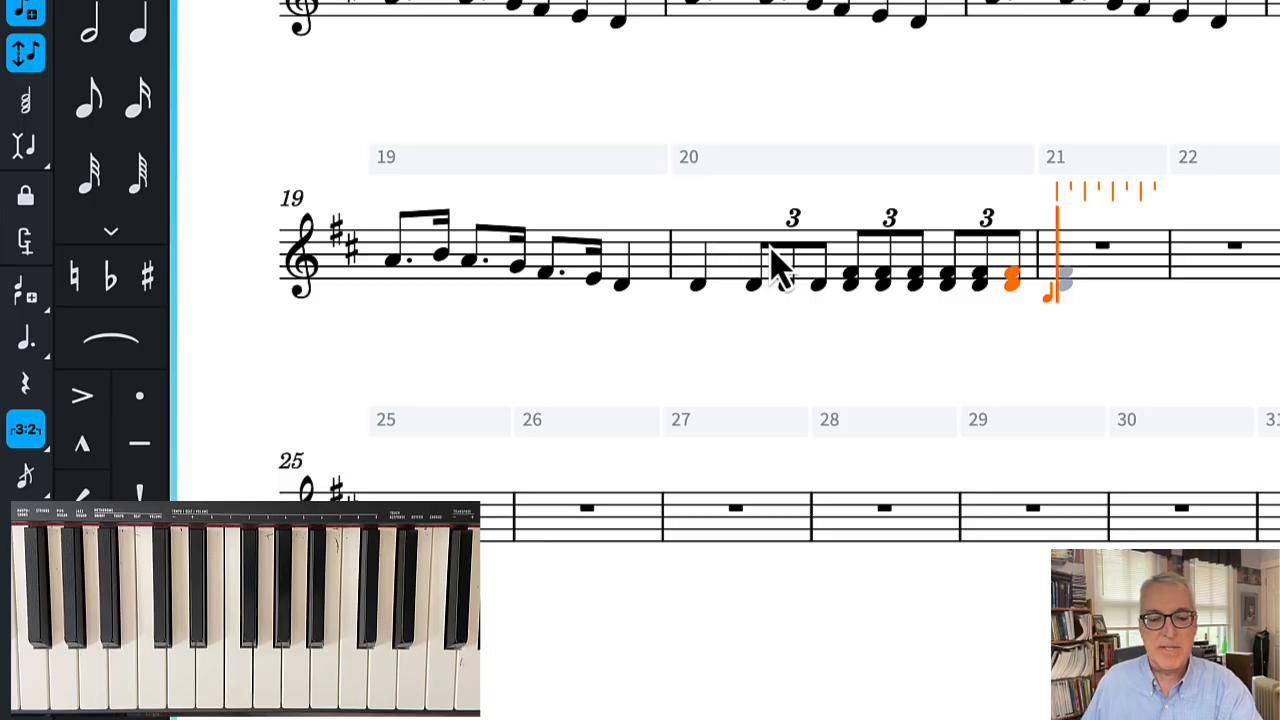
# End the tuplet run, fill bar 21 with a quarter-note D4–F♮4–A4 chord and three eighth-note triplets of that chord, and stop tuplet input
pyautogui.hotkey('shift', ';')
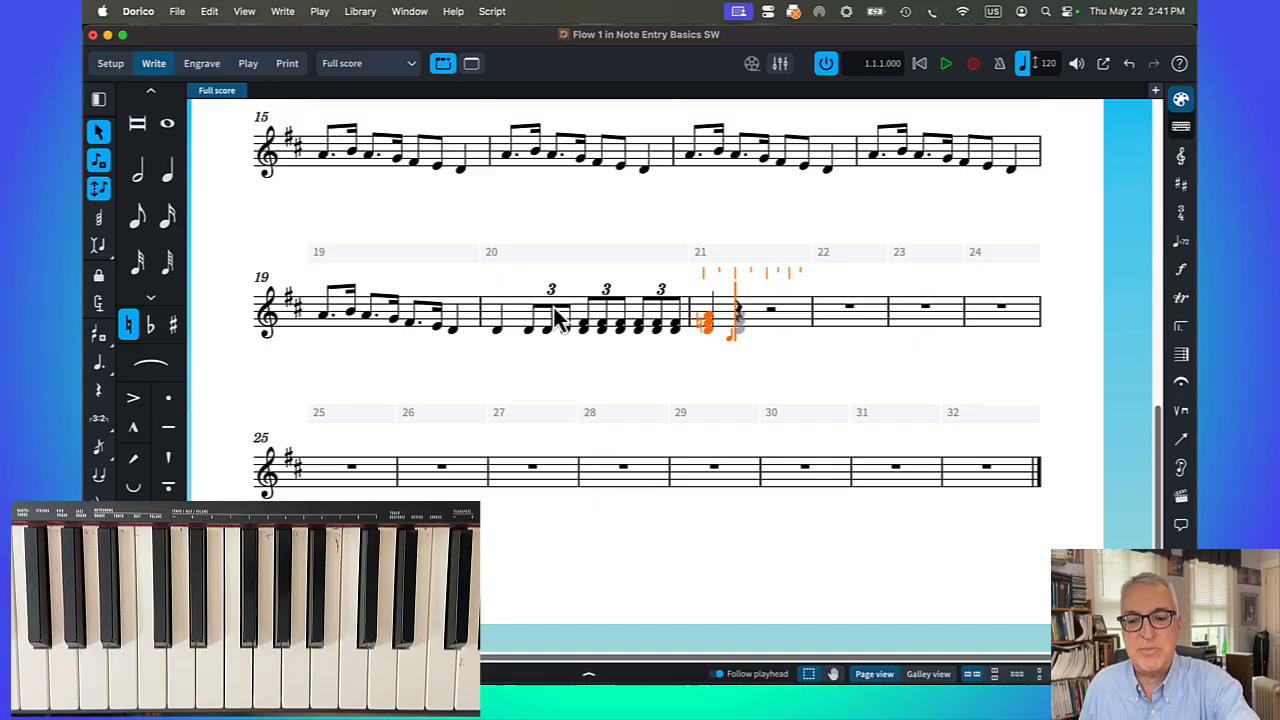
pyautogui.press(';')
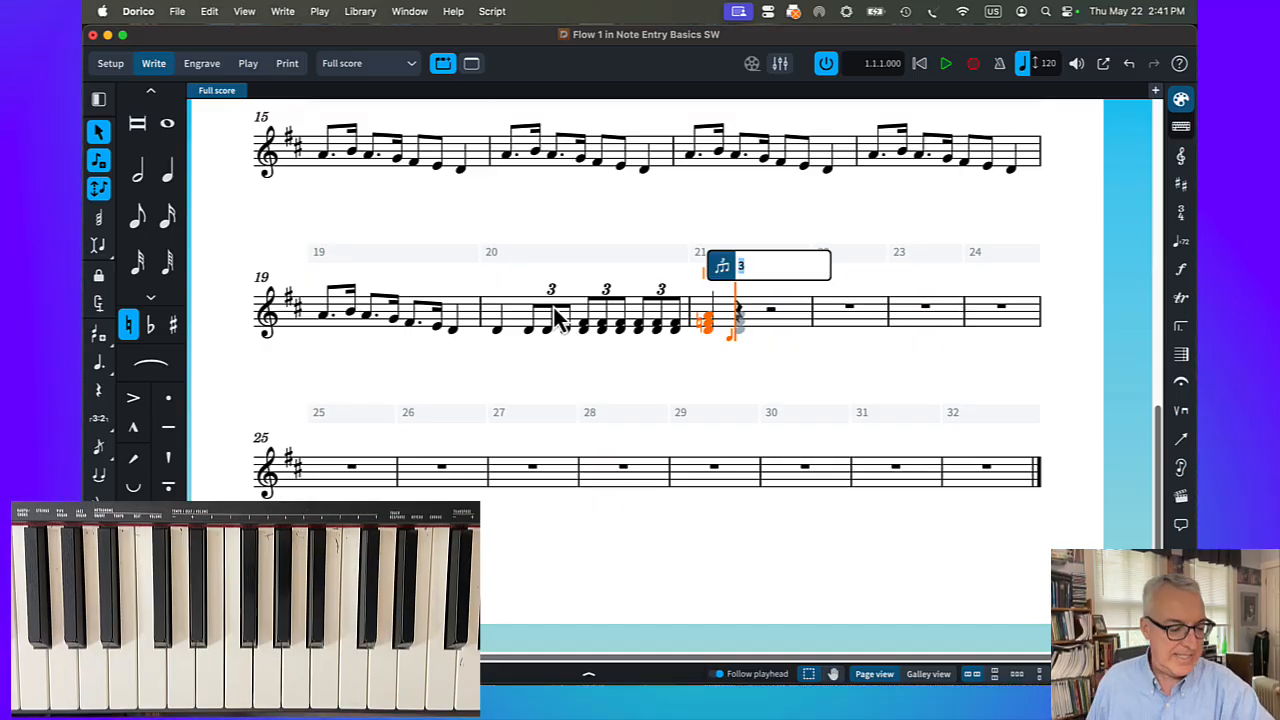
pyautogui.press('Return')
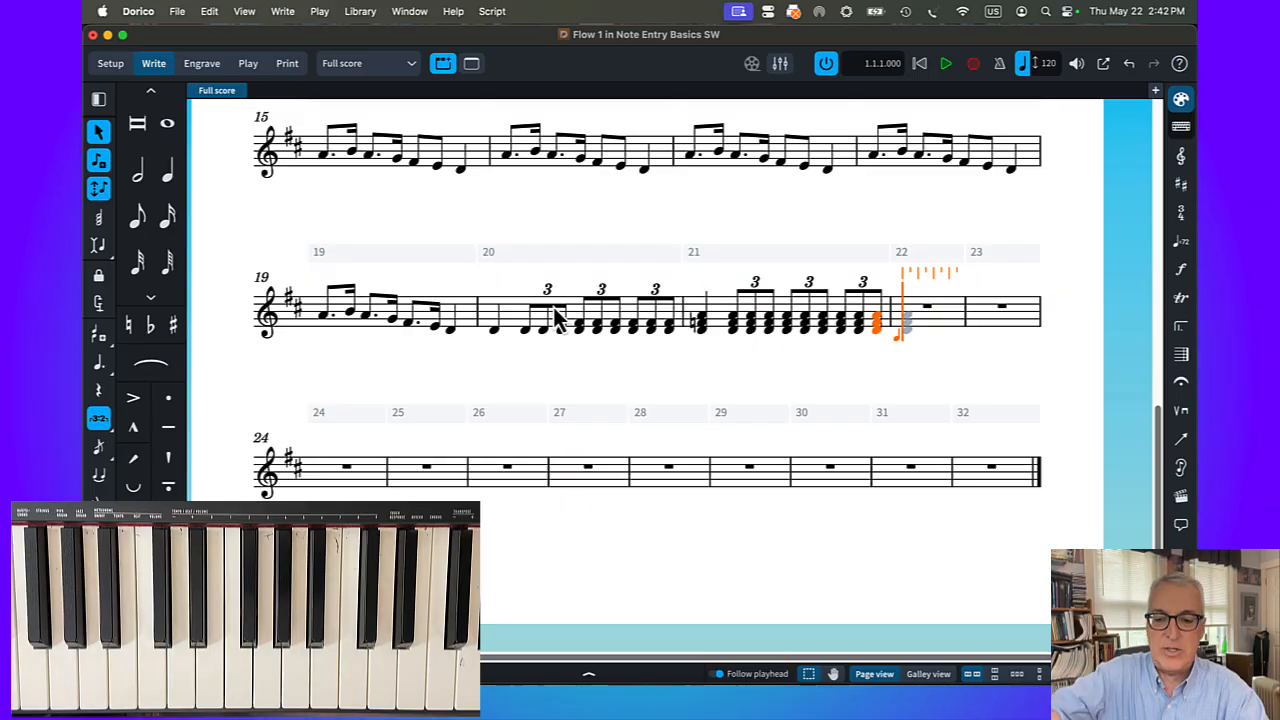
pyautogui.hotkey('shift', ';')
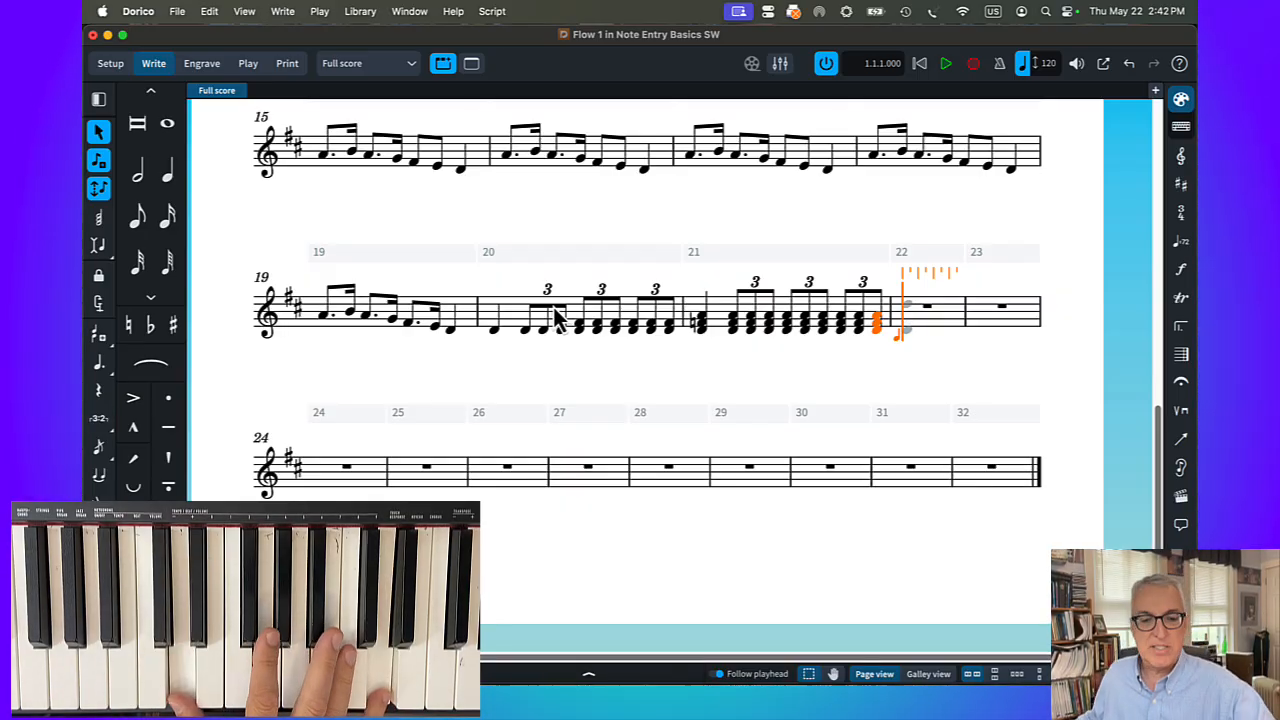
# Fill bar 22 with three quarter-note D4–D5 octaves and a 6:4 sixteenth-note run E–F♮–G–A–B♭–C♯, followed by a half-note D5 in bar 23
pyautogui.press('6')
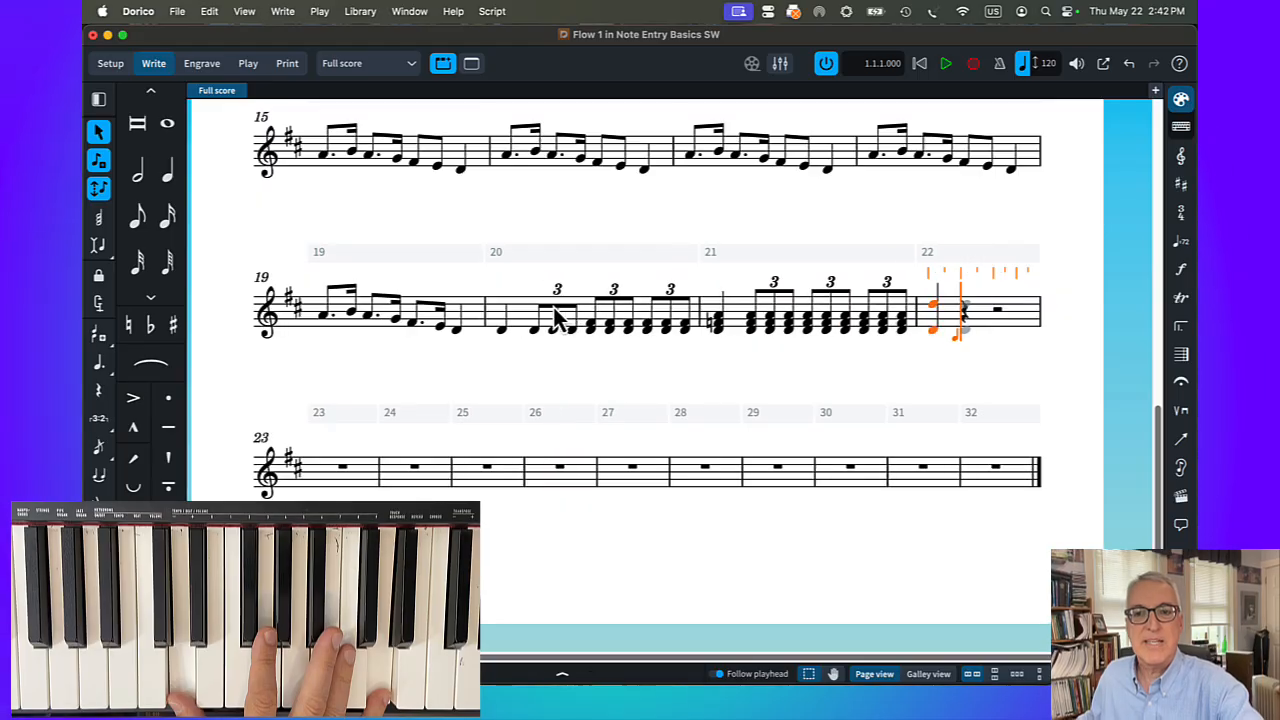
pyautogui.press('6')
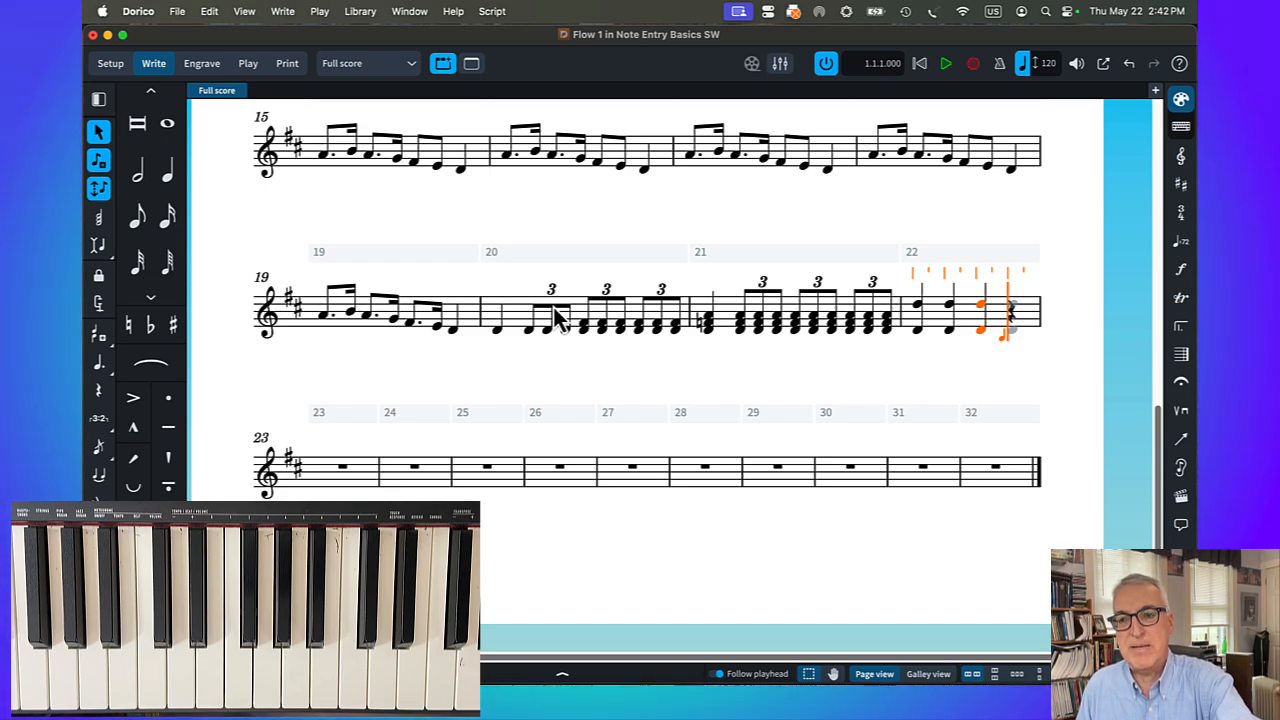
pyautogui.press(';')
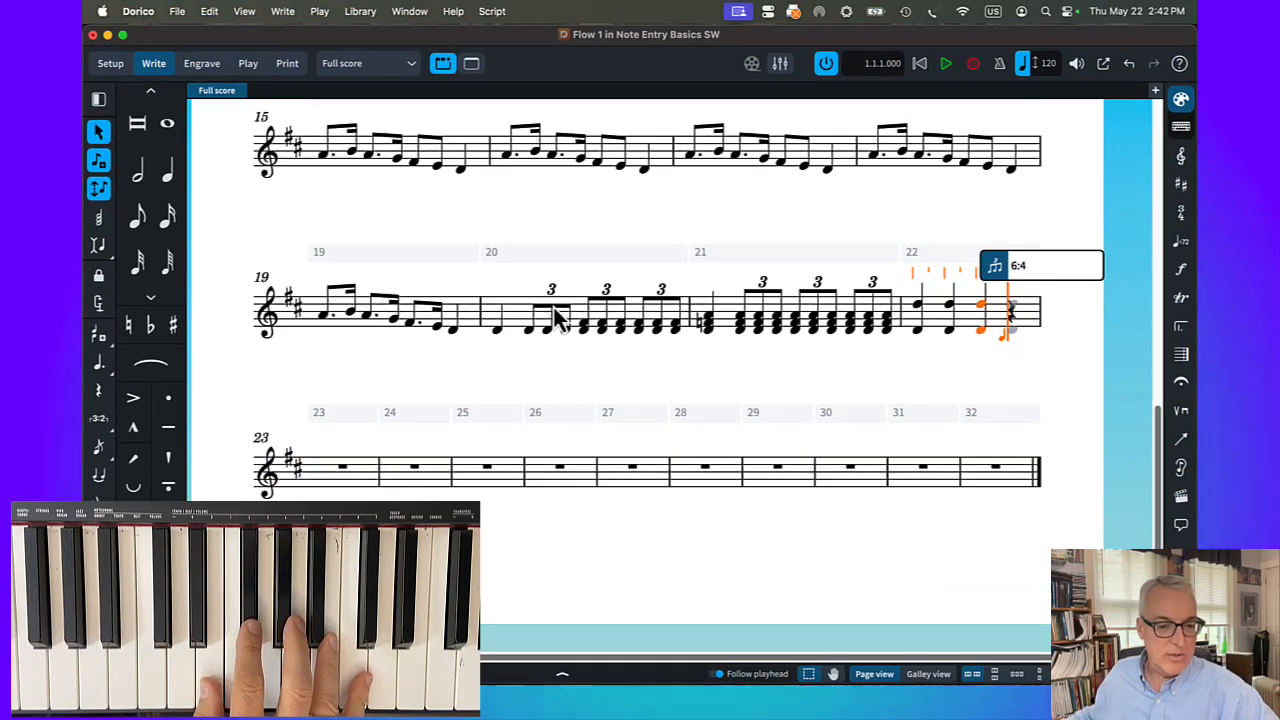
pyautogui.press('Return')
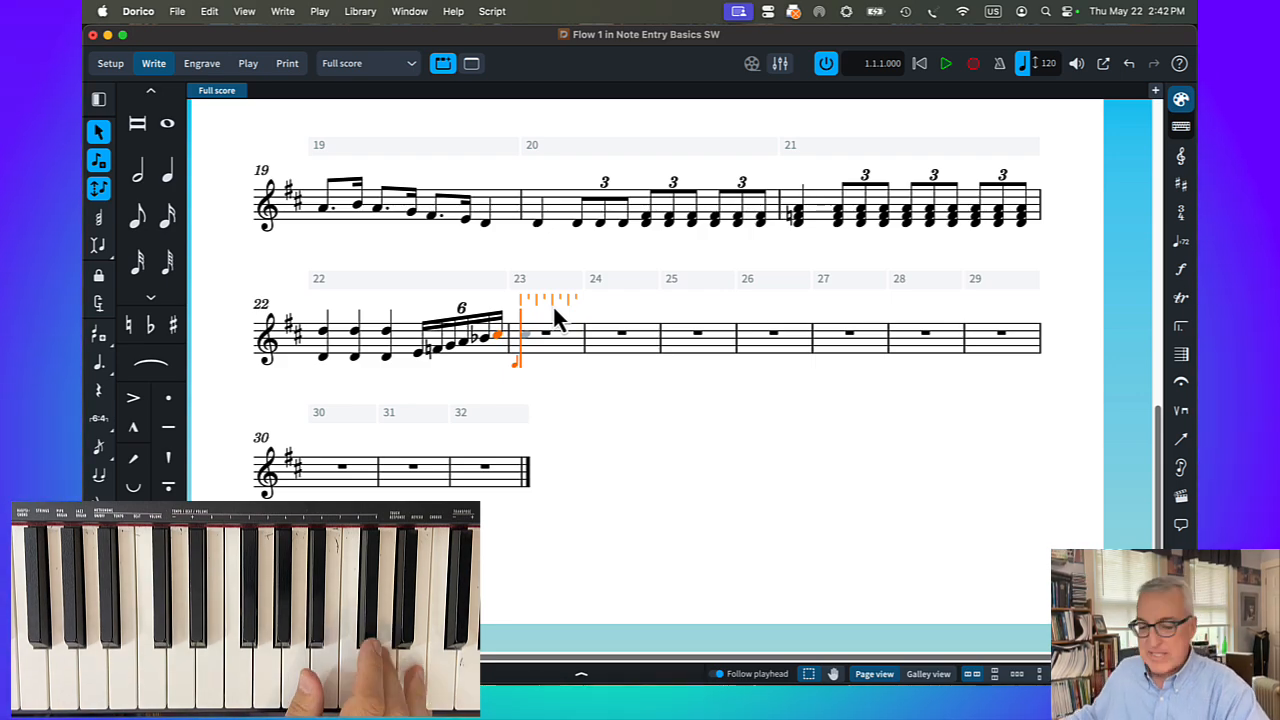
pyautogui.press('7')
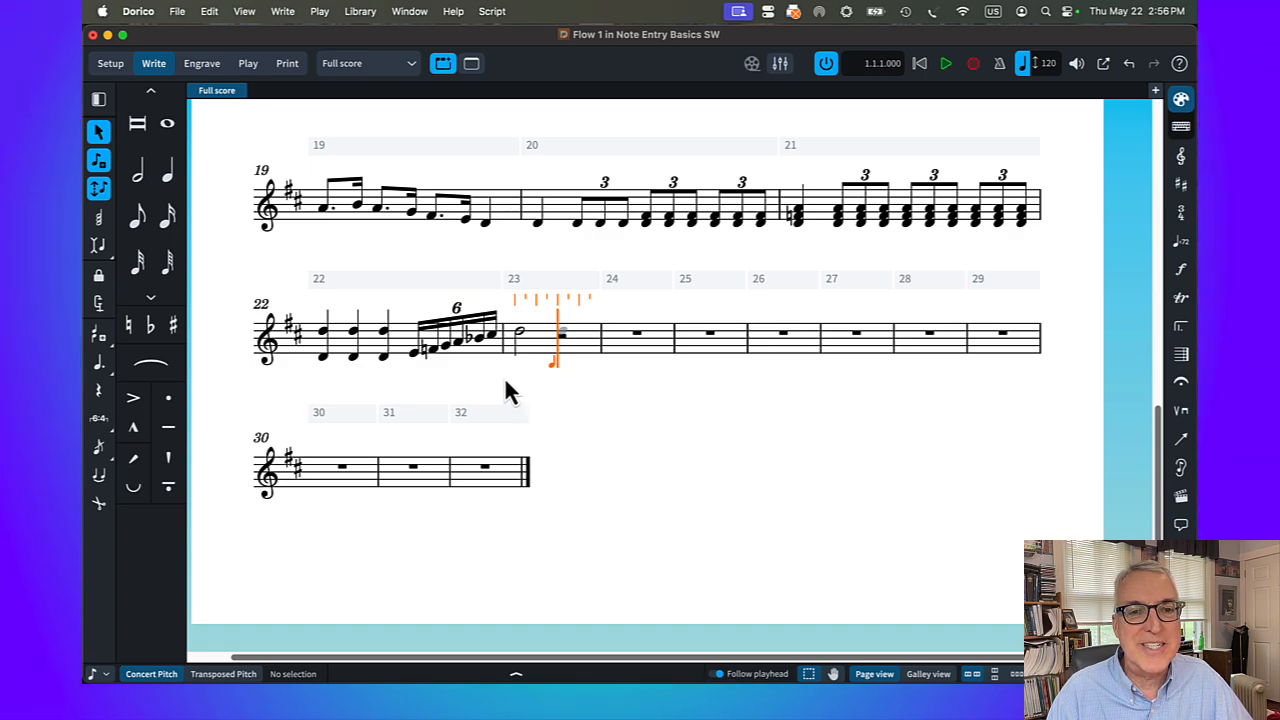
# Show the sharp on the C♯5 that ends bar 22's sextuplet in round brackets
pyautogui.click(493, 338)
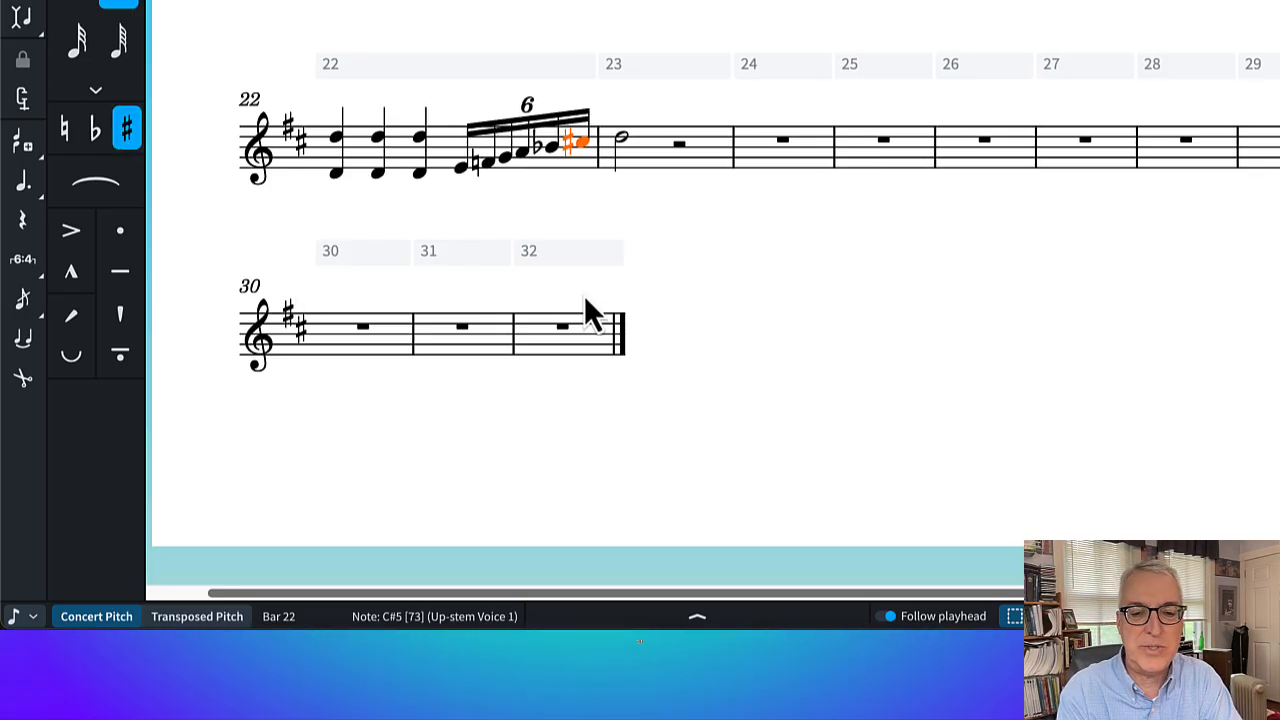
pyautogui.press('super+8')
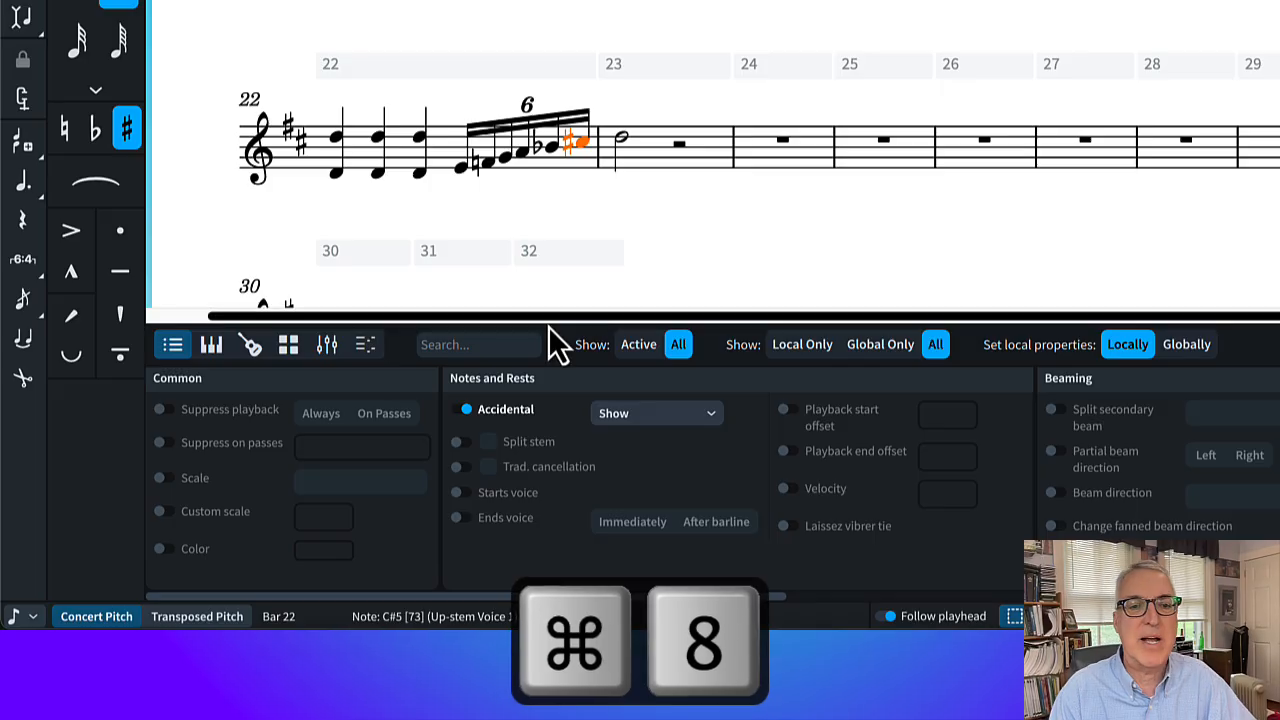
pyautogui.click(463, 410)
pyautogui.click(463, 411)
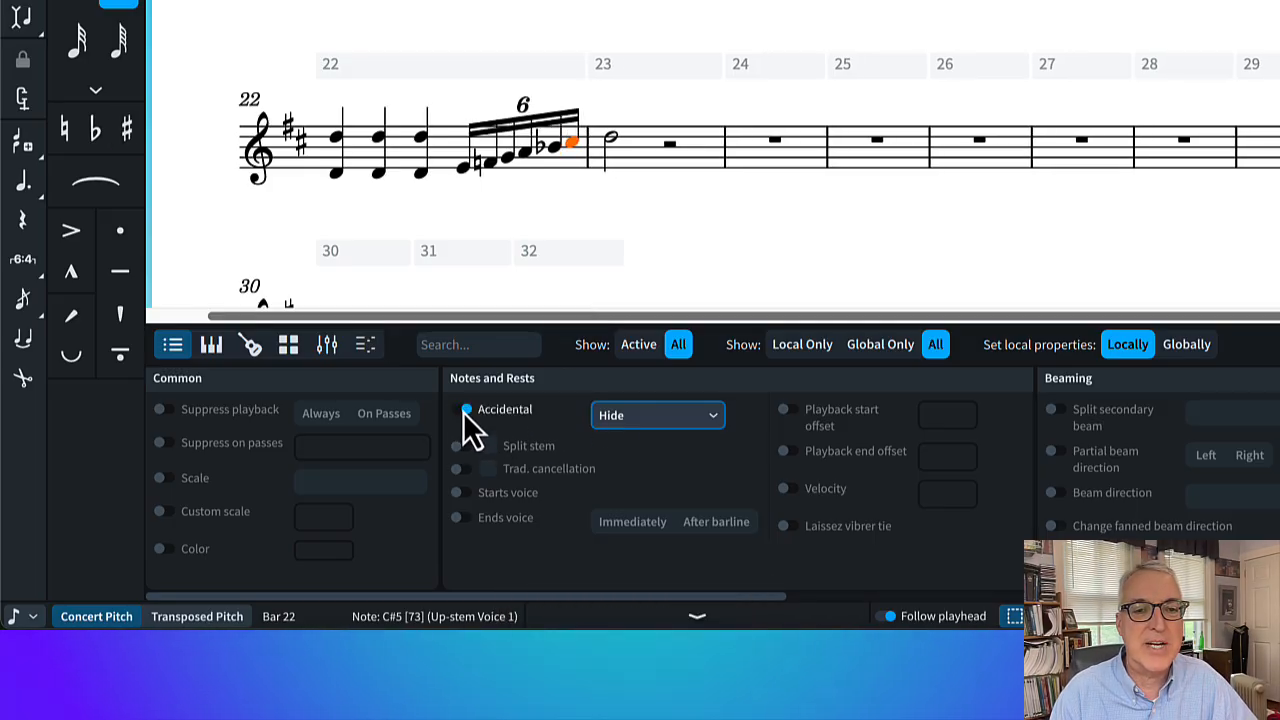
pyautogui.click(640, 418)
pyautogui.click(641, 477)
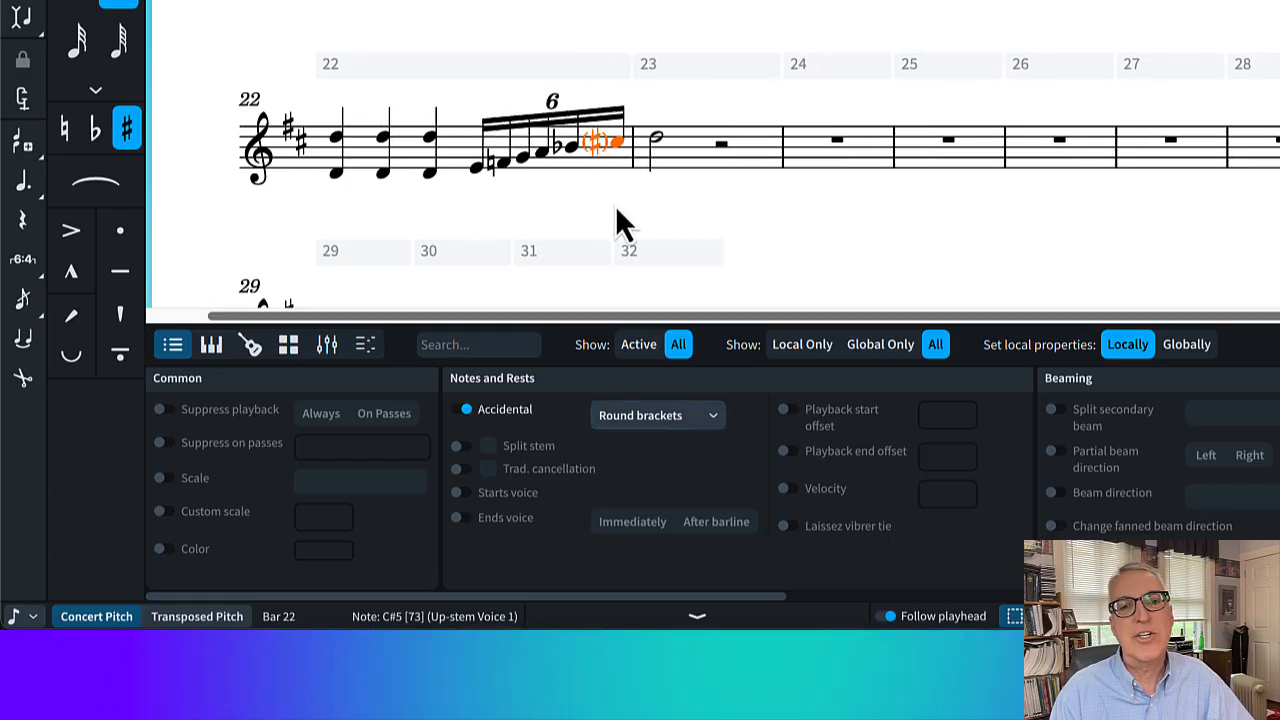
pyautogui.click(615, 205)
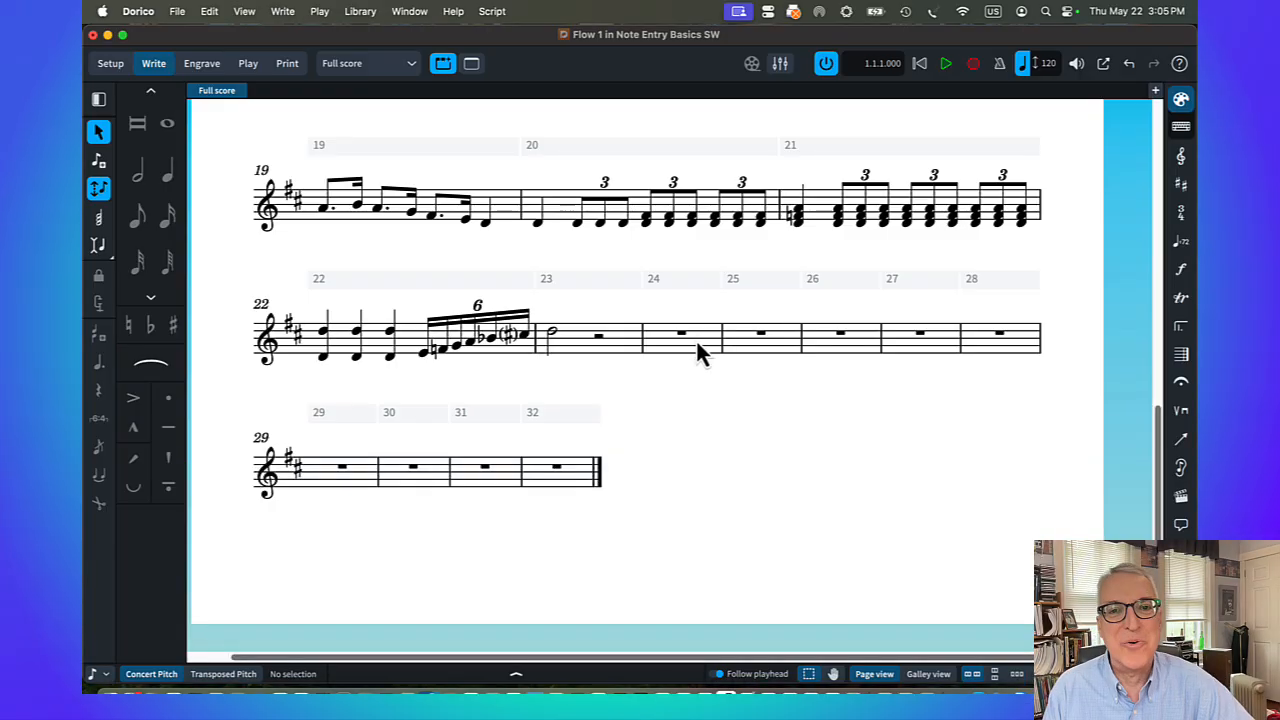
# Enter a dotted-quarter D5, eighth-notes C♯5 and B4, a quarter-note A4 and an eighth-note C♯5 in bar 24
pyautogui.click(684, 336)
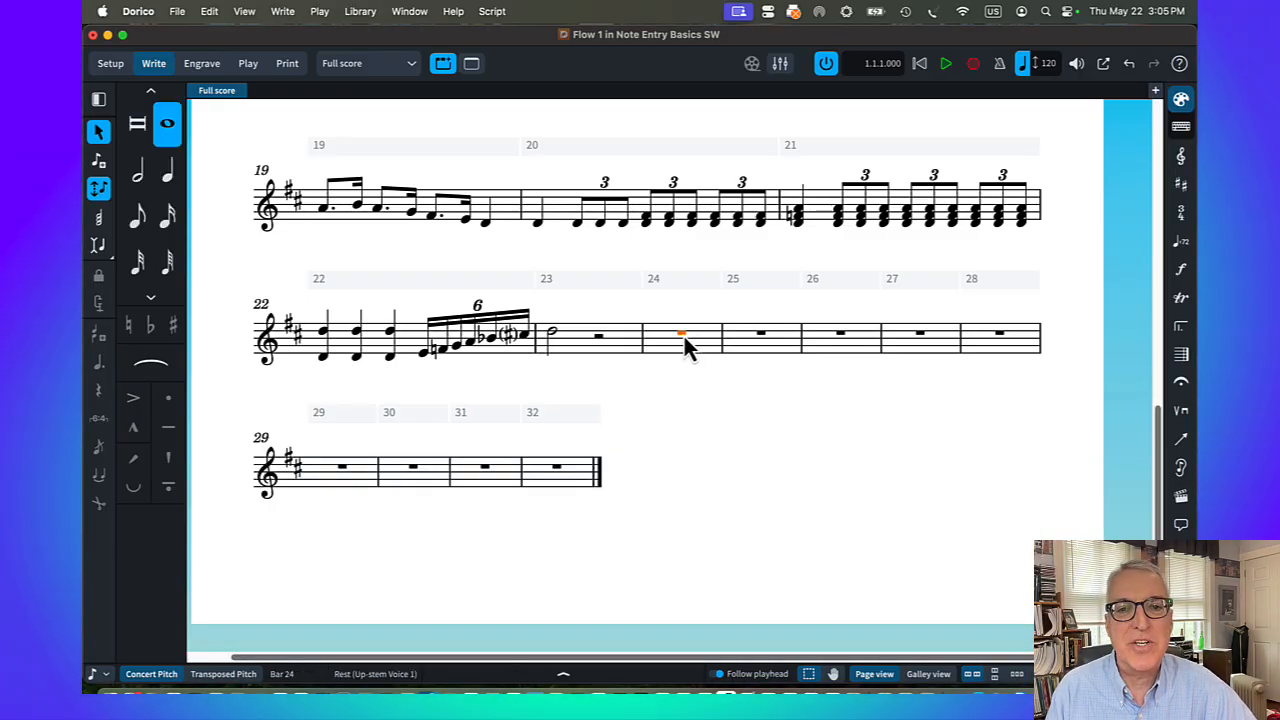
pyautogui.press('o')
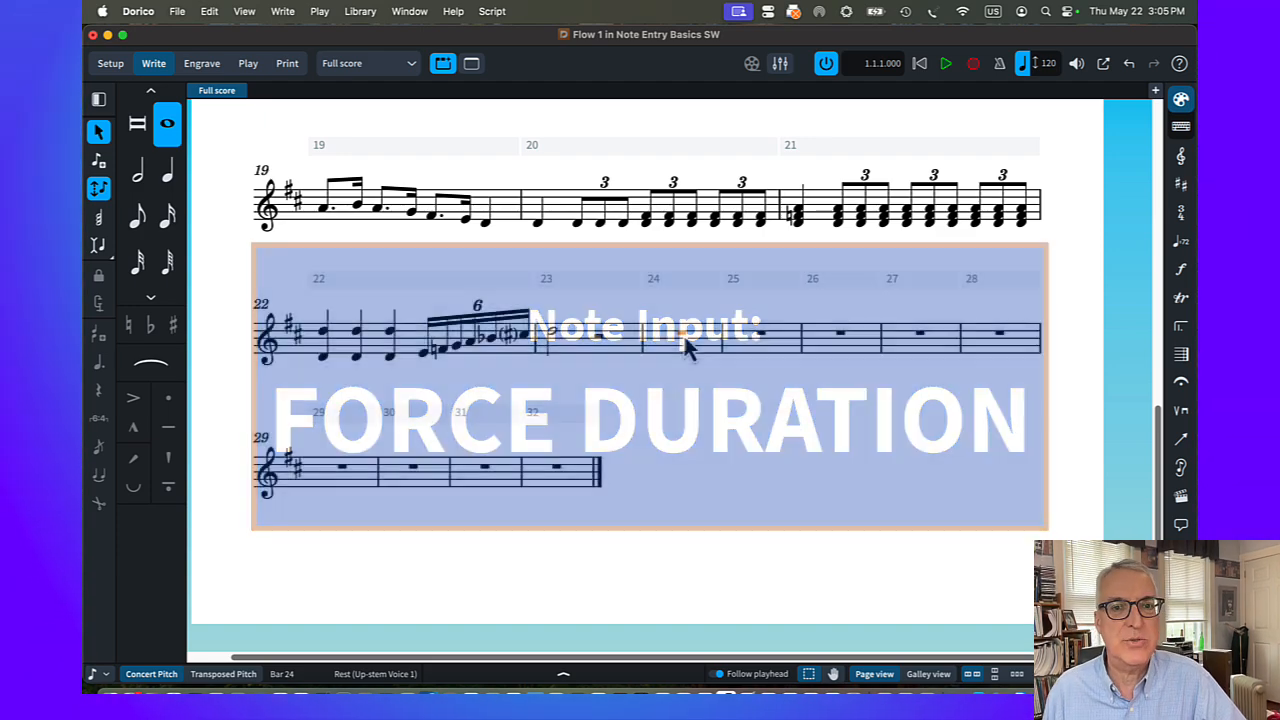
pyautogui.hotkey('shift', 'n')
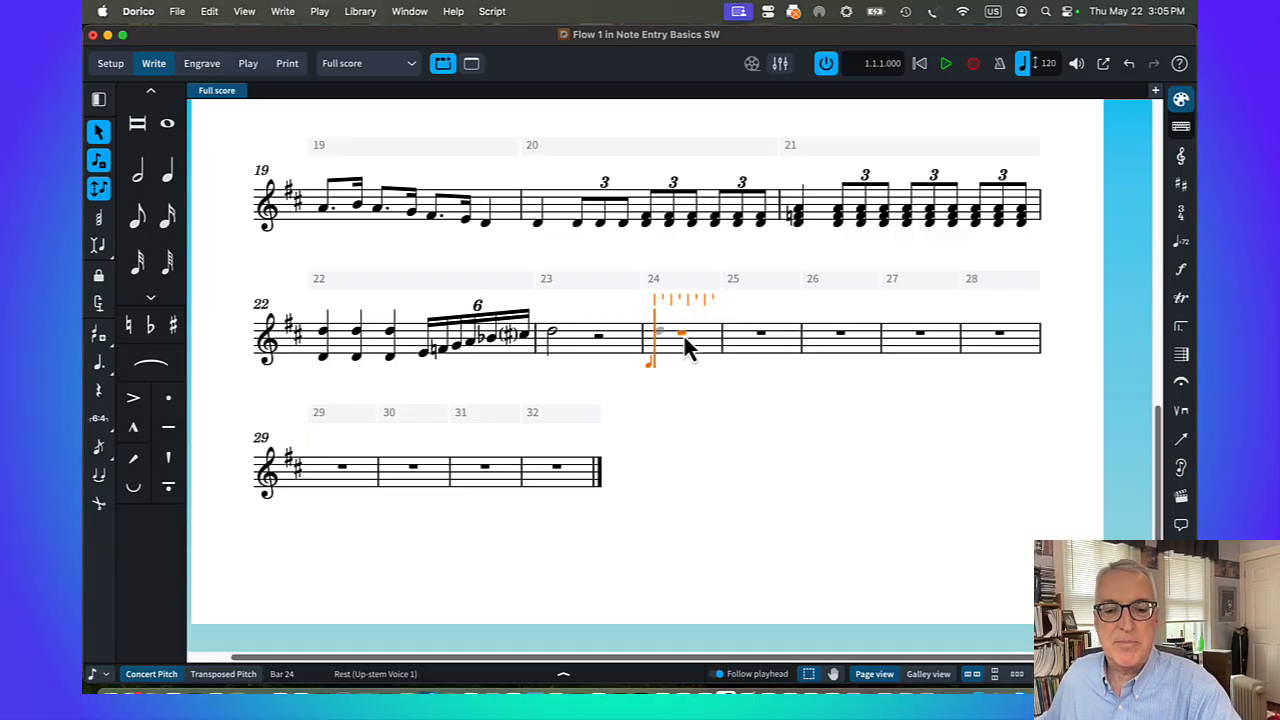
pyautogui.press('6')
pyautogui.press('d')
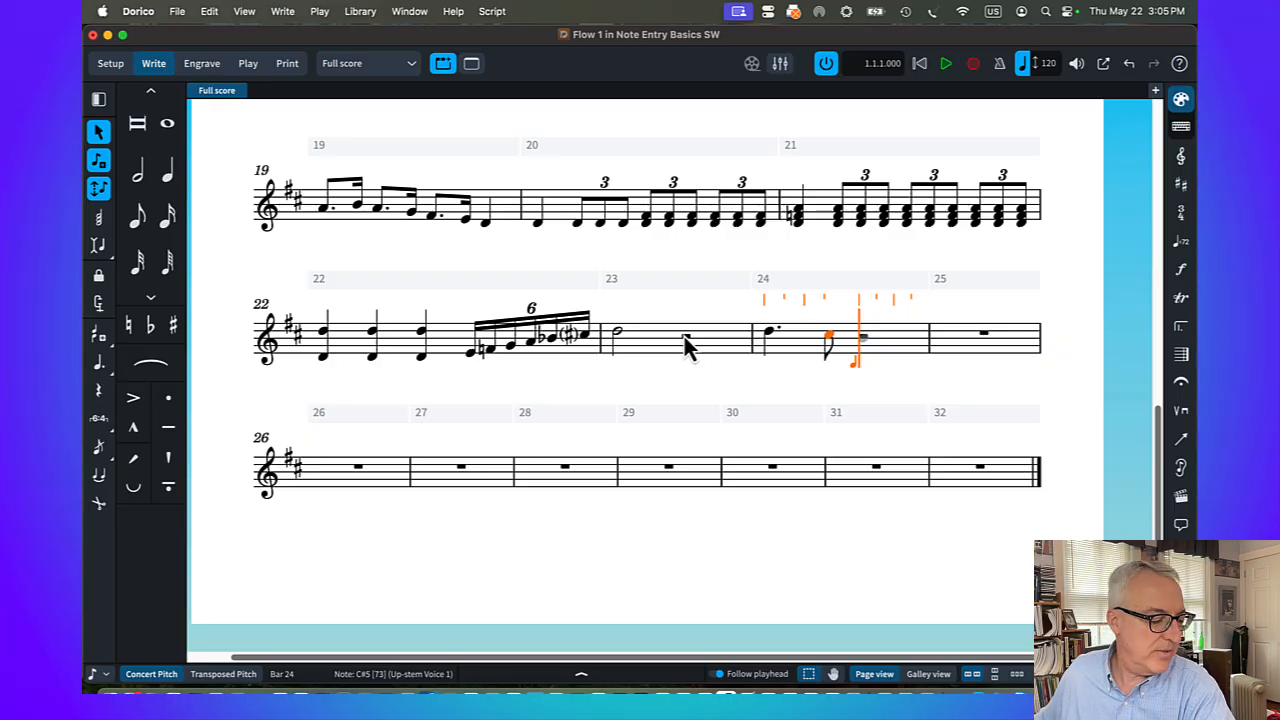
pyautogui.press('b')
pyautogui.press('6')
pyautogui.press('a')
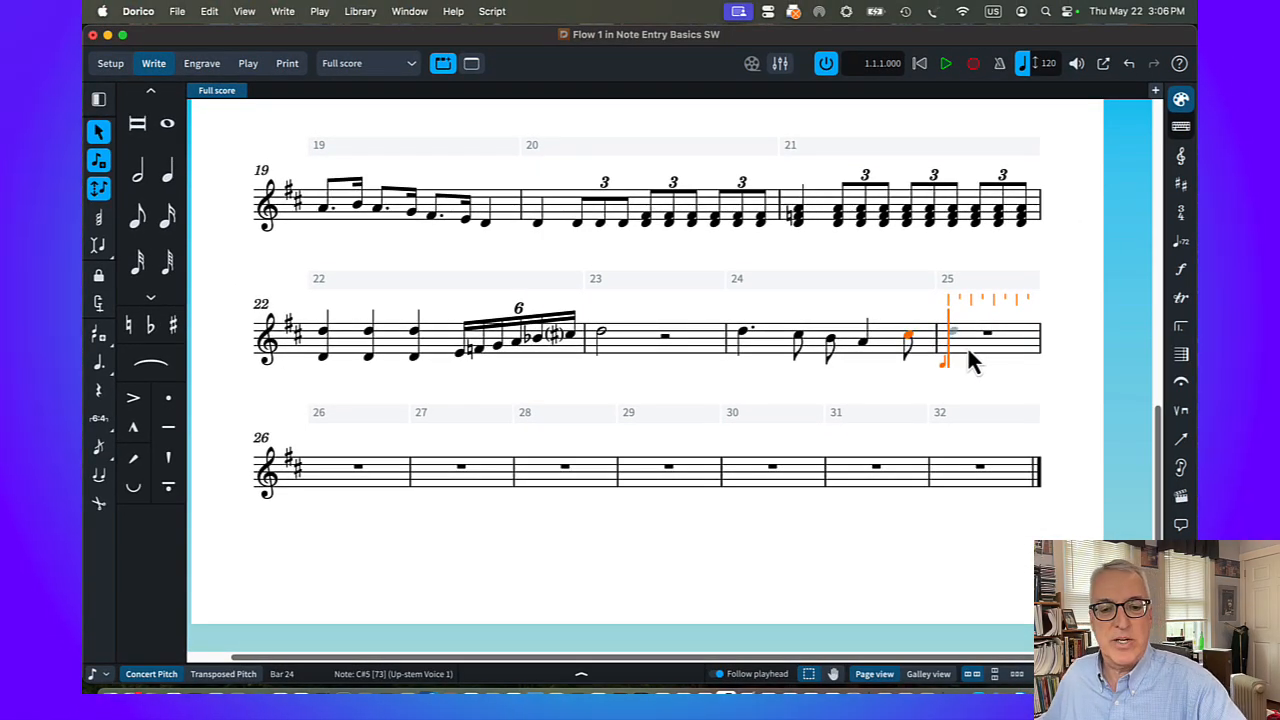
# Fill bar 25 using Force Duration with a quarter-note D5 tied to an eighth, eighth-notes C♯5 and B4, a quarter-note A4 and an eighth-note C♯5
pyautogui.press('d')
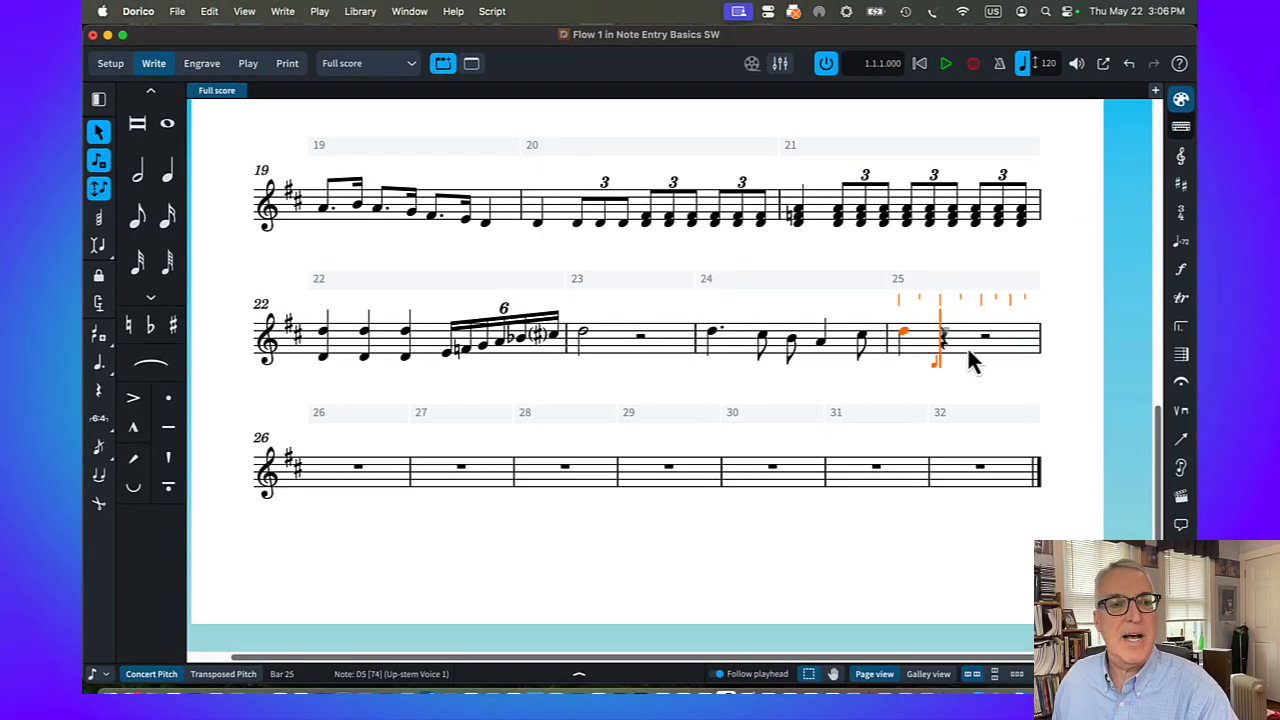
pyautogui.click(98, 302)
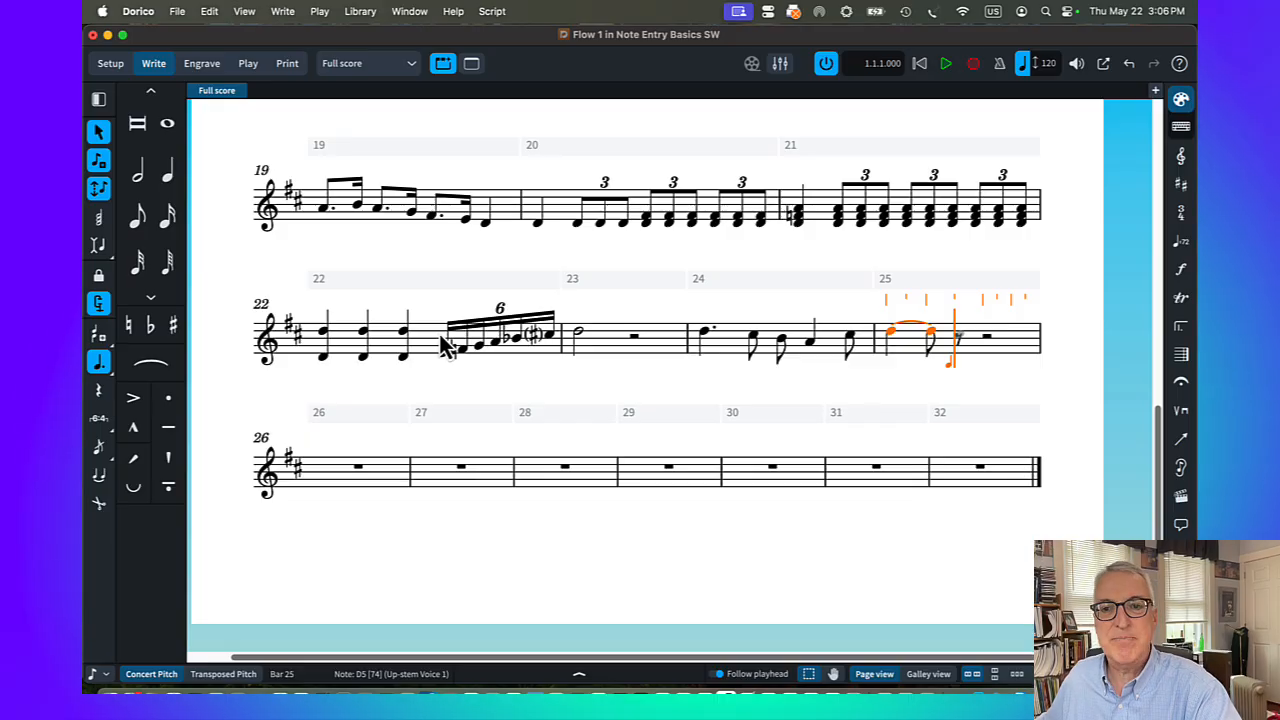
pyautogui.press('c')
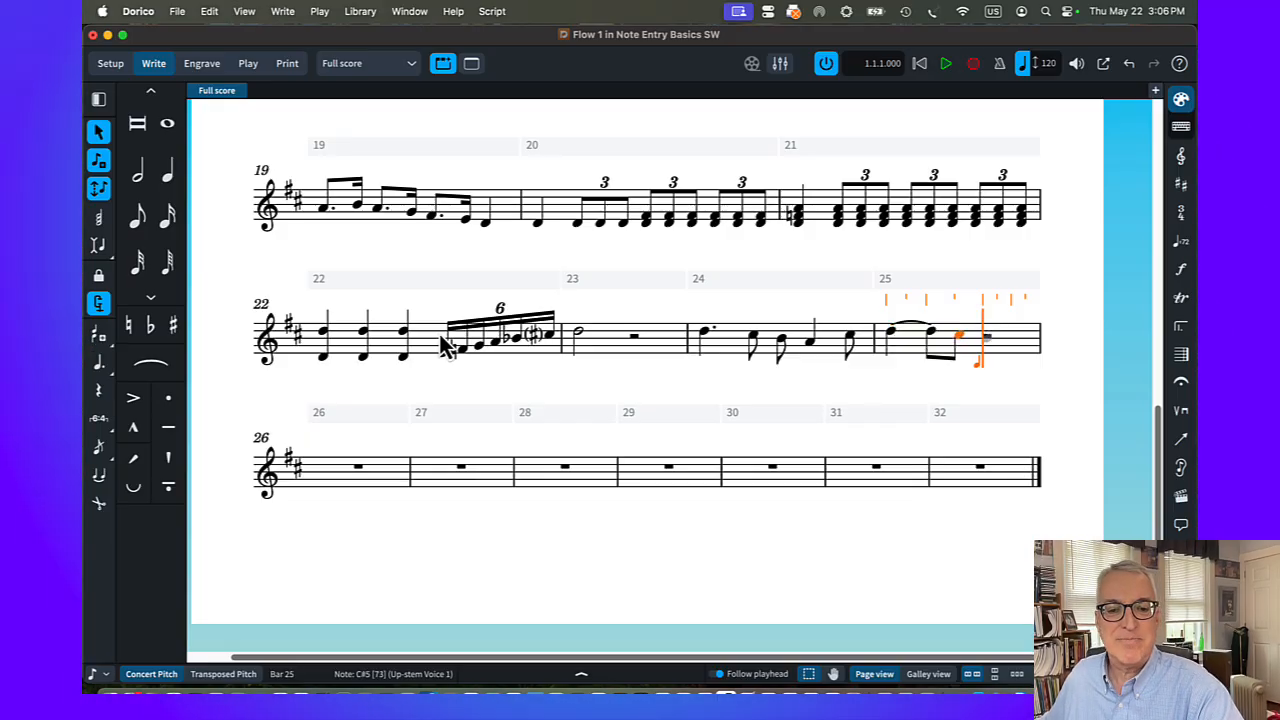
pyautogui.press('b')
pyautogui.press('a')
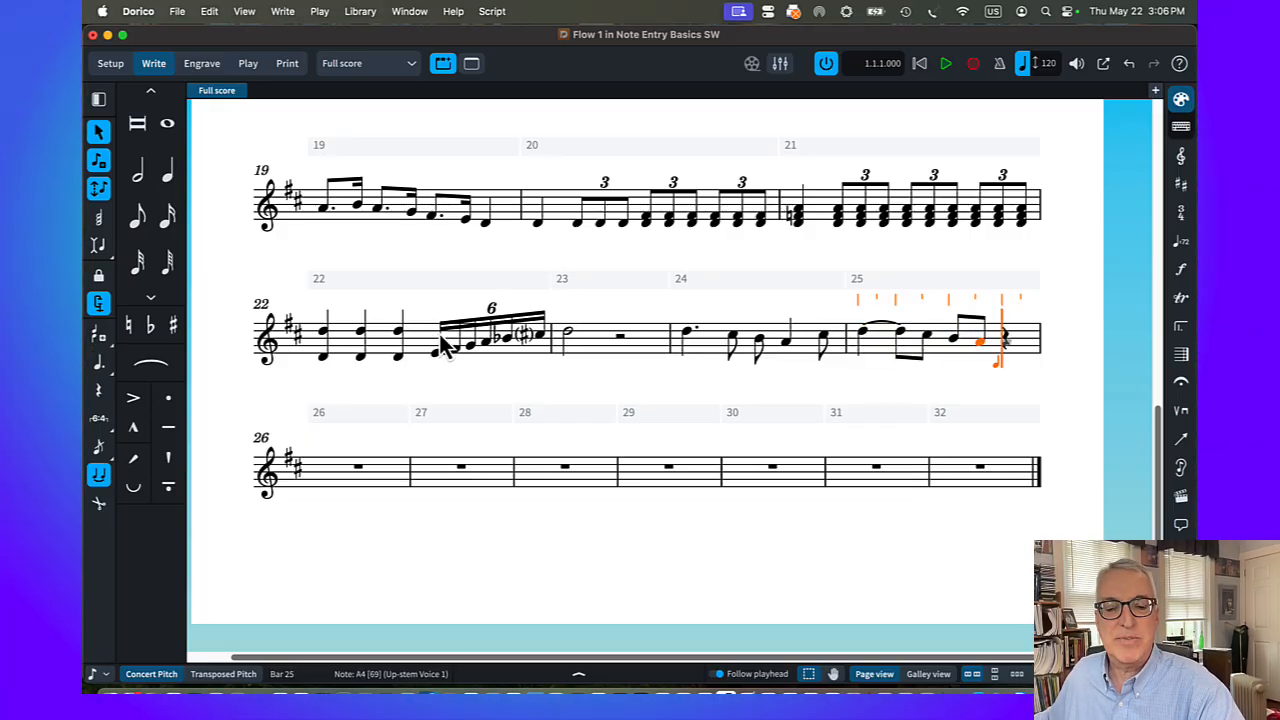
pyautogui.press('t')
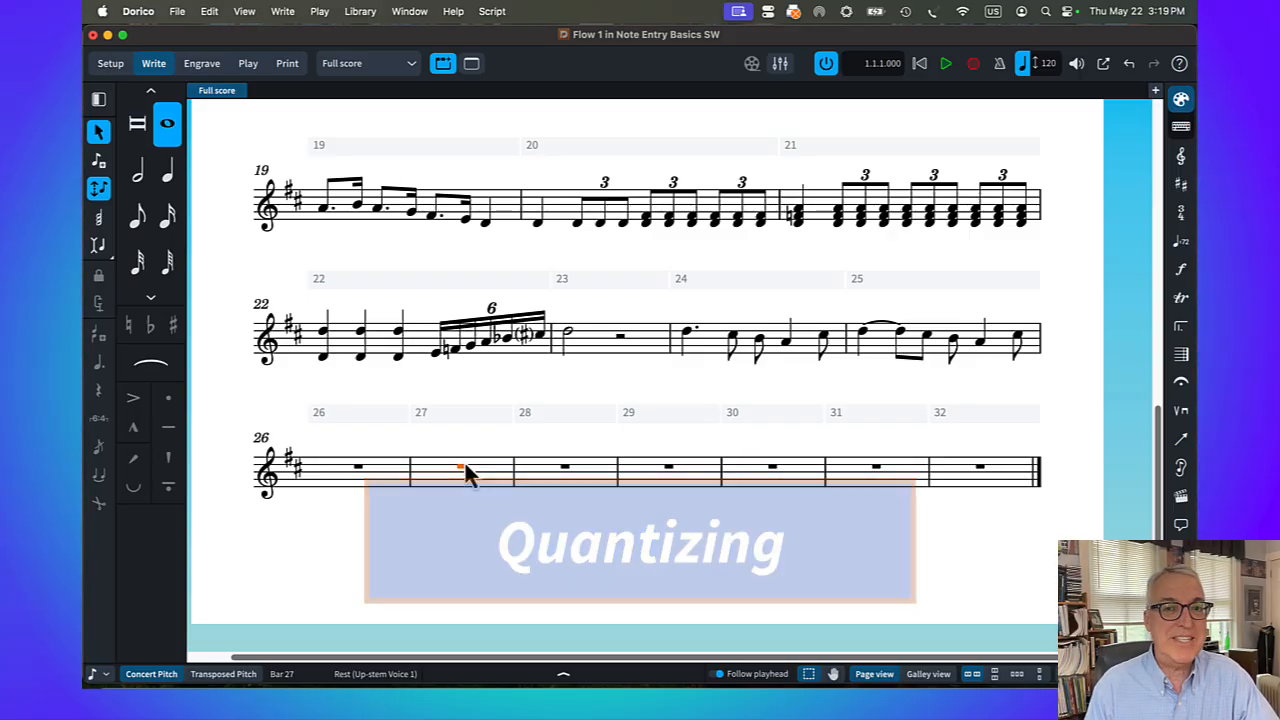
# Turn off Detect tuplets and Detect grace notes in the quantization settings of the Play preferences
pyautogui.click(132, 11)
pyautogui.click(152, 61)
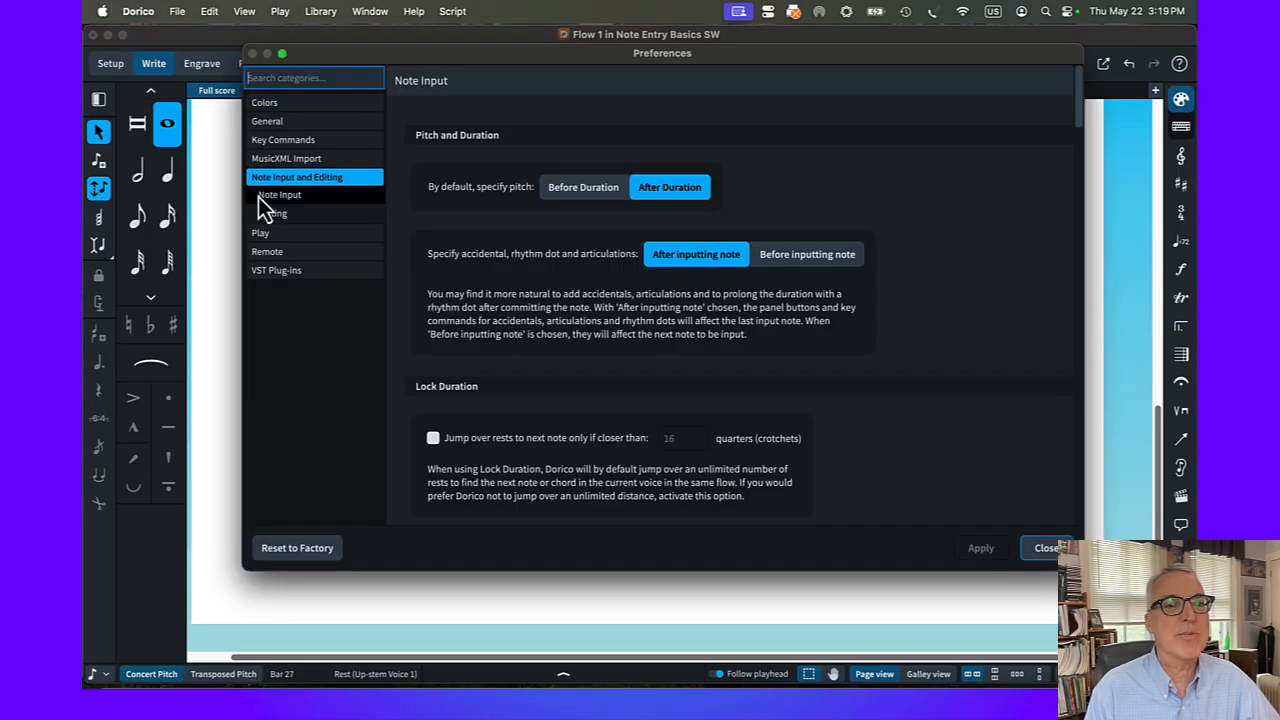
pyautogui.click(293, 240)
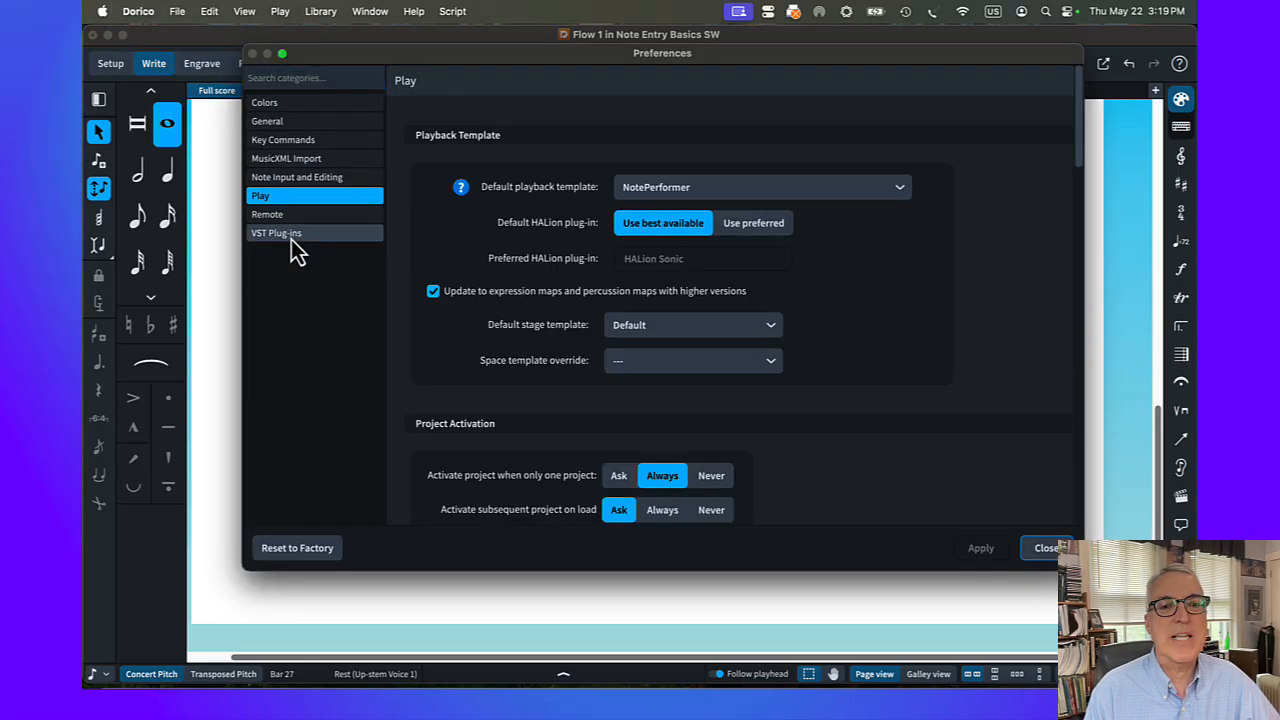
pyautogui.scroll(-4, 484, 345)
pyautogui.scroll(-10, 484, 345)
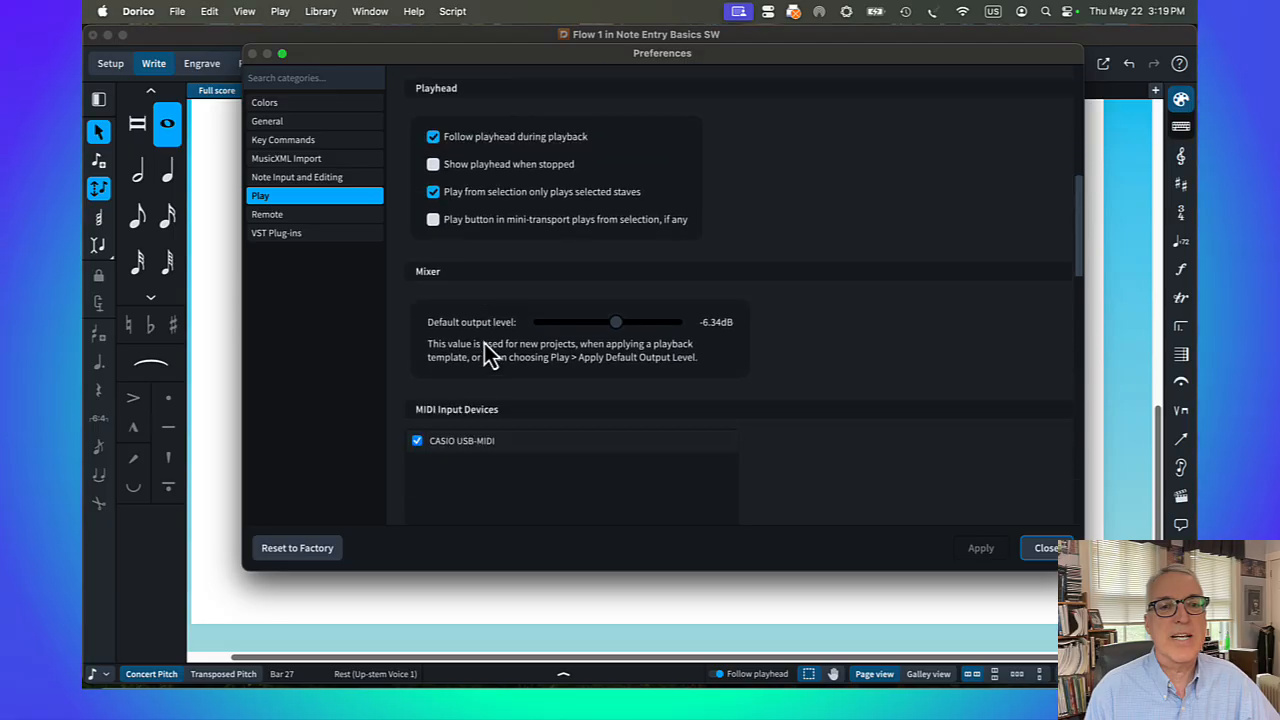
pyautogui.scroll(-1, 484, 343)
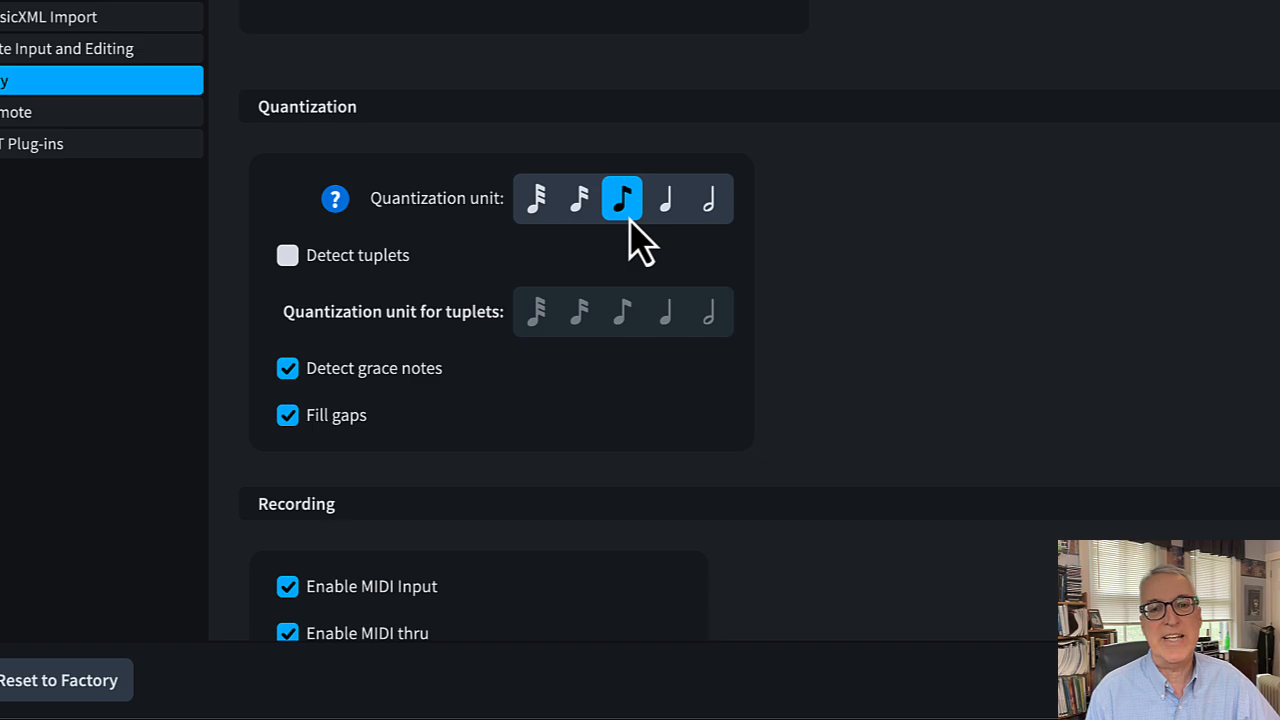
pyautogui.click(288, 257)
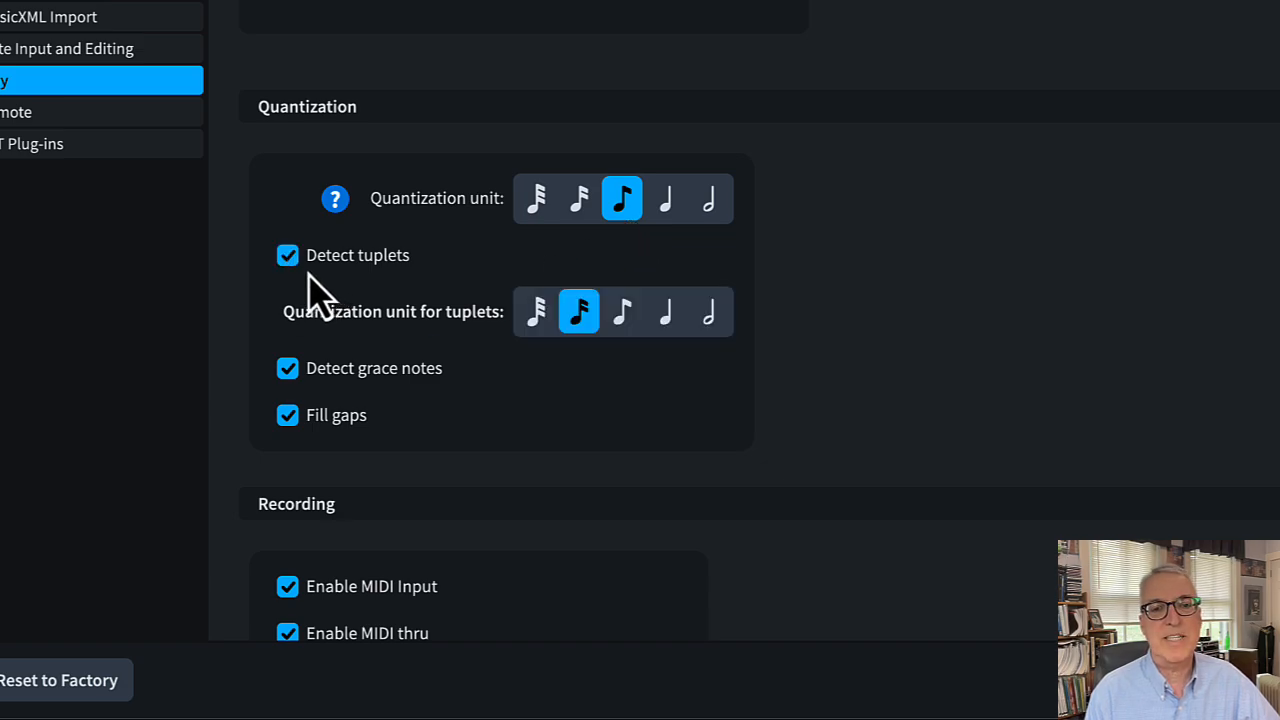
pyautogui.click(288, 257)
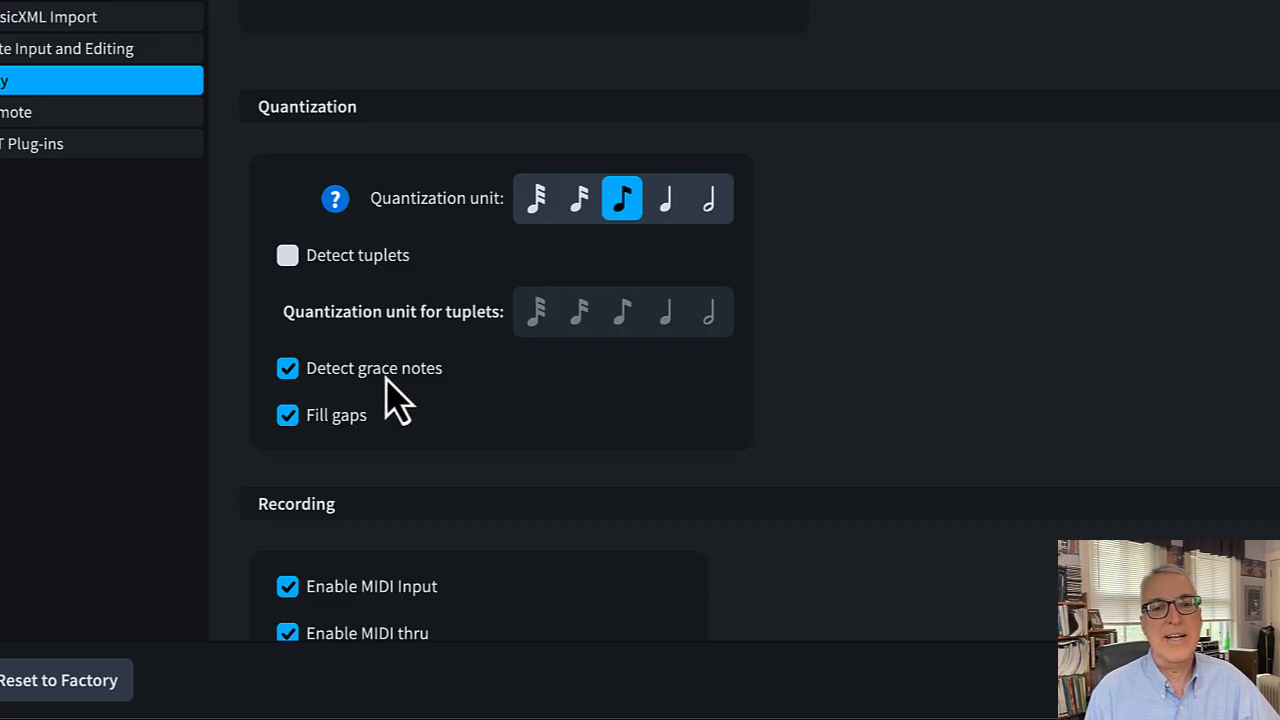
pyautogui.click(288, 369)
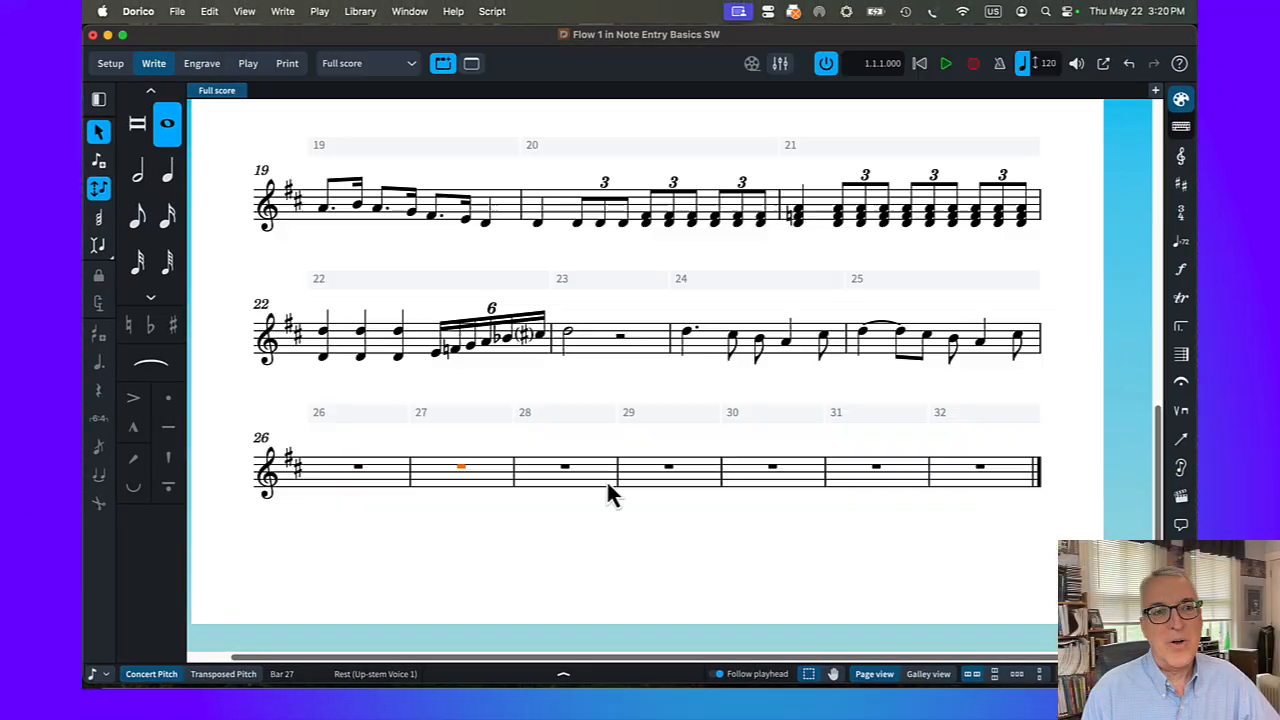
# Check the MIDI input devices in the Play preferences and close the preferences
pyautogui.click(138, 12)
pyautogui.click(142, 61)
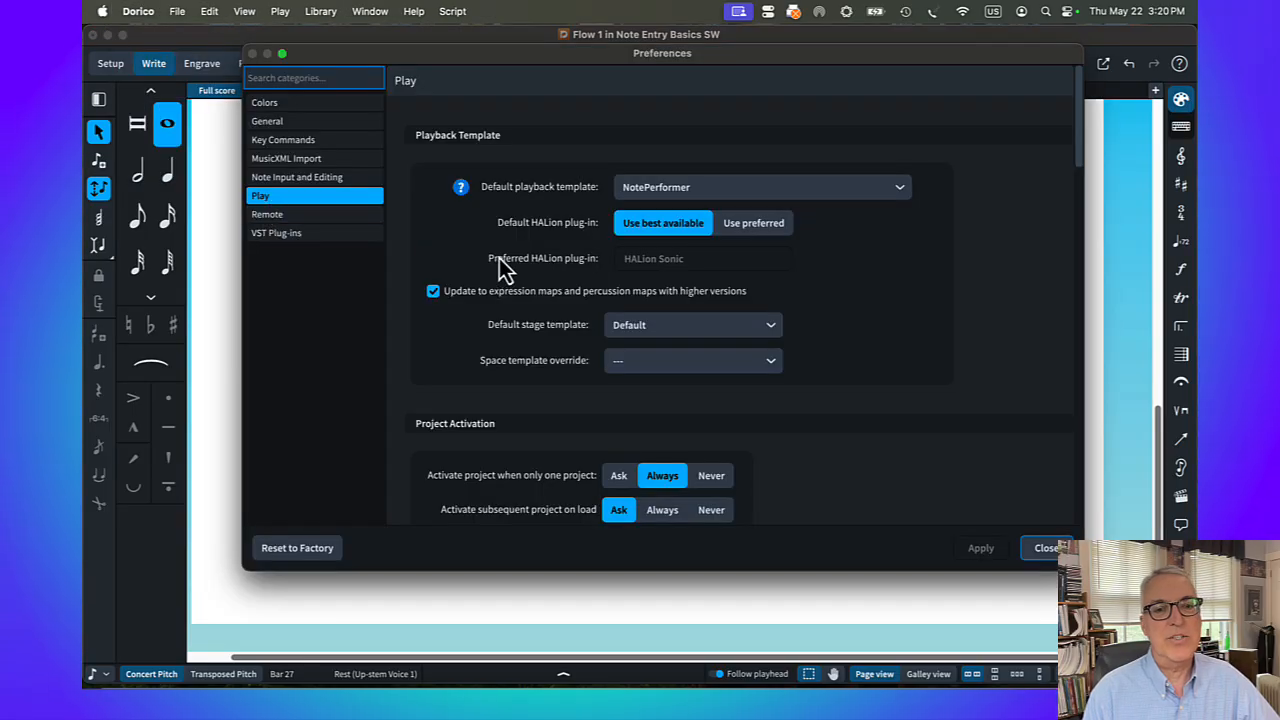
pyautogui.scroll(-10, 504, 259)
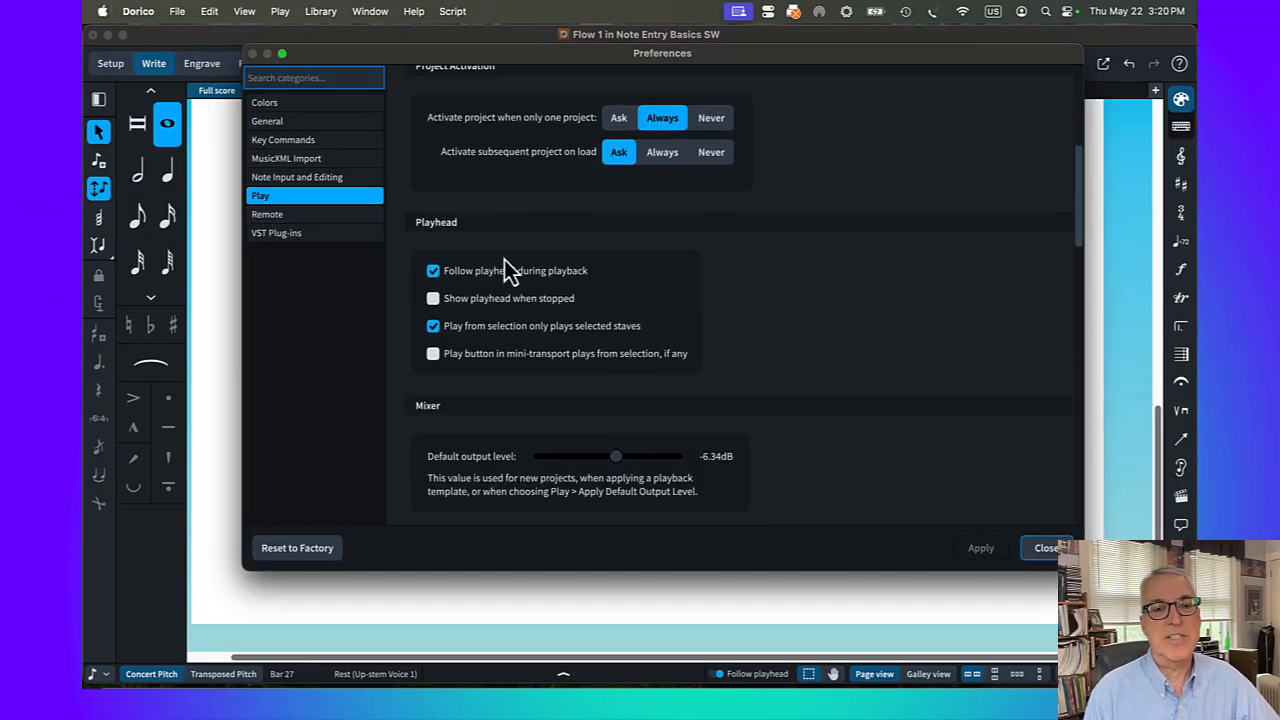
pyautogui.scroll(-2, 504, 259)
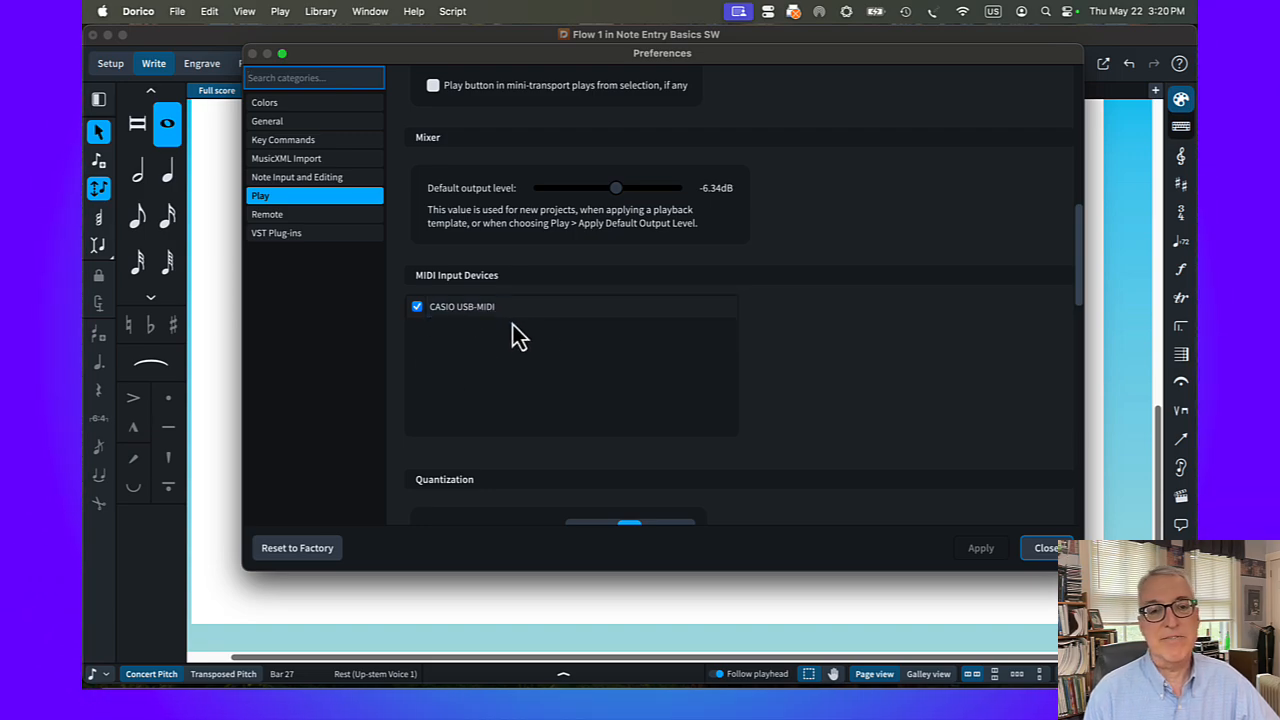
pyautogui.click(1050, 550)
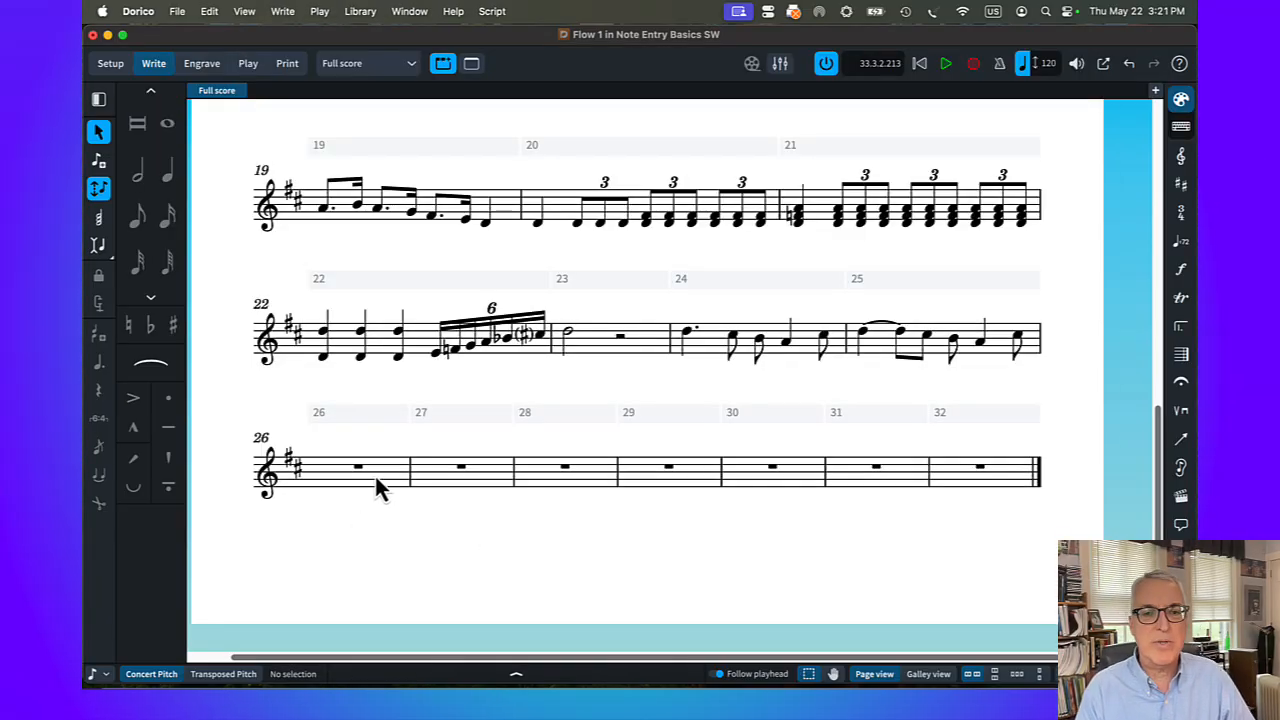
# Add 4 bars to the end of the flow, after bar 32
pyautogui.click(982, 468)
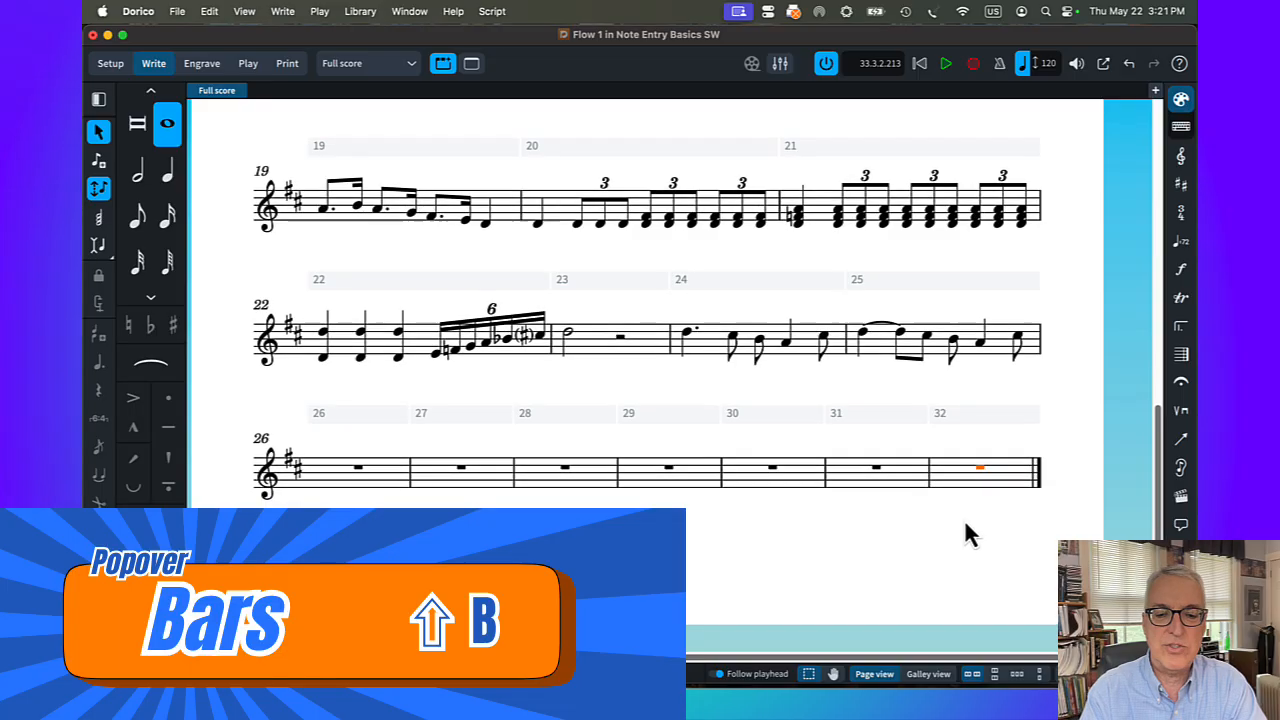
pyautogui.hotkey('shift', 'b')
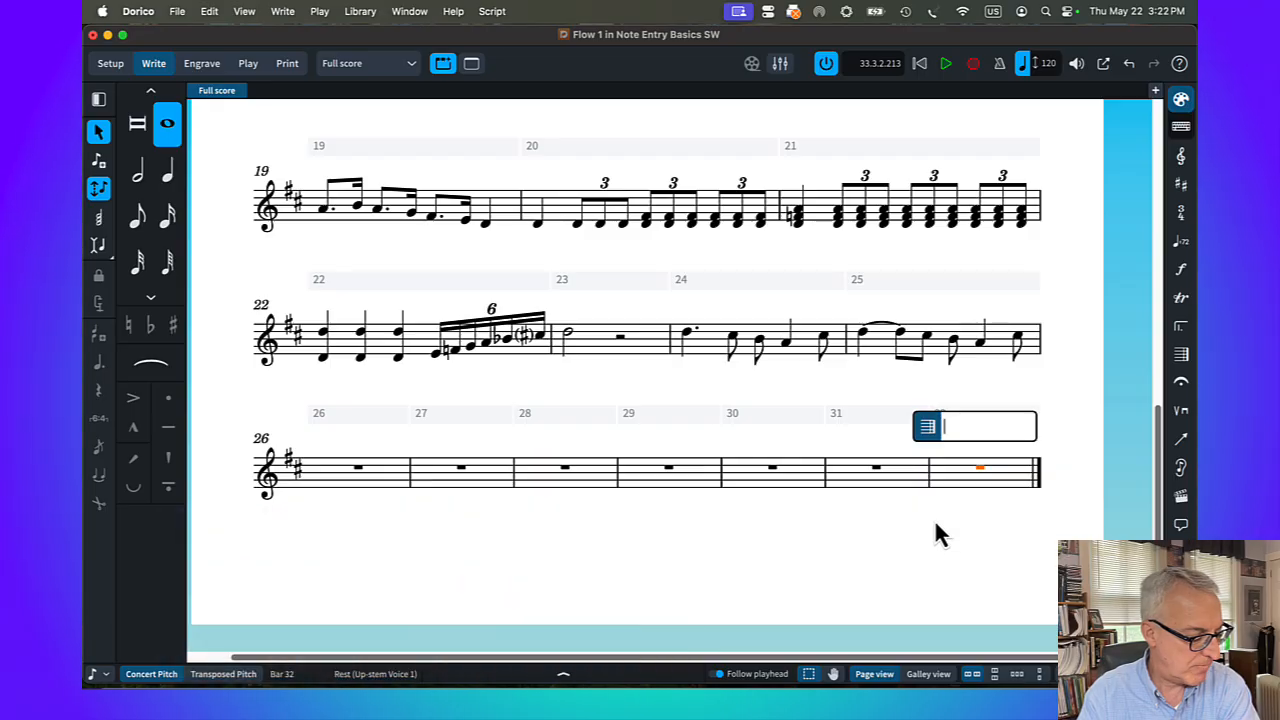
pyautogui.write('4')
pyautogui.press('Return')
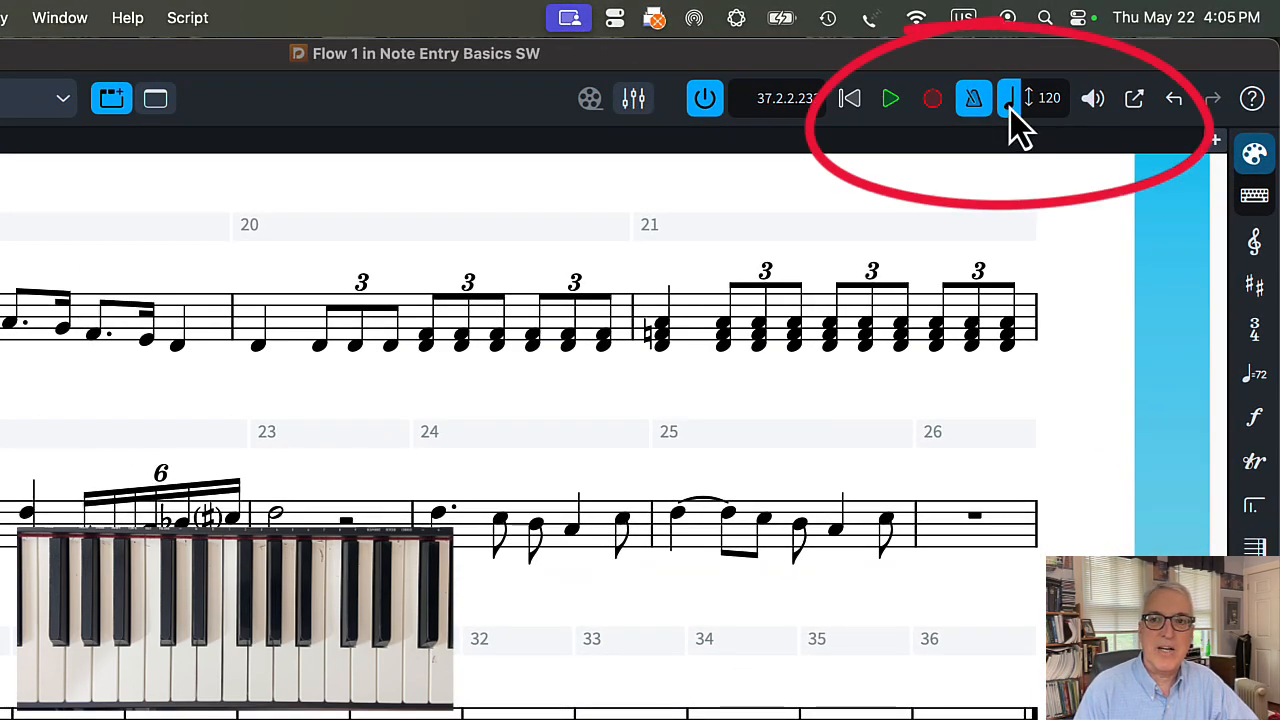
# Set the playback tempo to 110 and record the melody in real time from the MIDI keyboard into bars 27 to 34
pyautogui.click(1052, 110)
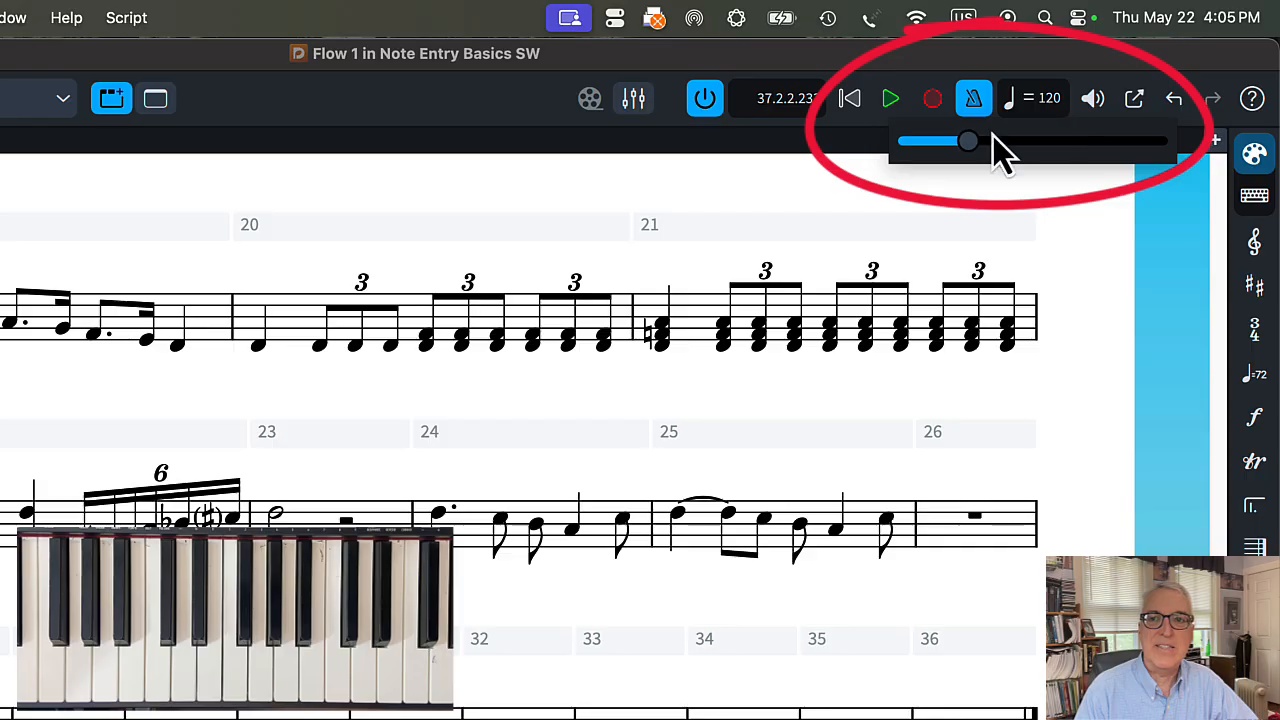
pyautogui.moveTo(971, 147); pyautogui.dragTo(964, 145)
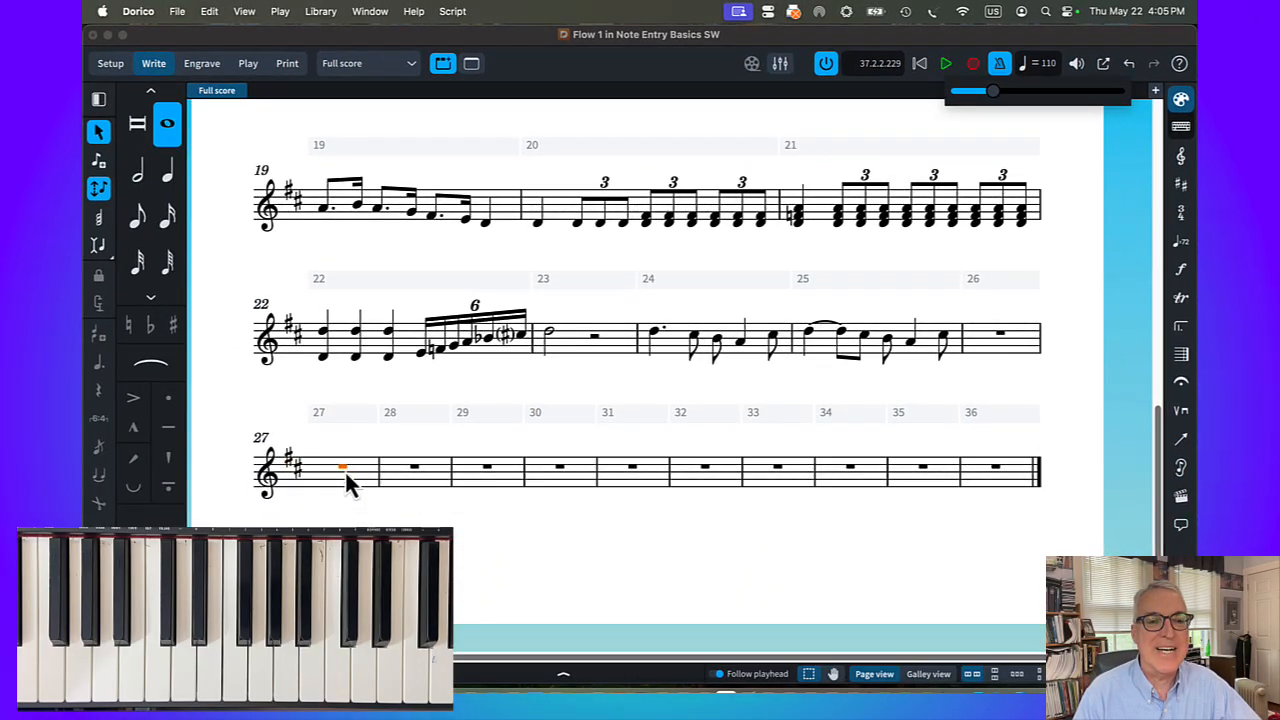
pyautogui.doubleClick(343, 469)
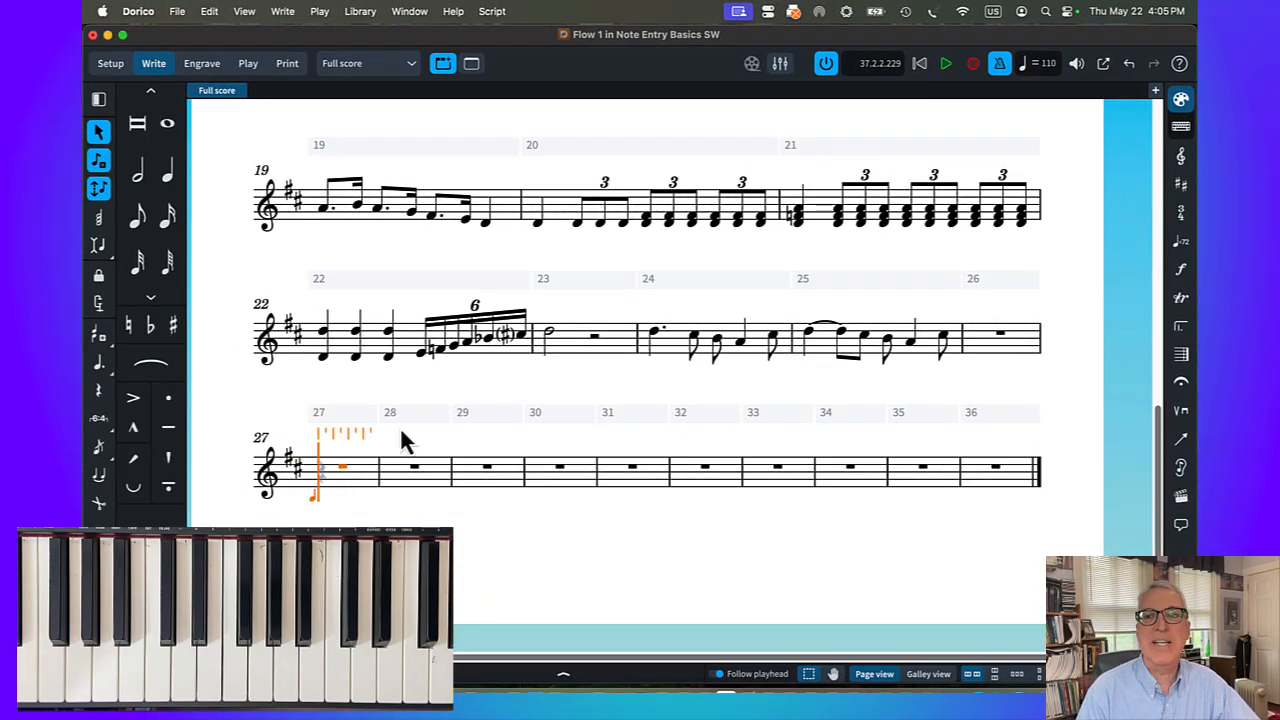
pyautogui.click(974, 64)
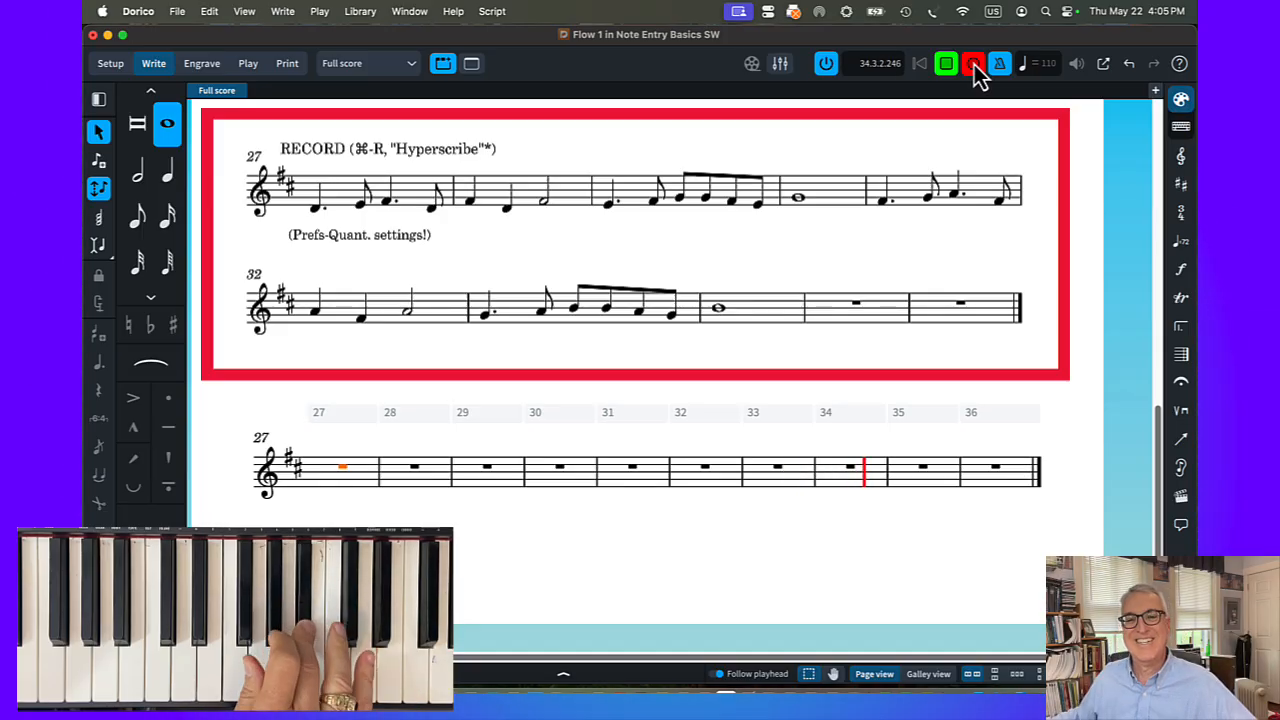
pyautogui.click(974, 64)
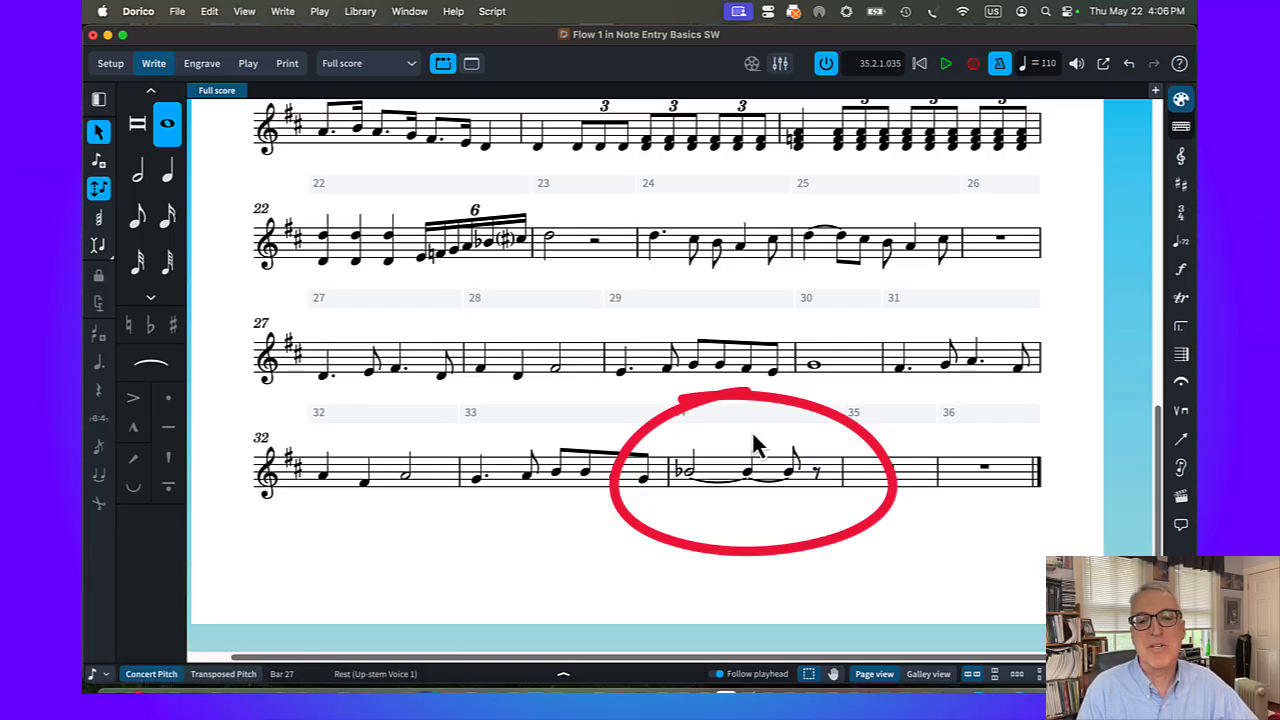
# Change the tied B-flat in bar 34 to a B natural lasting a whole note
pyautogui.click(690, 475)
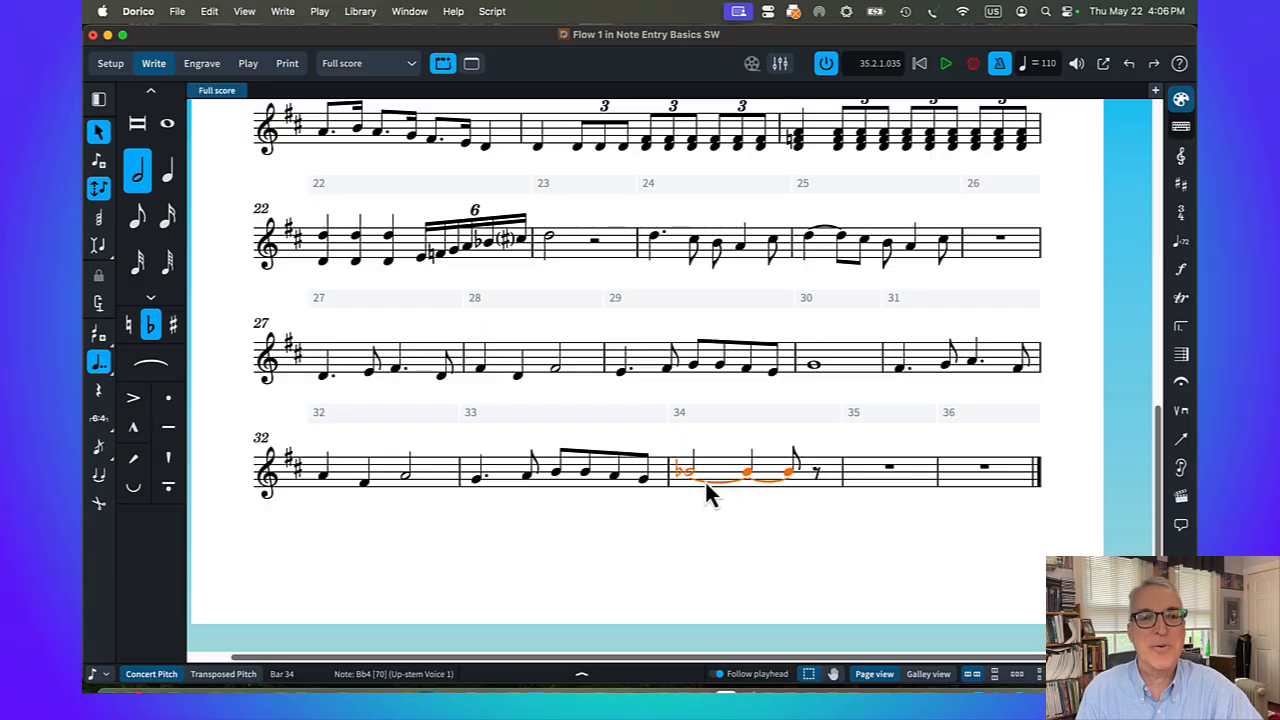
pyautogui.press('0')
pyautogui.press('0')
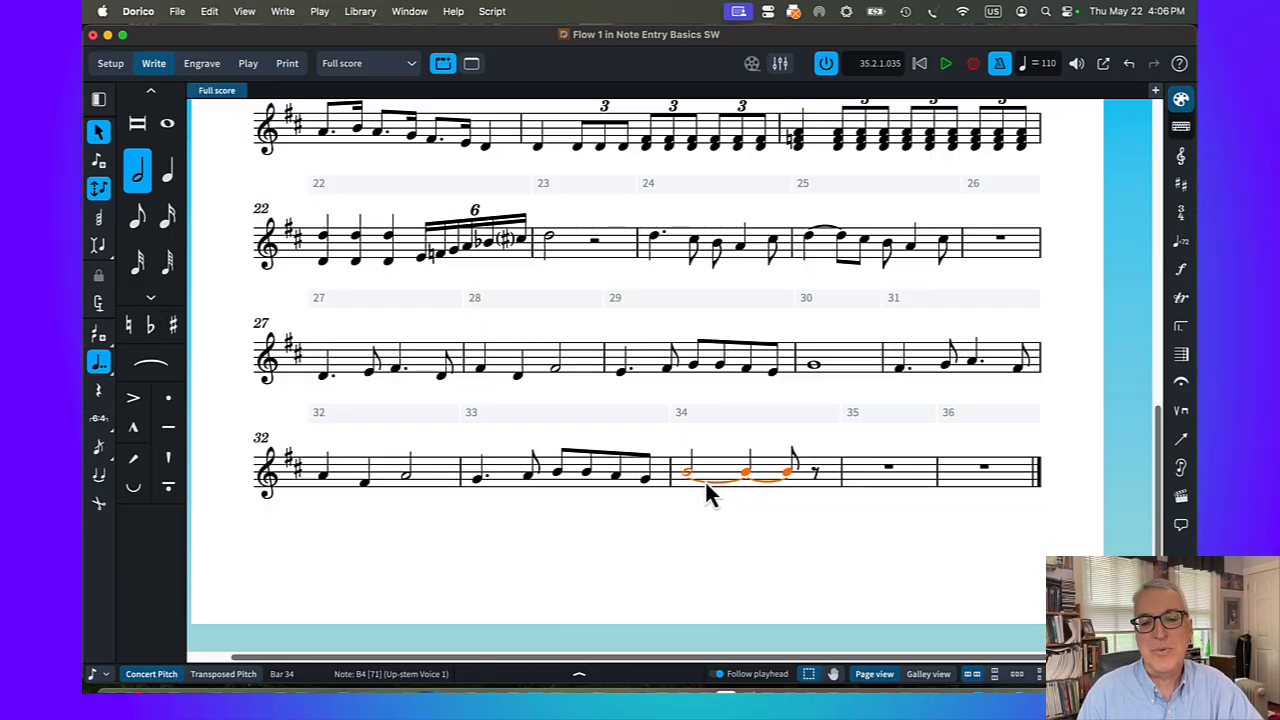
pyautogui.press('8')
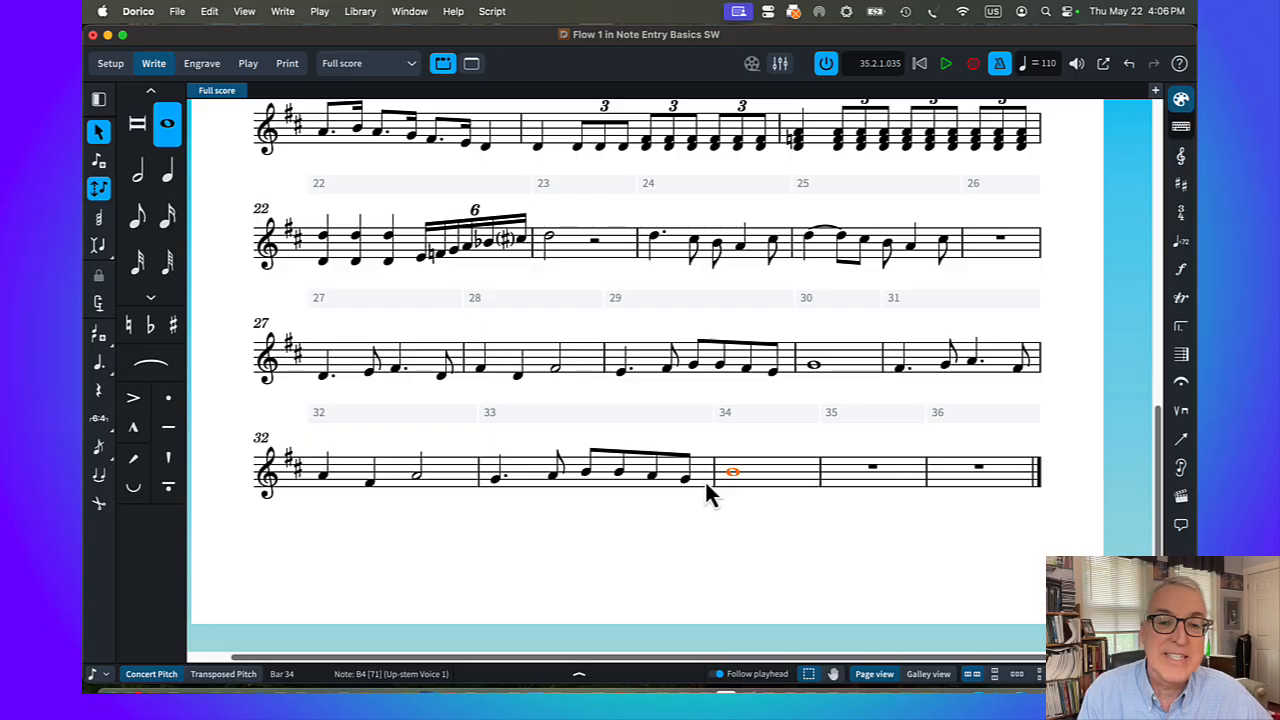
pyautogui.click(668, 545)
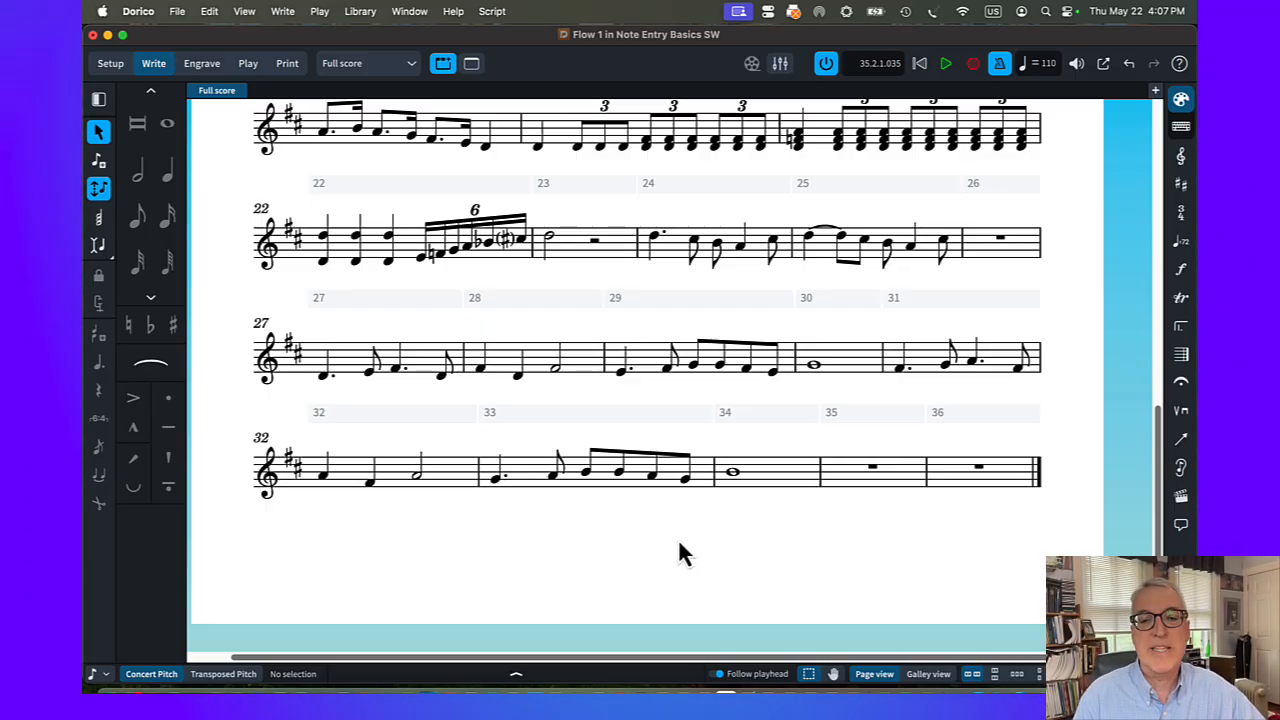
# Try splitting the four-note beam at the A4 in bar 33, and undo the split
pyautogui.click(653, 478)
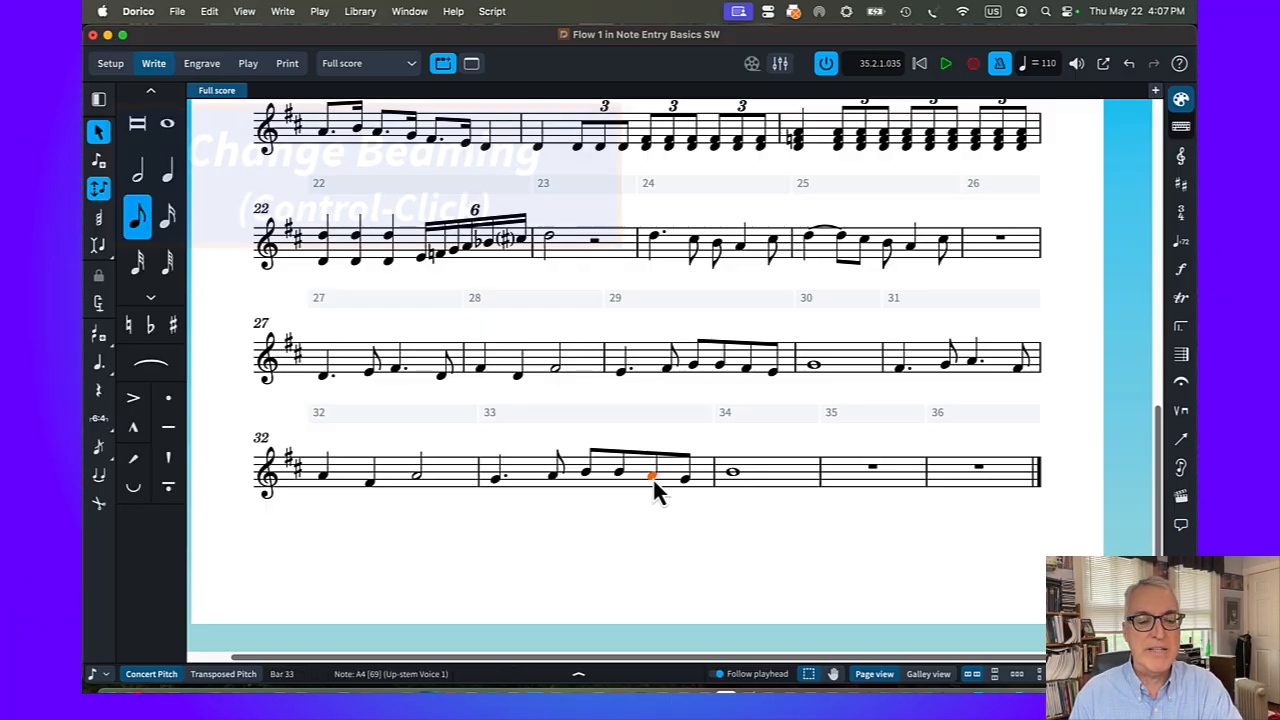
pyautogui.keyDown('ctrl'); pyautogui.click(653, 480); pyautogui.keyUp('ctrl')
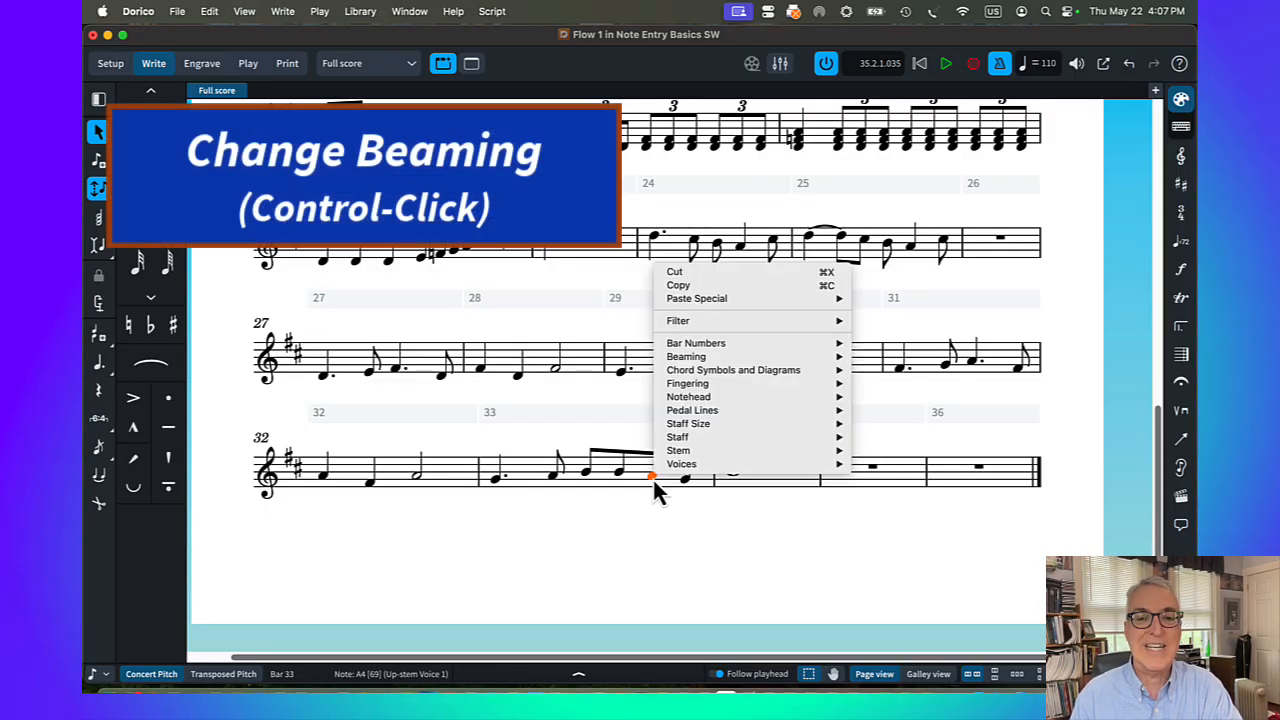
pyautogui.moveTo(699, 359)
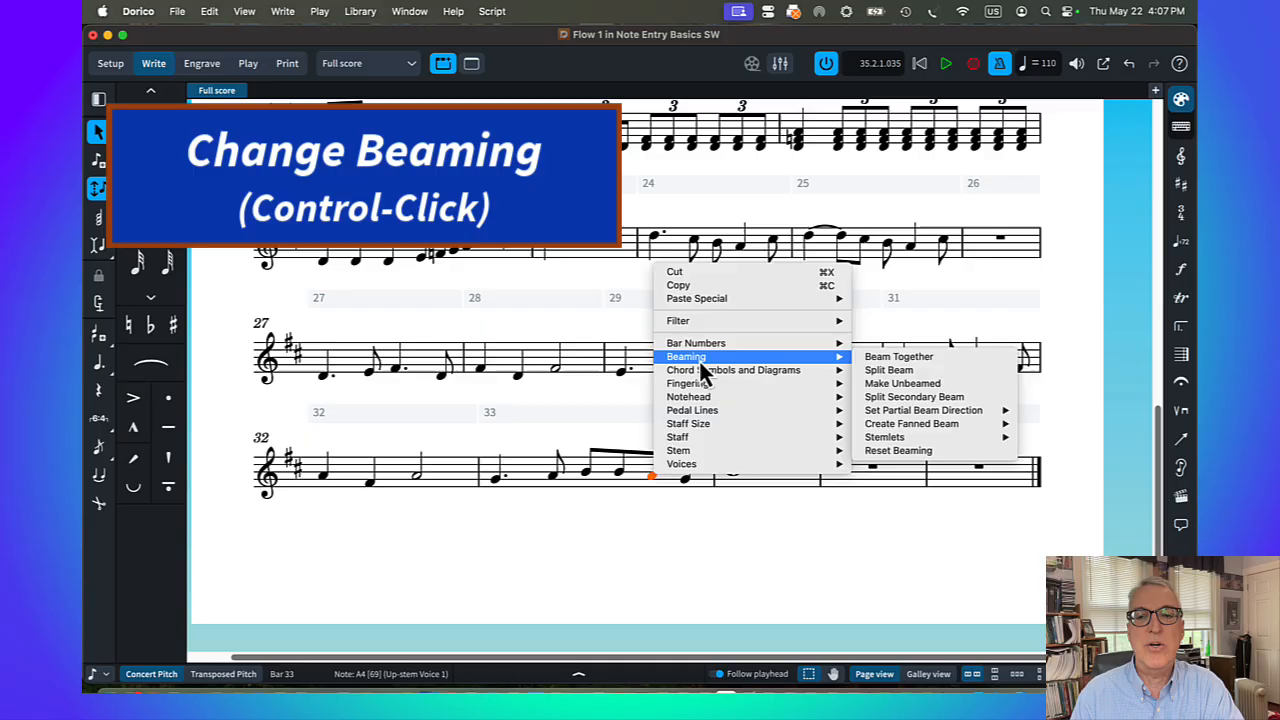
pyautogui.click(884, 370)
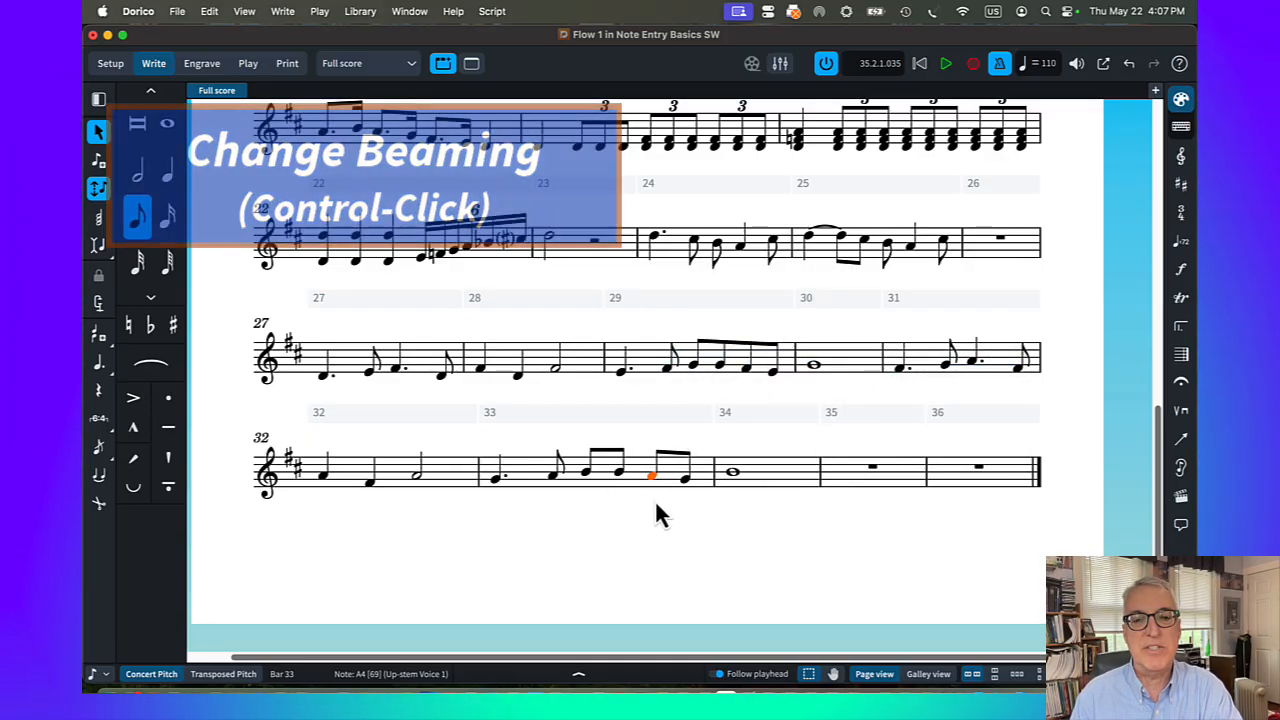
pyautogui.press('super+z')
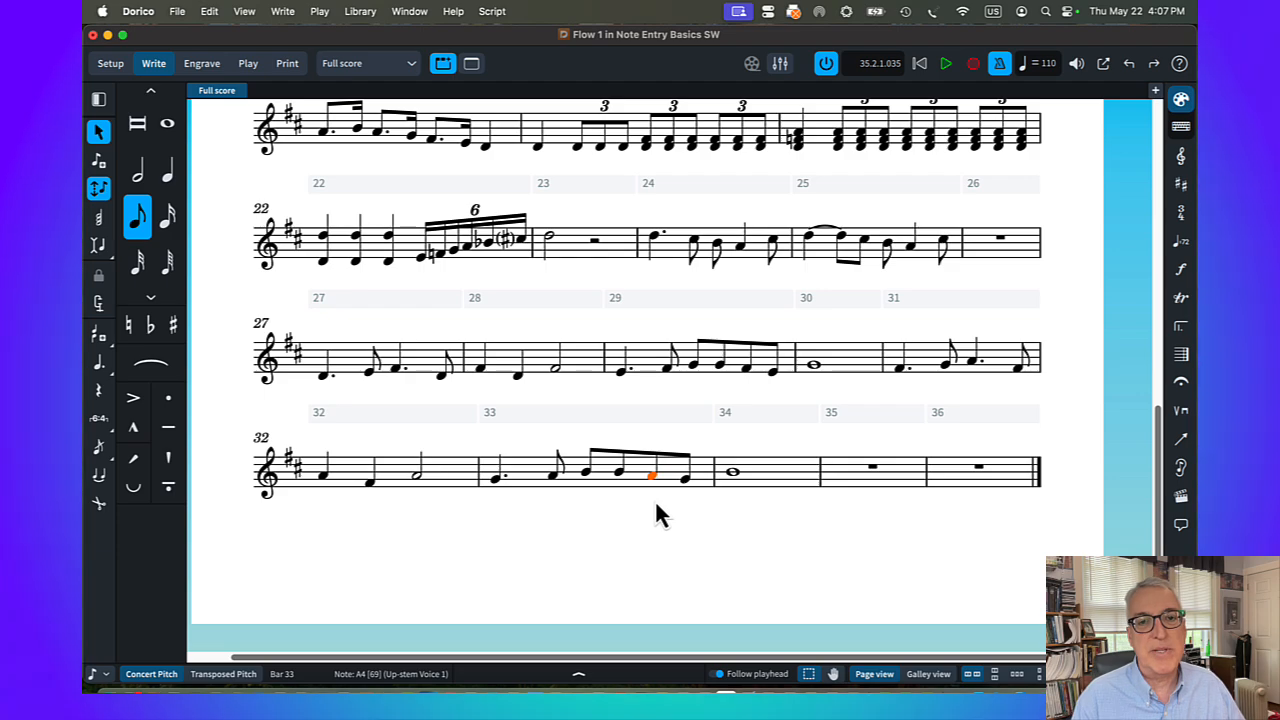
# In the Notation Options for beam grouping, make eighth notes in simple time signatures with a half-bar break beams at beat boundaries
pyautogui.click(360, 12)
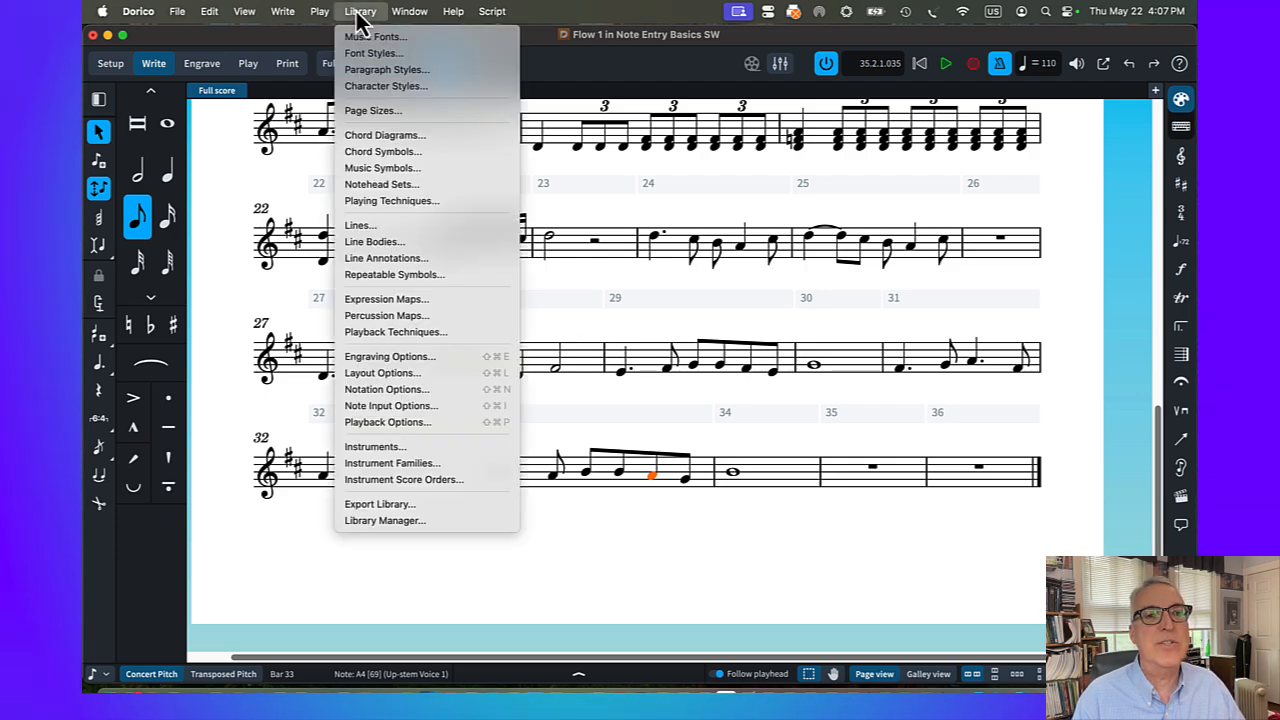
pyautogui.click(385, 389)
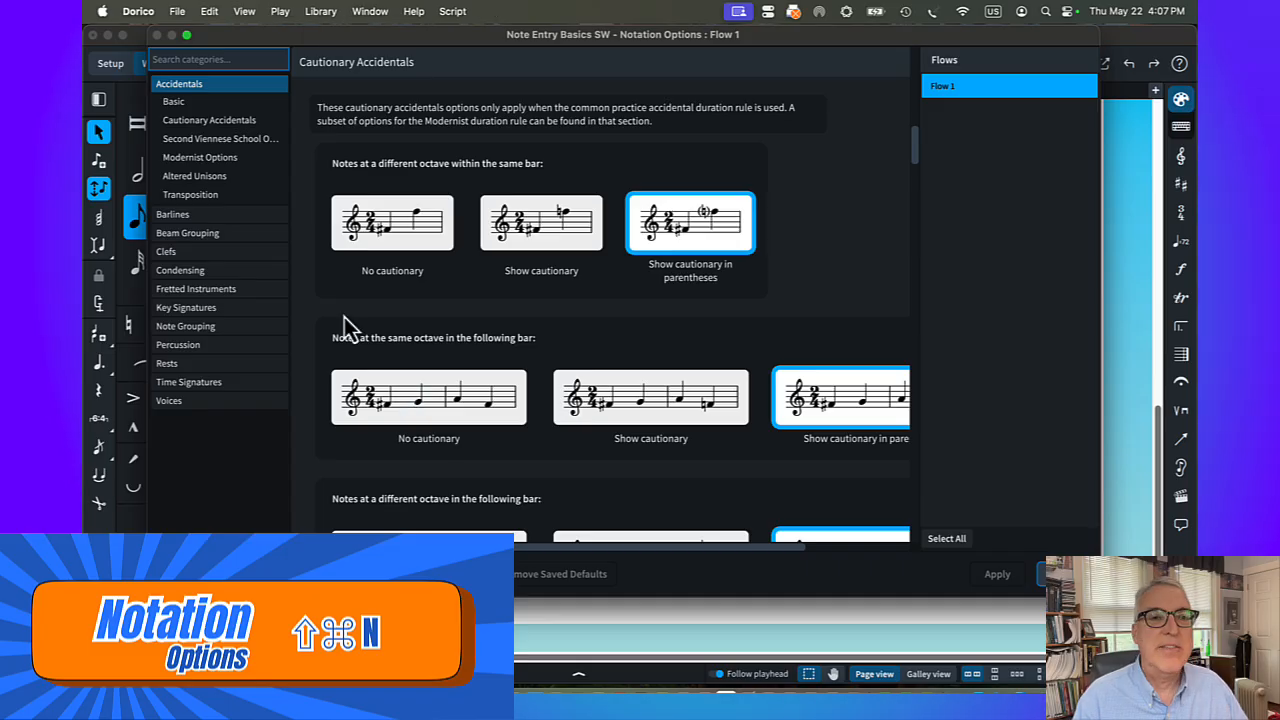
pyautogui.write('beam')
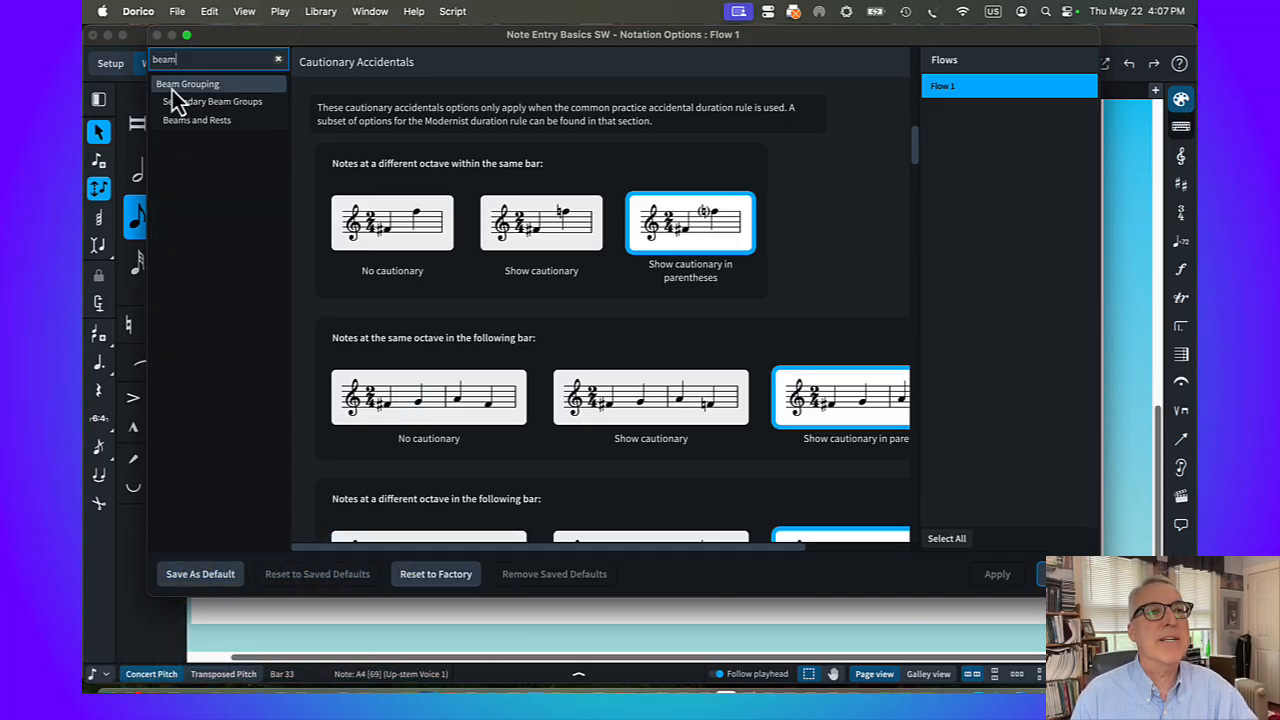
pyautogui.click(172, 86)
pyautogui.scroll(-5, 368, 204)
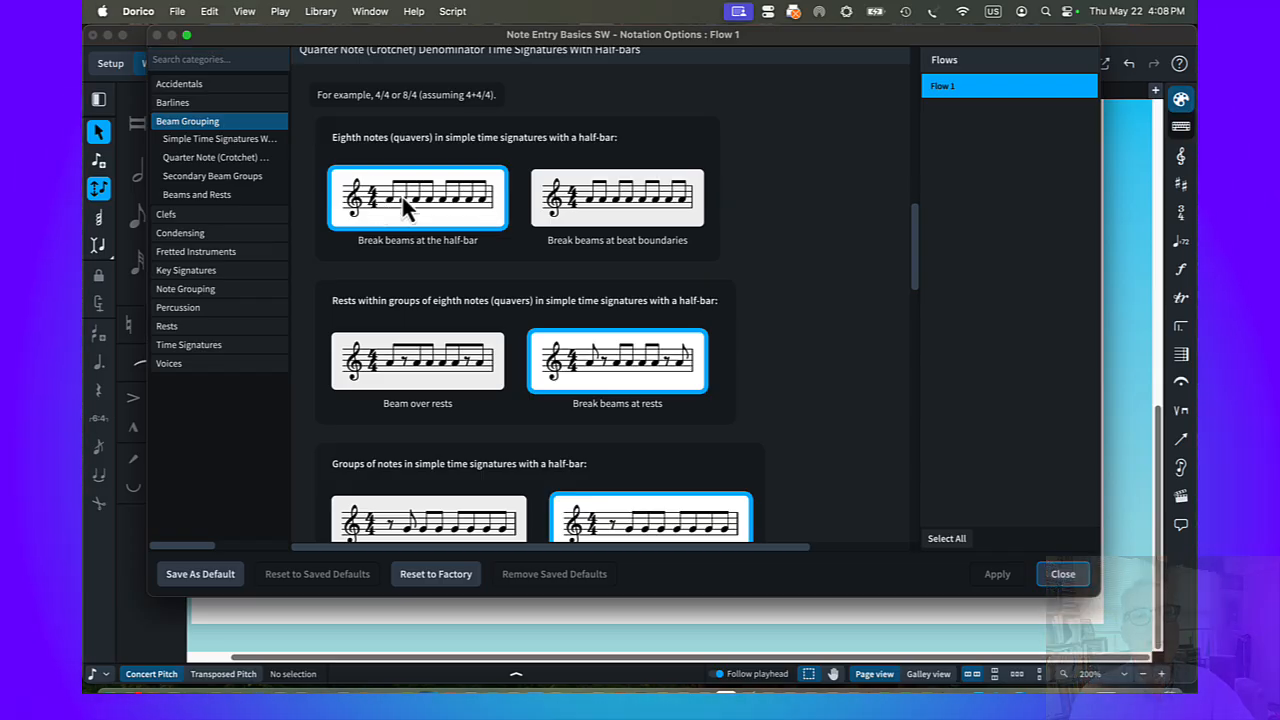
pyautogui.click(598, 201)
pyautogui.click(1002, 584)
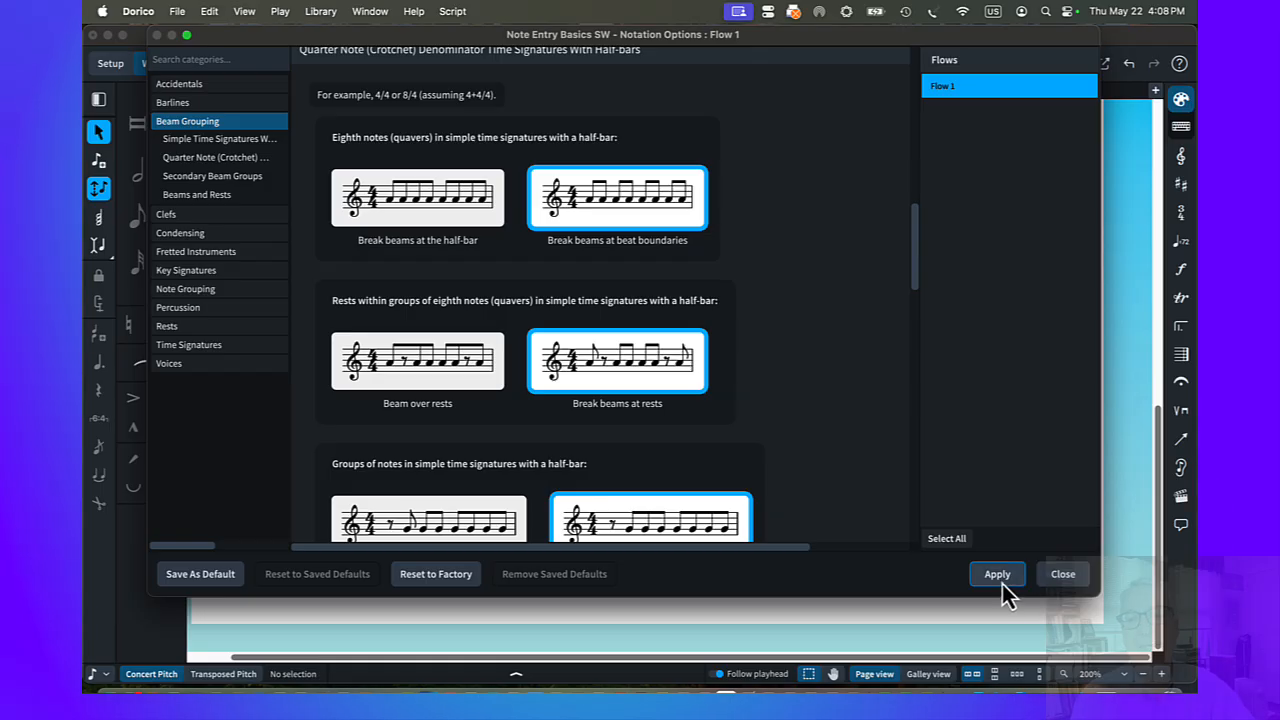
pyautogui.click(1063, 578)
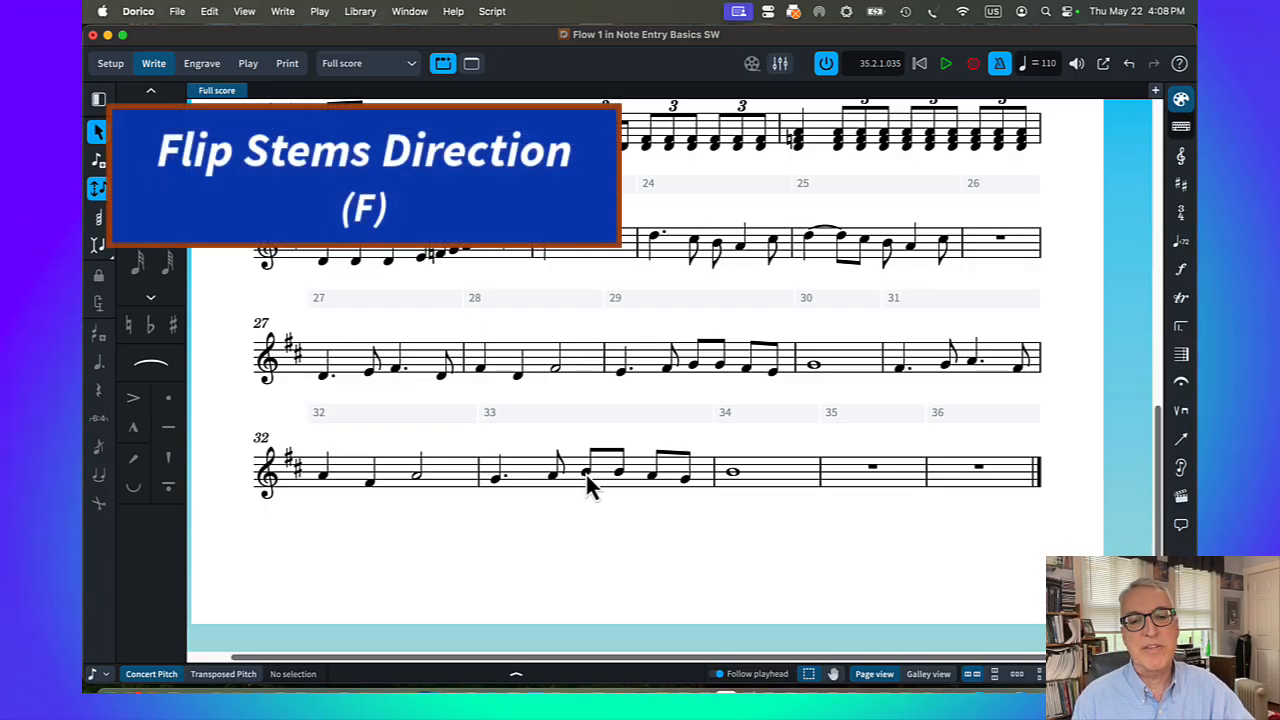
# Flip the stems of the beamed B4 eighth-note pair in bar 33 downward and back upward
pyautogui.click(586, 472)
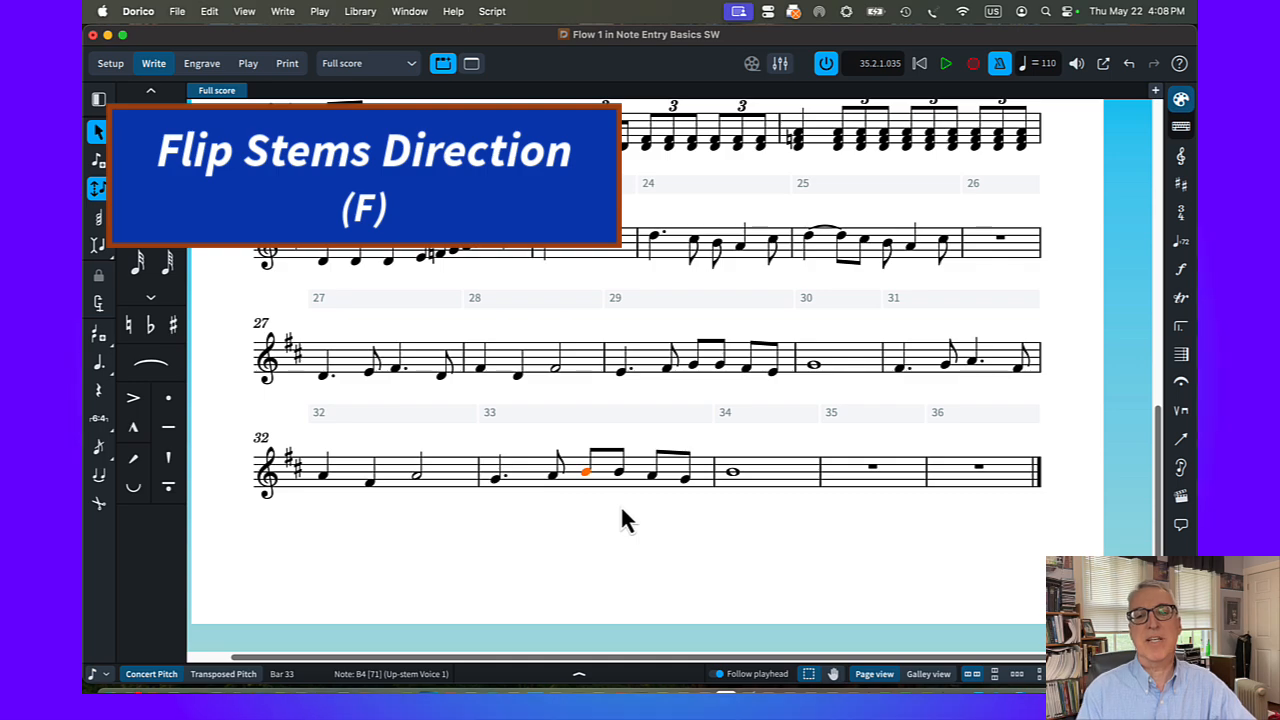
pyautogui.press('f')
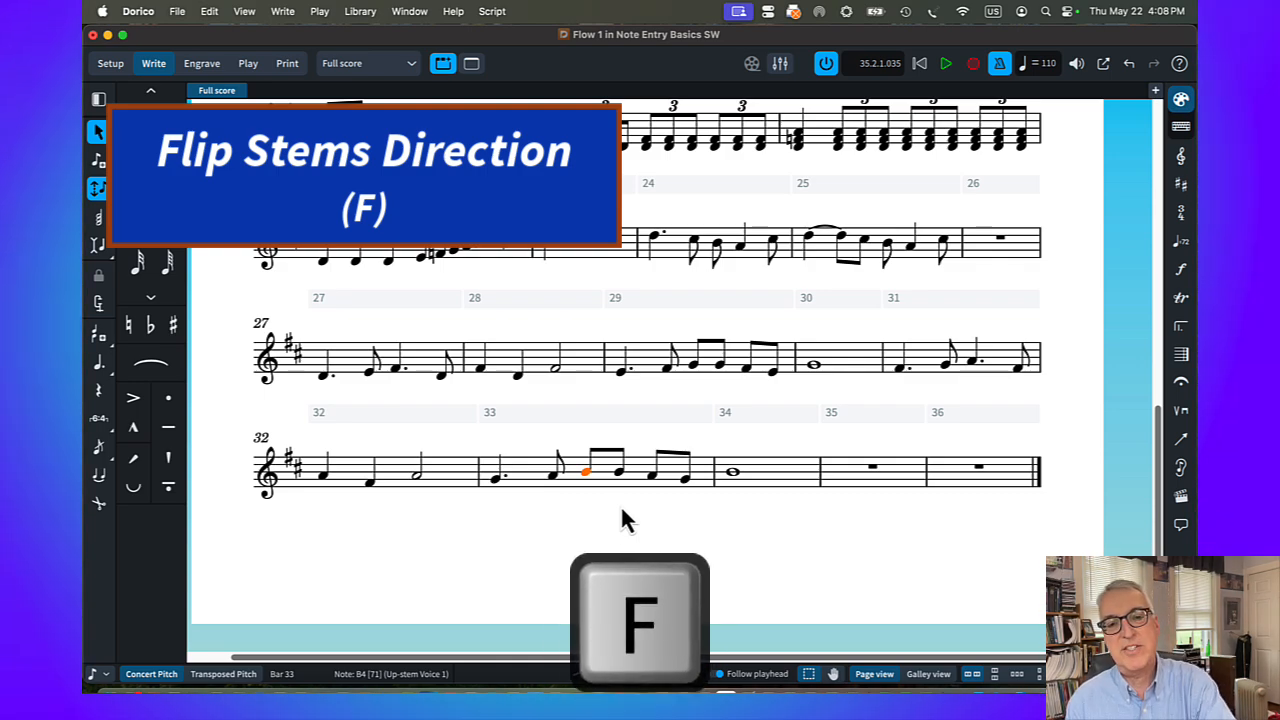
pyautogui.press('f')
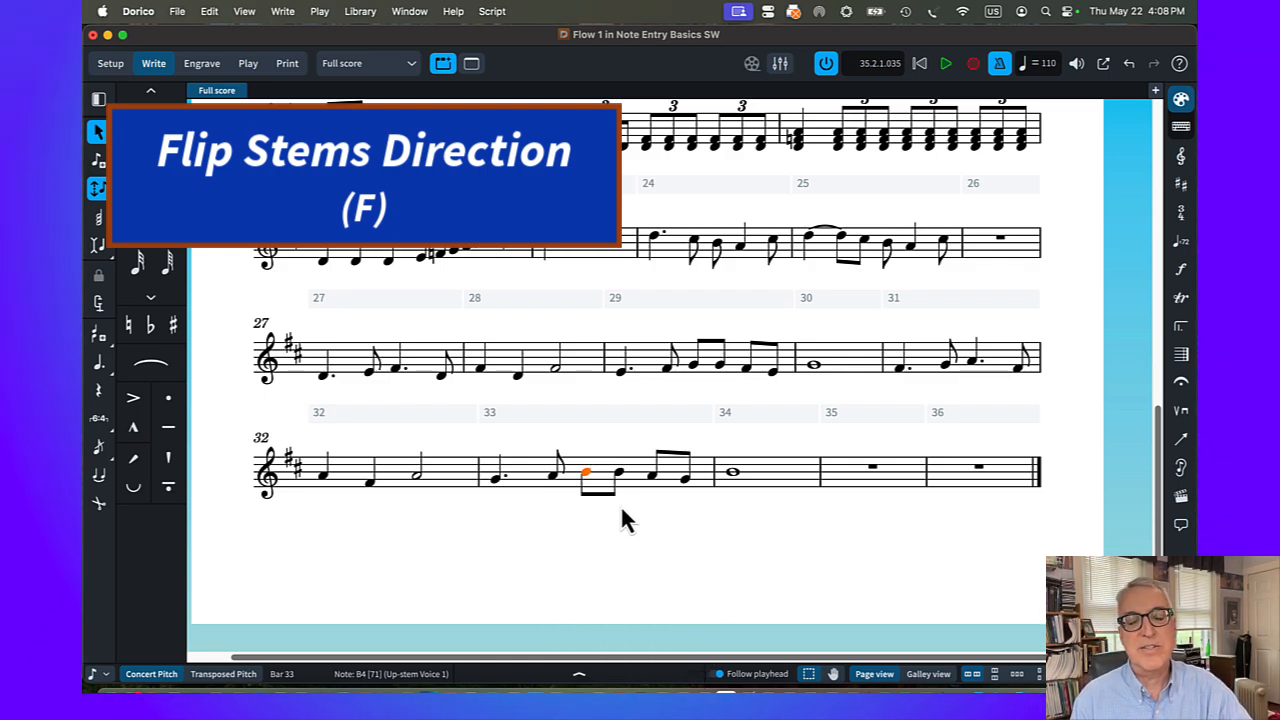
pyautogui.press('f')
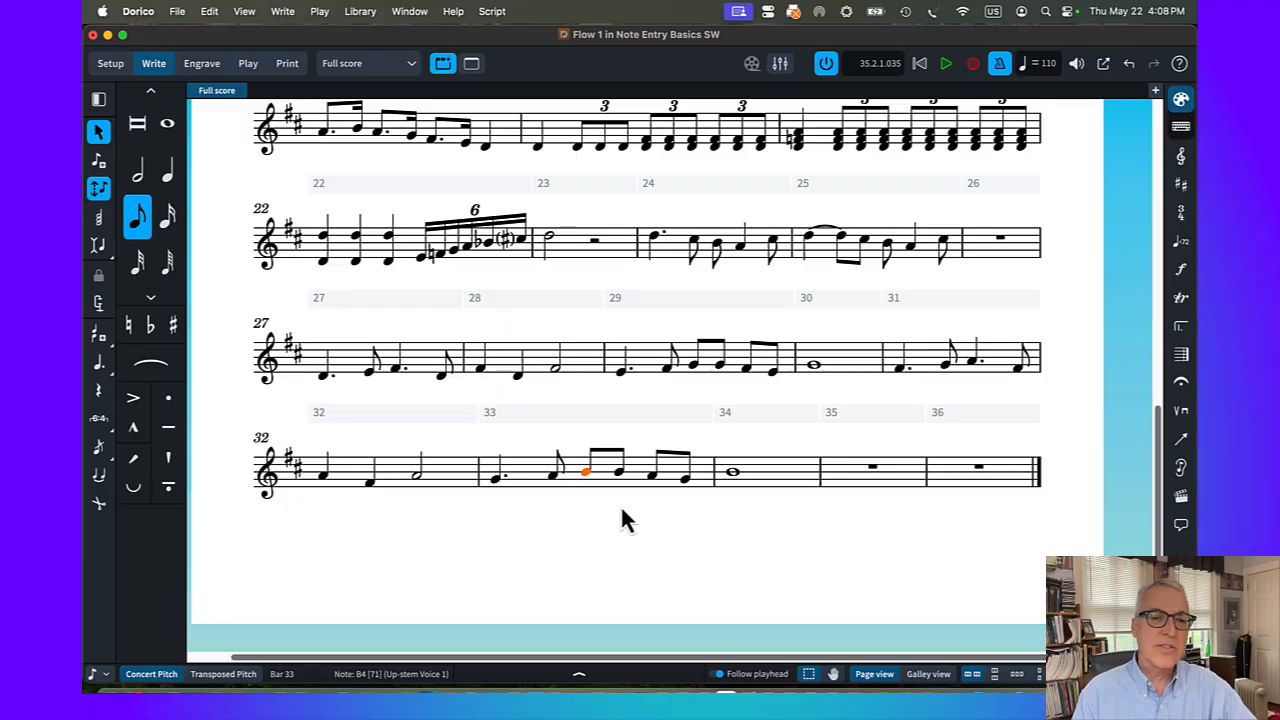